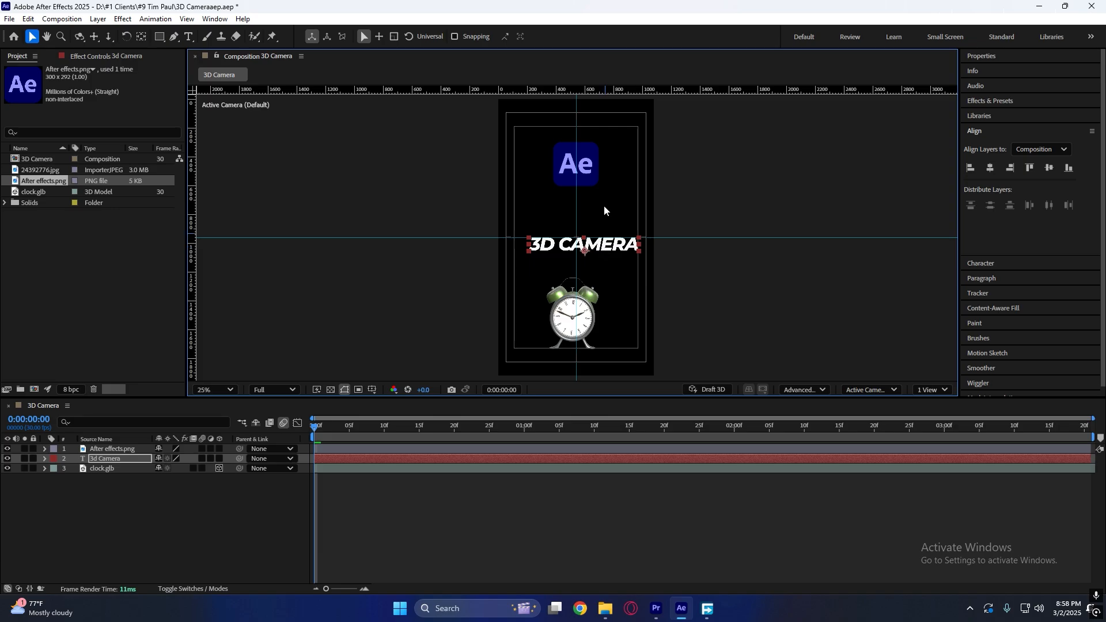
Undo the last move of the 3D CAMERA text so it sits centred in the composition again
key("ctrl+z")
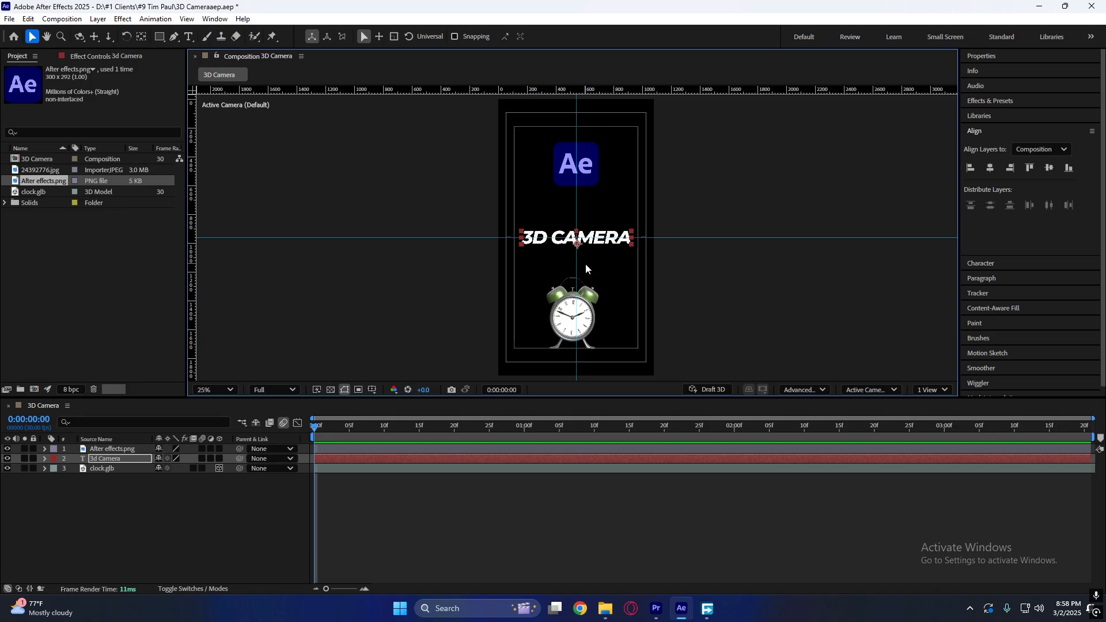
left_click(468, 519)
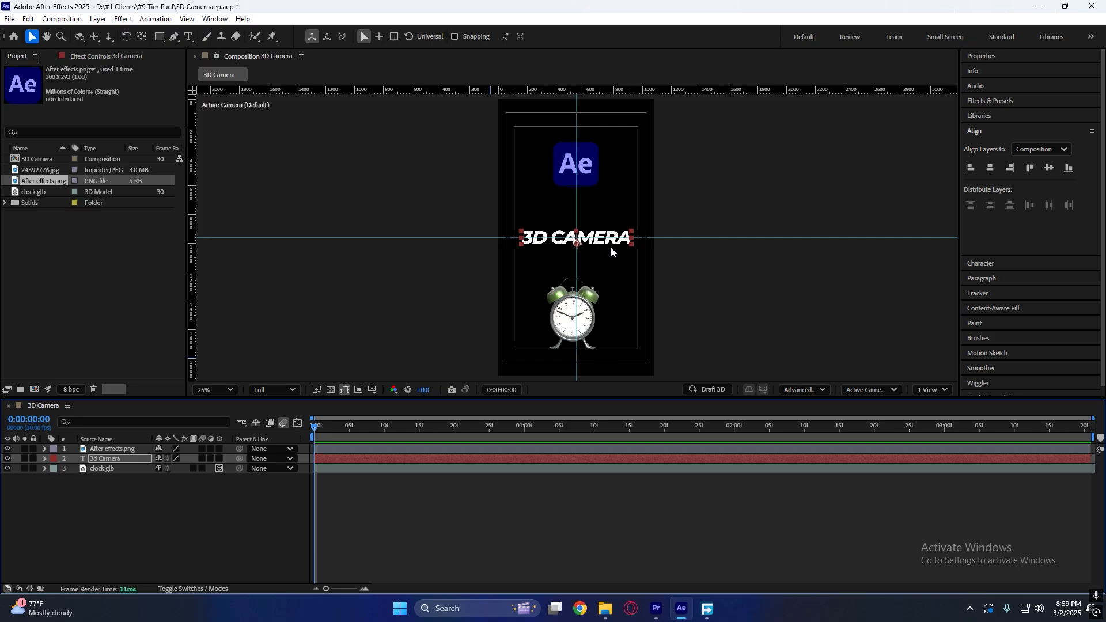
Make the 3d Camera text layer and the After effects.png layer 3D layers
left_click(368, 482)
left_click(341, 457)
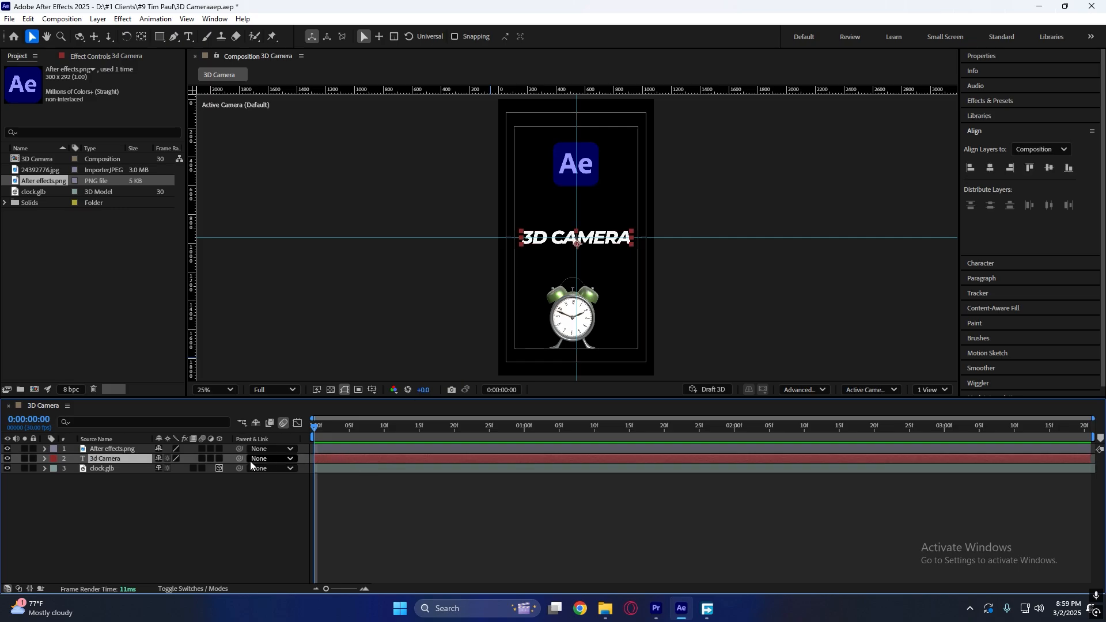
left_click(219, 458)
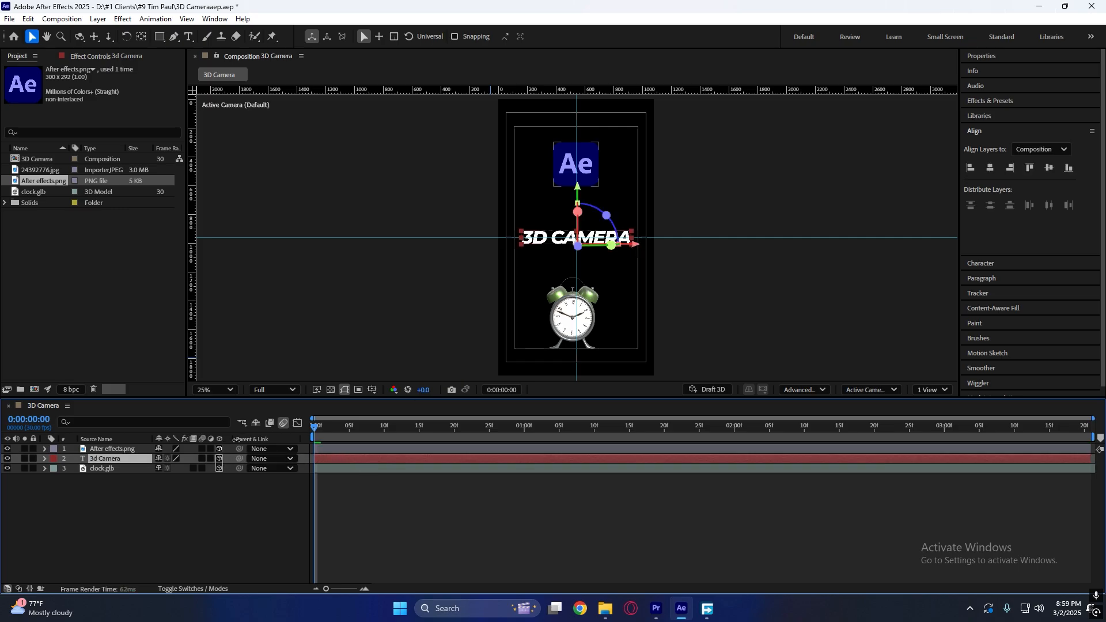
left_click(219, 449)
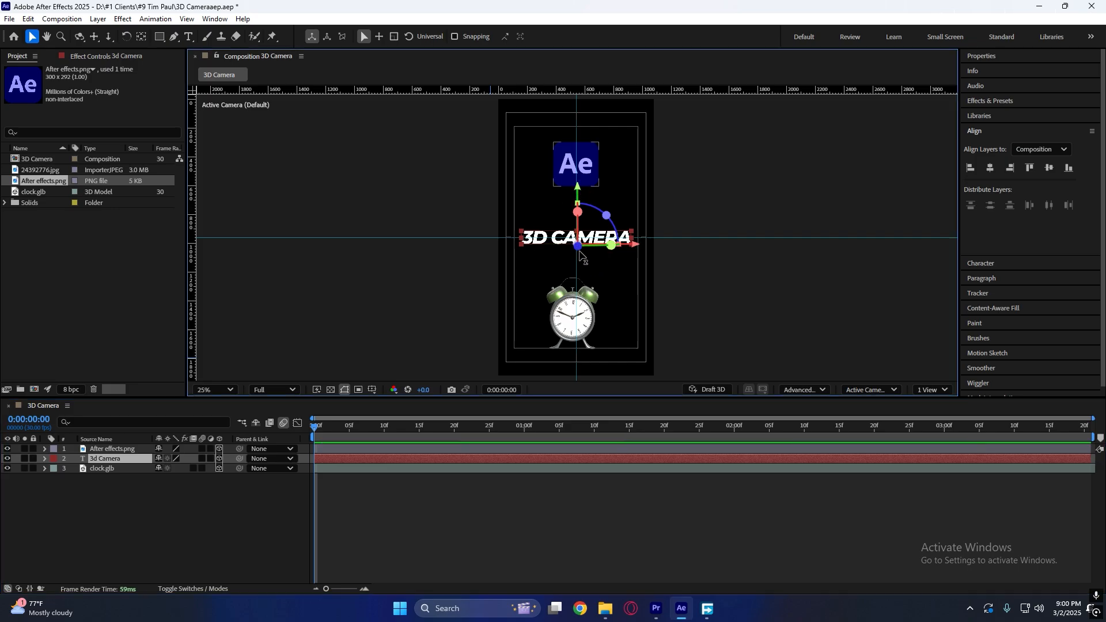
Try dragging the 3D CAMERA text by its gizmo, undo that, and rotate the text slightly about its Y axis
left_click_drag(579, 248, 574, 298)
key("ctrl+z")
mouse_move(611, 244)
left_mouse_down()
mouse_move(584, 255)
mouse_move(609, 255)
left_mouse_up()
Reveal the 3d Camera layer's Scale property, try a different Z scale, and undo the change
key("s")
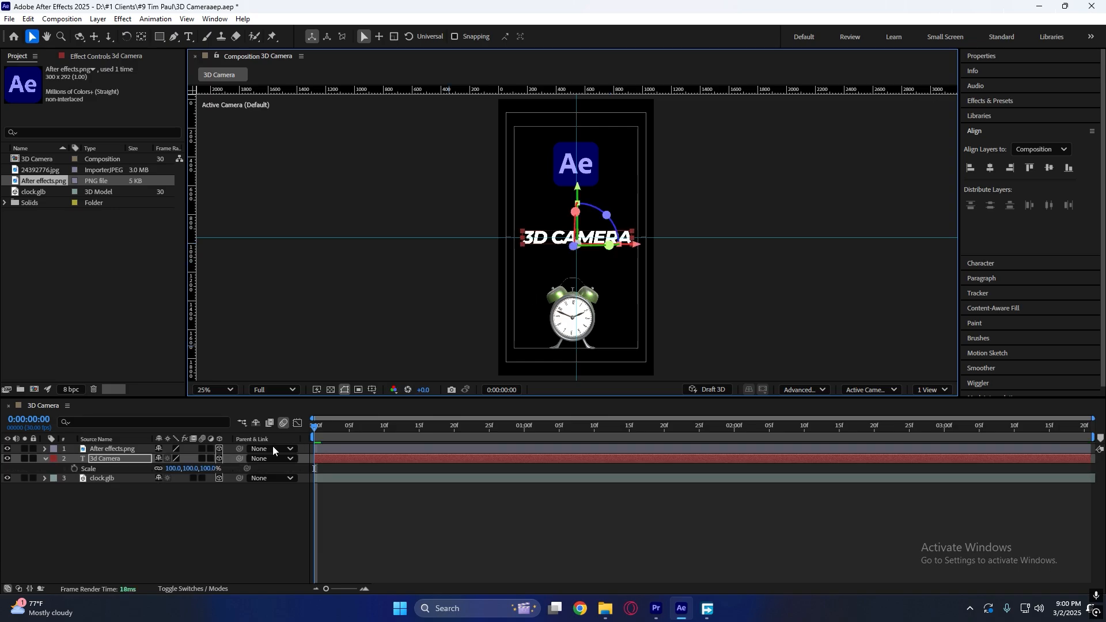
left_click_drag(203, 468, 220, 469)
key("ctrl+z")
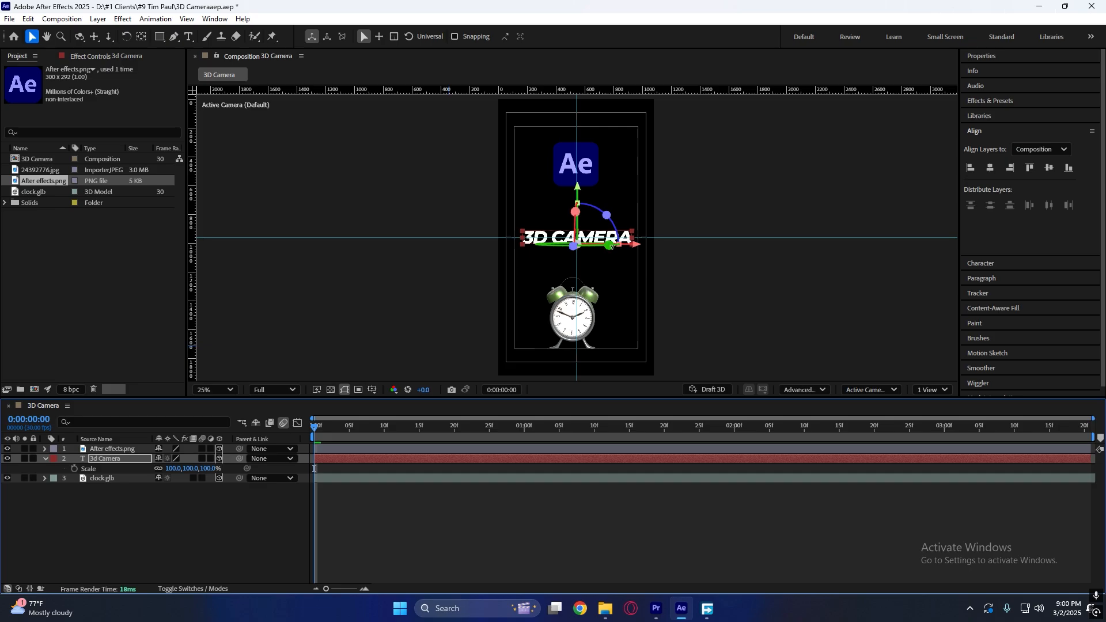
Rotate the 3D CAMERA text about its Y axis with the 3D gizmo so it turns in perspective
left_click(607, 245)
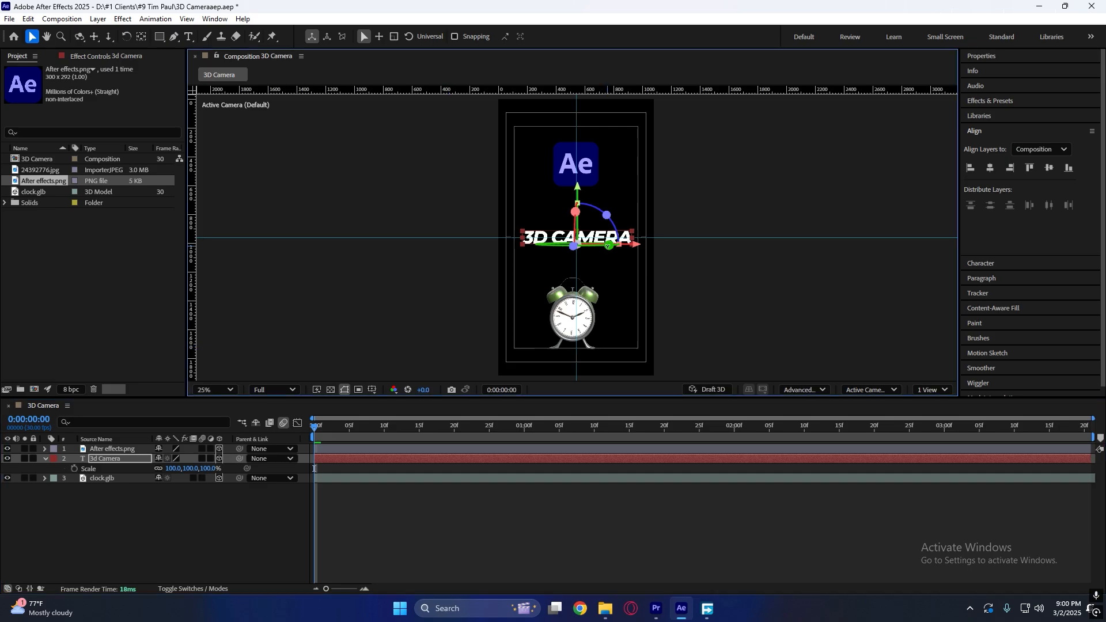
left_click_drag(609, 246, 592, 272)
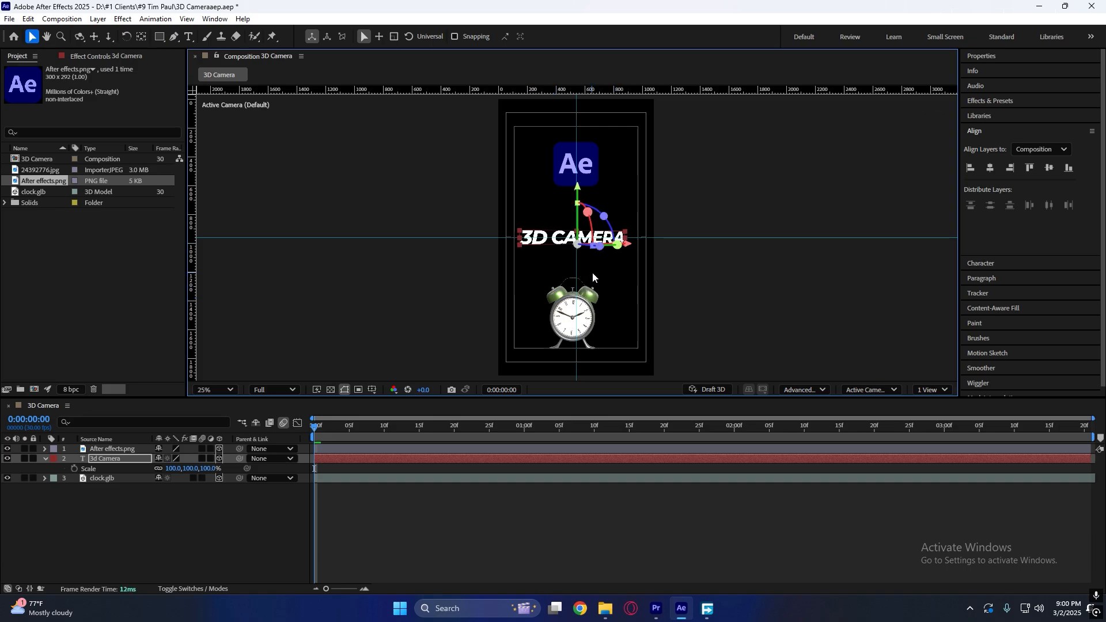
key("comma")
key("period")
key("comma")
key("period")
left_click_drag(590, 246, 593, 246)
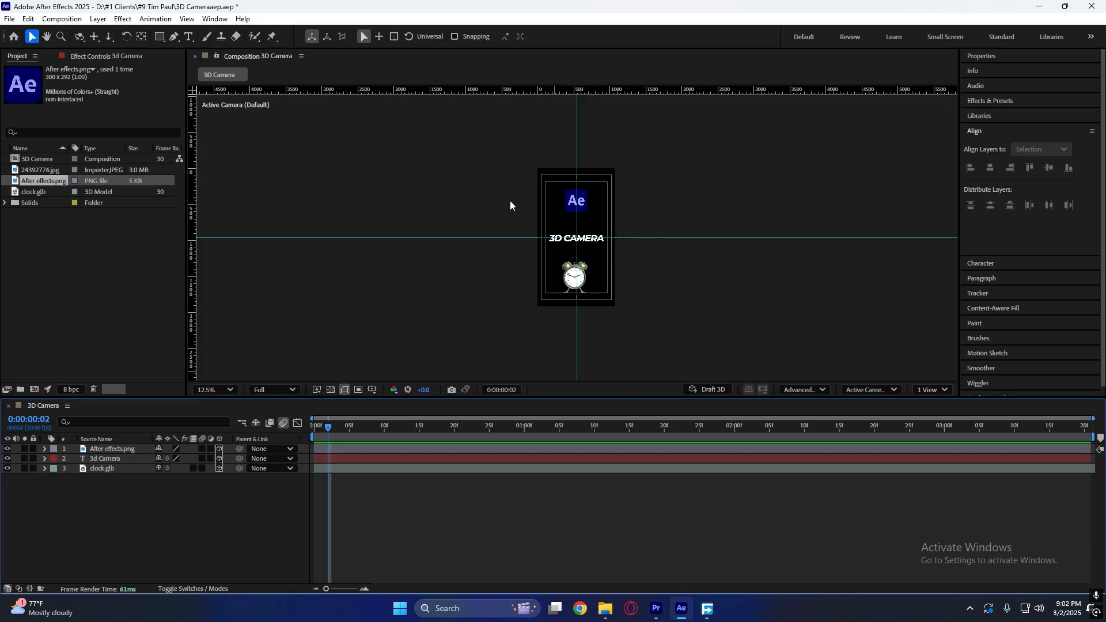
Delete the clock.glb layer from the 3D Camera composition
scroll(510, 206, "up", 1)
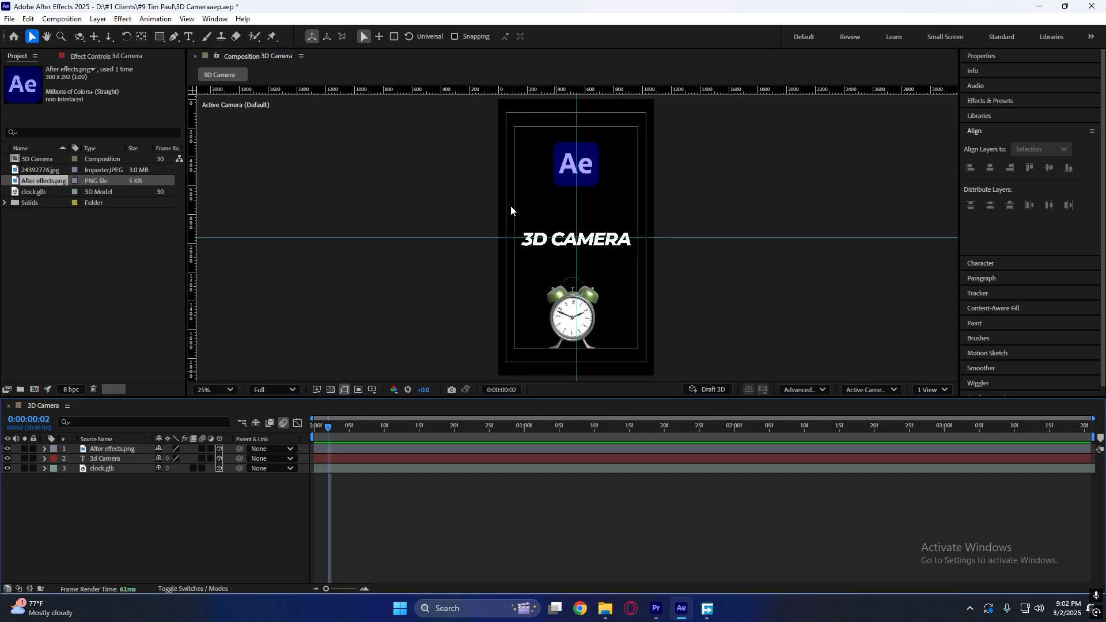
scroll(402, 243, "down", 1)
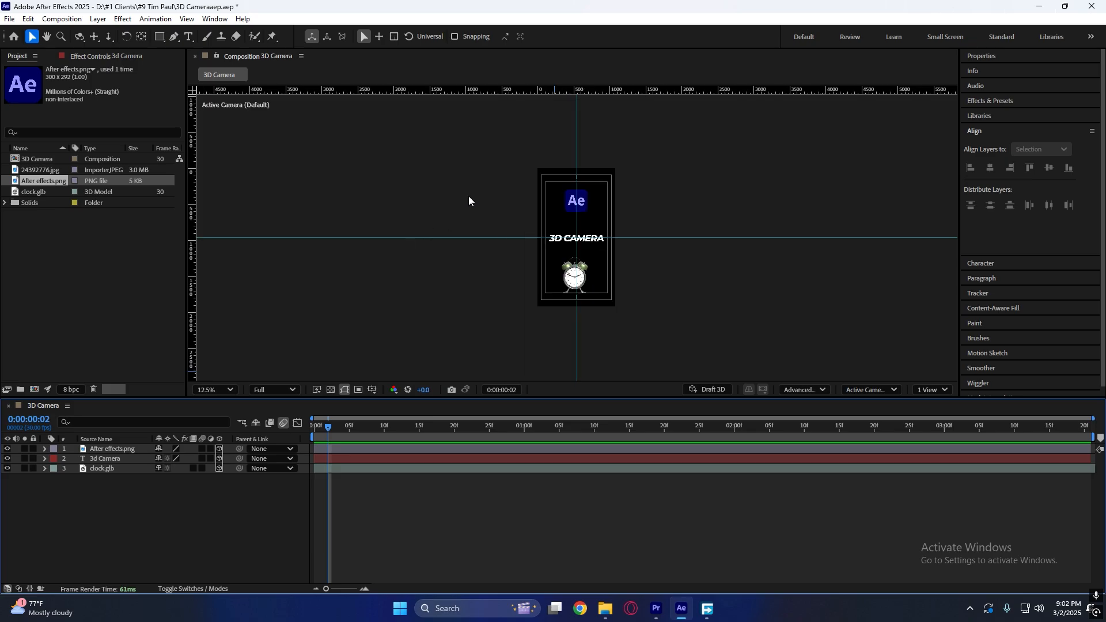
scroll(455, 216, "up", 1)
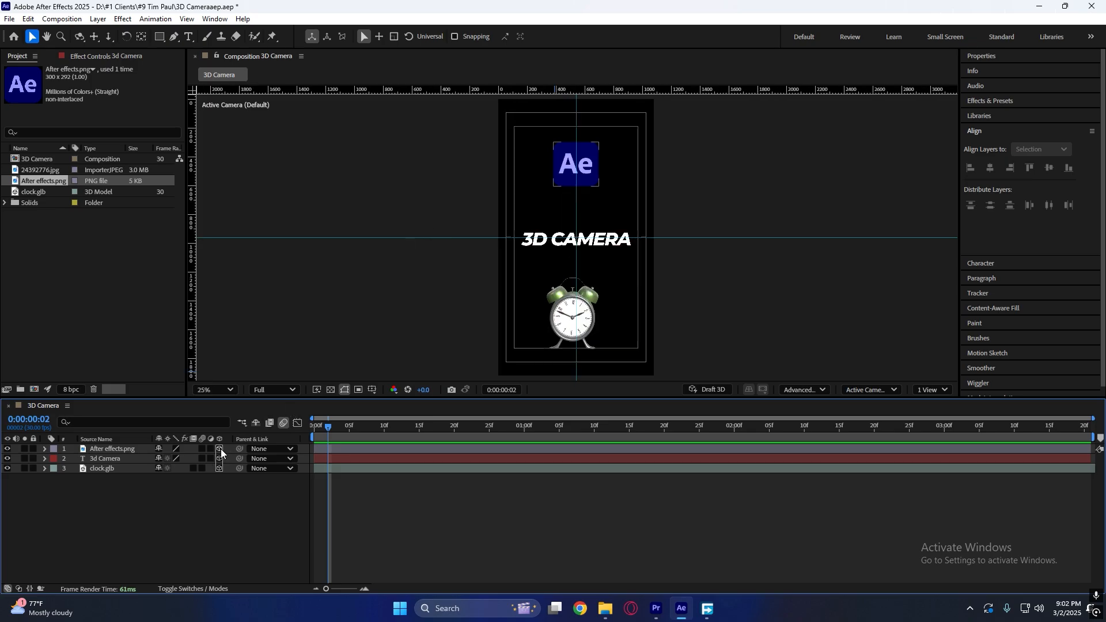
left_click(123, 469)
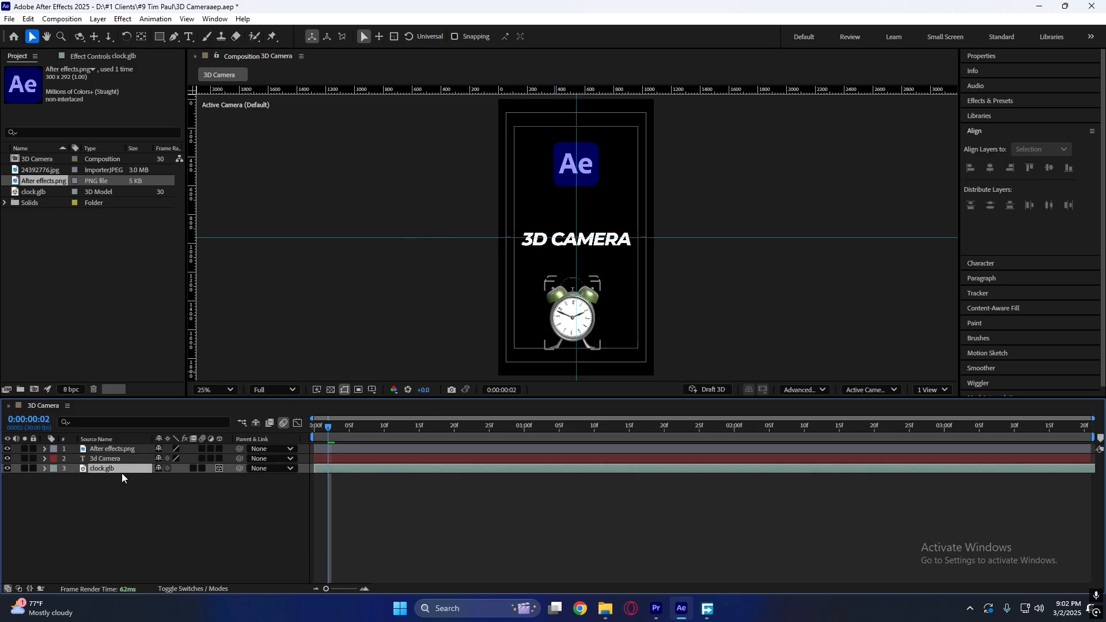
key("Delete")
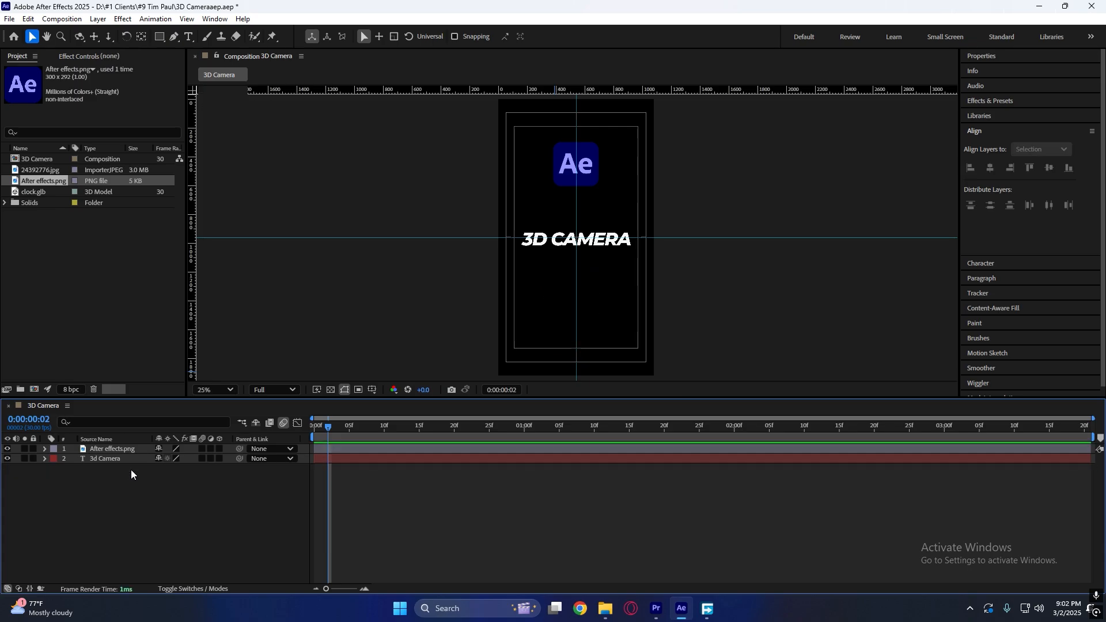
Enable the 3D switch on both remaining layers, After effects.png and 3d Camera
left_click(127, 457)
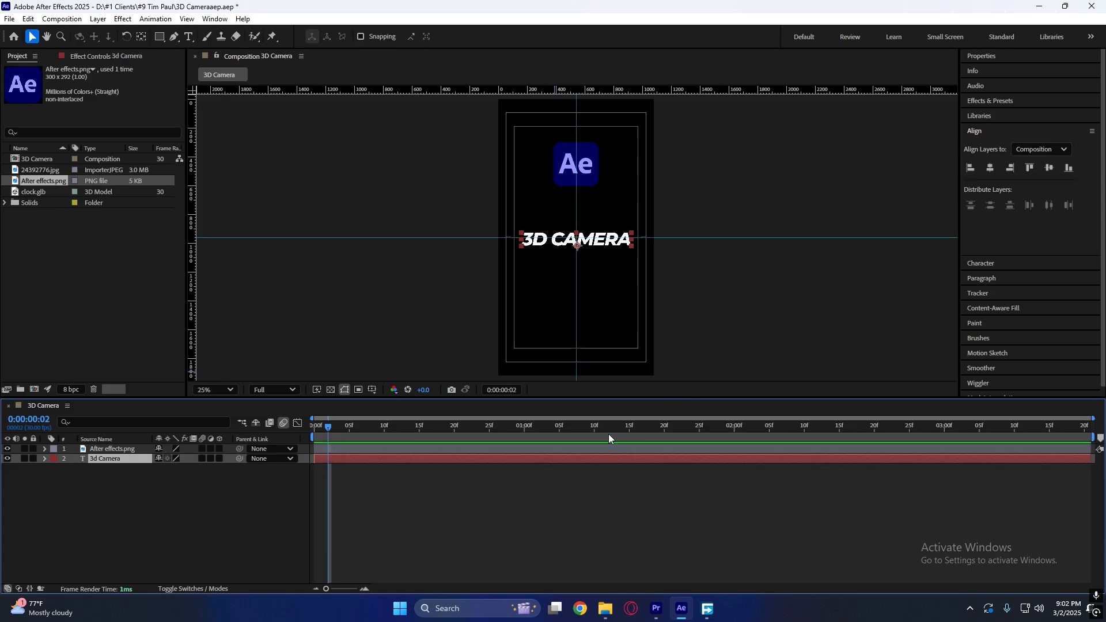
left_click(546, 295)
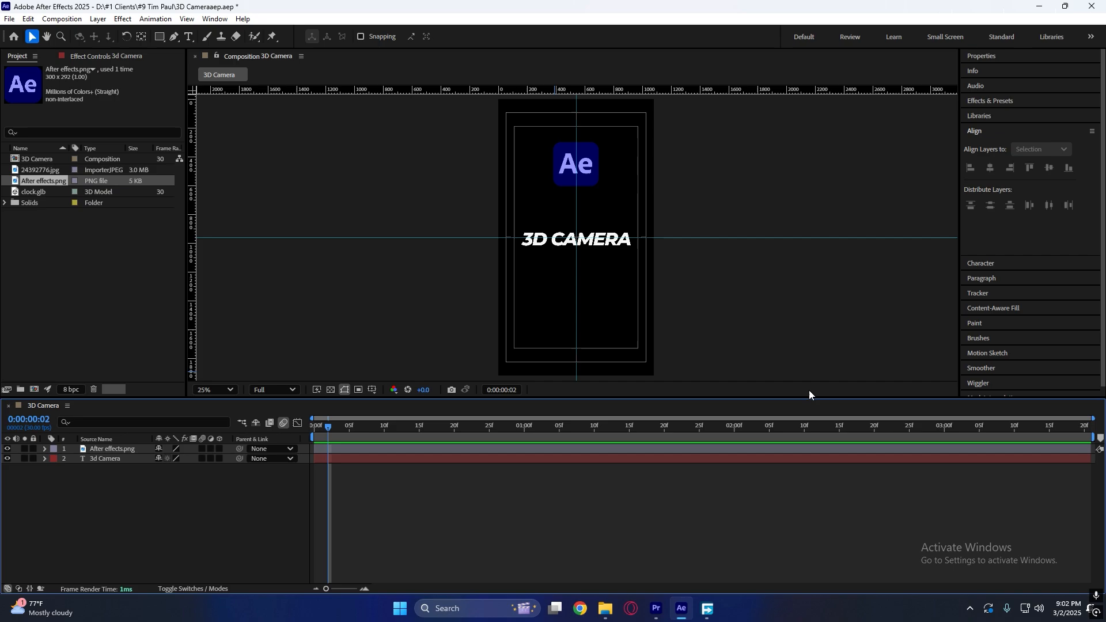
left_click(139, 450)
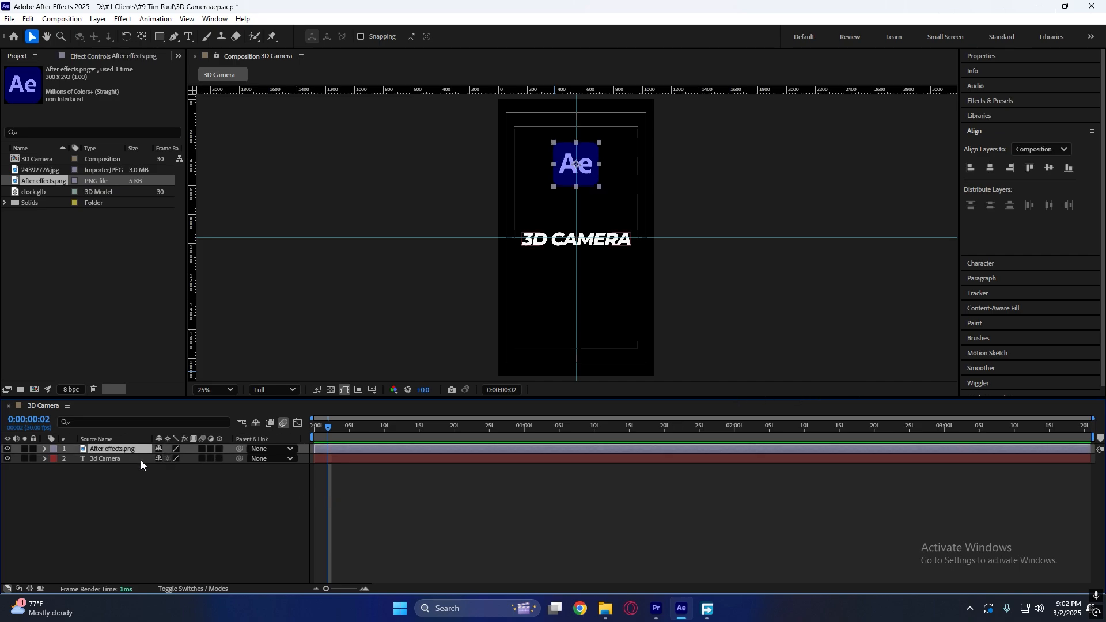
left_click(139, 460)
left_click(220, 449)
left_click(220, 459)
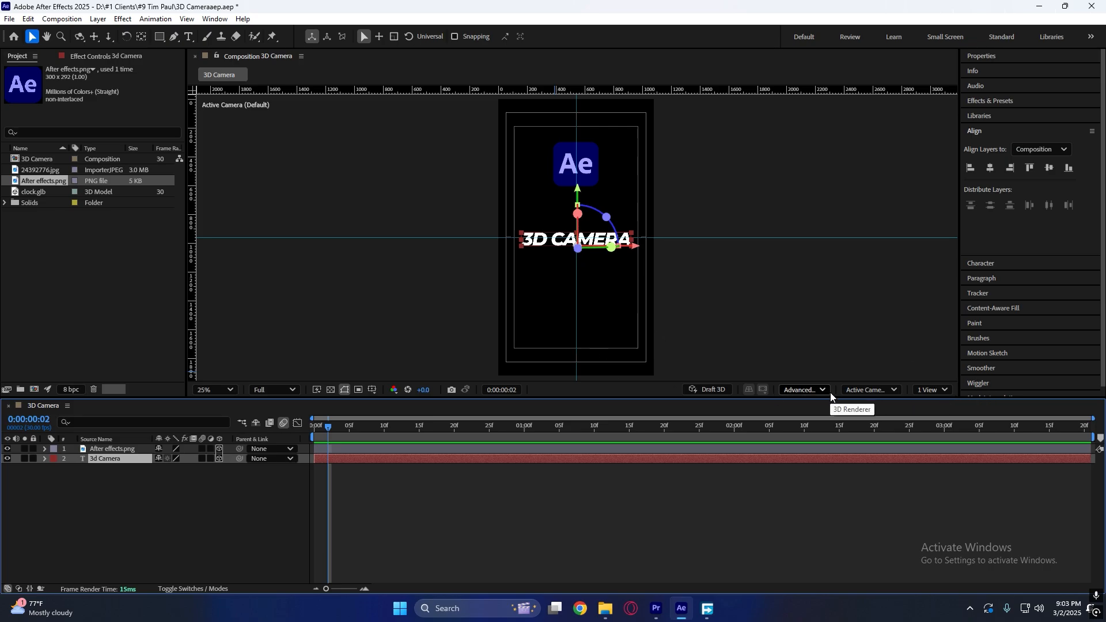
Deselect all layers and turn on Draft 3D for the composition preview
left_click(657, 361)
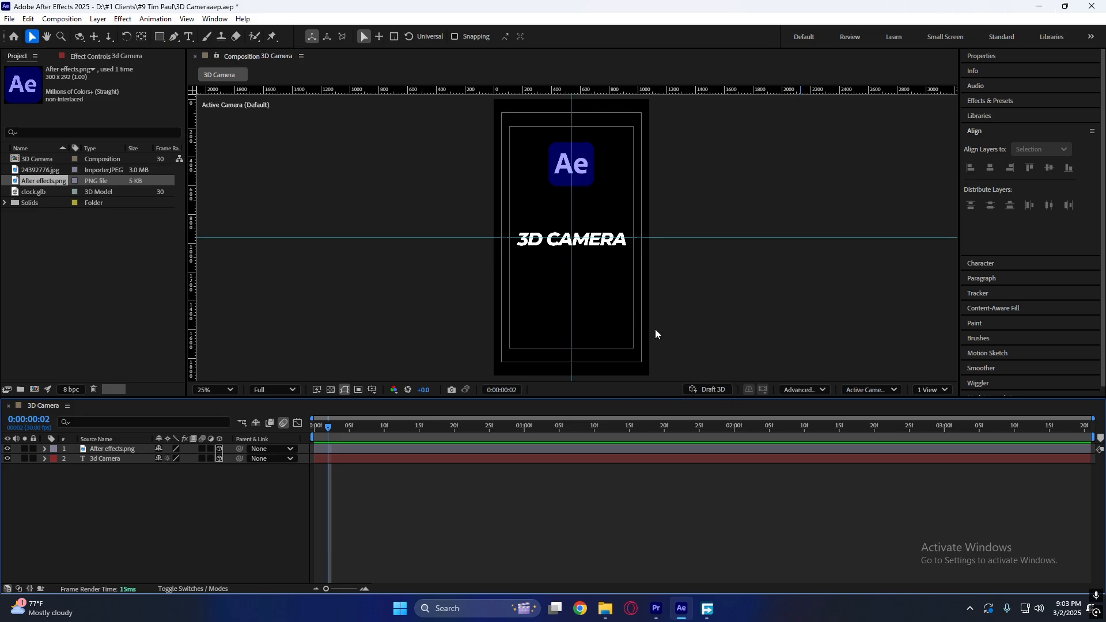
key("comma")
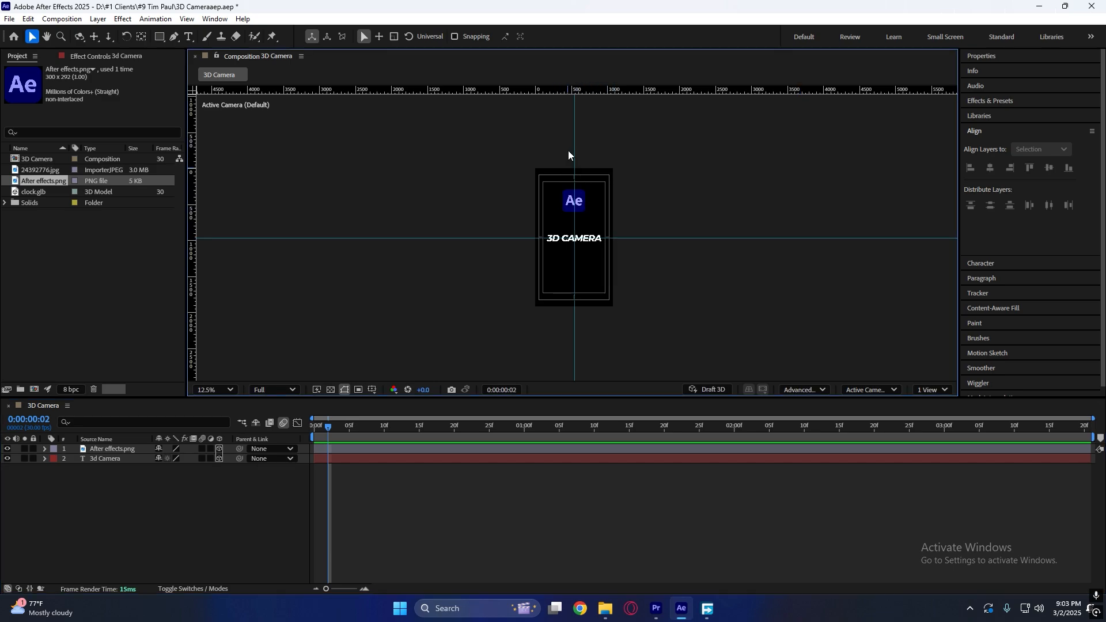
key("period")
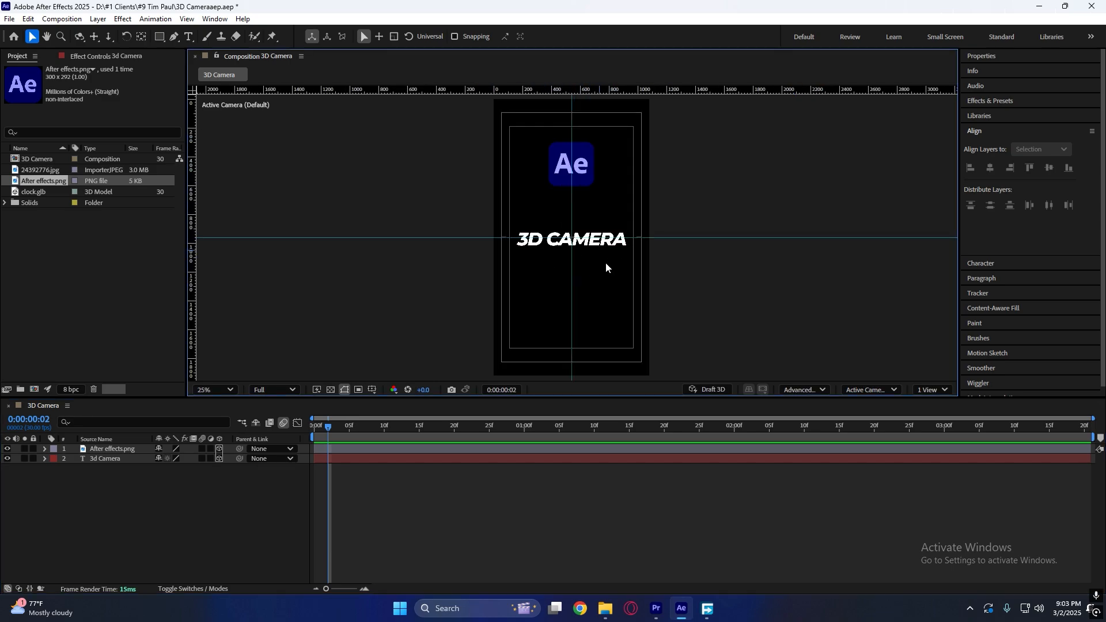
left_click(710, 389)
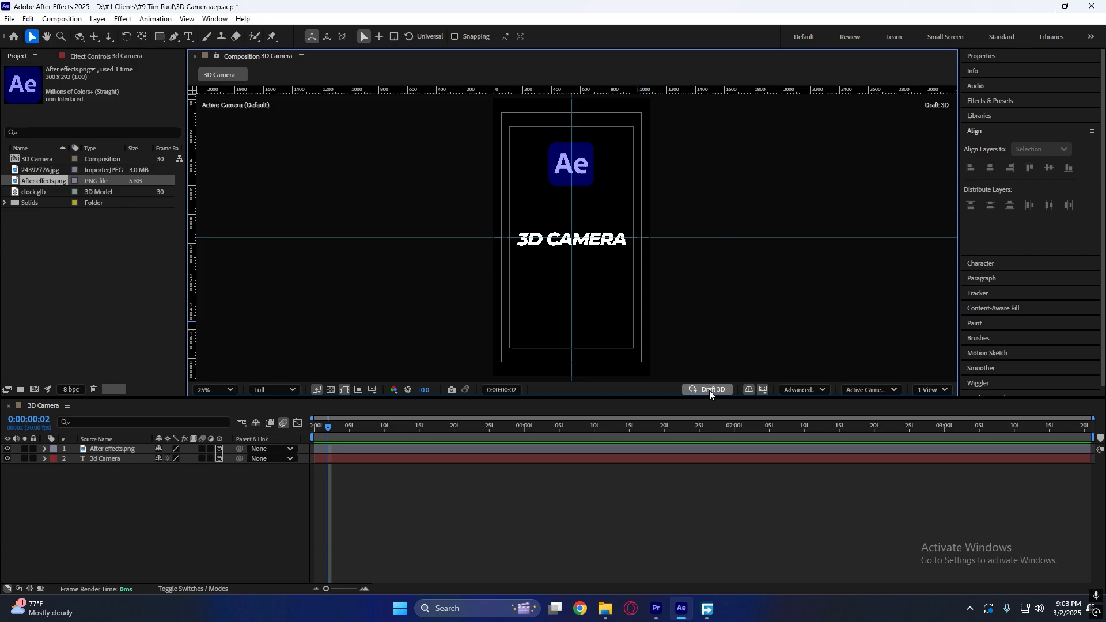
Examine the extended Draft 3D workspace around the composition frame at several zoom levels
key("comma")
key("comma")
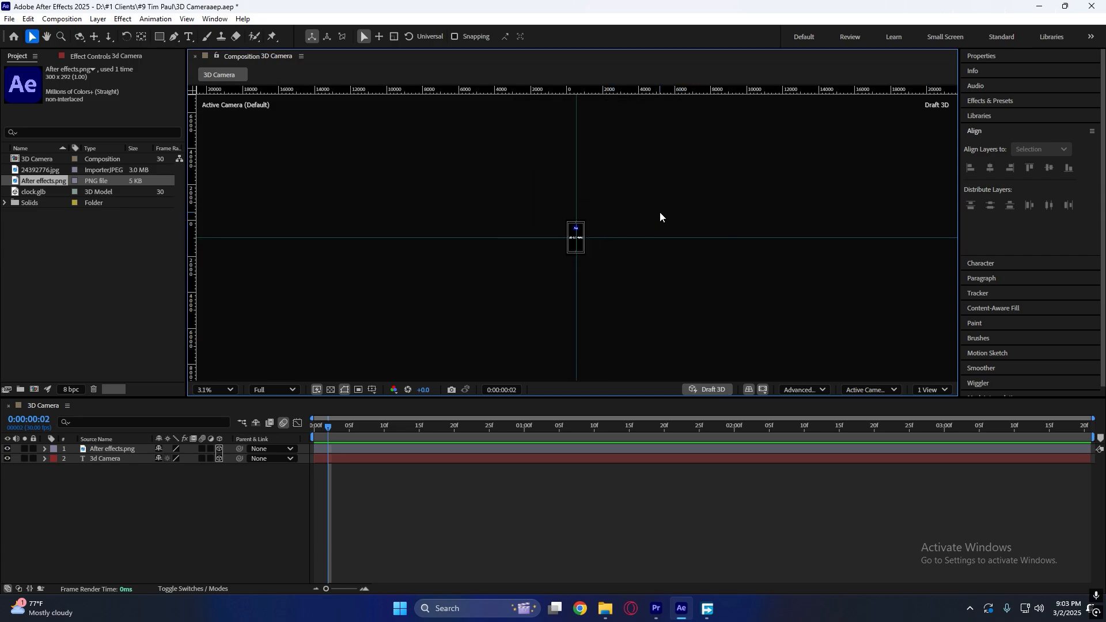
key("period")
key("period")
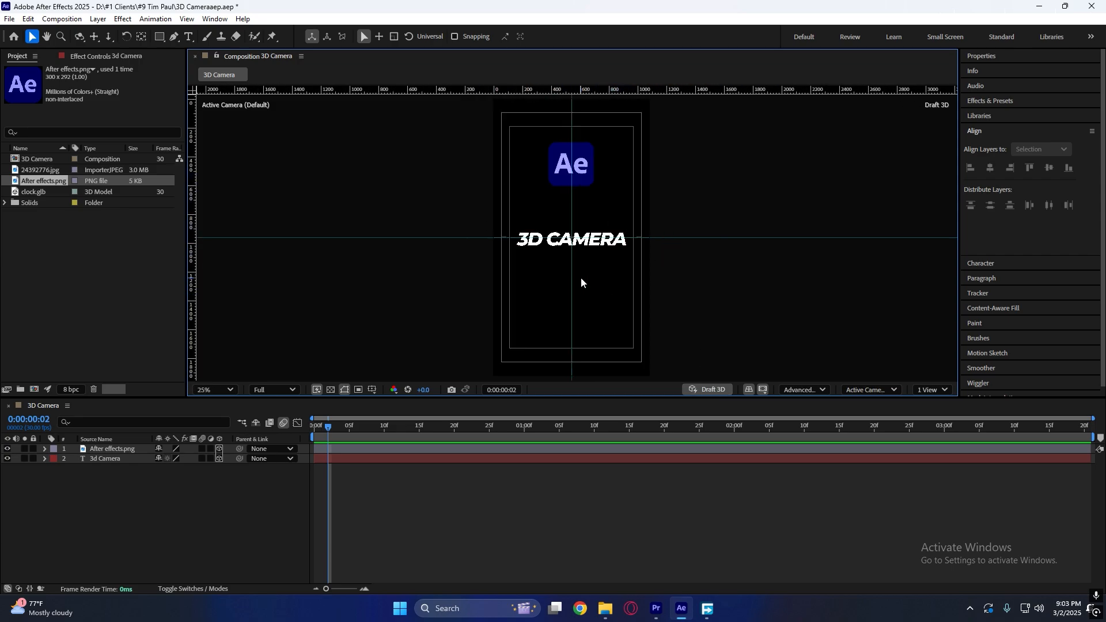
key("comma")
key("comma")
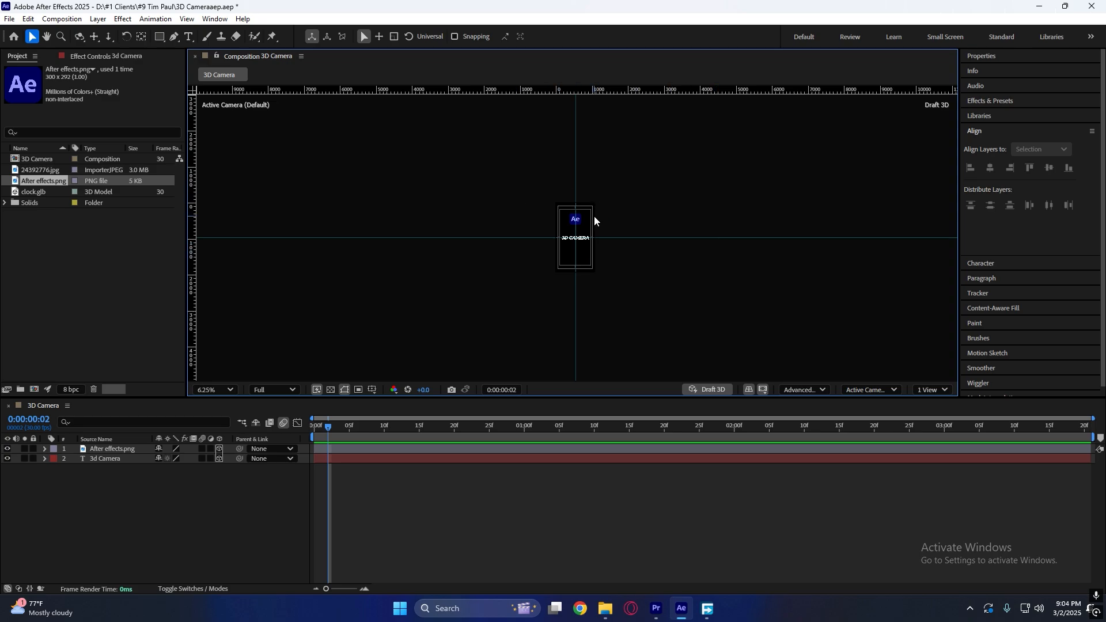
key("period")
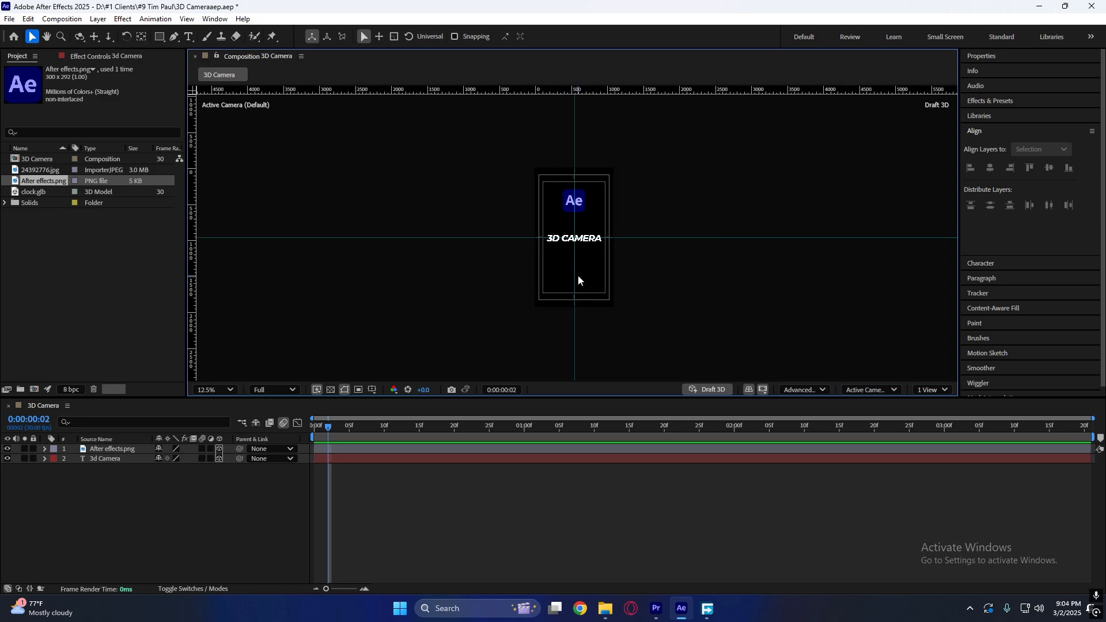
key("period")
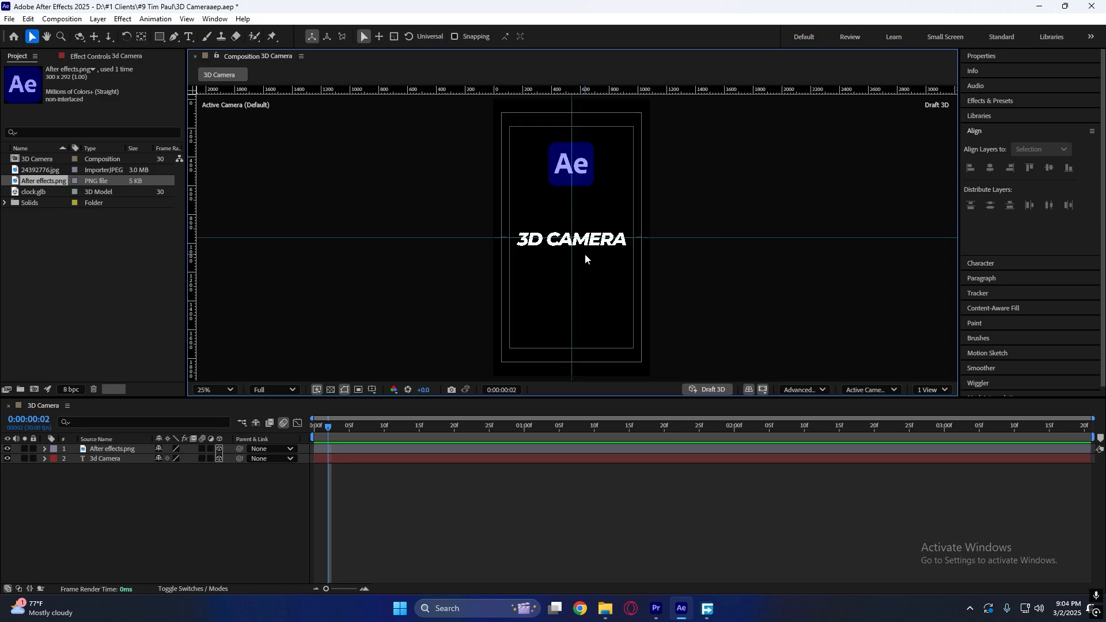
Move the 3D CAMERA text along the X axis out of the composition frame, to about X 2444
key("comma")
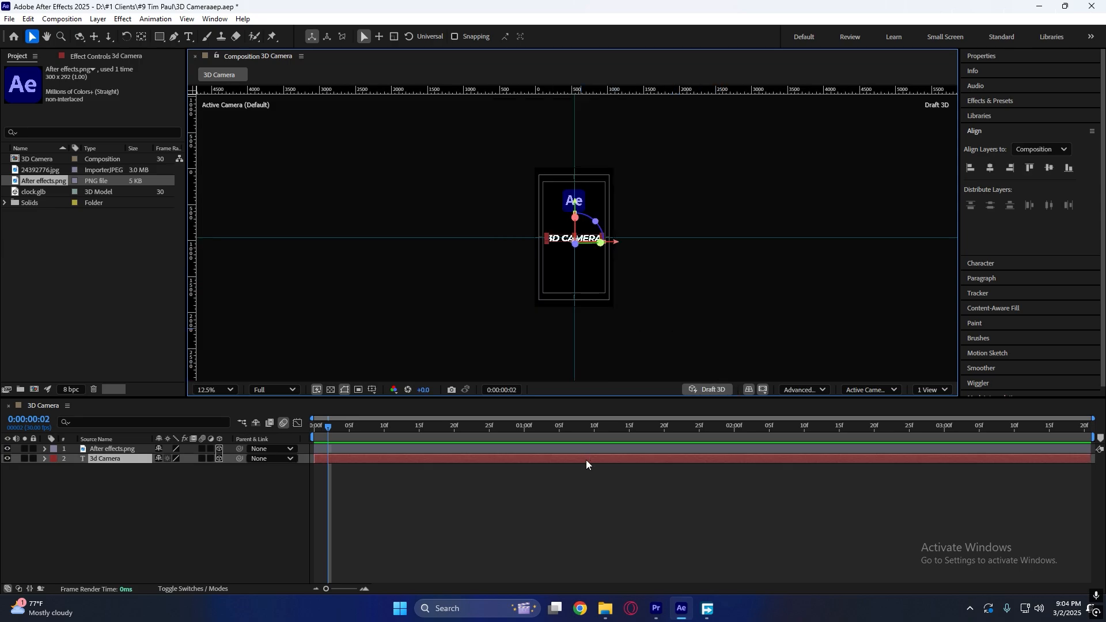
left_click(594, 245)
left_click_drag(617, 242, 758, 247)
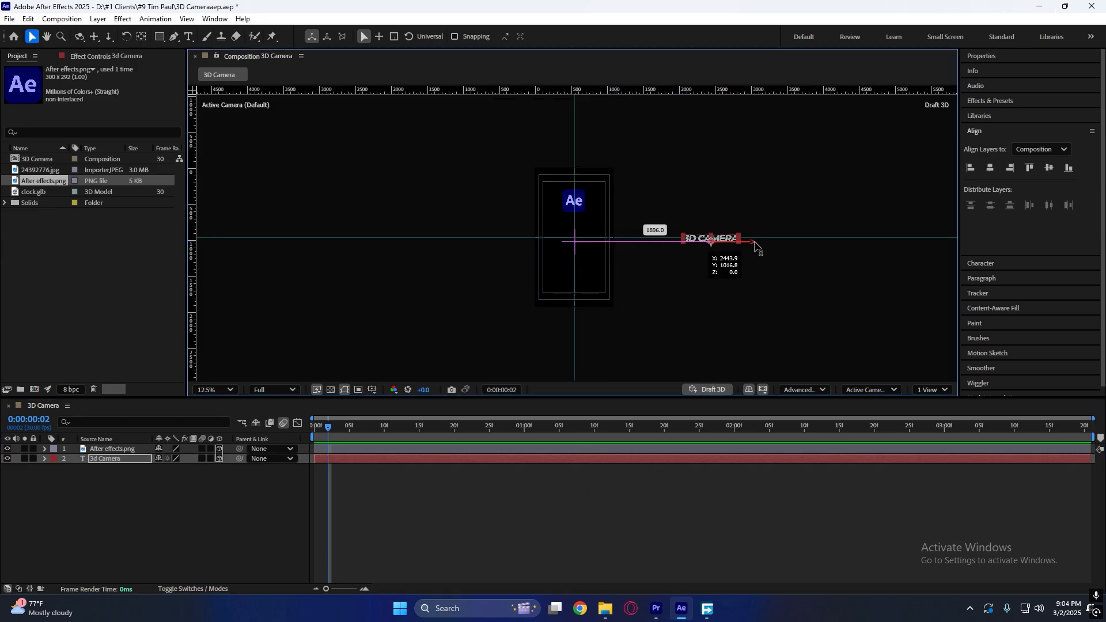
Turn off Draft 3D to compare the preview with the text off-frame, and undo the text move
left_click(711, 391)
left_click(562, 476)
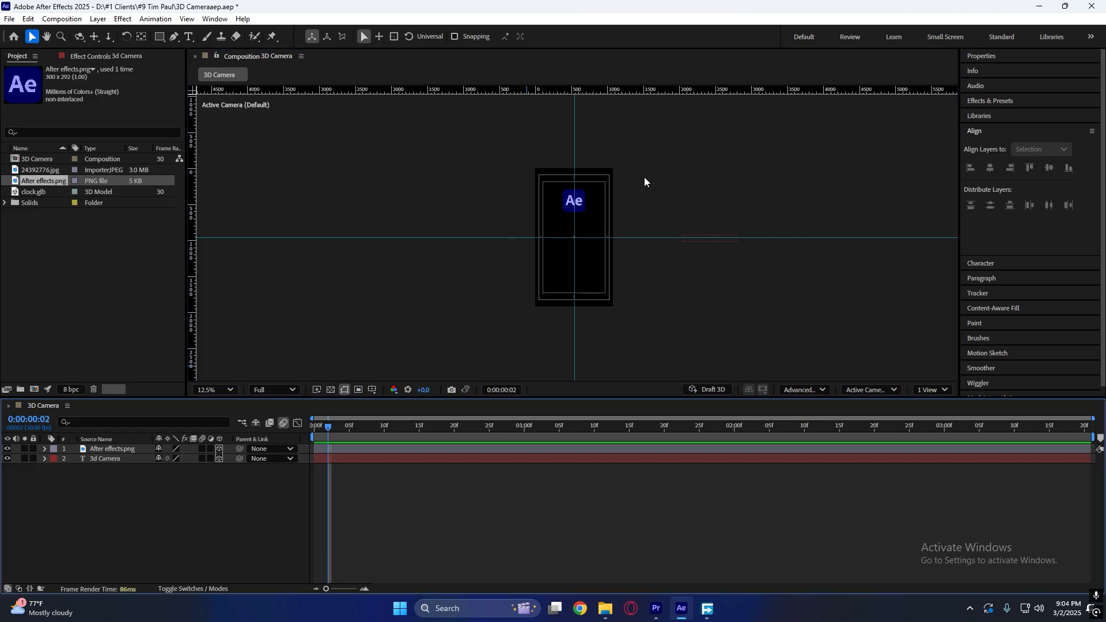
key("ctrl+z")
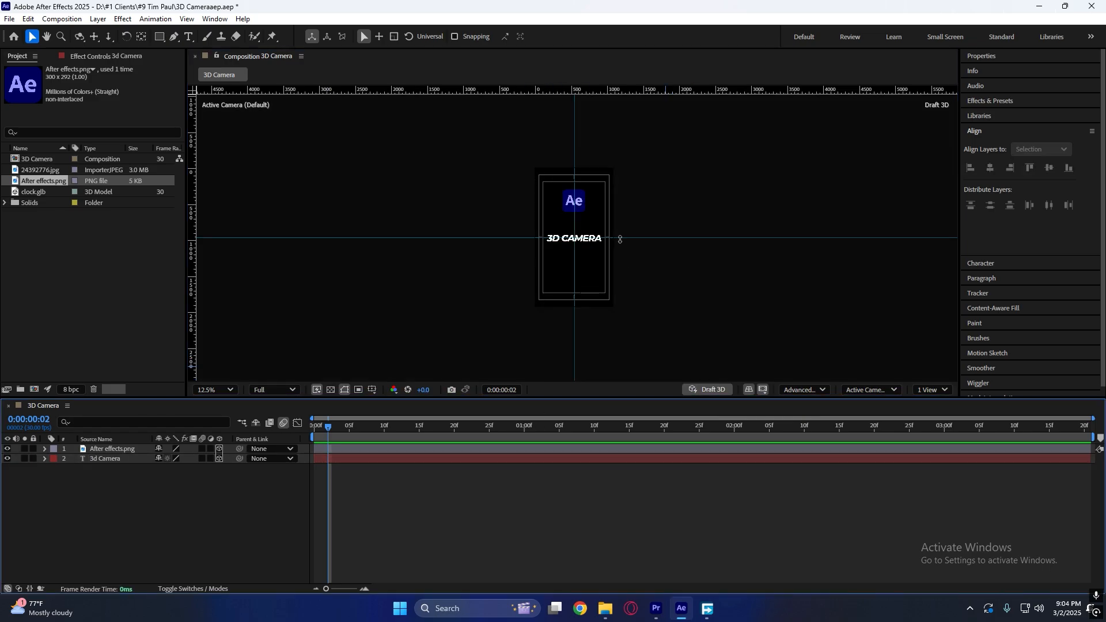
Move the After effects.png logo along the X axis far outside the right edge of the composition frame
left_click_drag(592, 238, 589, 239)
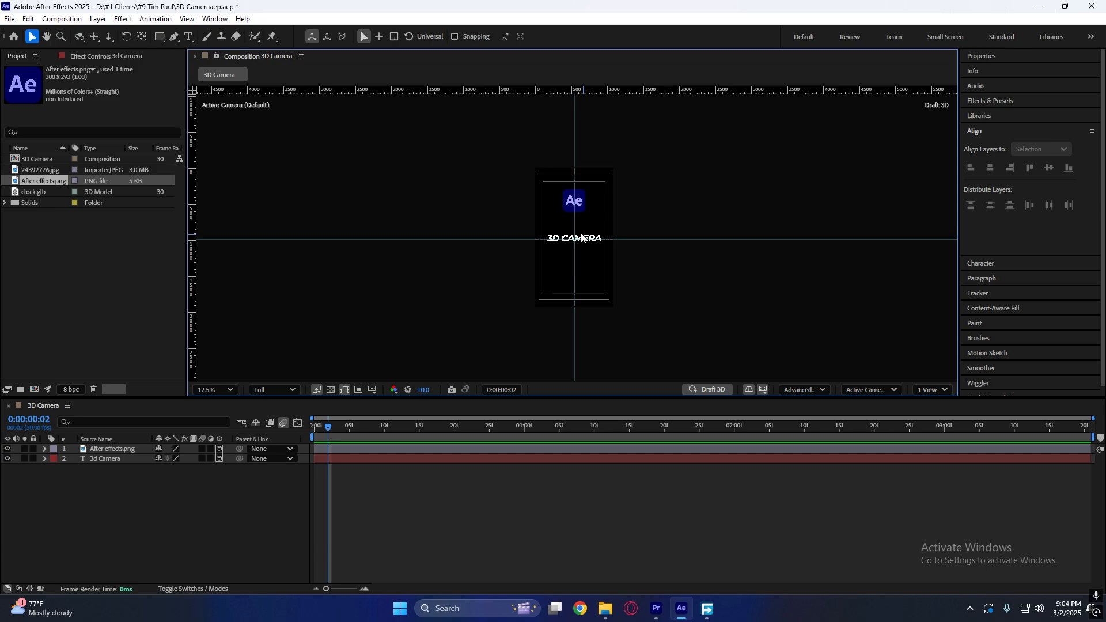
left_click(582, 203)
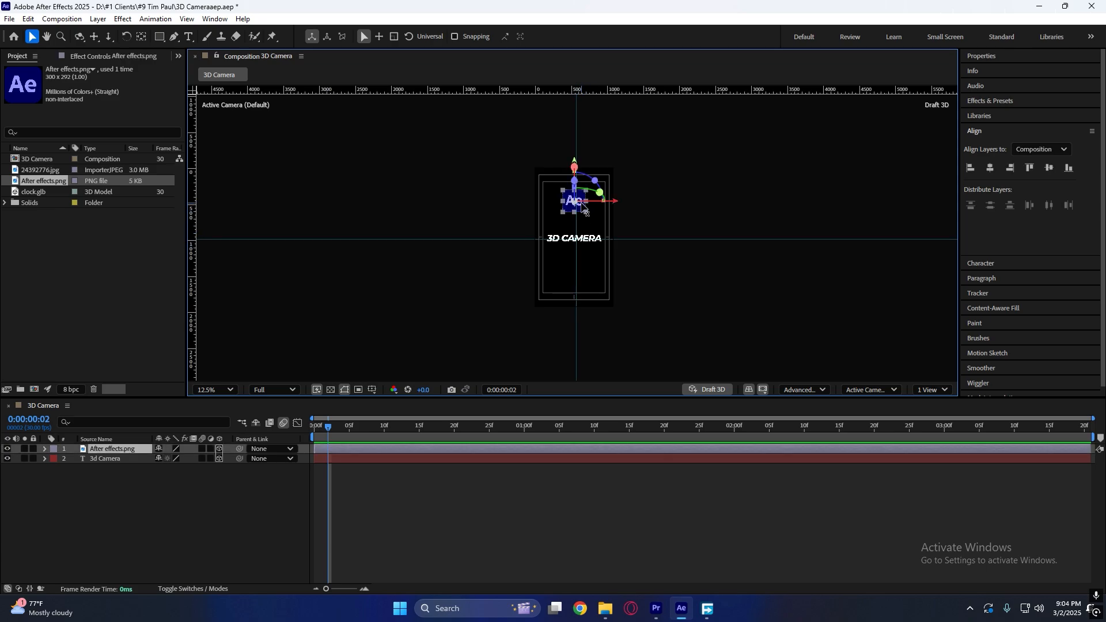
left_click_drag(609, 202, 834, 213)
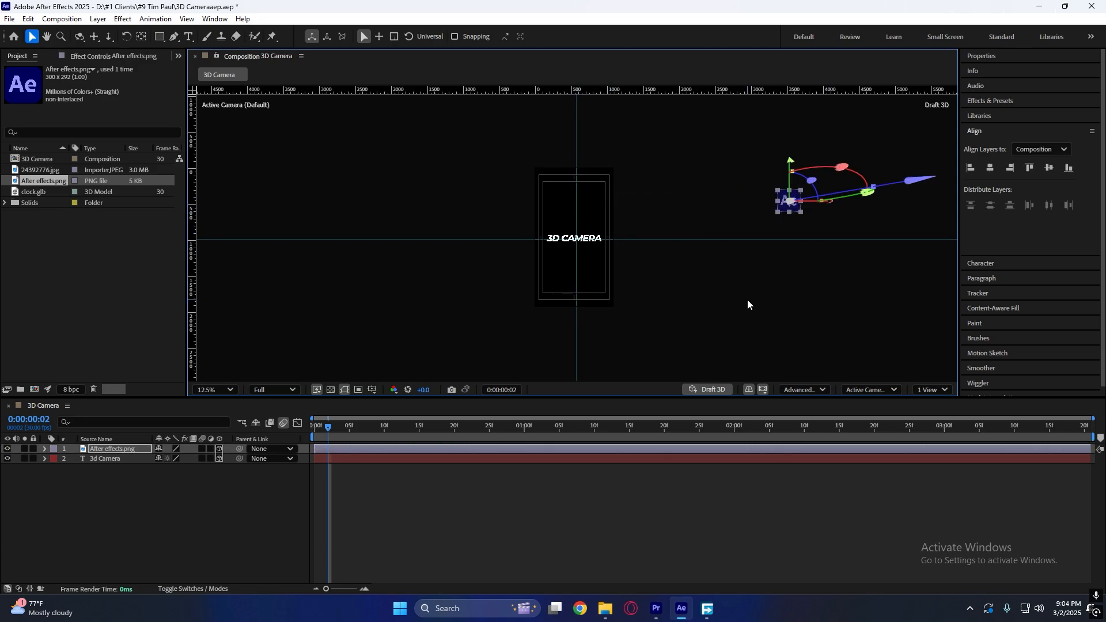
Undo the After effects.png logo's move out of the frame and clear the layer selection
key("ctrl+z")
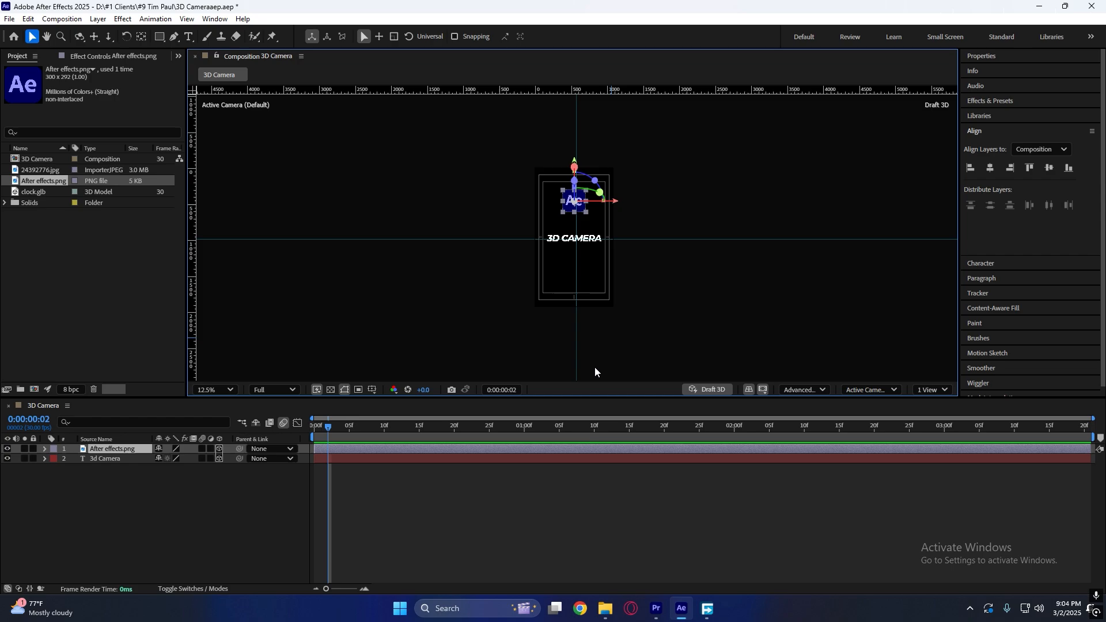
left_click(566, 488)
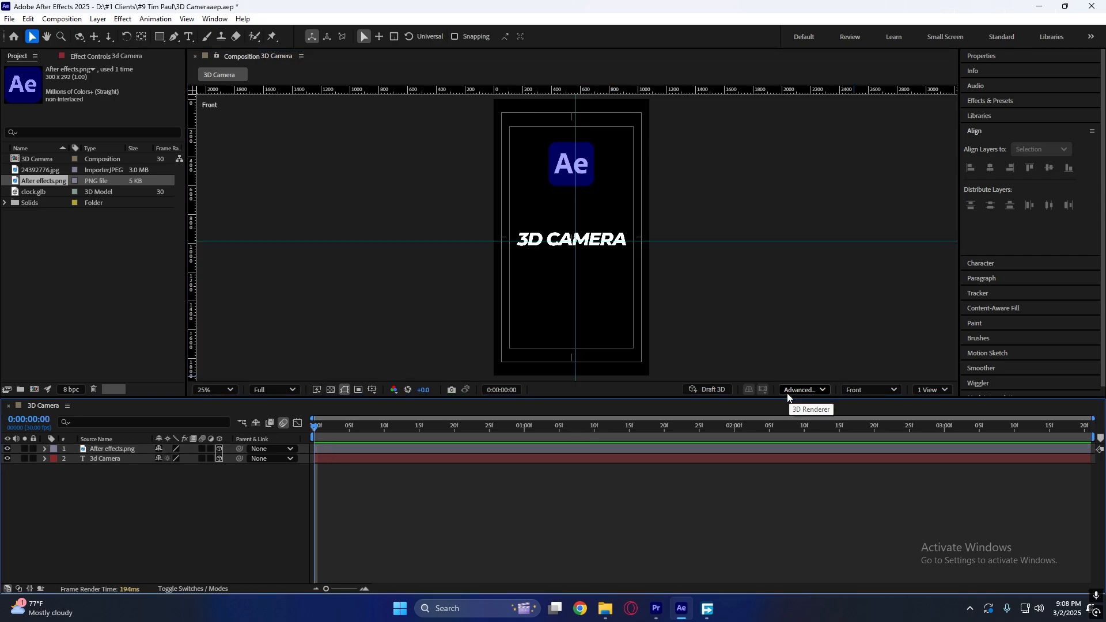
left_click(805, 391)
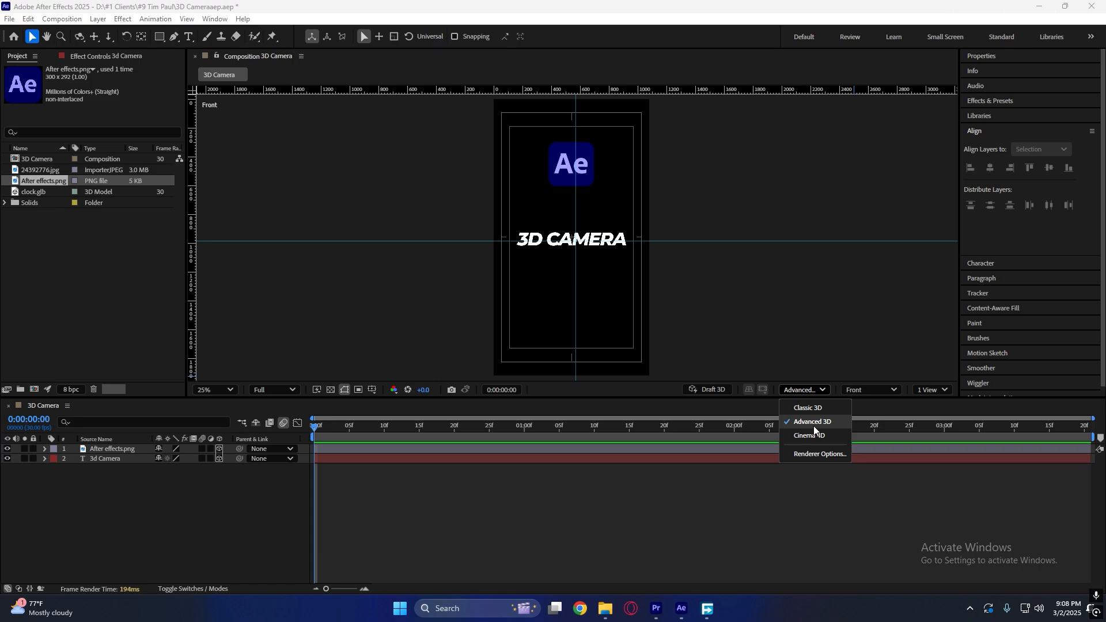
left_click(677, 487)
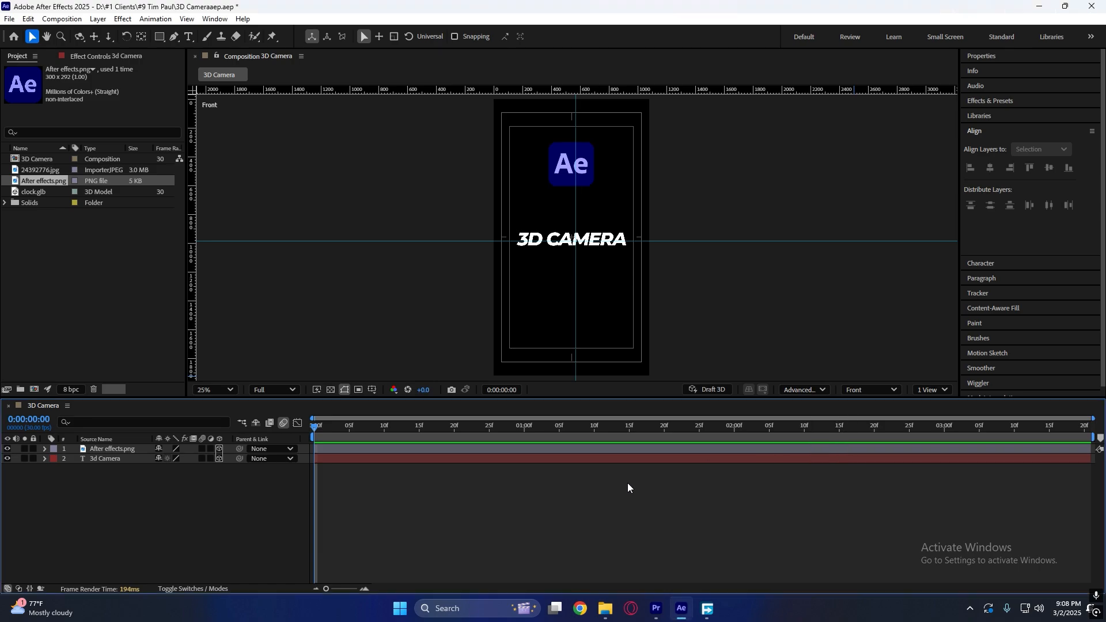
left_click(814, 389)
left_click(597, 487)
Add the clock.glb 3D model to the 3D Camera composition as the lowest layer, beneath the 3d Camera text
left_click(43, 192)
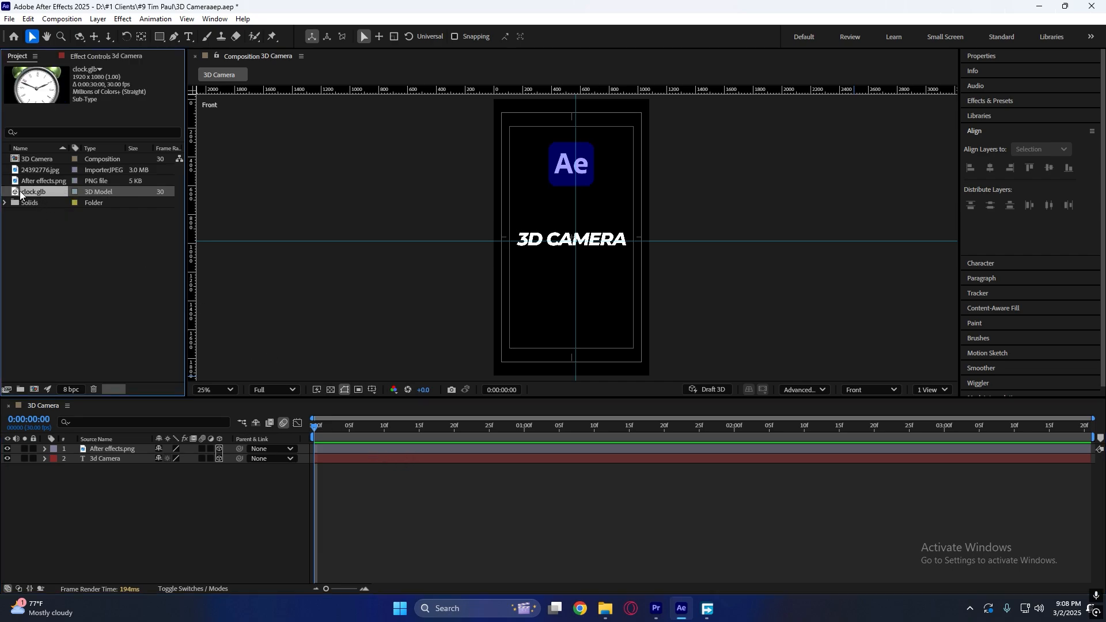
left_click(20, 191)
left_click(41, 194)
left_click_drag(40, 194, 328, 468)
Try the Classic 3D renderer to check how the clock model displays, and restore the Advanced 3D renderer
left_click(805, 391)
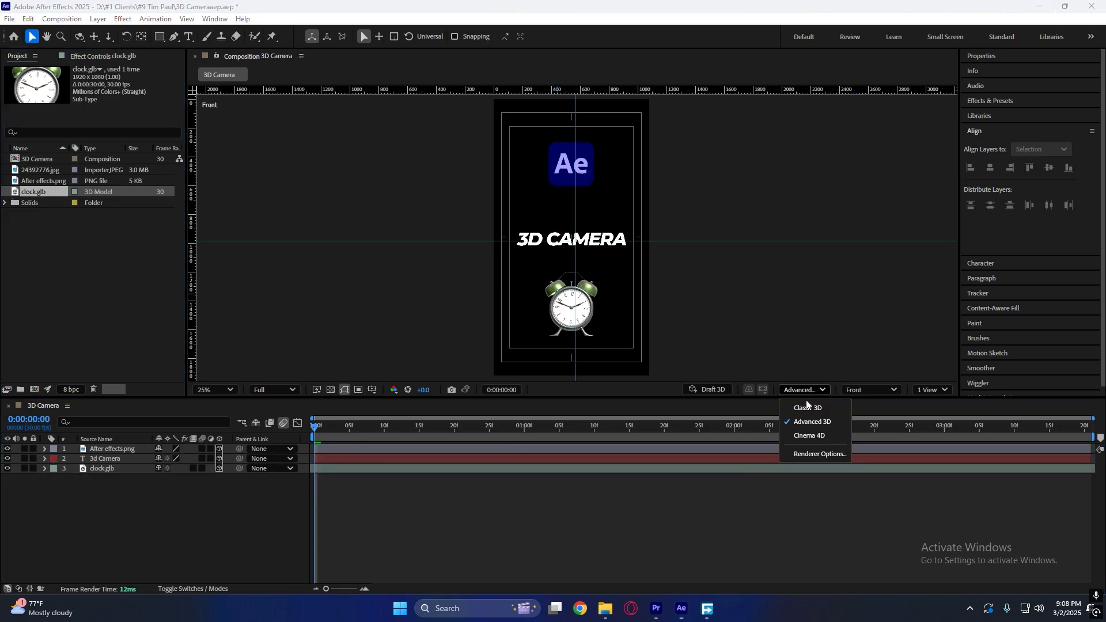
left_click(807, 407)
left_click_drag(367, 430, 340, 471)
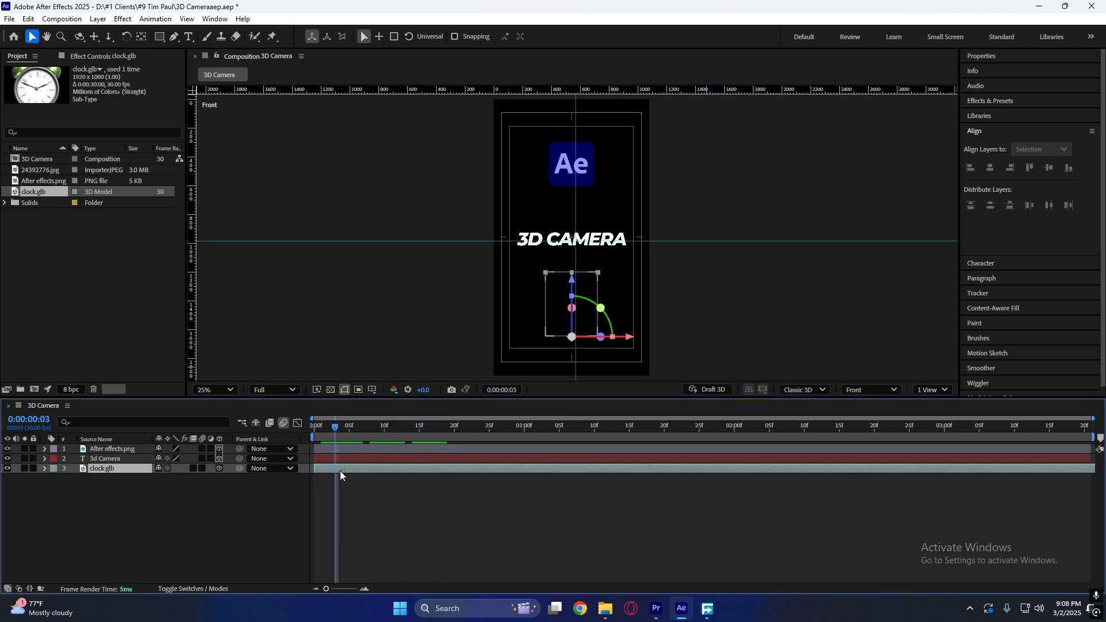
left_click(805, 390)
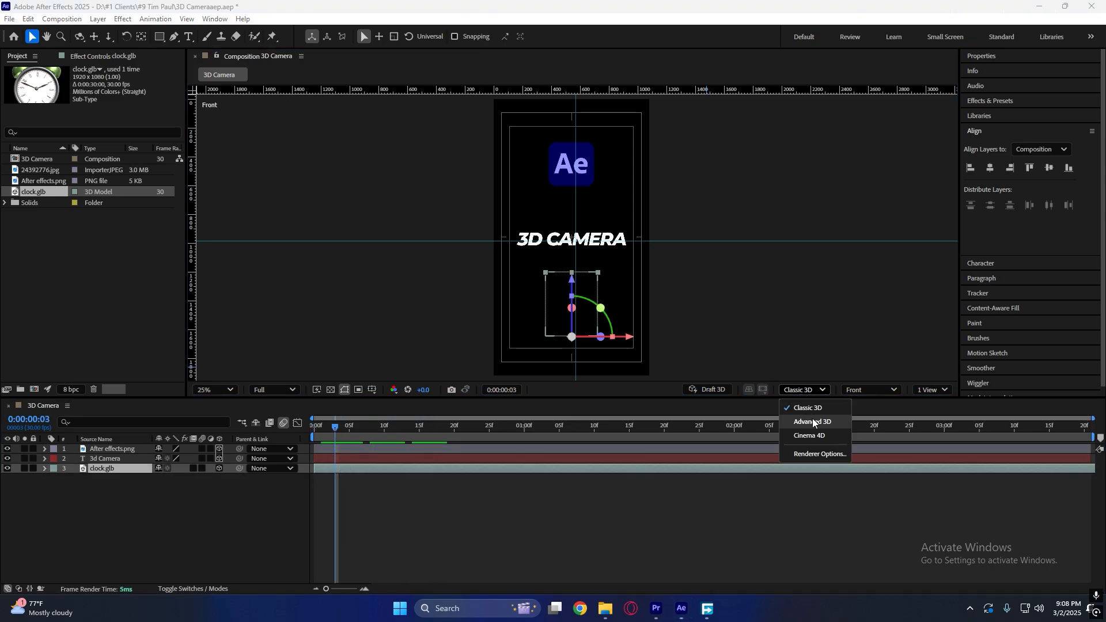
left_click(813, 422)
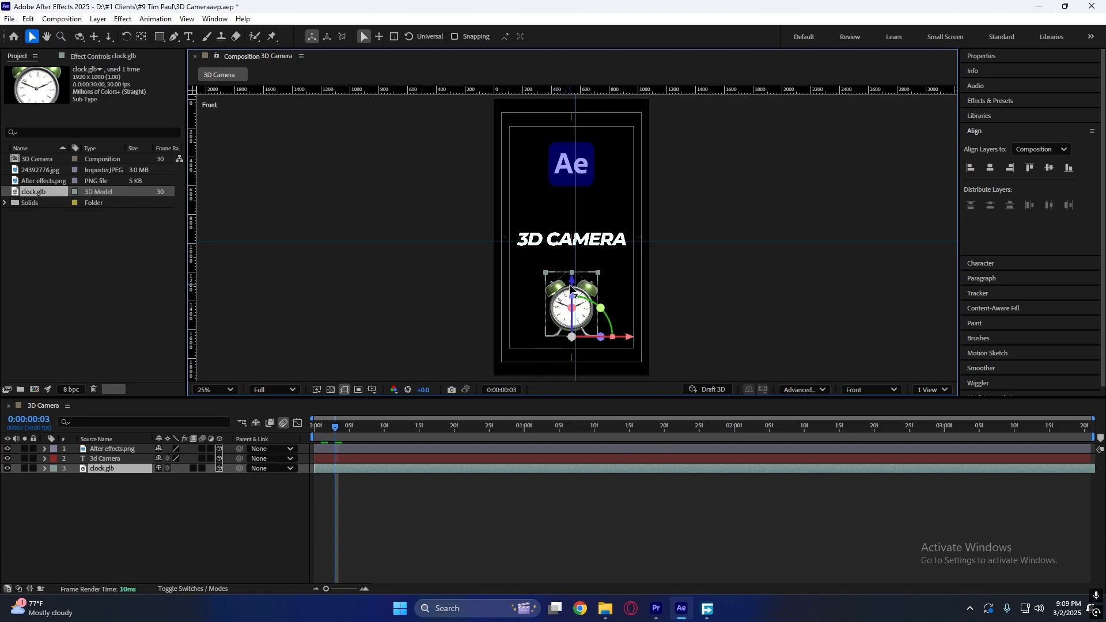
left_click(456, 506)
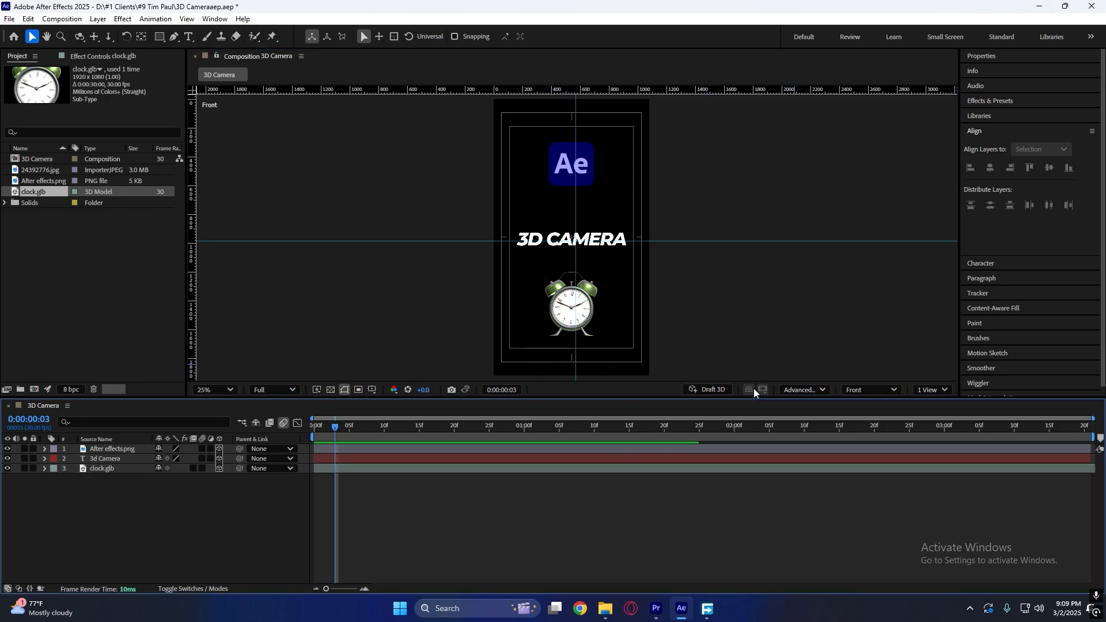
left_click(798, 390)
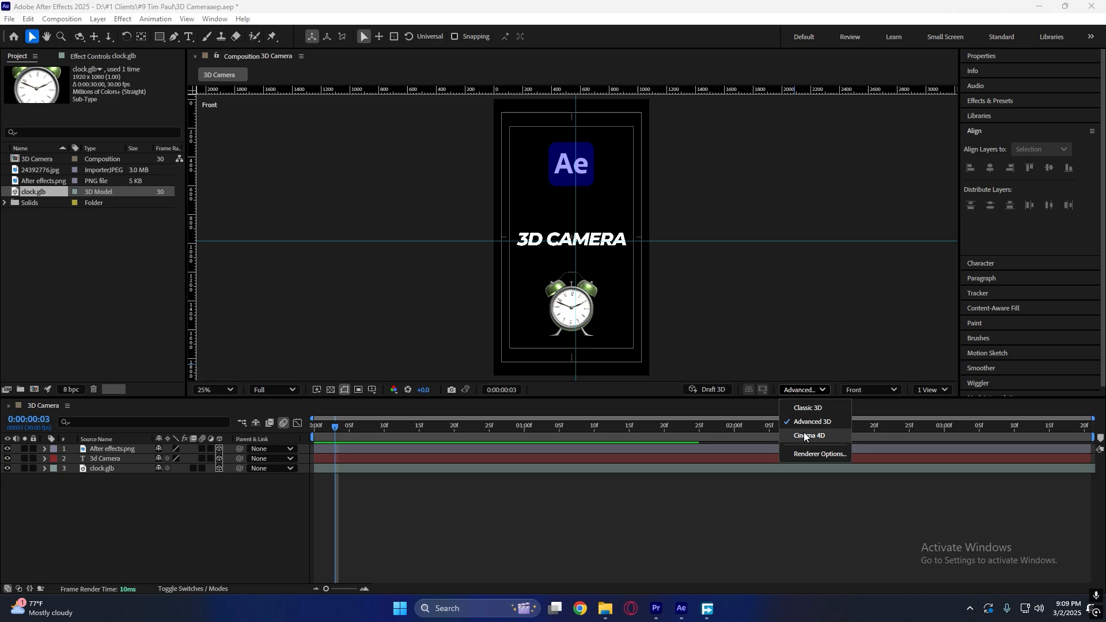
left_click(724, 466)
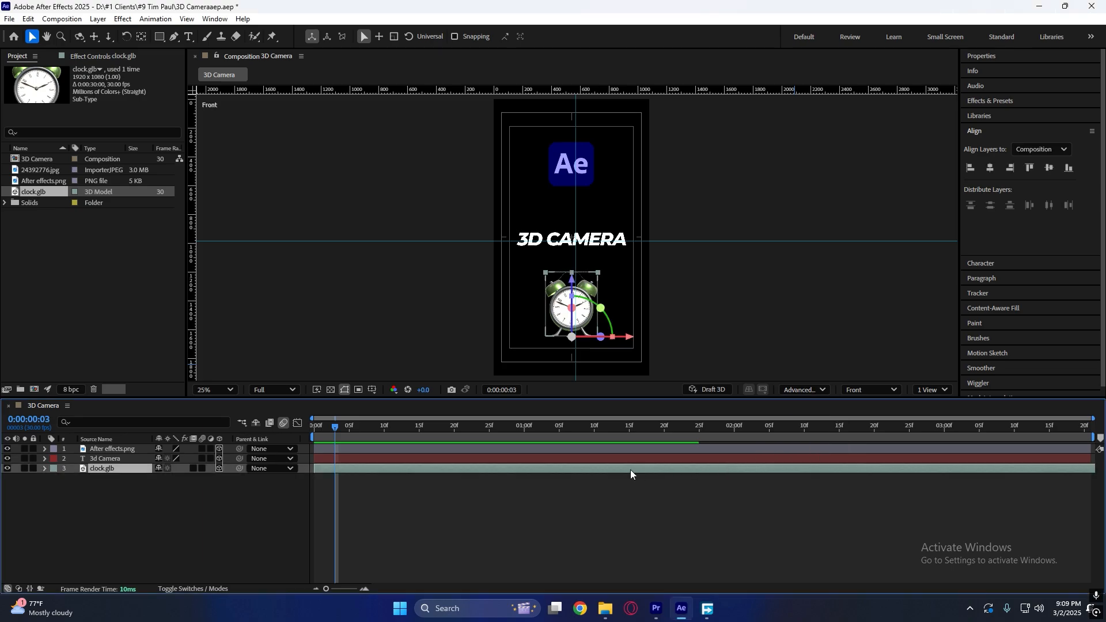
left_click(806, 393)
left_click(468, 509)
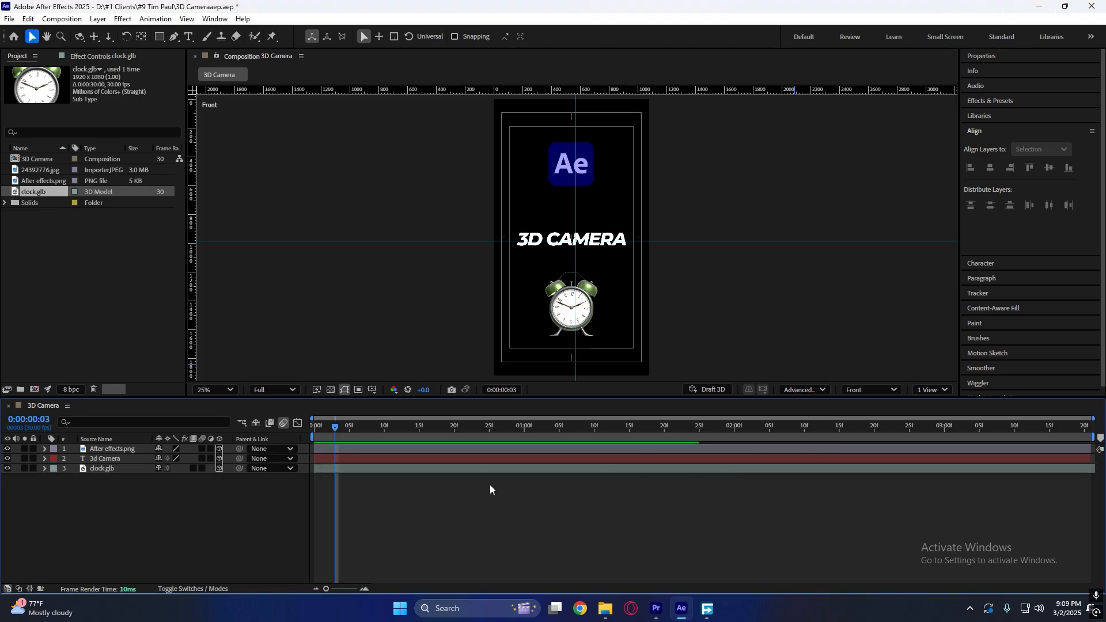
left_click(818, 391)
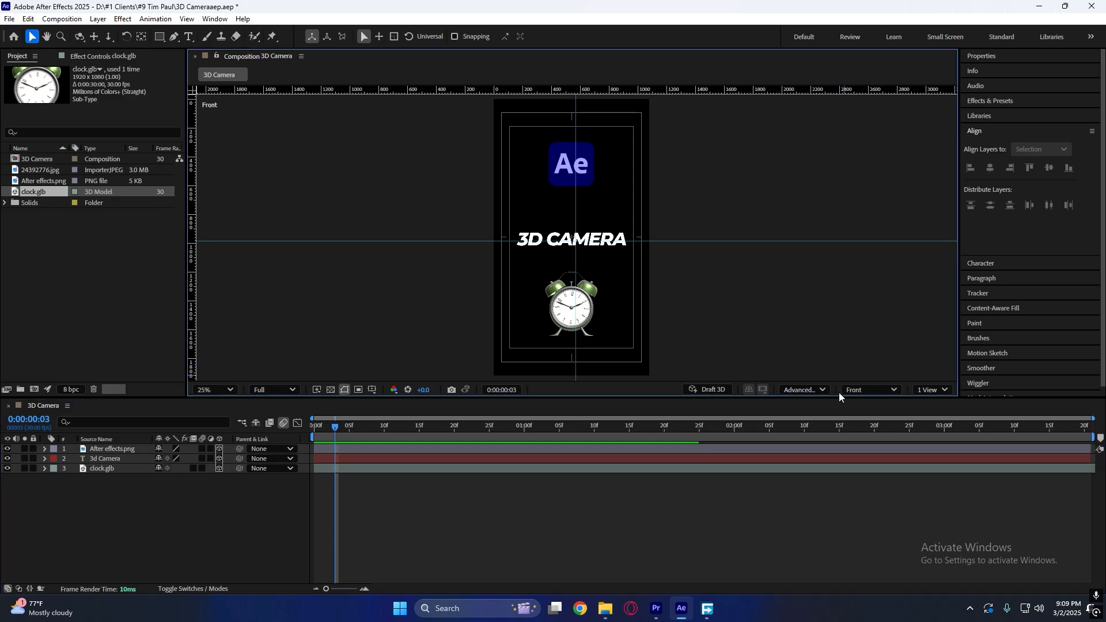
Switch the composition's 3D view to Active Camera (Default)
left_click(846, 390)
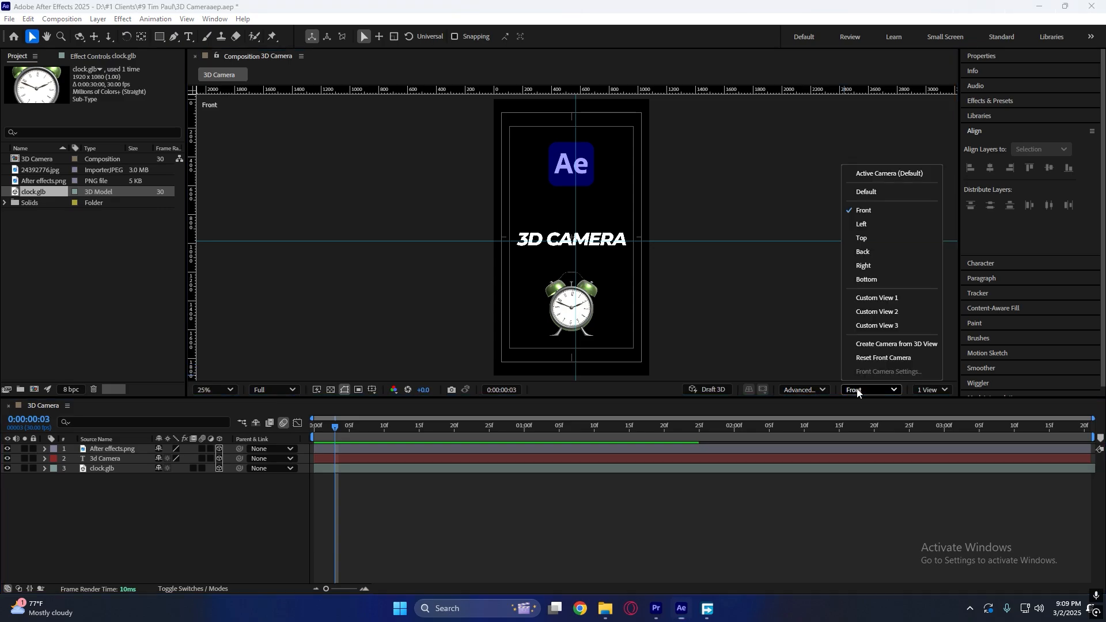
left_click(890, 175)
scroll(826, 297, "down", 1)
scroll(825, 297, "up", 1)
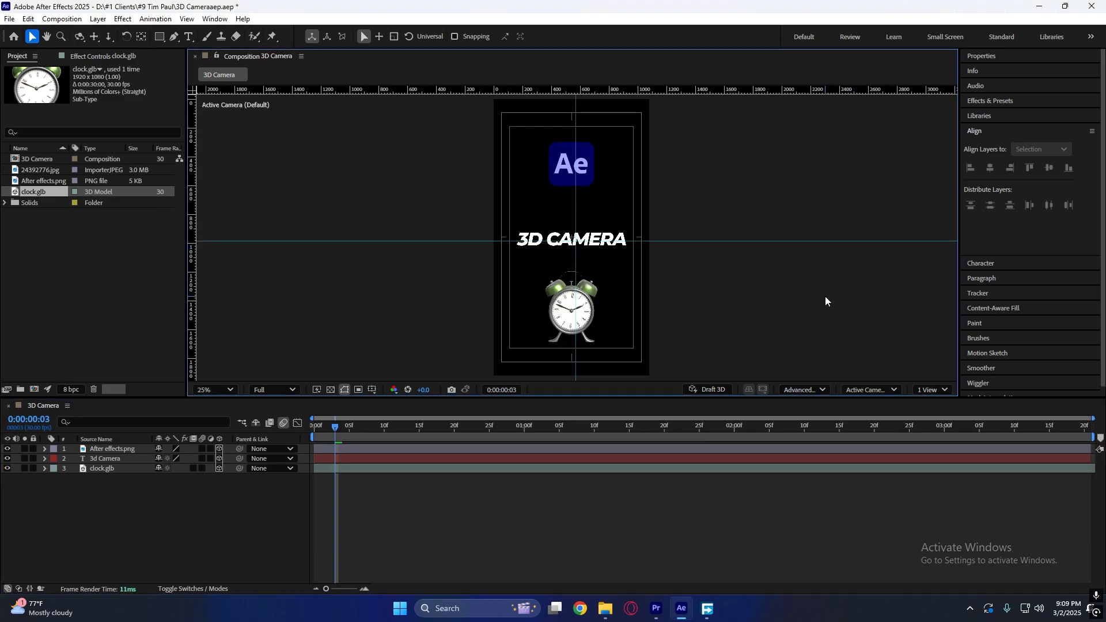
Examine the layers in the Left, Top, Back, Right and Bottom views, and return to Active Camera (Default)
left_click(873, 389)
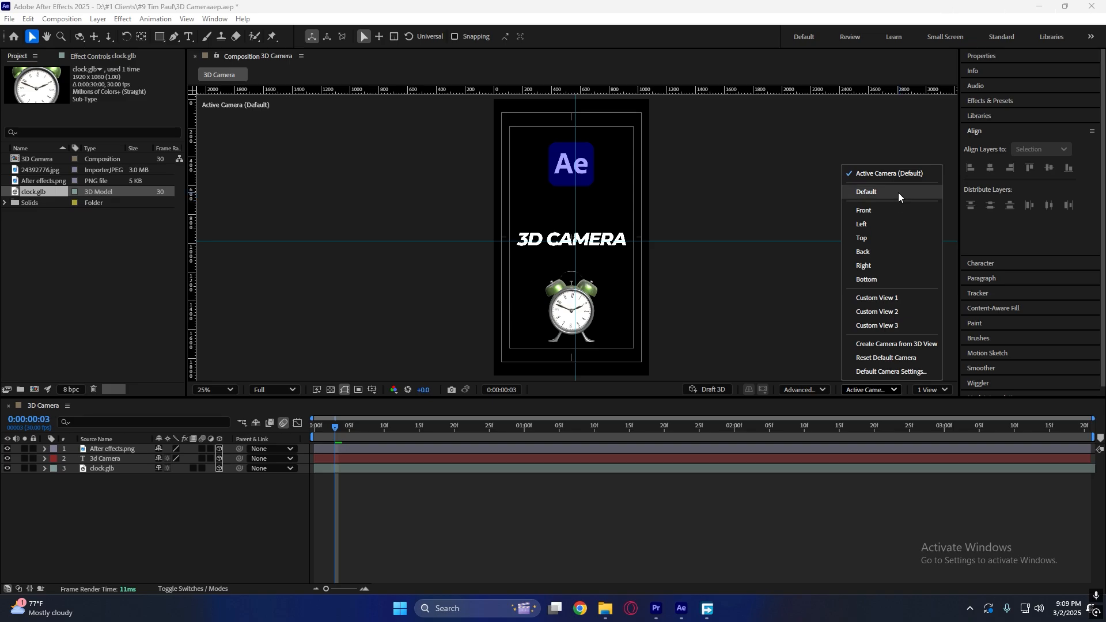
left_click(879, 224)
left_click(893, 389)
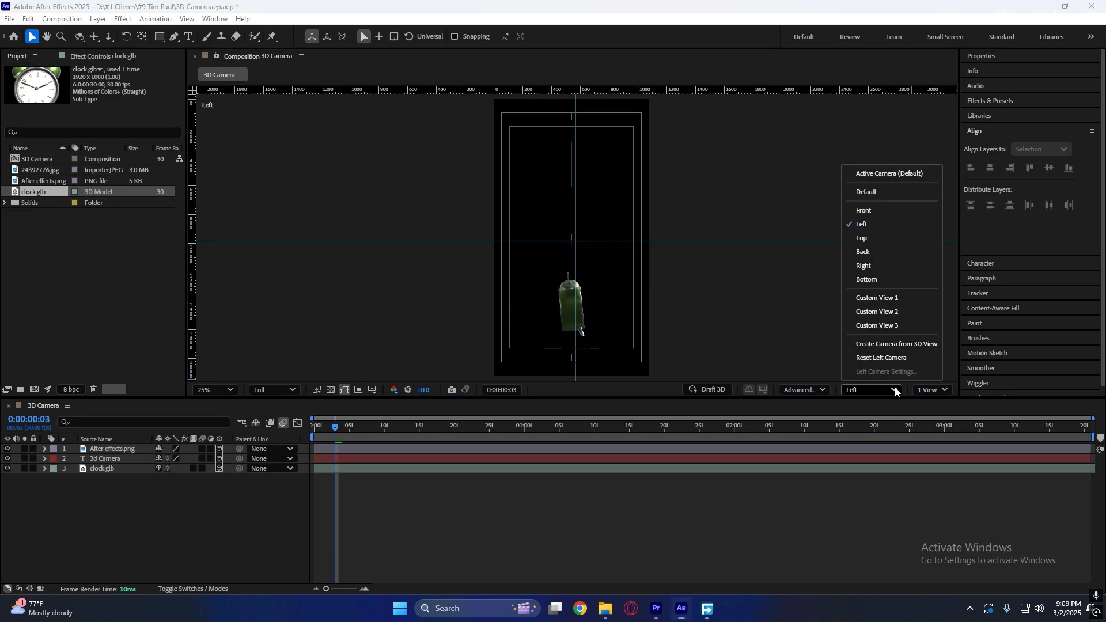
left_click(876, 238)
left_click(878, 389)
left_click(875, 254)
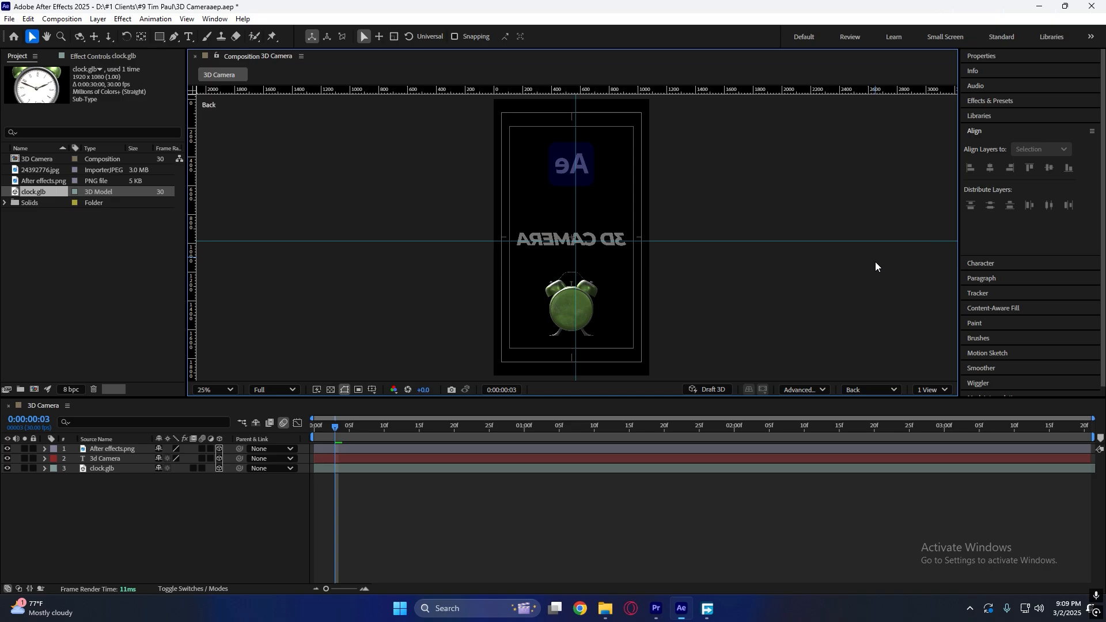
left_click(869, 391)
left_click(866, 266)
left_click(875, 389)
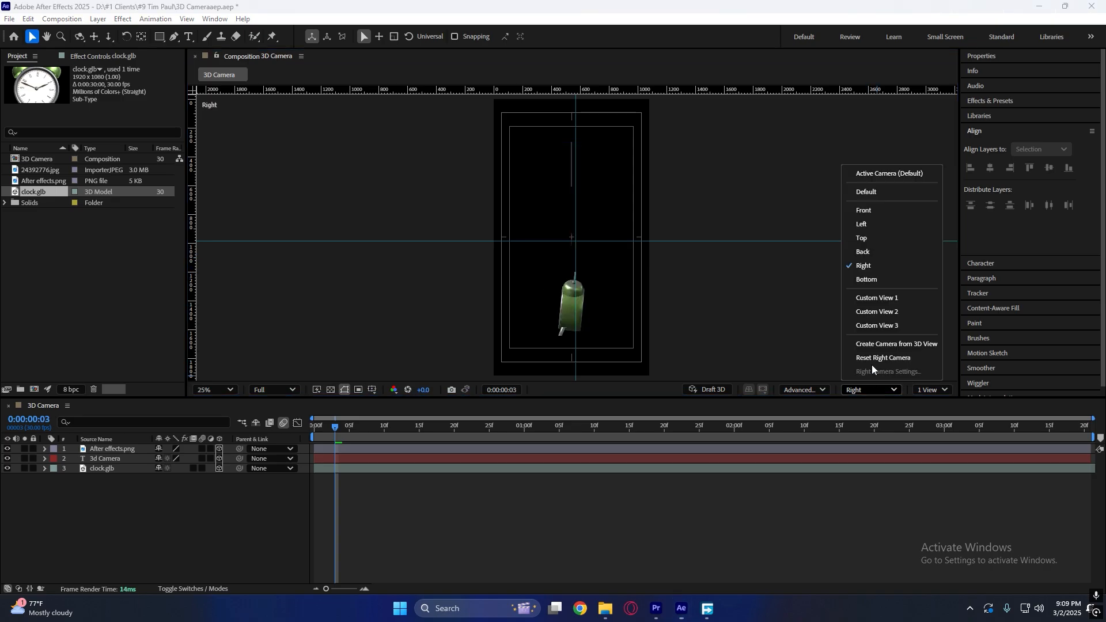
left_click(877, 279)
left_click(879, 388)
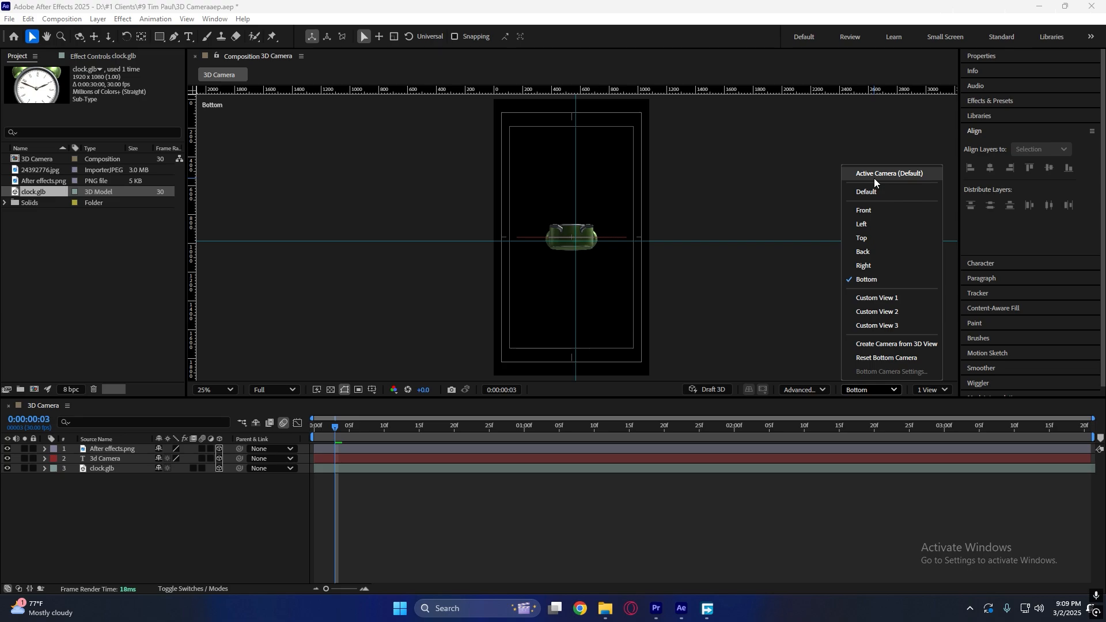
left_click(874, 179)
Switch to Custom View 1 and create a two-node camera named Camera 1 with the 50mm preset
left_click(875, 389)
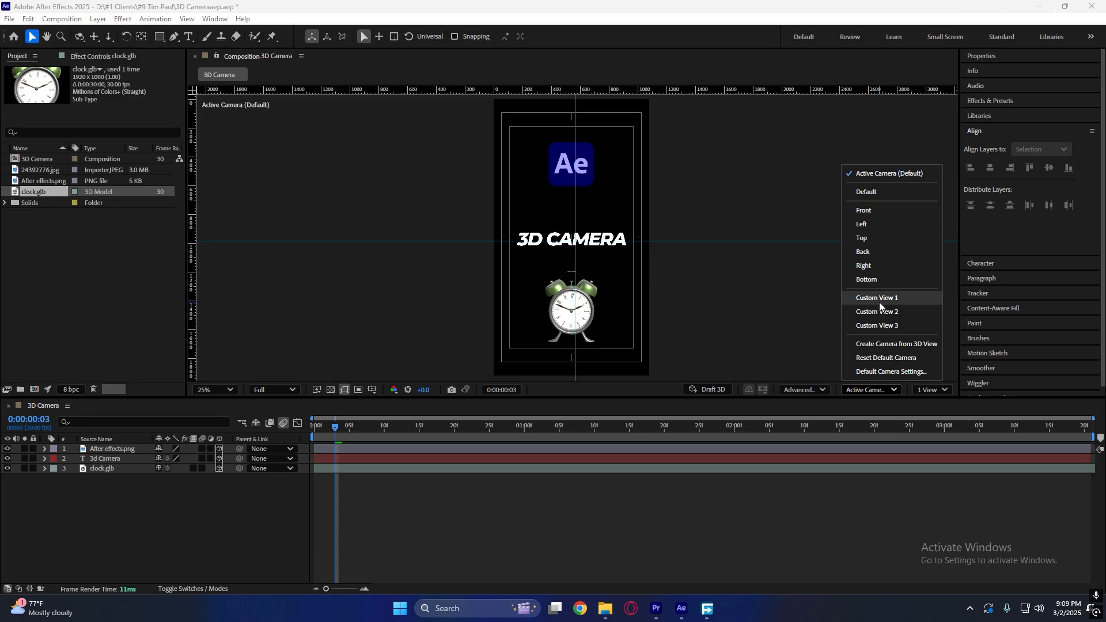
left_click(898, 297)
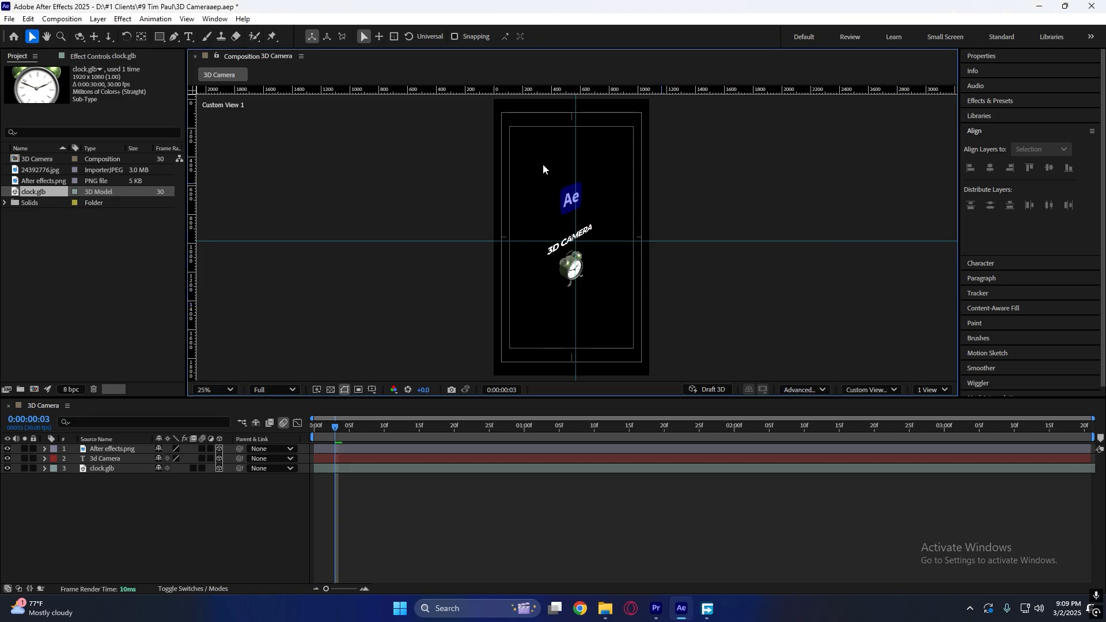
right_click(170, 491)
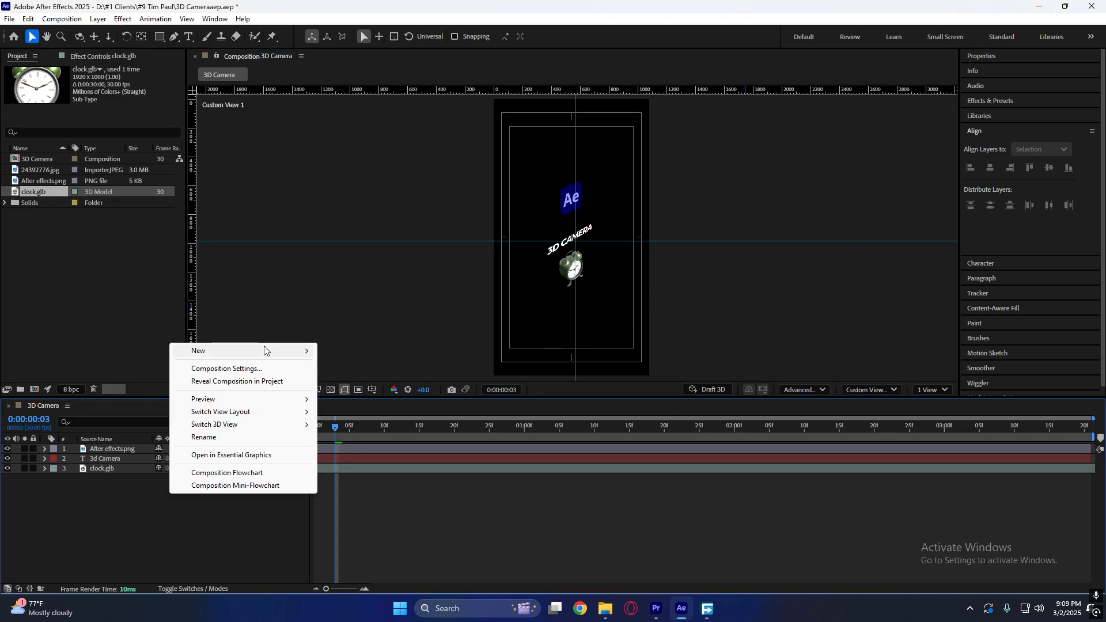
mouse_move(230, 350)
left_click(369, 406)
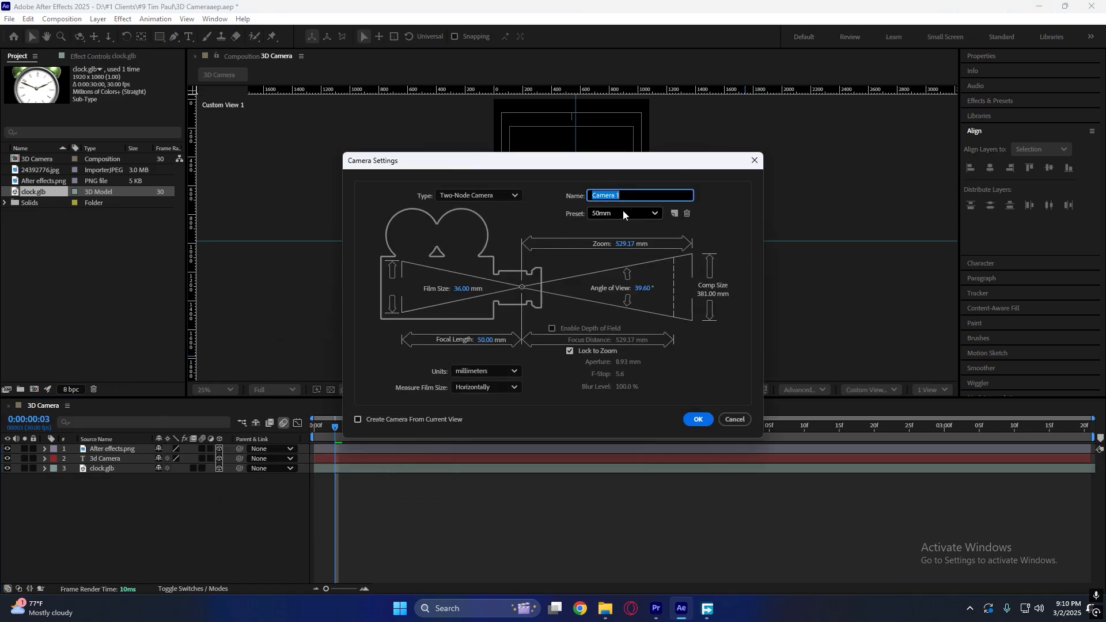
left_click(698, 420)
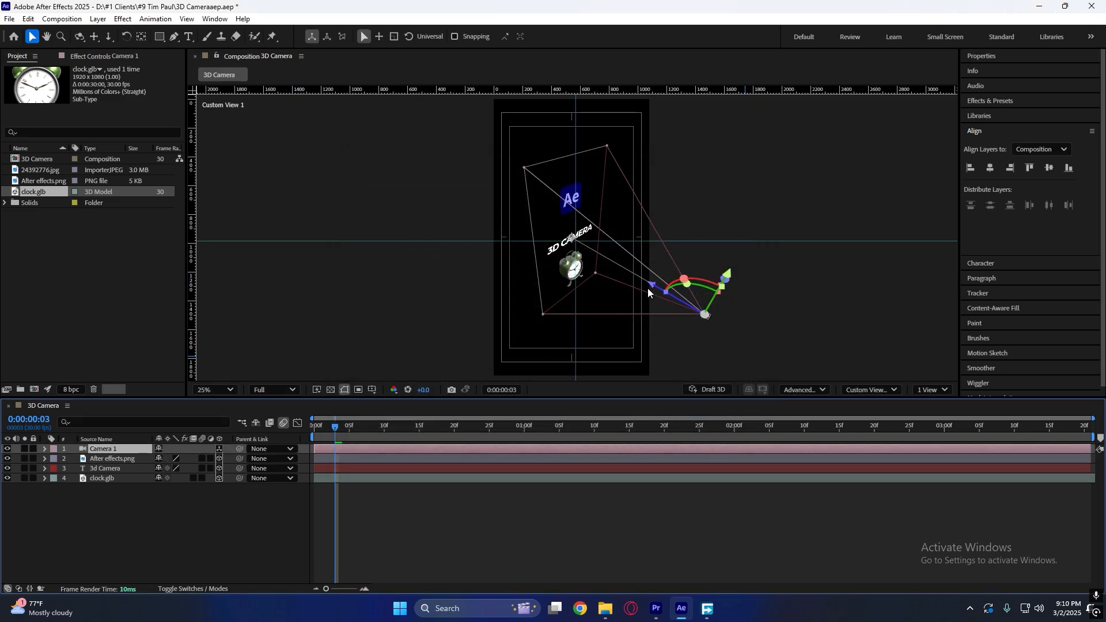
Examine Camera 1 and the layers from Custom View 2 and Custom View 3, and set the view to Active Camera (Camera 1)
left_click_drag(652, 285, 694, 309)
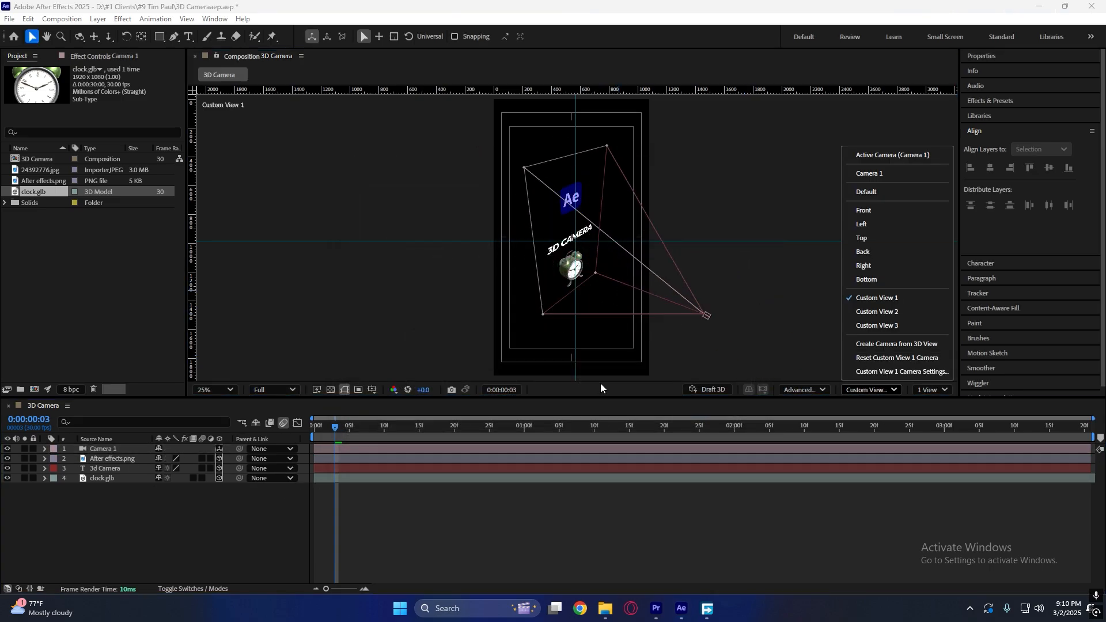
left_click(556, 514)
left_click(879, 385)
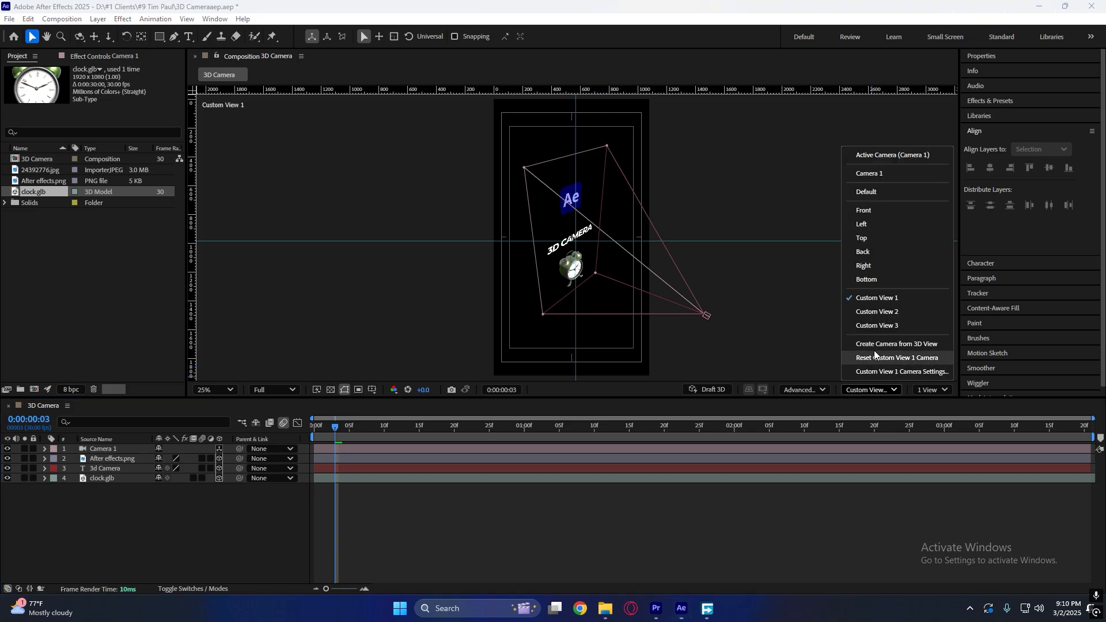
left_click(878, 310)
left_click(857, 390)
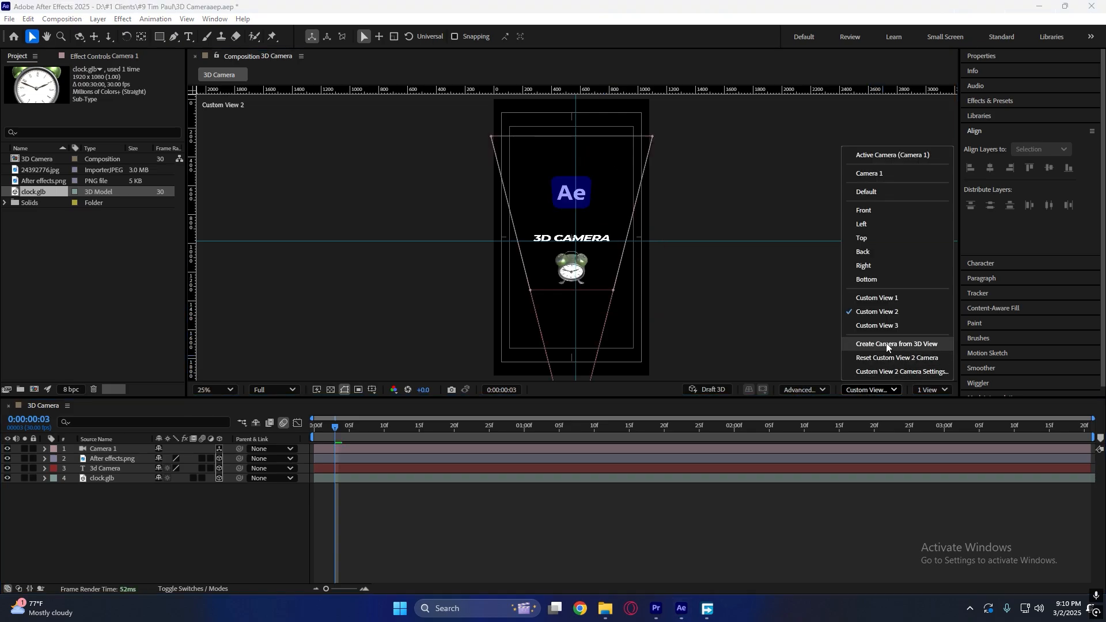
left_click(881, 326)
left_click(859, 392)
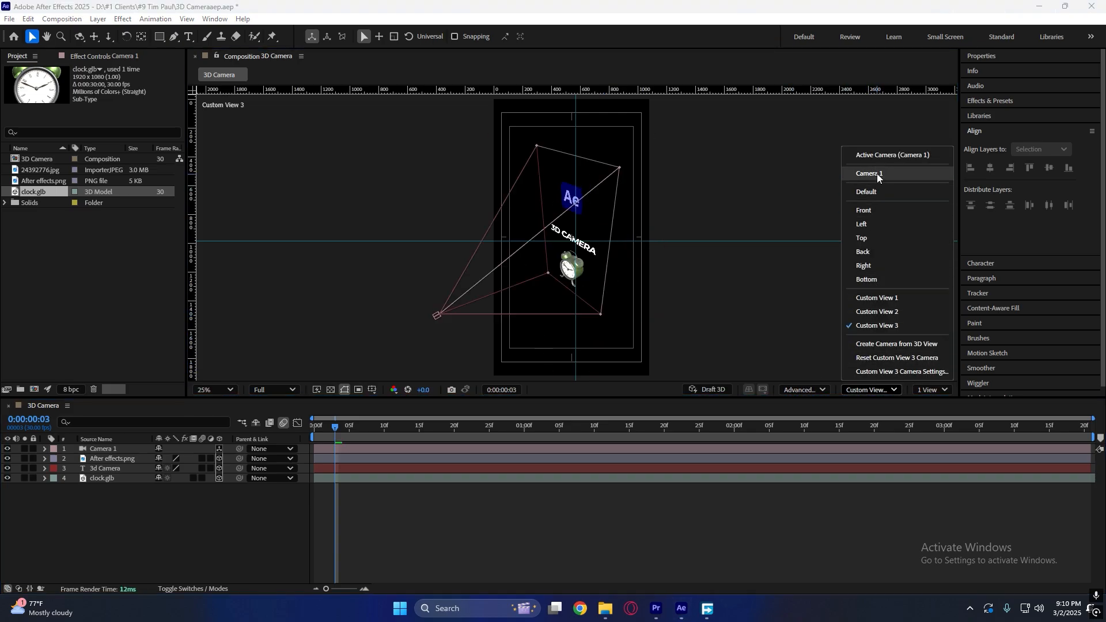
left_click(880, 156)
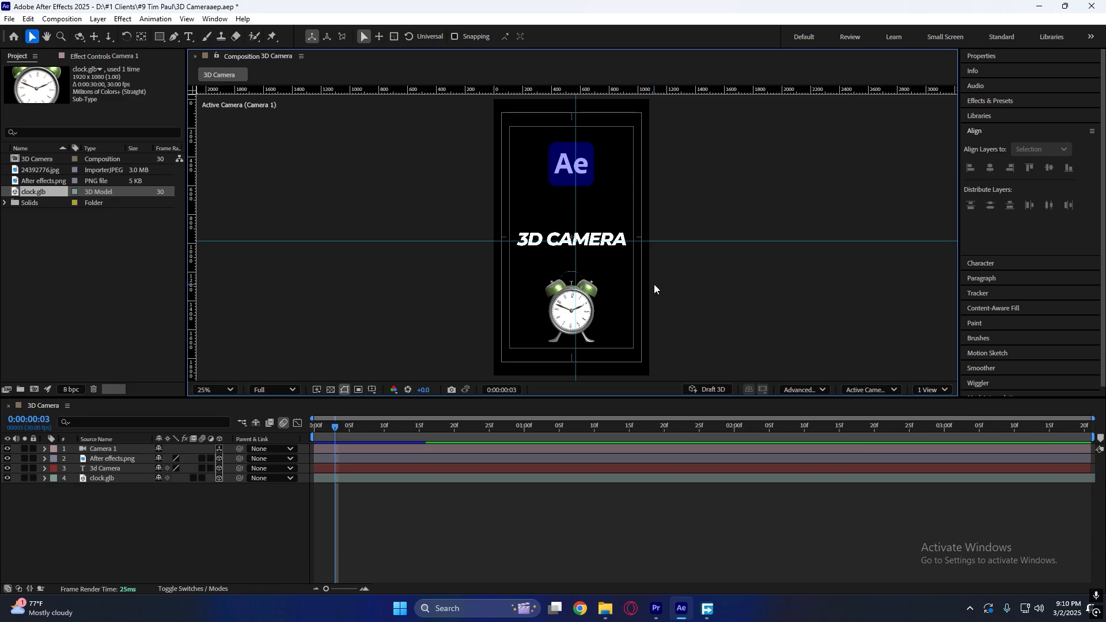
Split the composition viewer into 2 Views to compare Active Camera (Camera 1) with Custom View 1
scroll(472, 178, "down", 3)
scroll(508, 195, "up", 2)
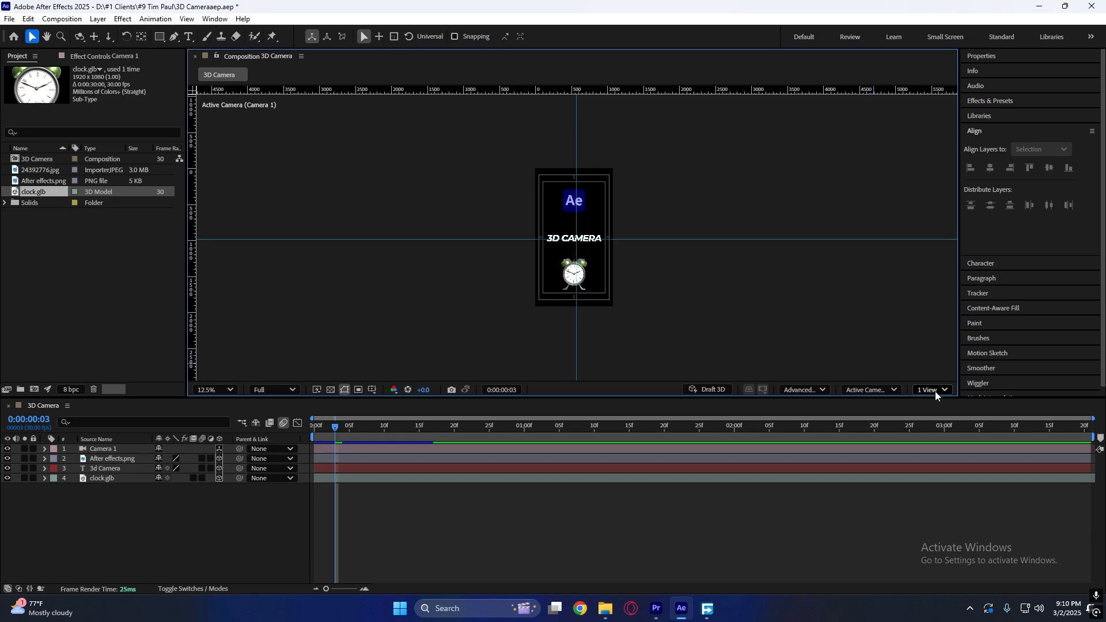
left_click(921, 388)
left_click(928, 416)
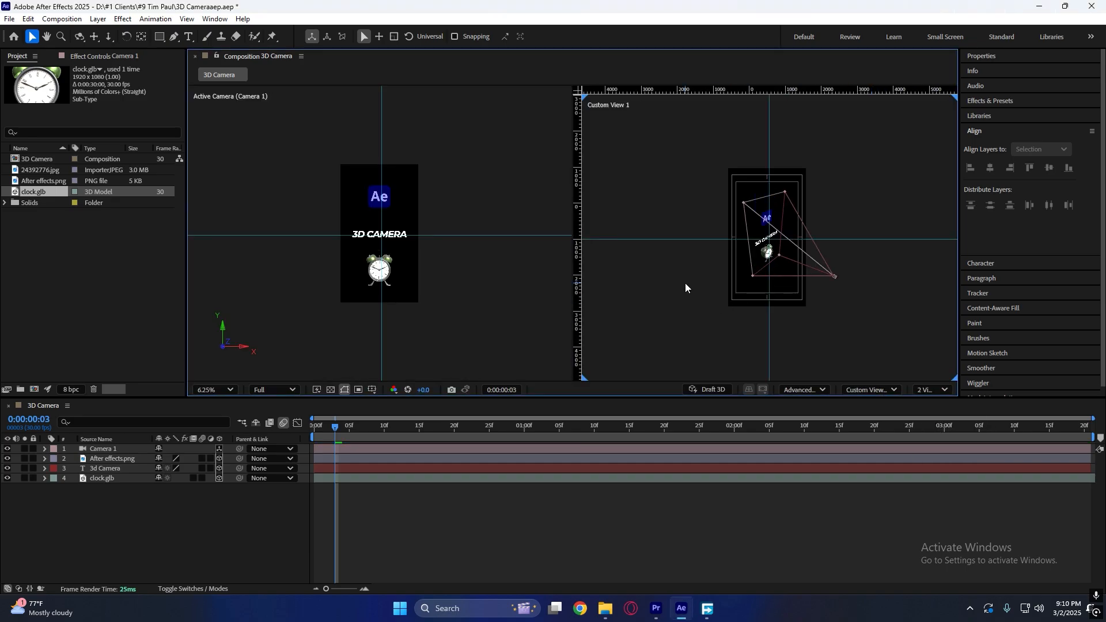
scroll(810, 275, "up", 1)
left_click(371, 251)
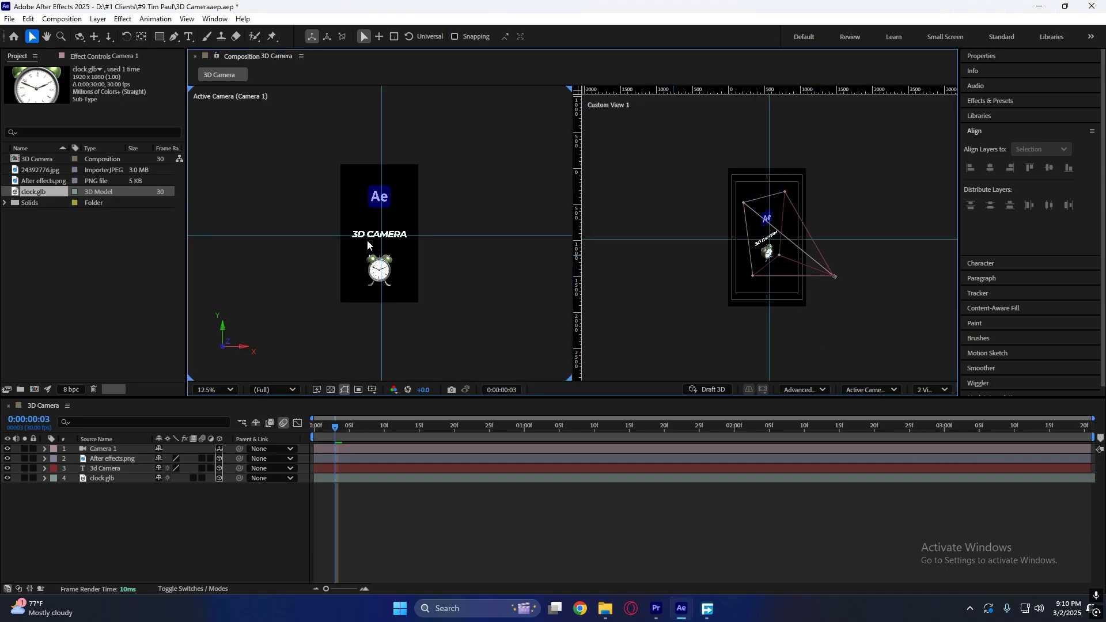
left_click(658, 247)
Split the composition viewer into 4 Views and change the Front view to Right to examine Camera 1 from the side
left_click(934, 390)
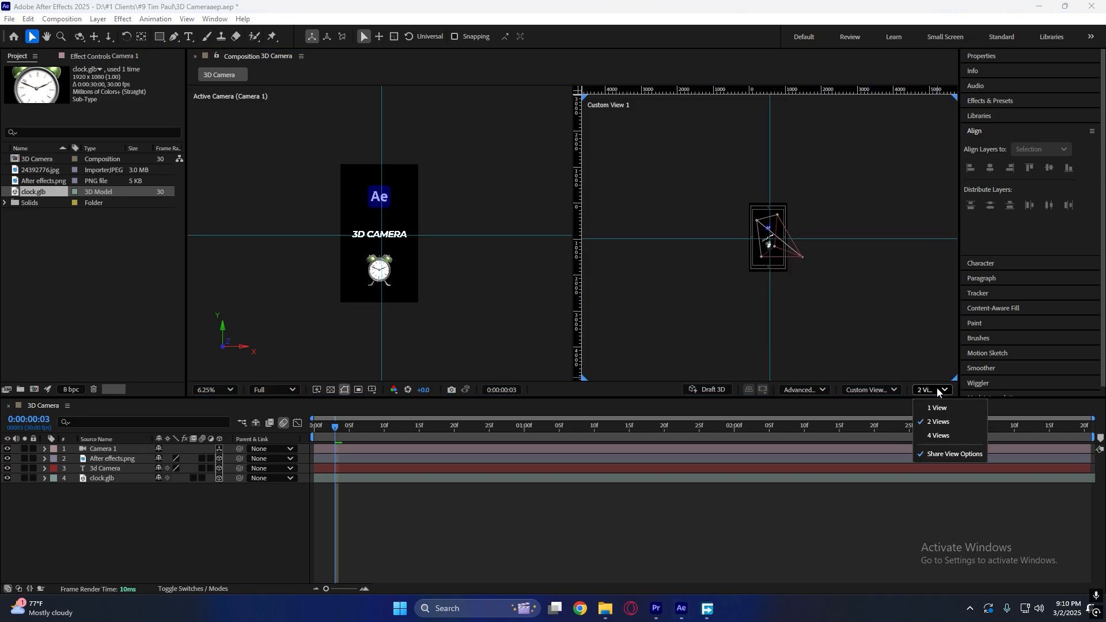
left_click(948, 439)
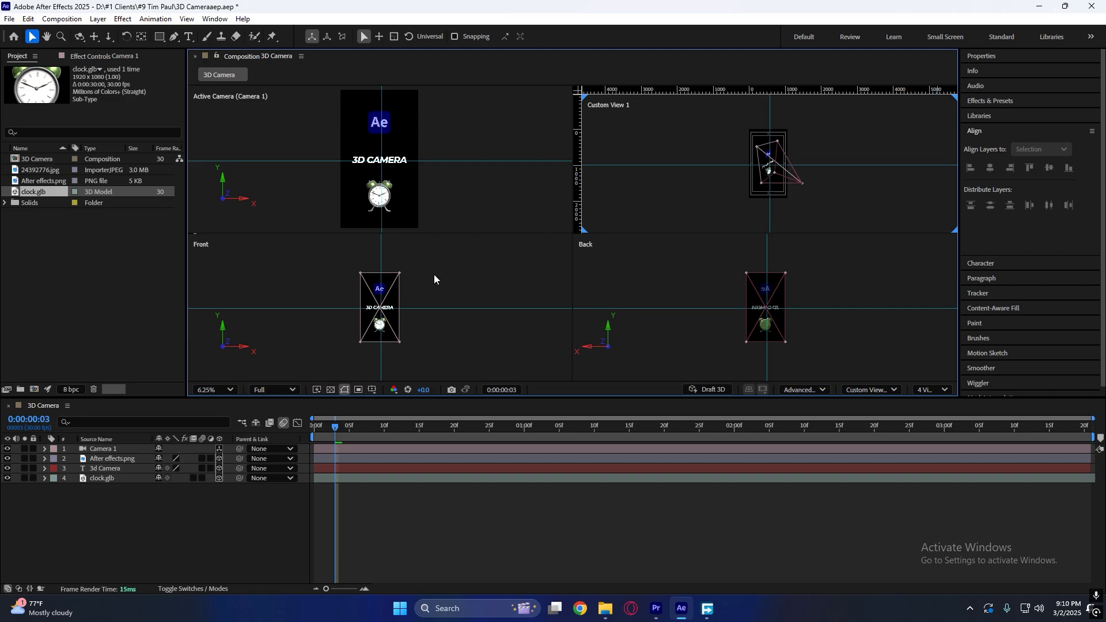
scroll(418, 268, "up", 1)
scroll(405, 237, "down", 1)
scroll(411, 286, "up", 1)
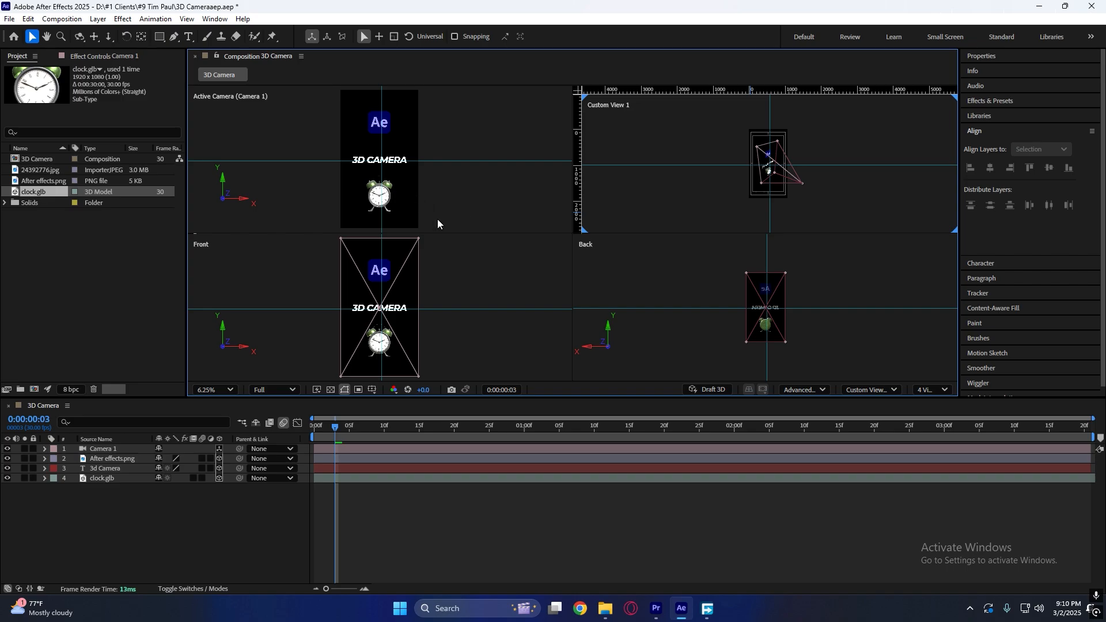
left_click(480, 306)
left_click(869, 390)
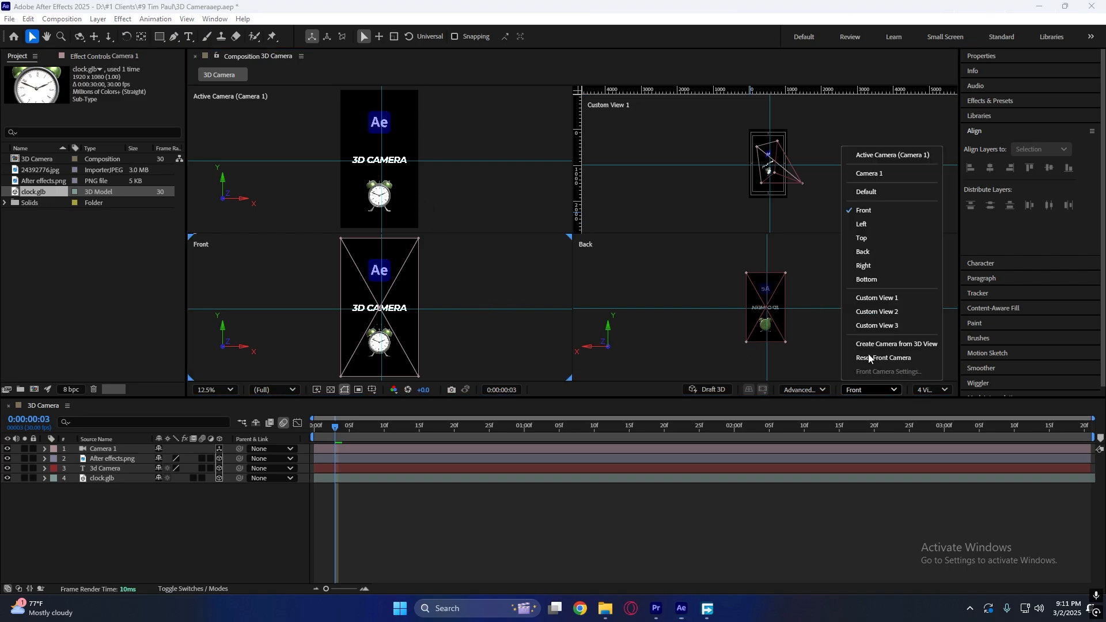
left_click(873, 266)
Move the current-time indicator to 0:00:01:17 and return the composition viewer to 1 View
left_click(866, 390)
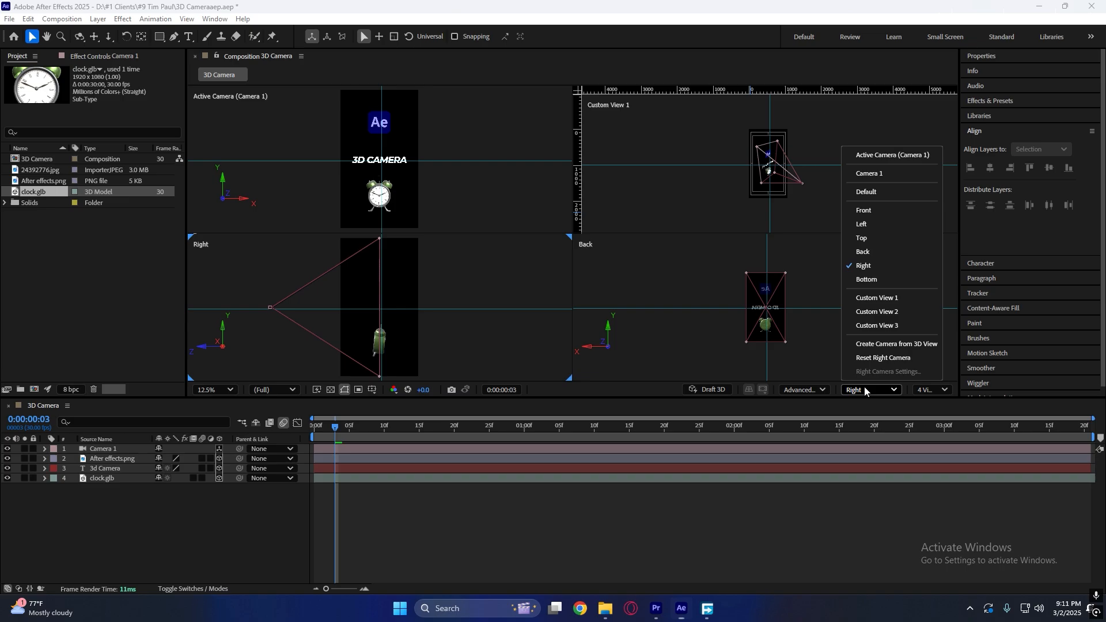
left_click_drag(335, 427, 645, 445)
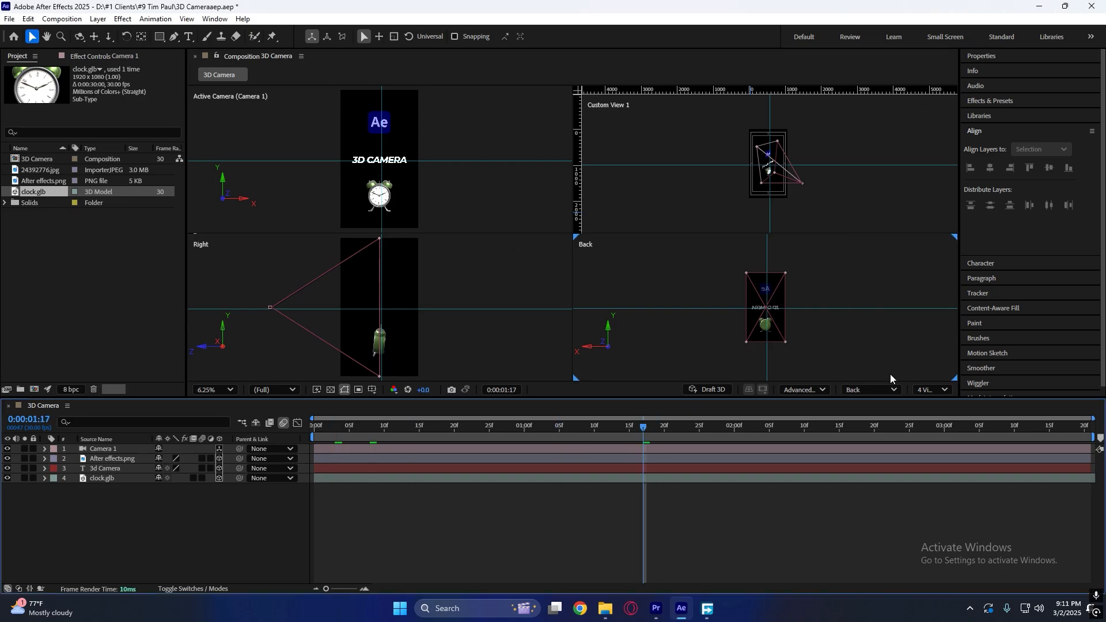
left_click(922, 391)
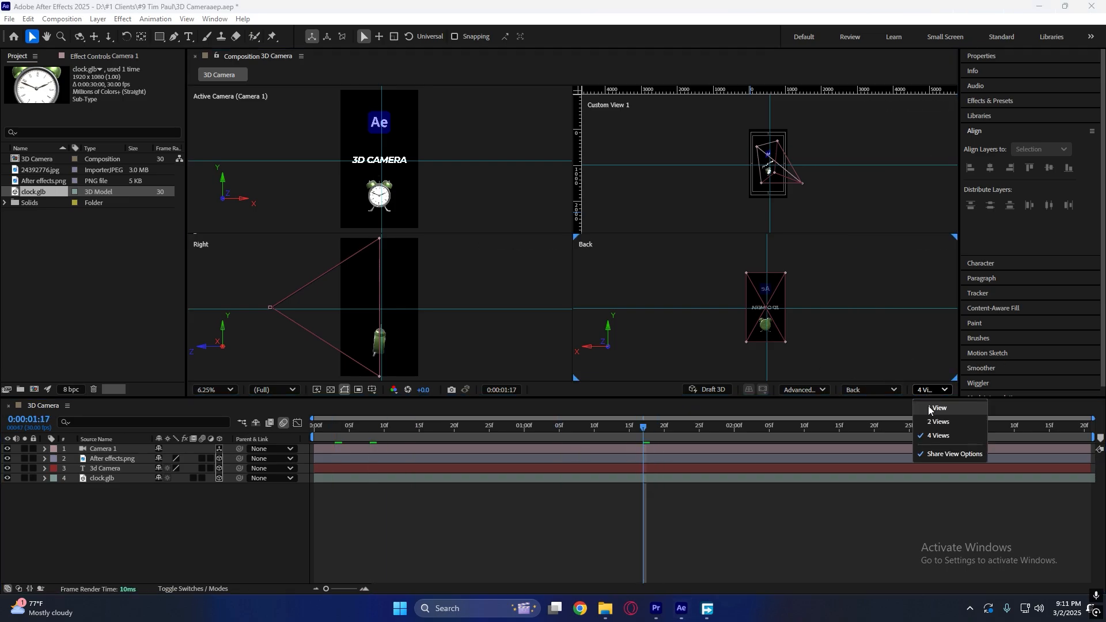
left_click(937, 409)
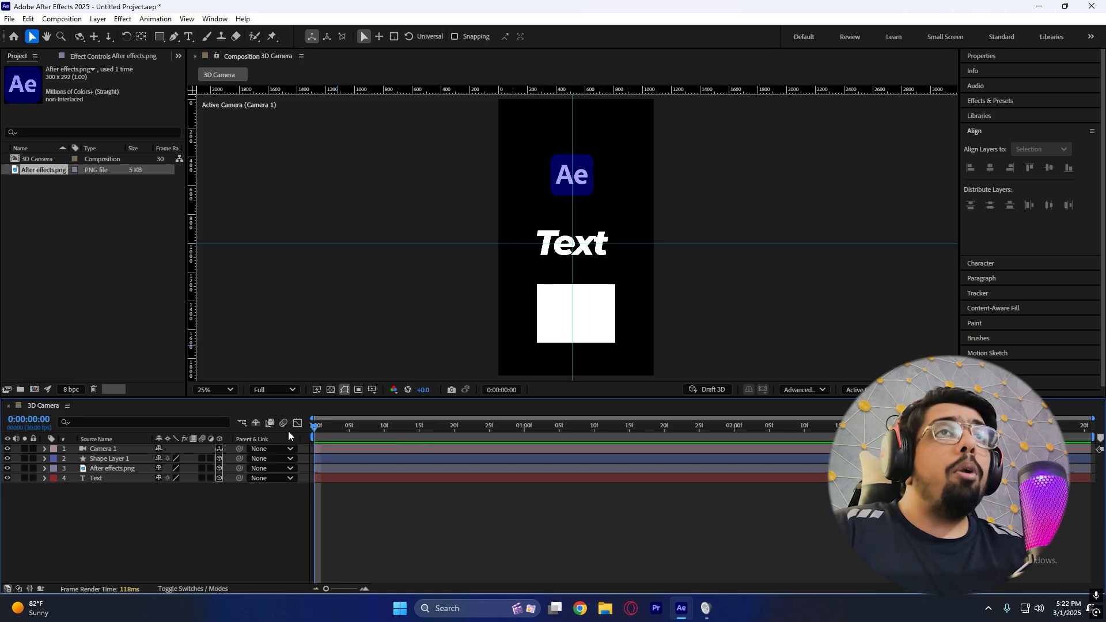
Expand Camera 1's Transform group and examine its Point of Interest, Position, Orientation and X, Y and Z Rotation properties
left_click(118, 450)
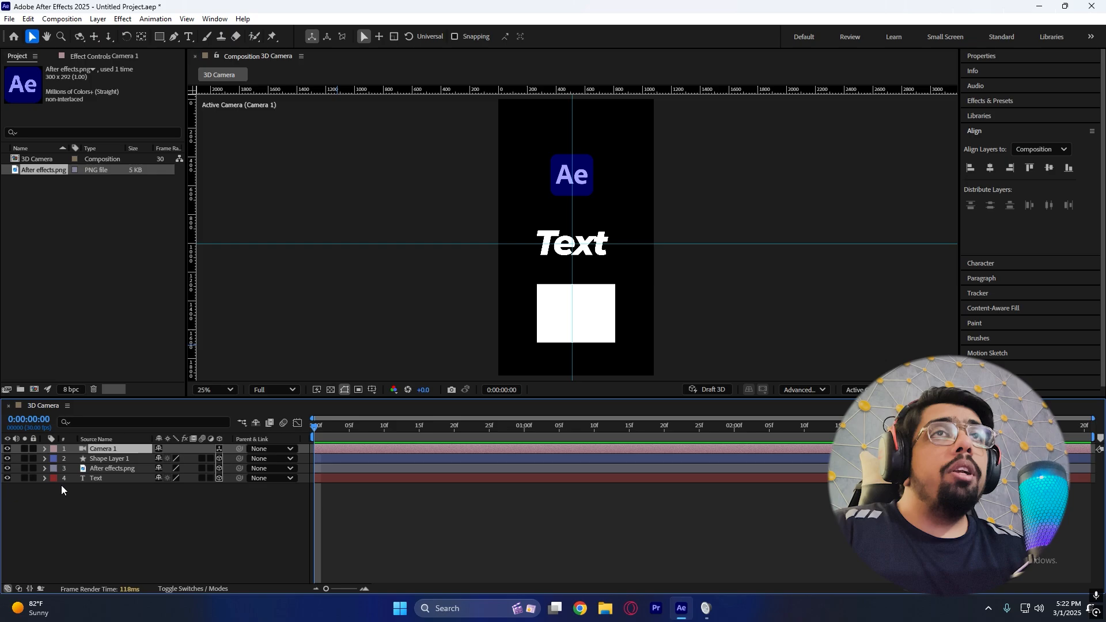
left_click(45, 449)
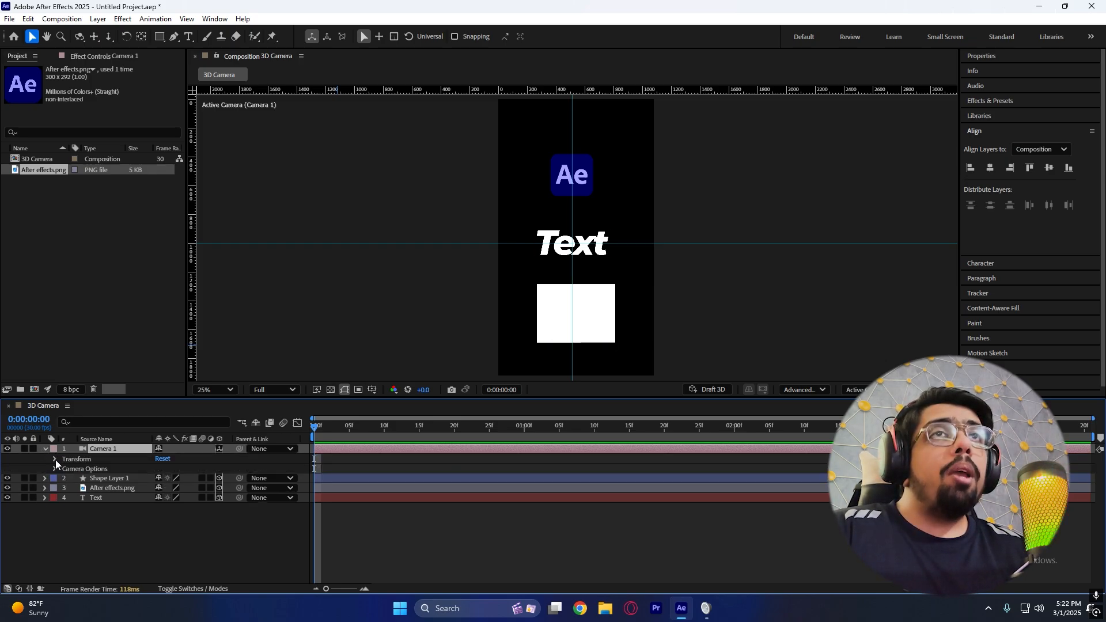
left_click(54, 459)
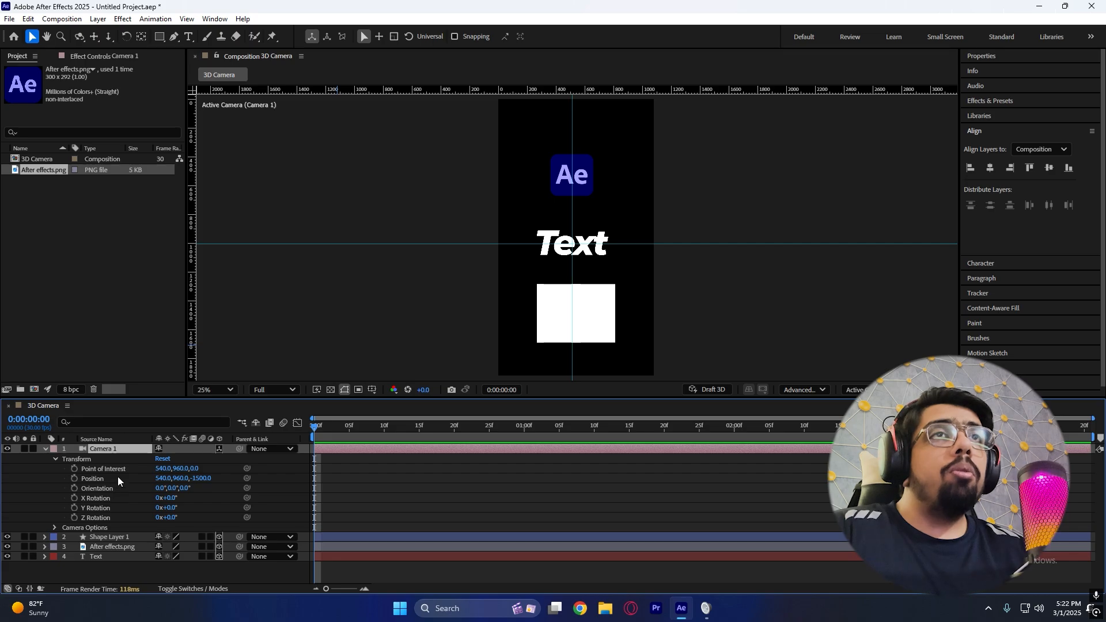
left_click(109, 469)
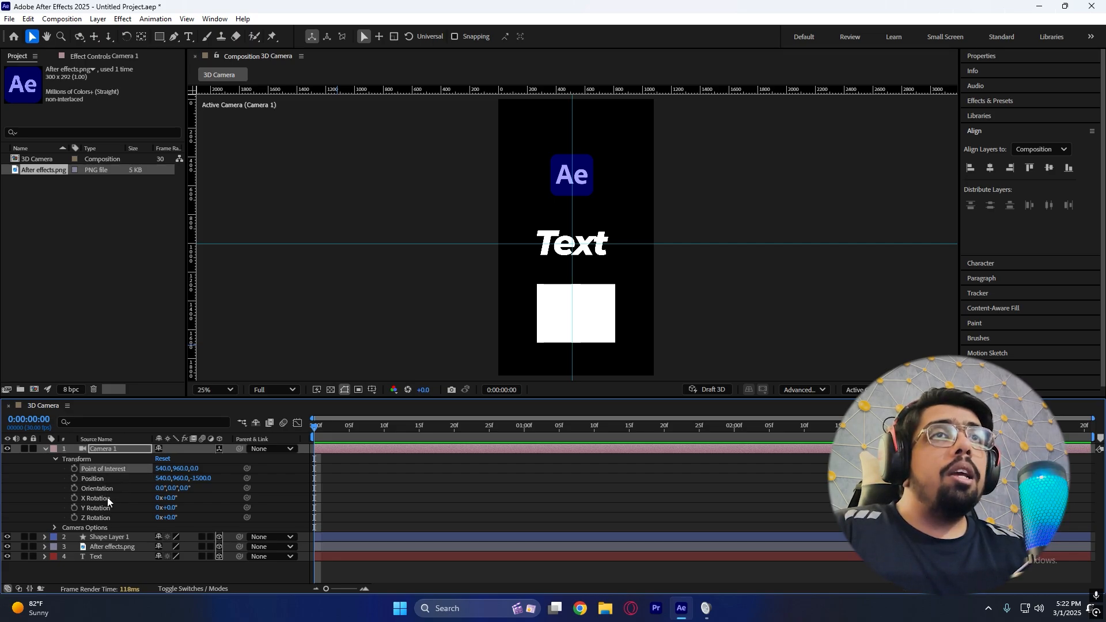
left_click(124, 489)
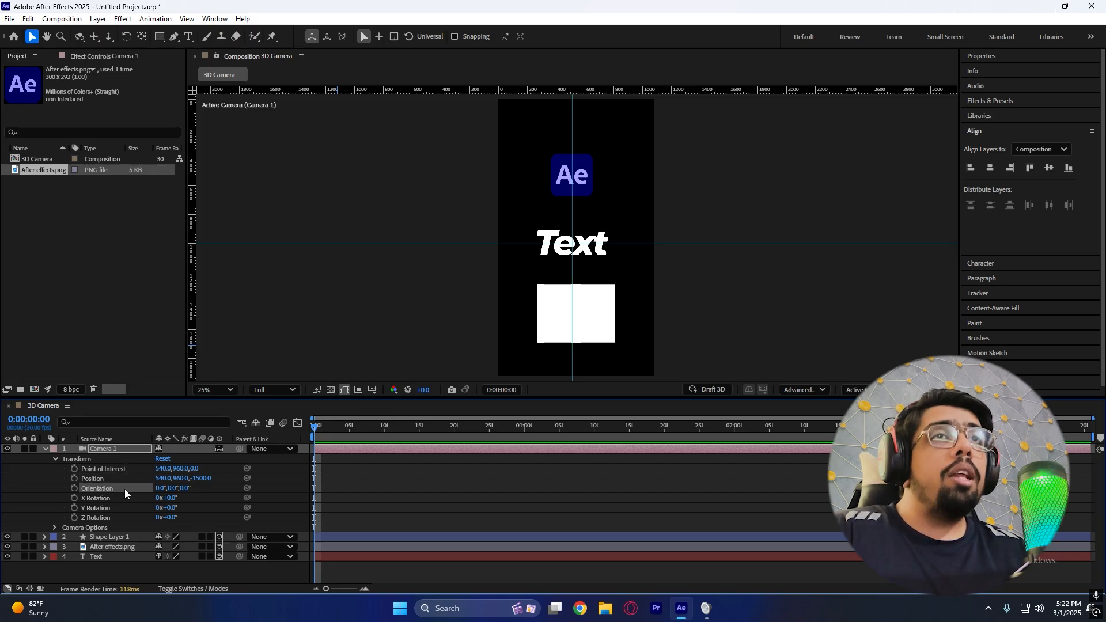
left_click(101, 498)
left_click(102, 508)
left_click(101, 516)
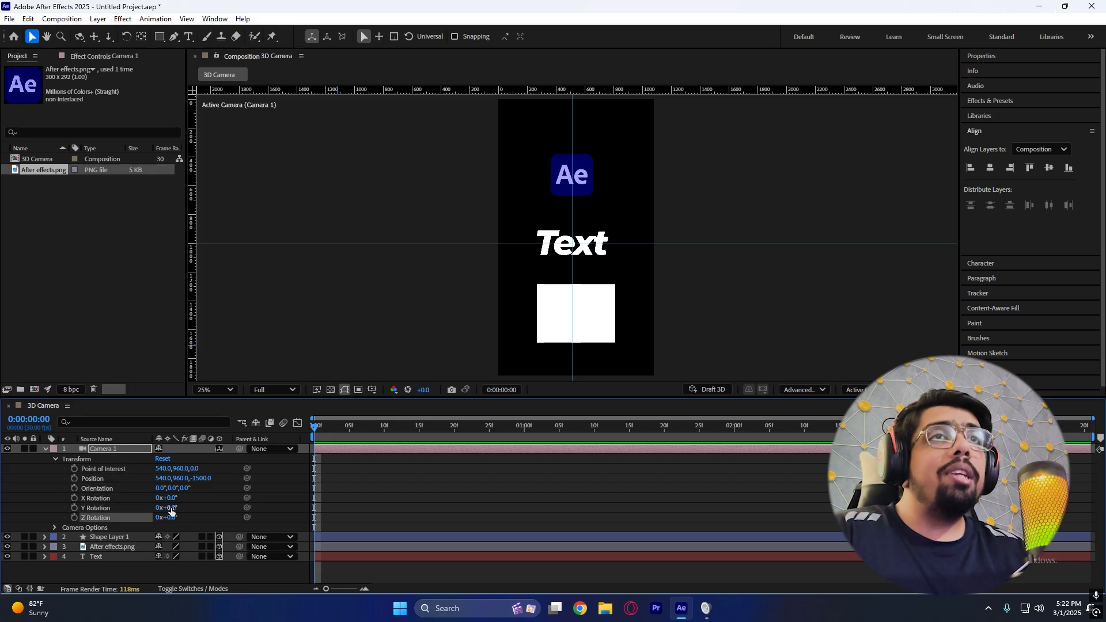
left_click(459, 478)
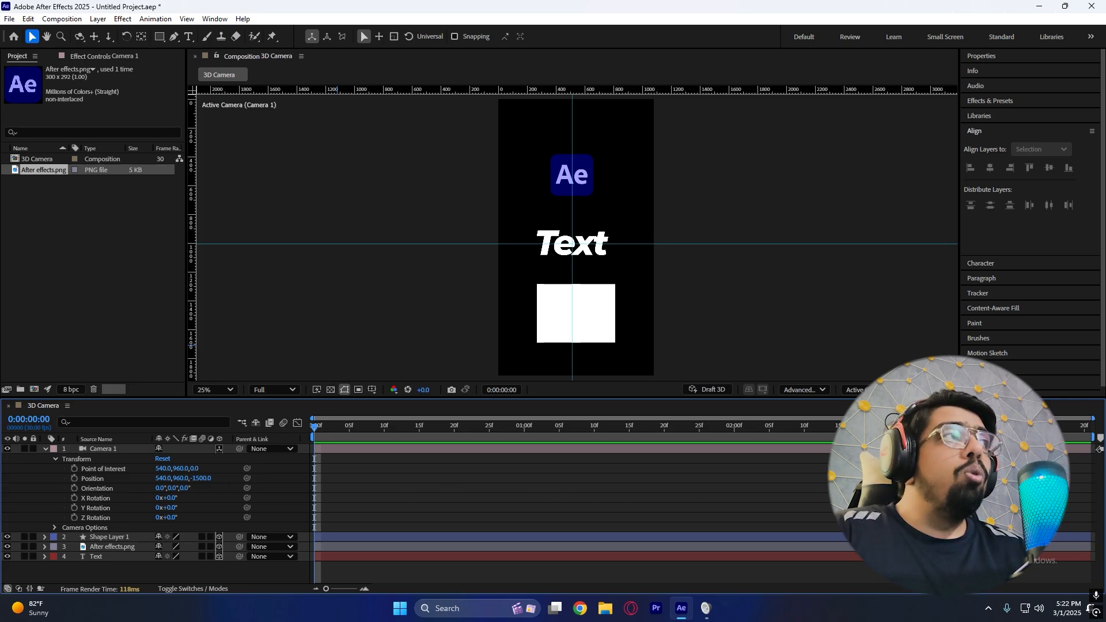
Display the composition in 2 Views, with Active Camera (Camera 1) beside Custom View 1
left_click(928, 390)
left_click(929, 415)
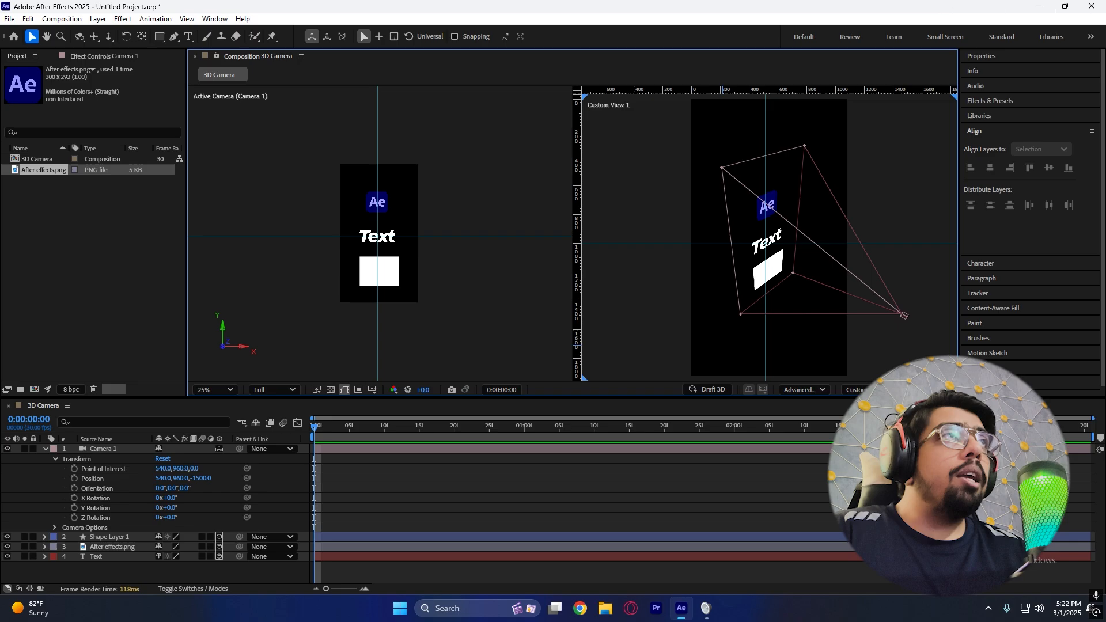
left_click(472, 264)
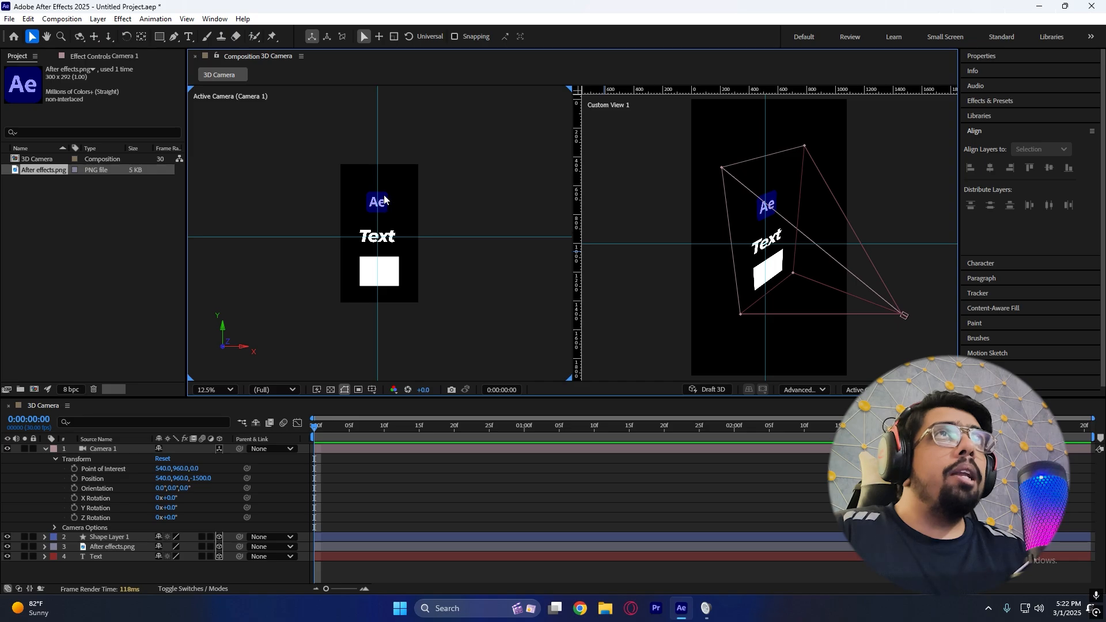
left_click(676, 232)
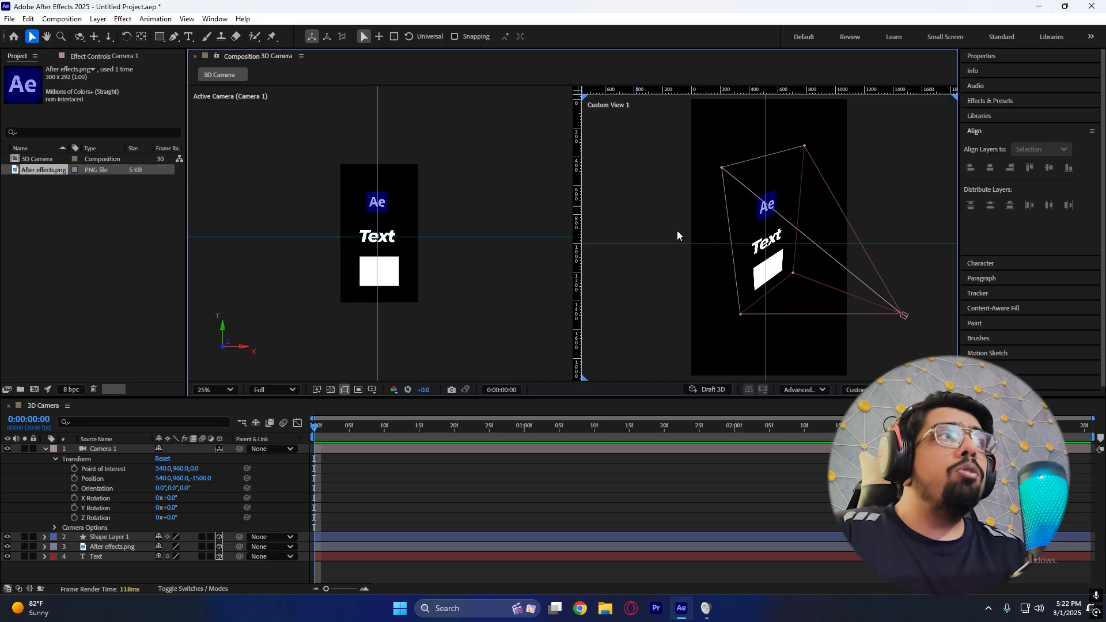
left_click(861, 391)
left_click(902, 299)
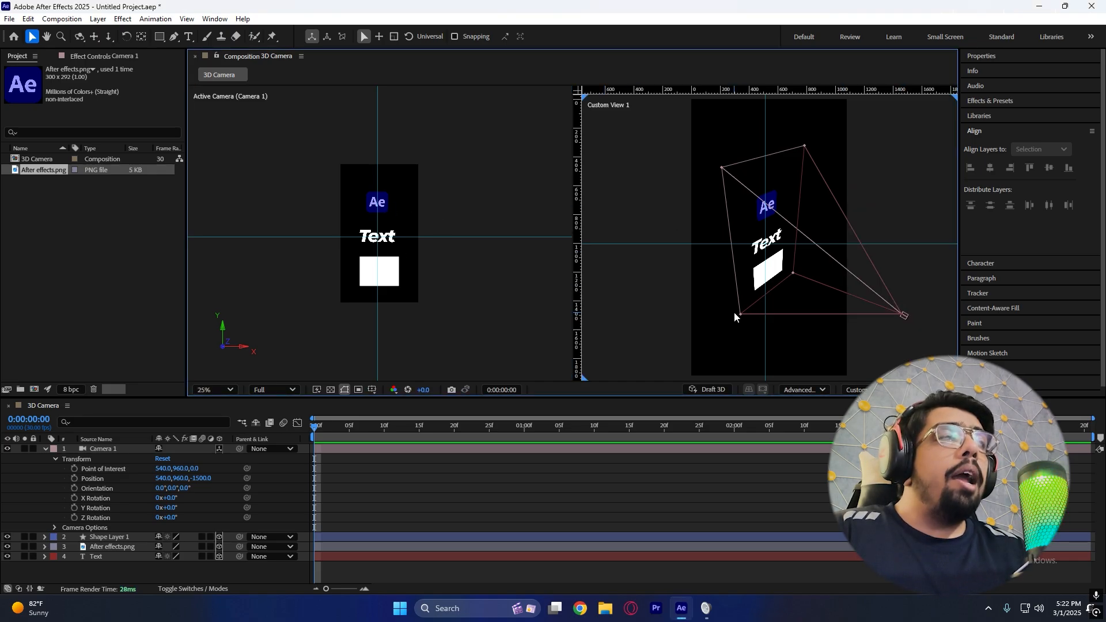
scroll(735, 315, "down", 1)
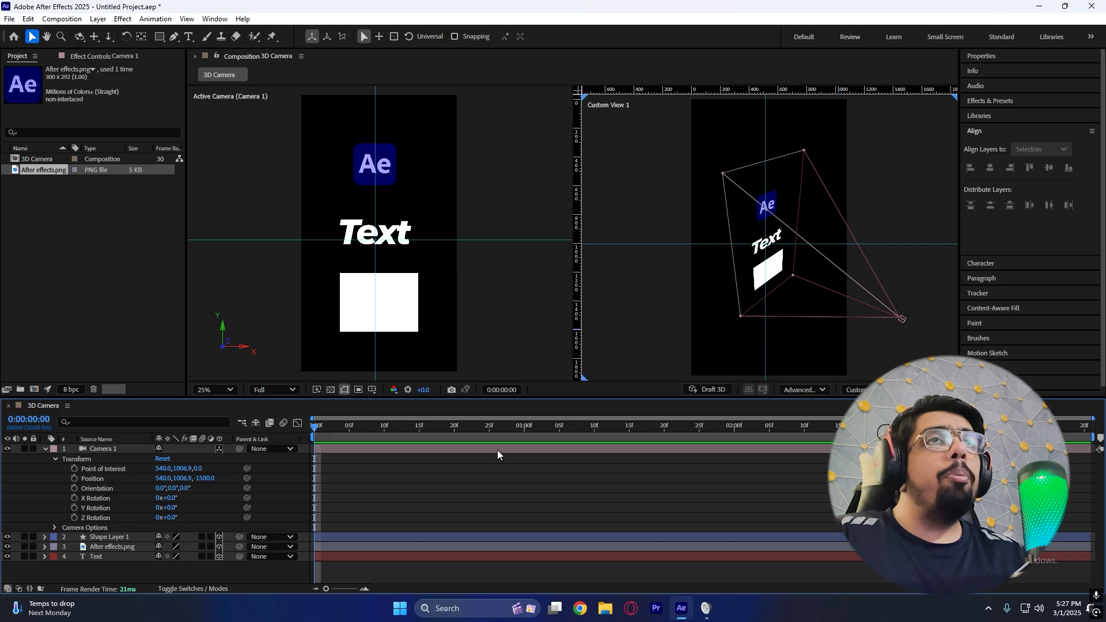
Try shifting Camera 1's Point of Interest along X, and reset the camera's Transform properties
left_click(104, 469)
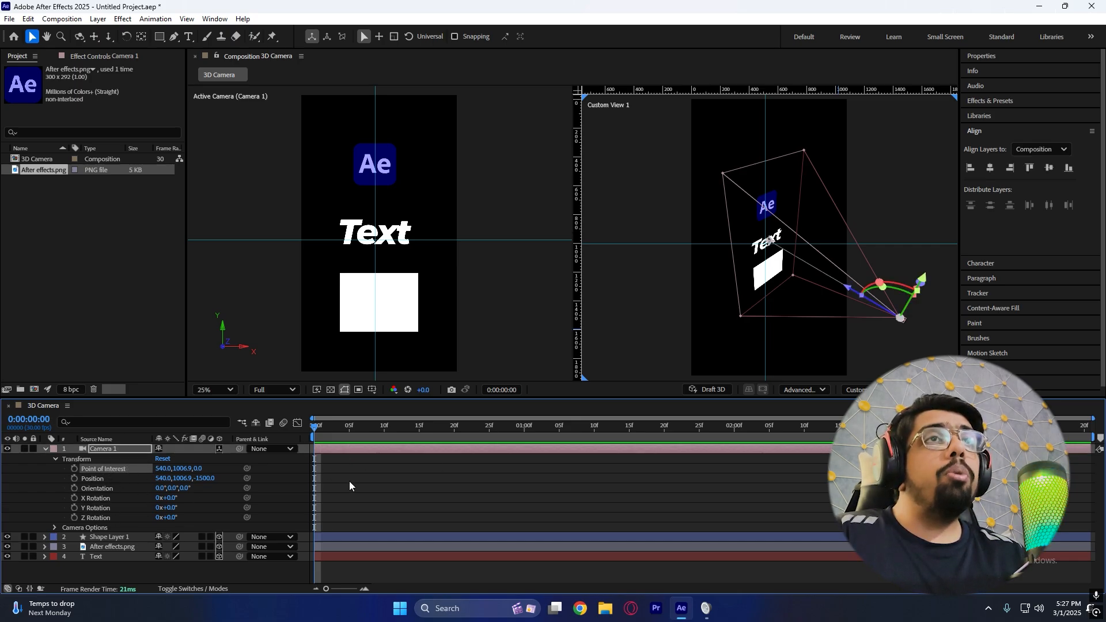
left_click(349, 482)
left_click(111, 470)
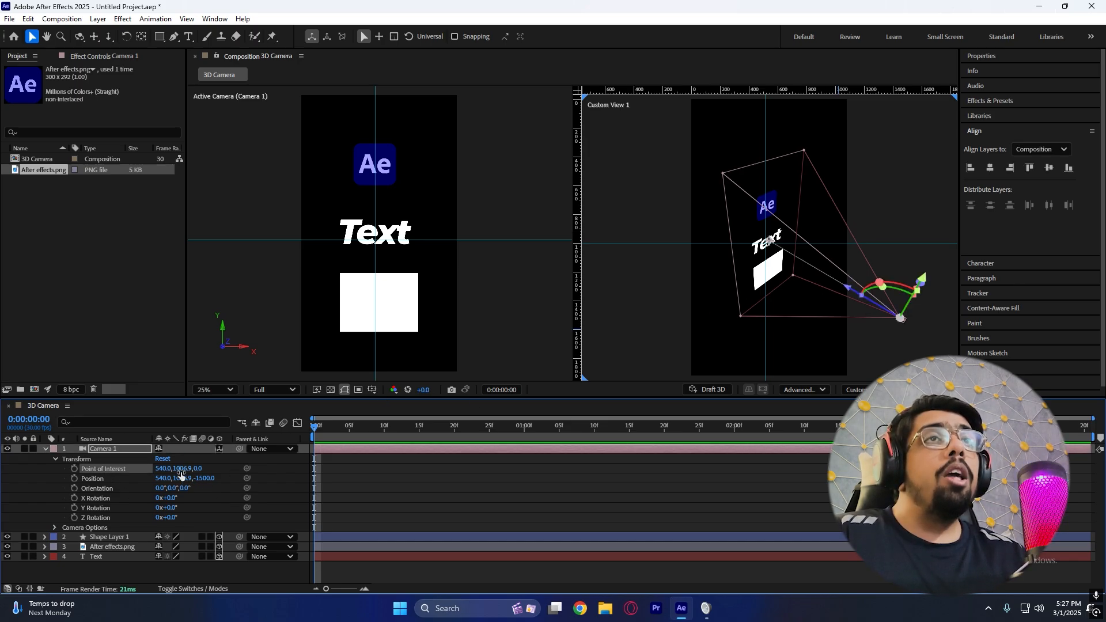
left_click_drag(164, 468, 389, 440)
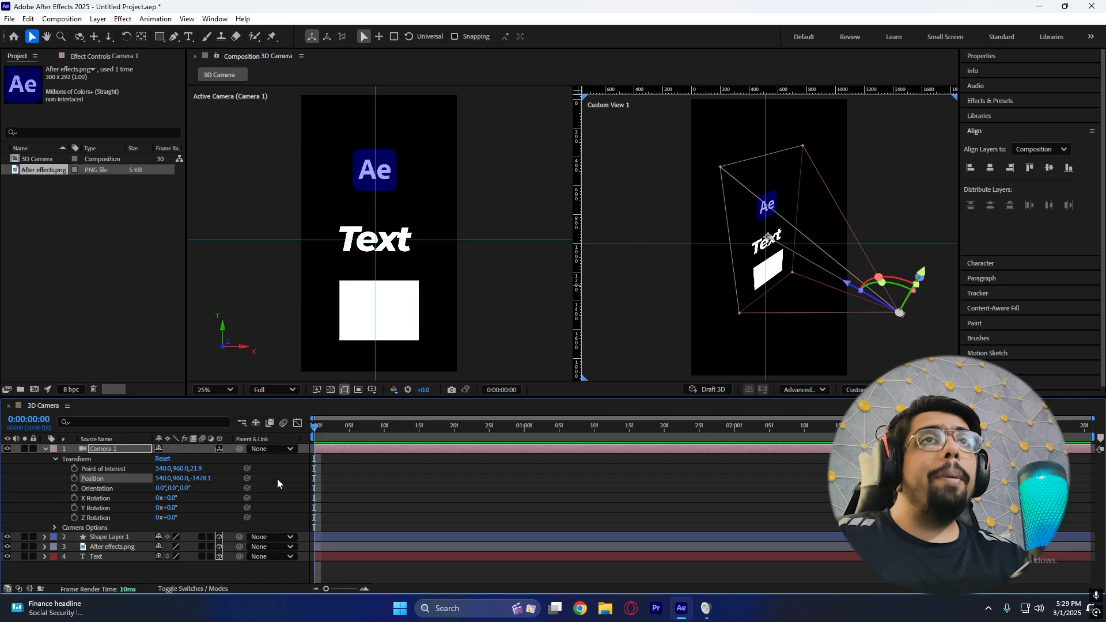
left_click(445, 497)
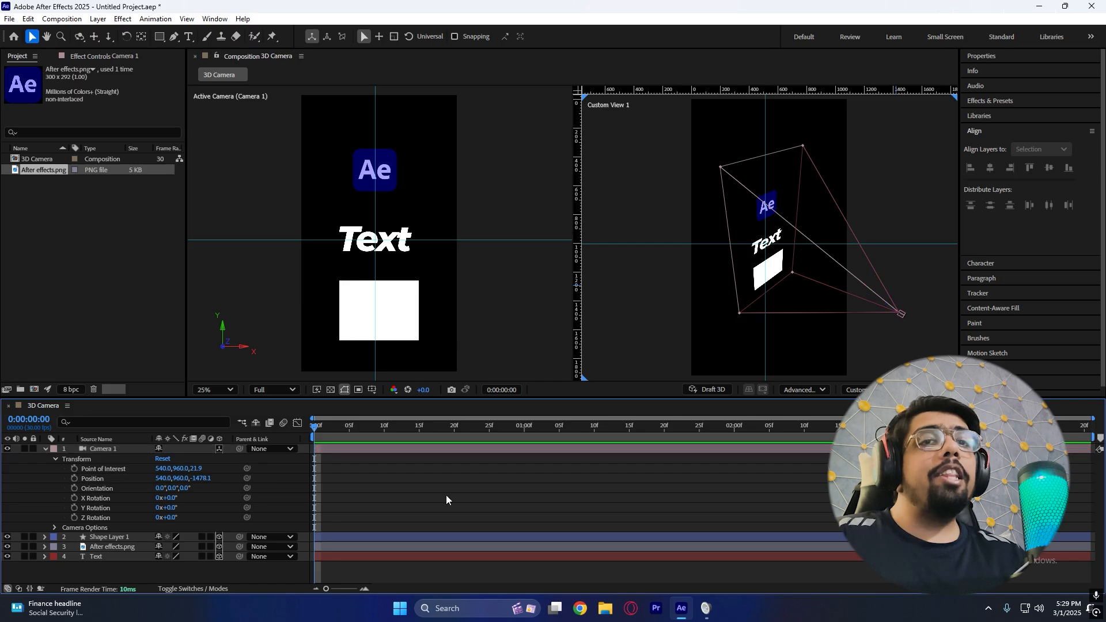
left_click(163, 460)
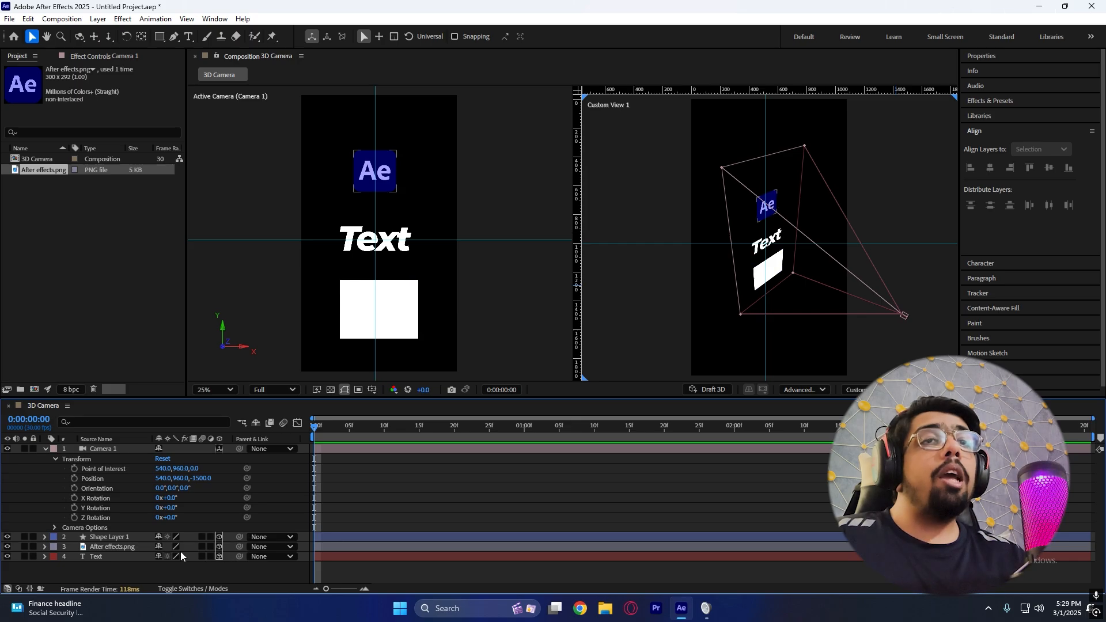
Try moving Camera 1's Position along Y and X, and undo the moves
left_click(112, 478)
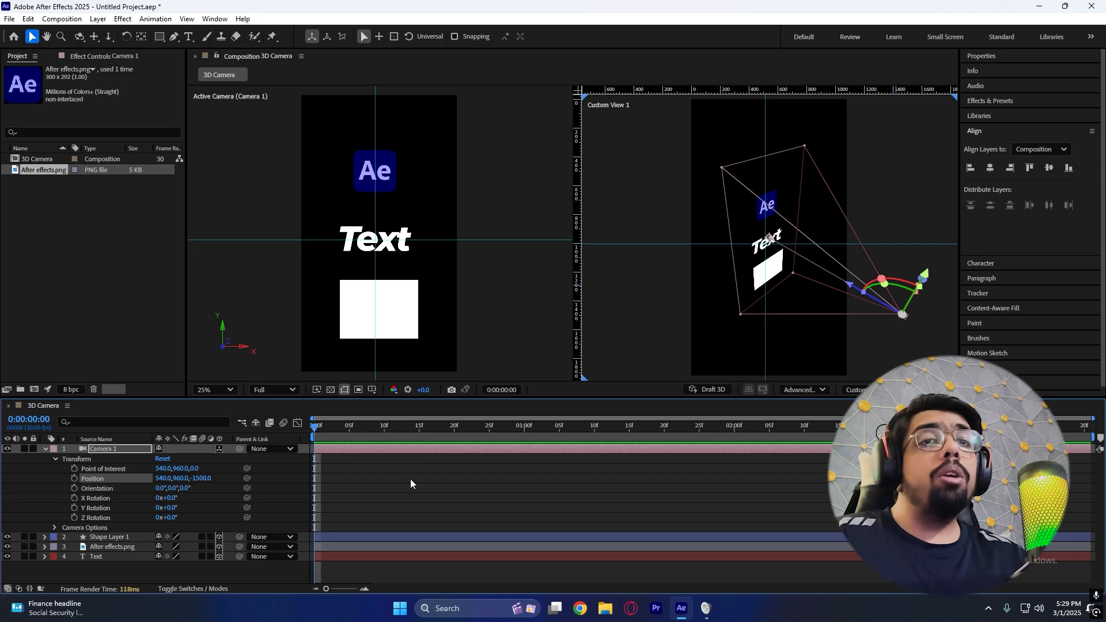
left_click(308, 494)
left_click(125, 478)
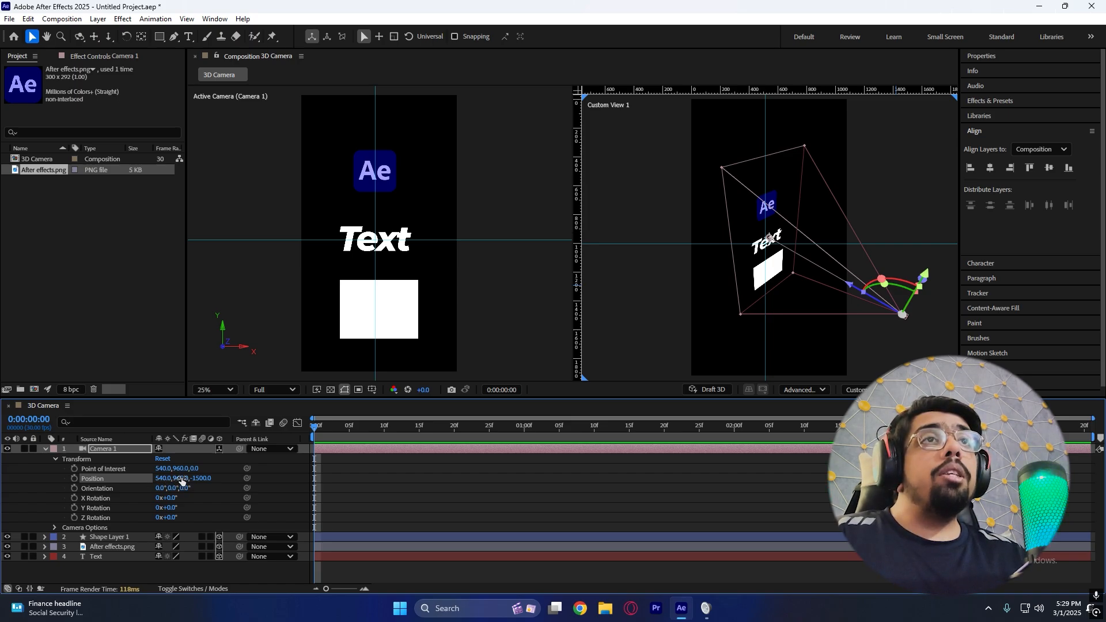
left_click_drag(181, 479, 593, 489)
left_click_drag(165, 481, 521, 461)
key("ctrl+z")
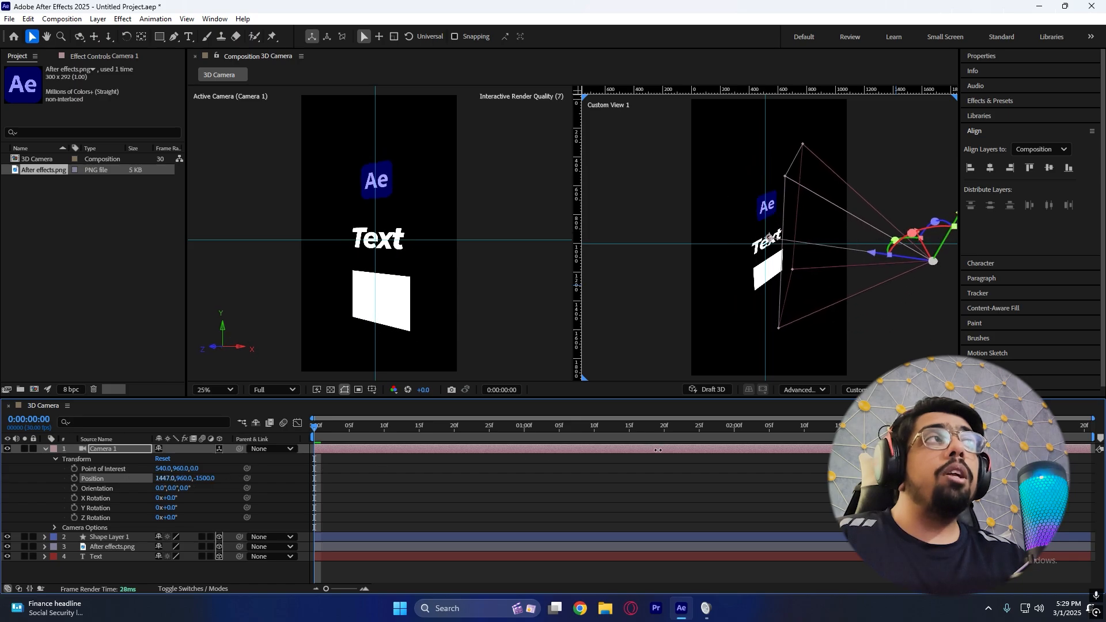
left_click(362, 475)
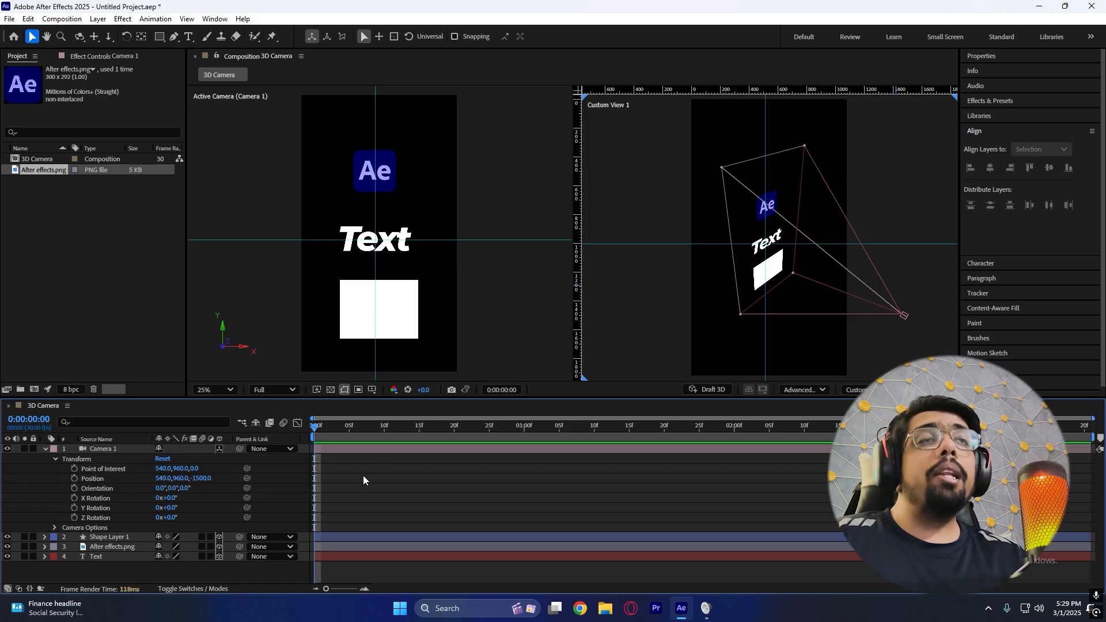
Try Camera 1's Y Position at 1080 and at 1226, undoing each change
left_click_drag(180, 479, 256, 475)
key("ctrl+z")
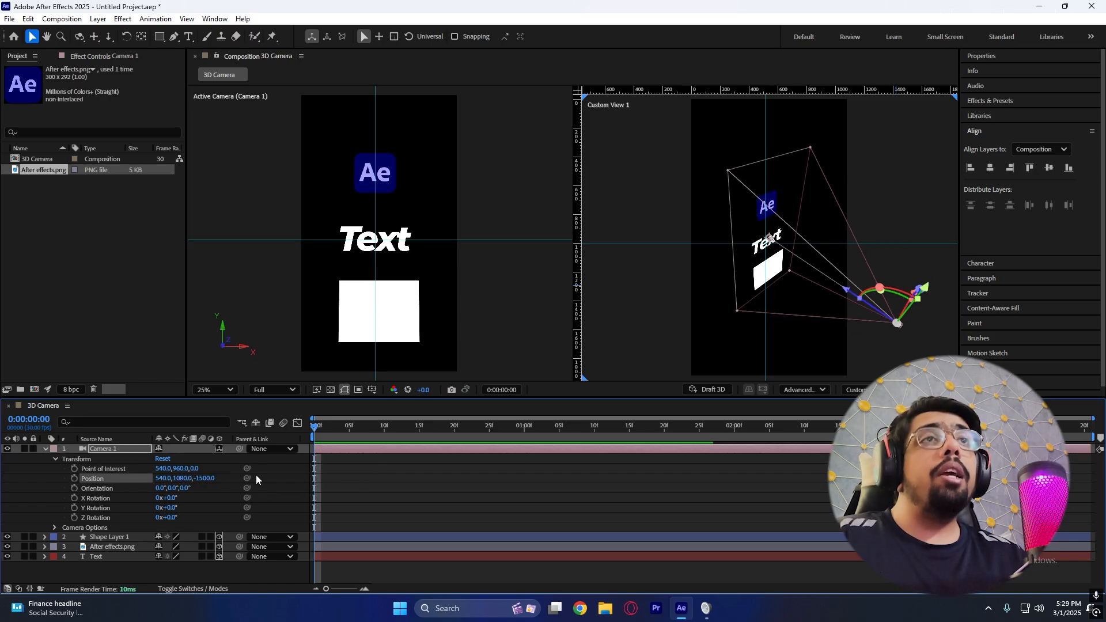
left_click(255, 472)
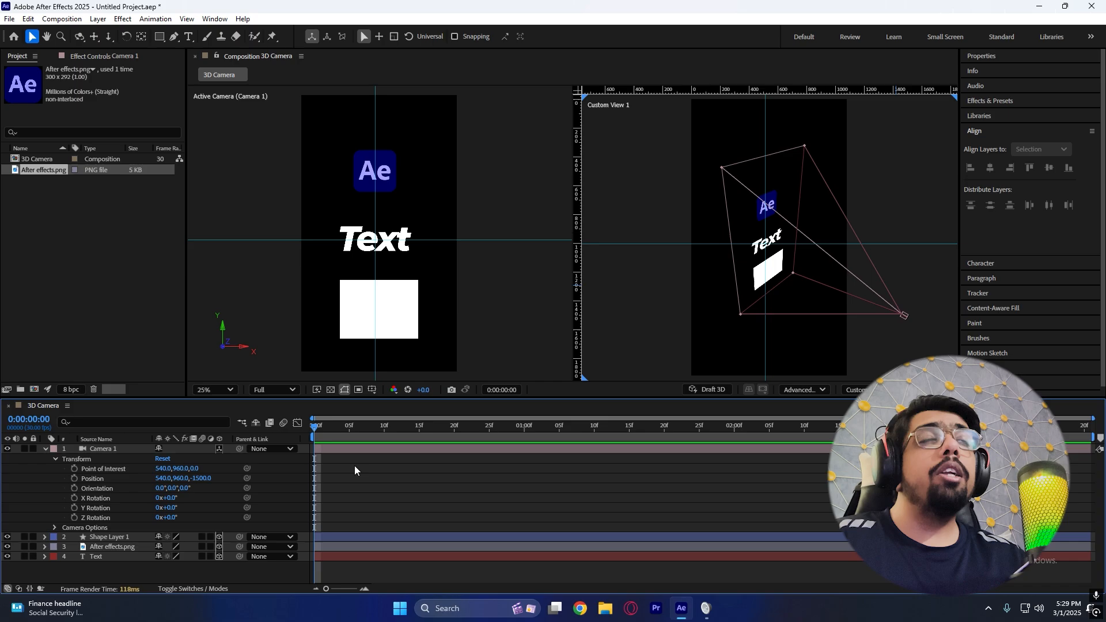
left_click(122, 481)
left_click_drag(188, 479, 338, 483)
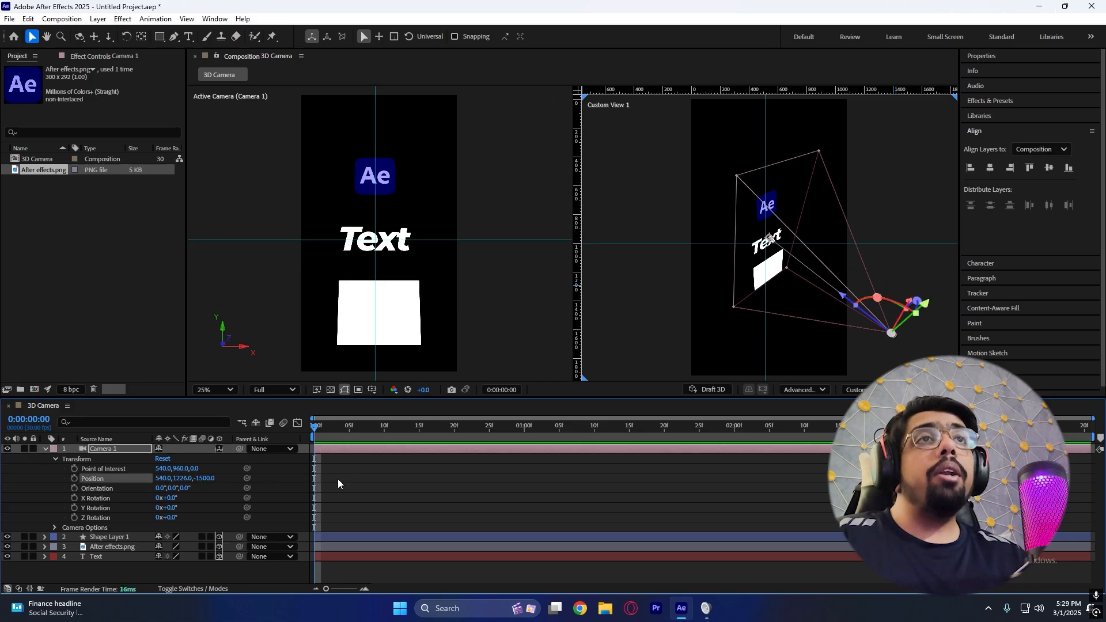
key("ctrl+z")
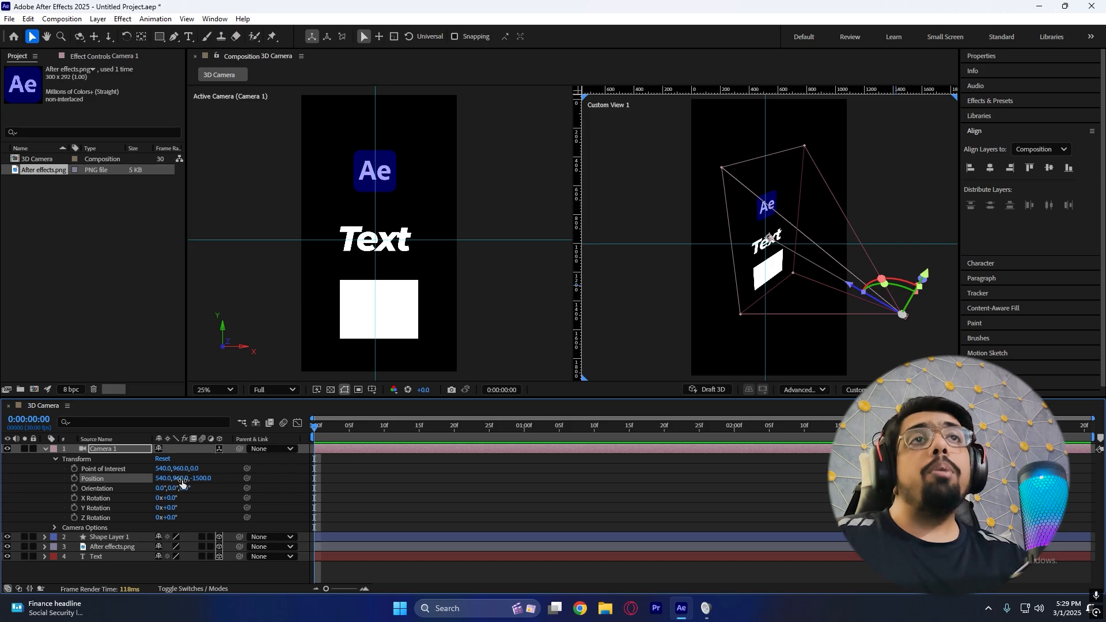
Move Camera 1's Position and Point of Interest together to 540, 814, -1466.9 and 540, 814, 33.1, undoing a trial shift along X
left_click(122, 471)
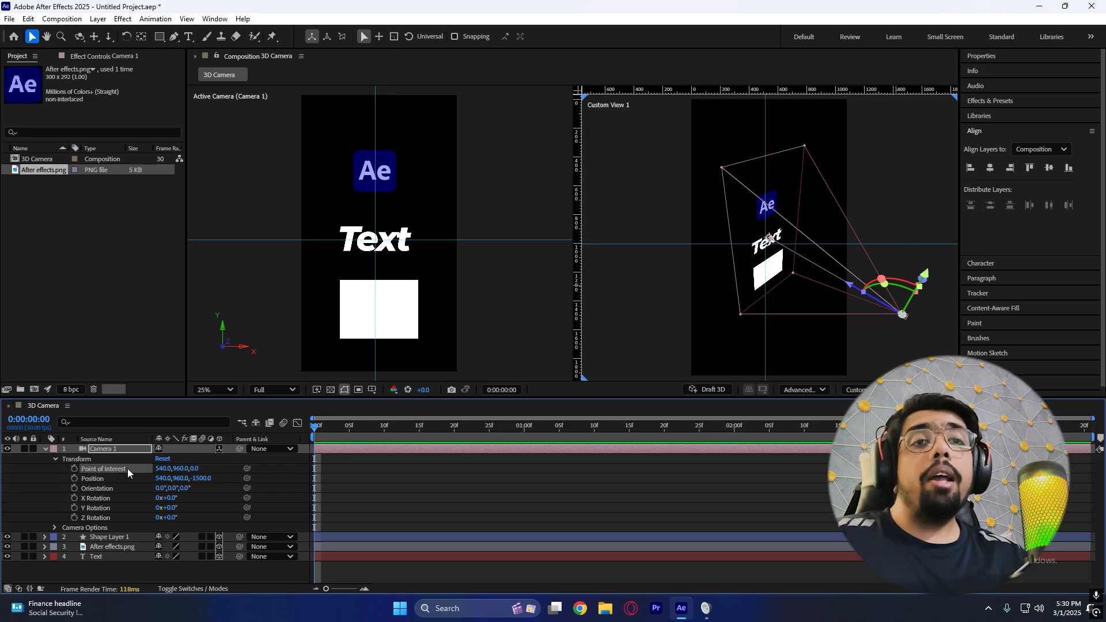
left_click(112, 479)
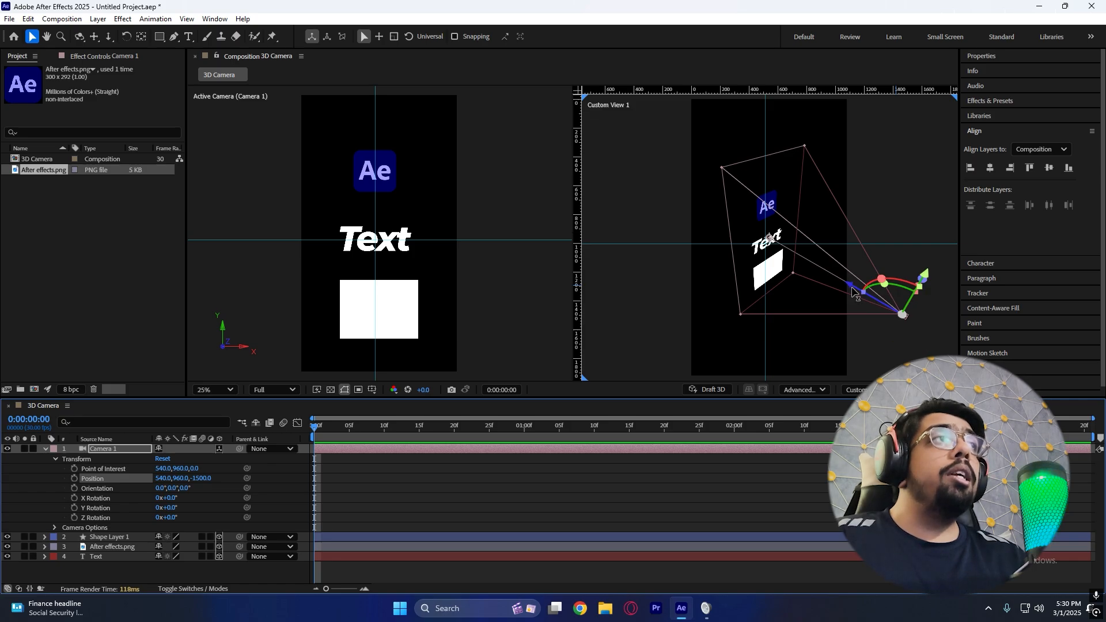
left_click_drag(852, 291, 886, 289)
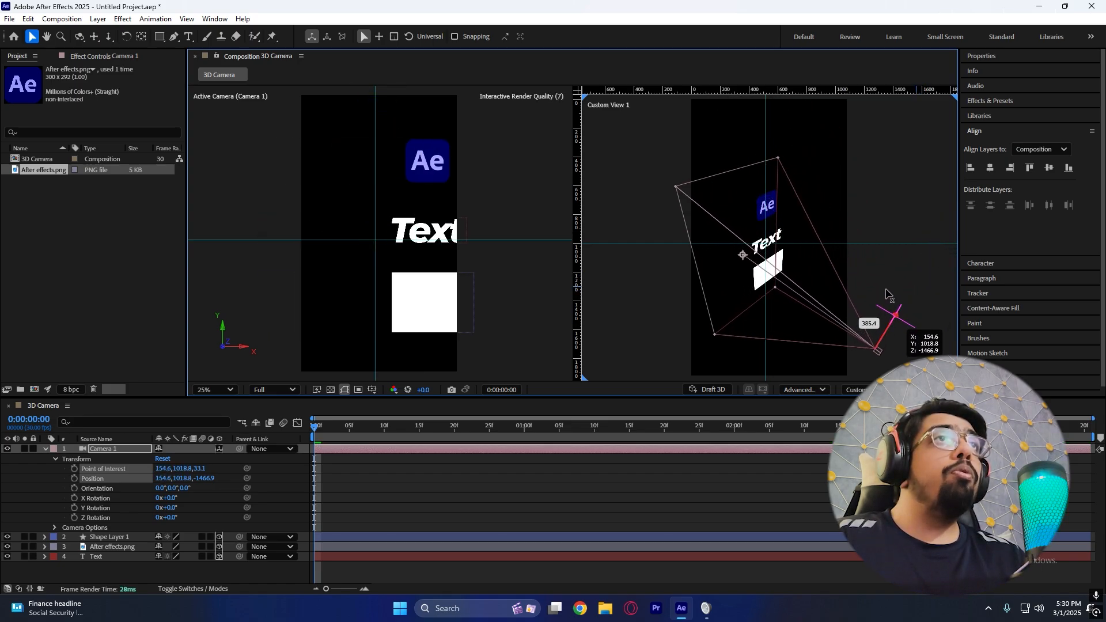
key("ctrl+z")
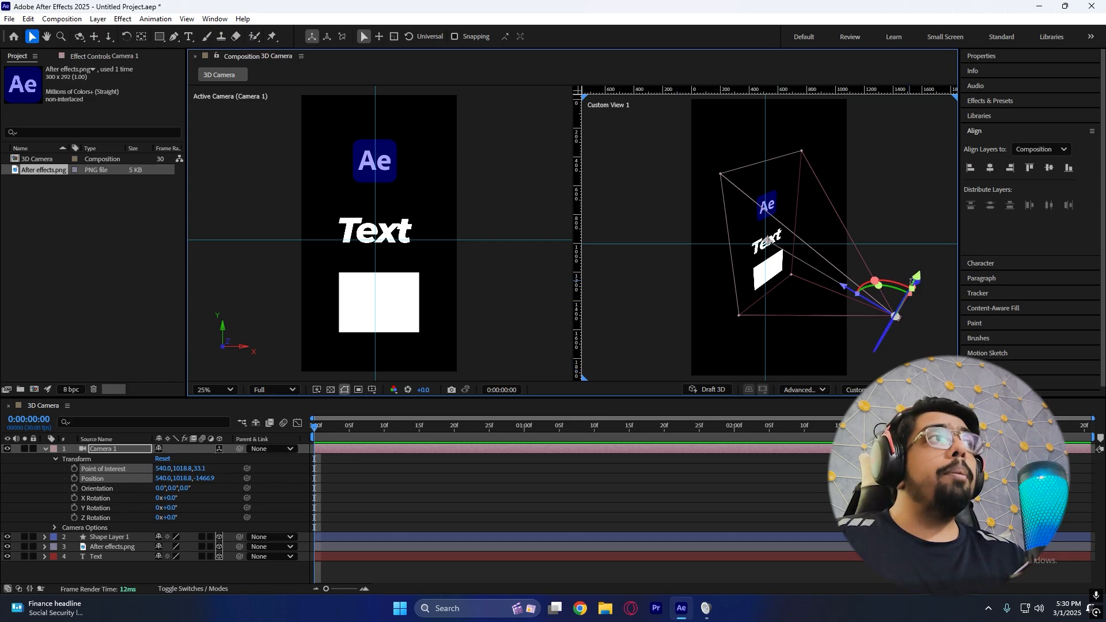
mouse_move(916, 278)
left_mouse_down()
mouse_move(940, 230)
mouse_move(923, 265)
left_mouse_up()
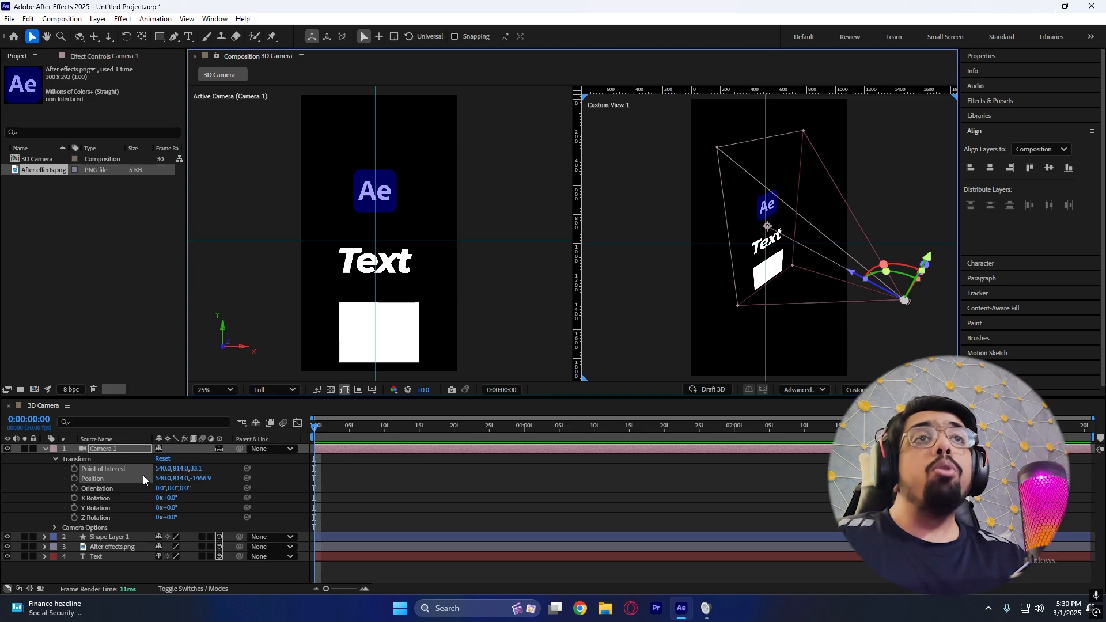
Try changing only Camera 1's Y Position, and undo the change
left_click(387, 502)
left_click_drag(180, 477, 202, 477)
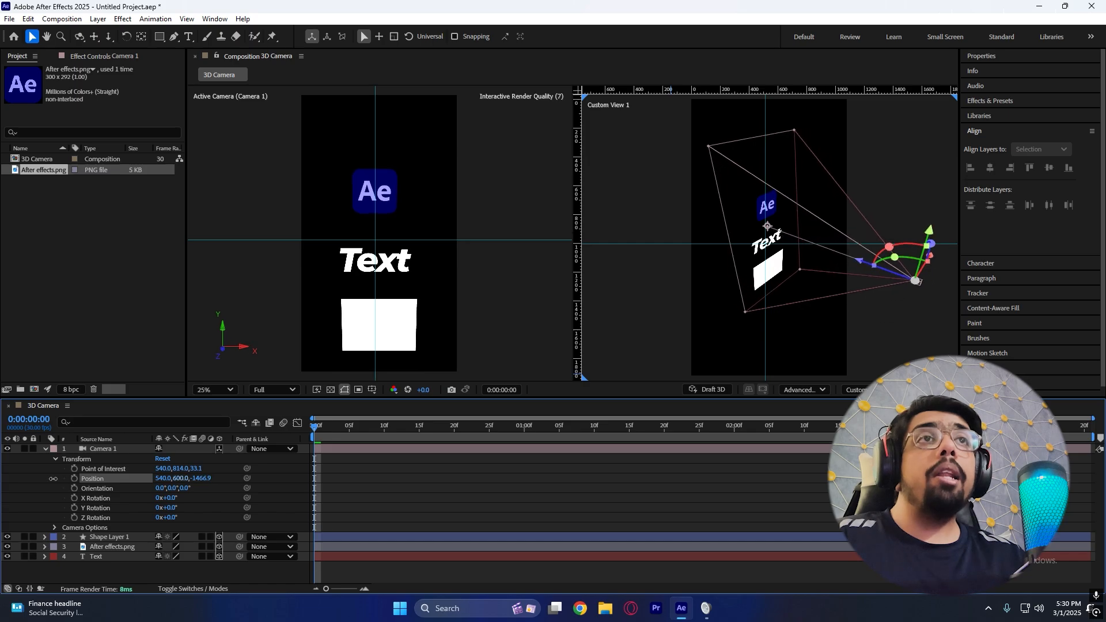
key("ctrl+z")
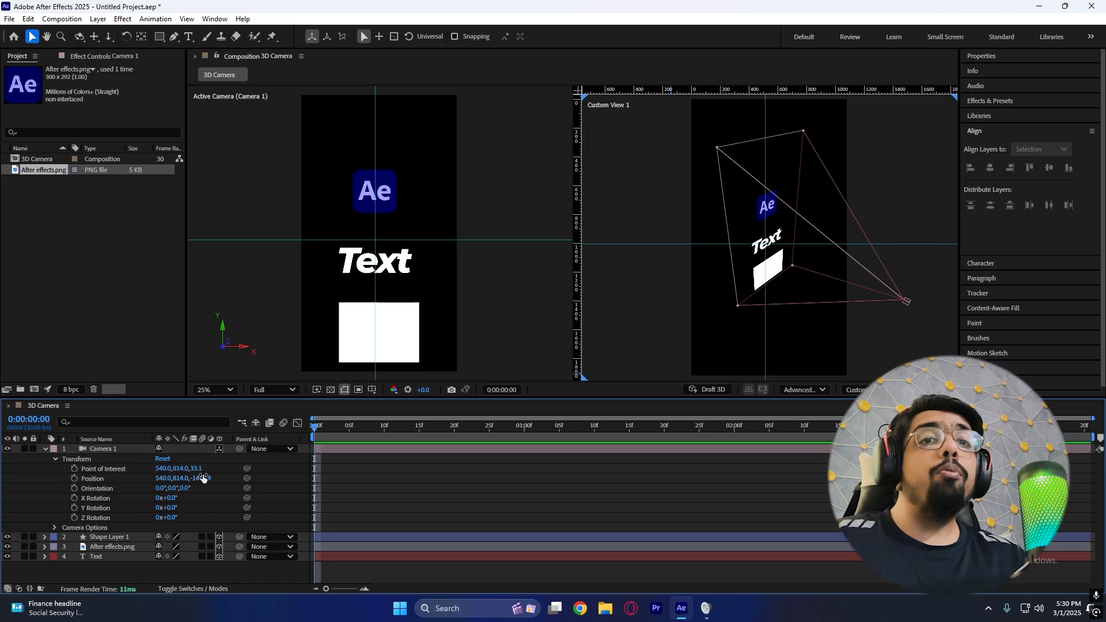
Turn on keyframing for Camera 1's Point of Interest and Position at frame 0
left_click(113, 469)
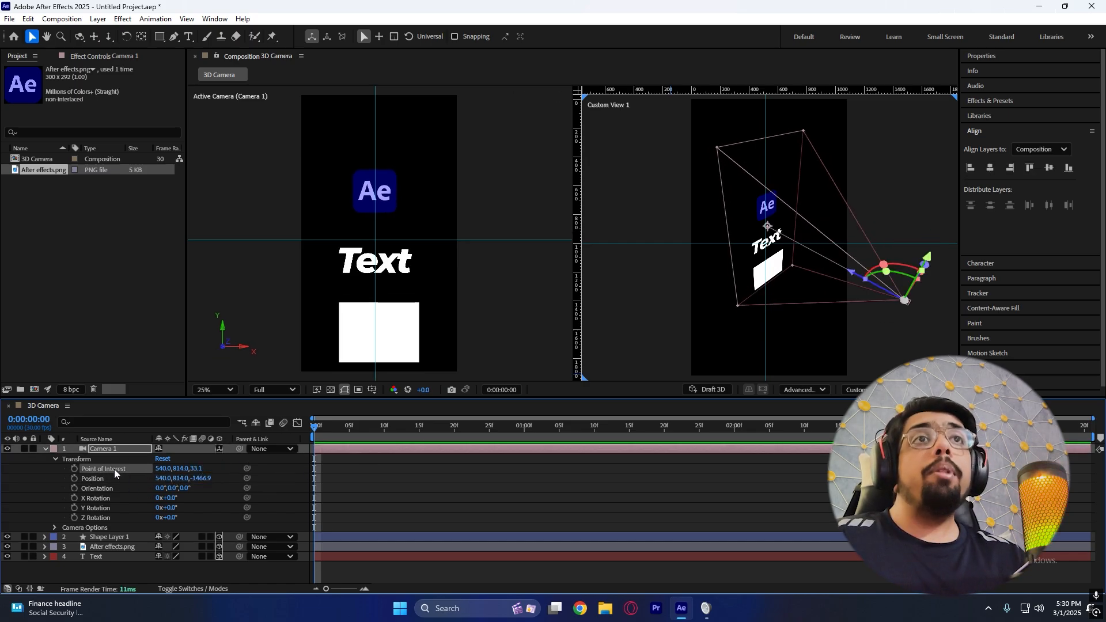
left_click(124, 481)
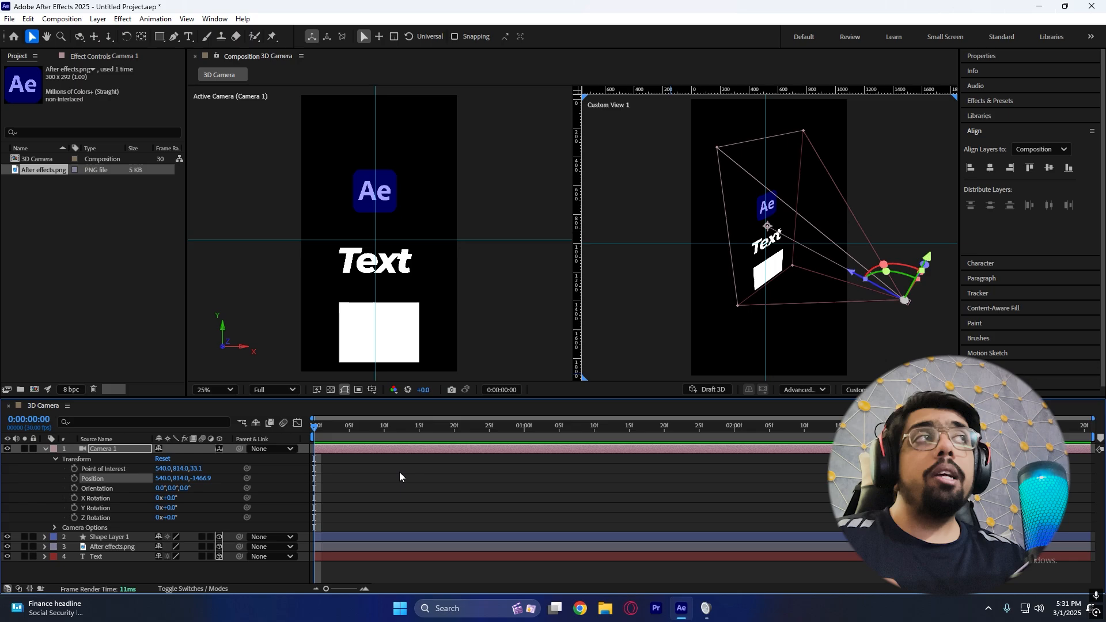
left_click(74, 469)
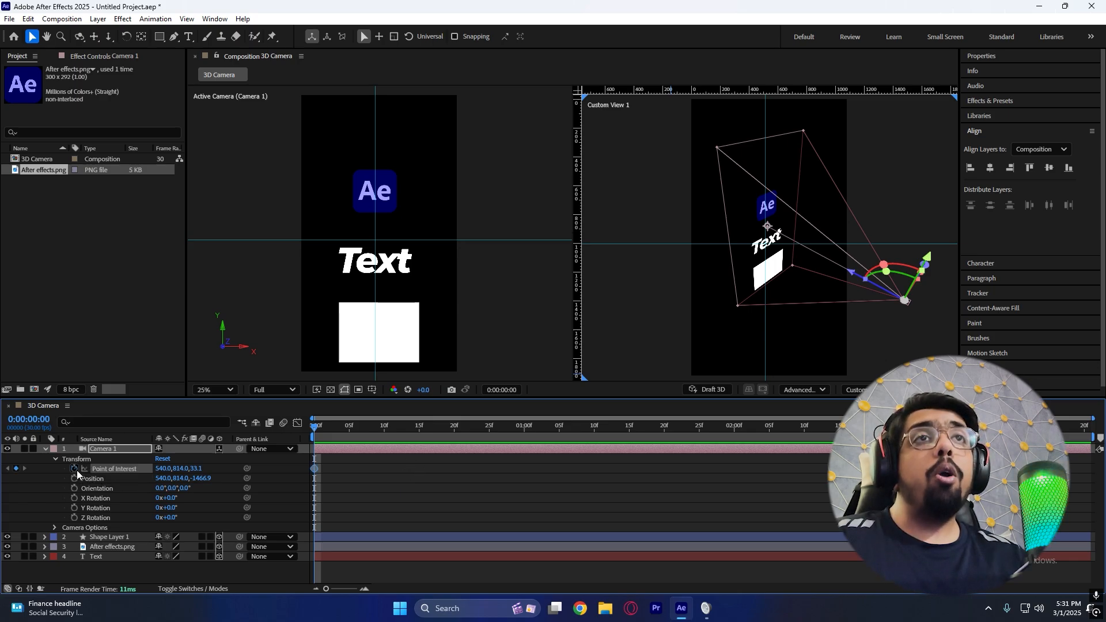
left_click(74, 478)
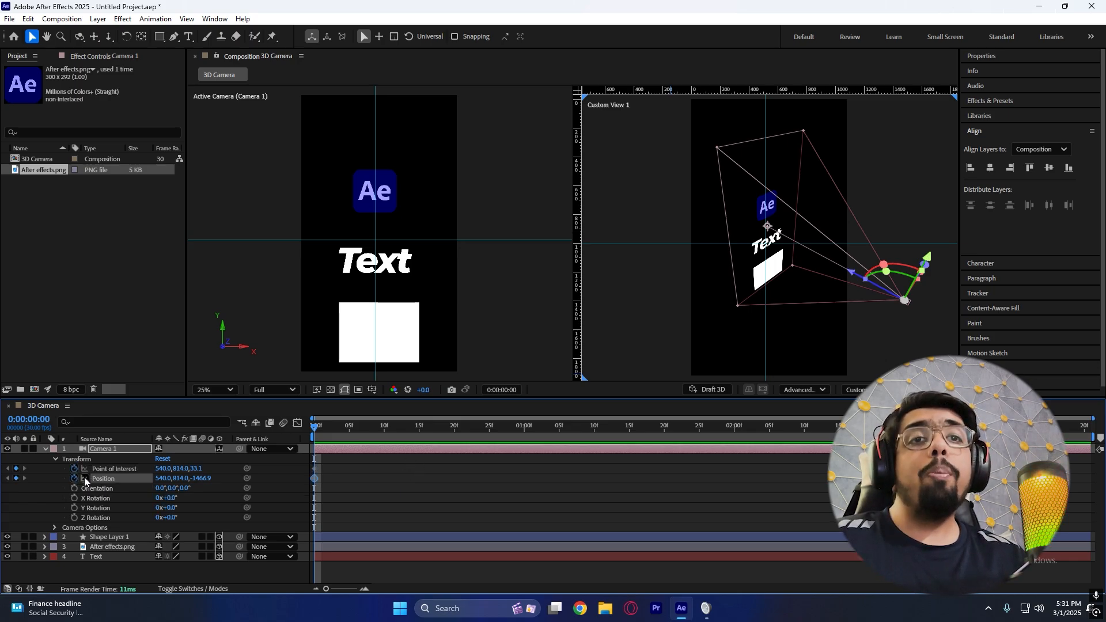
At frame 22, move the camera to Position 849, 643.7, -1237.6 with Point of Interest 849, 643.7, 262.4, and preview the animation
left_click_drag(325, 436, 468, 436)
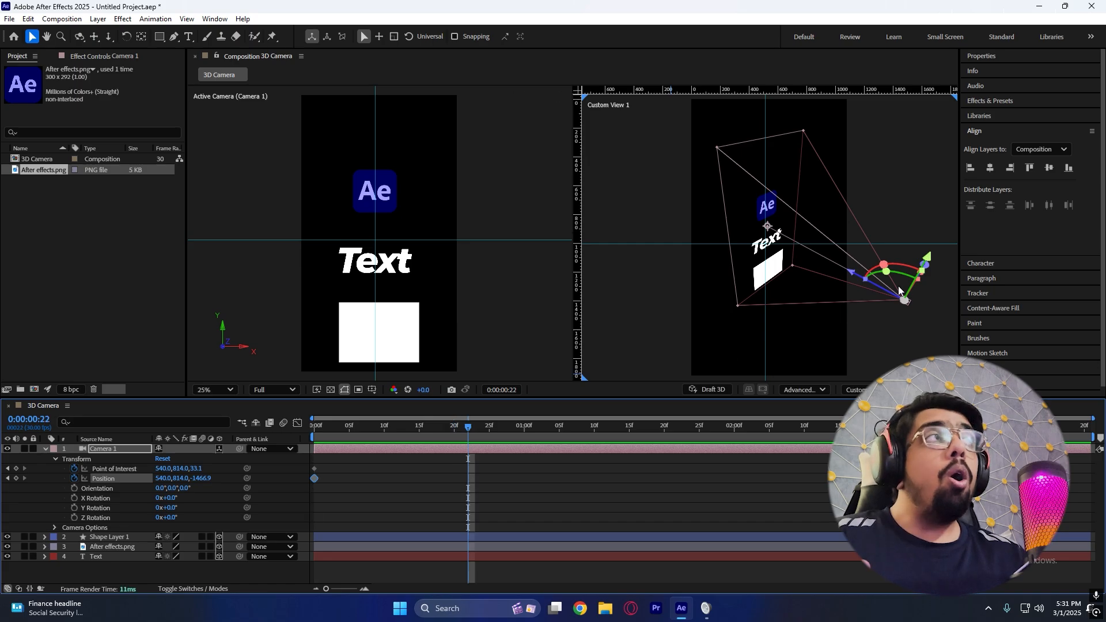
left_click_drag(851, 271, 821, 282)
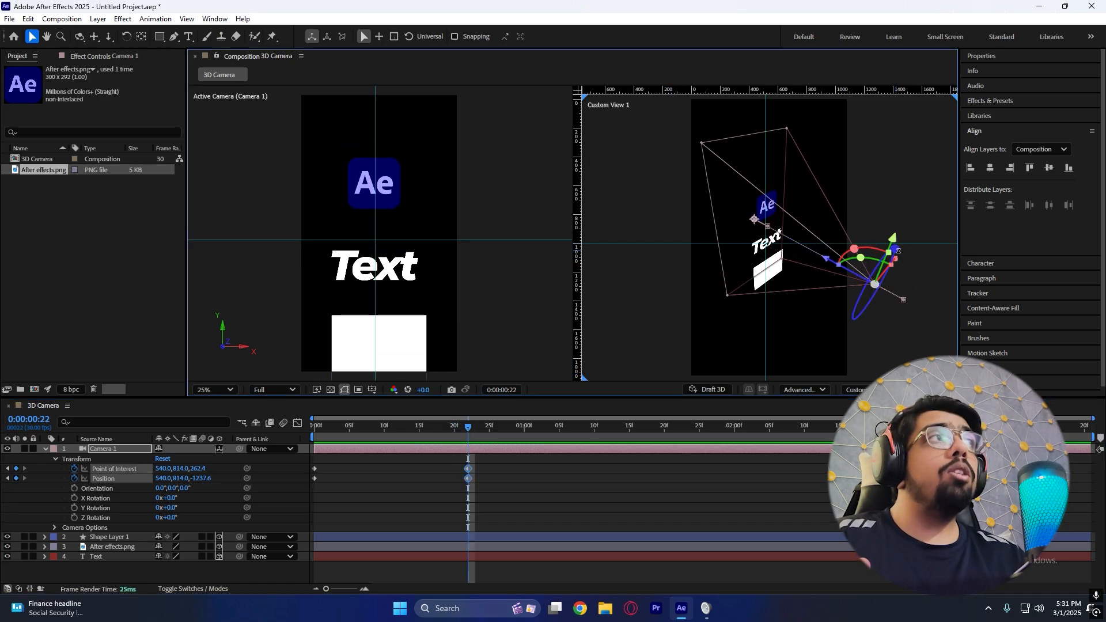
left_click_drag(900, 258, 913, 206)
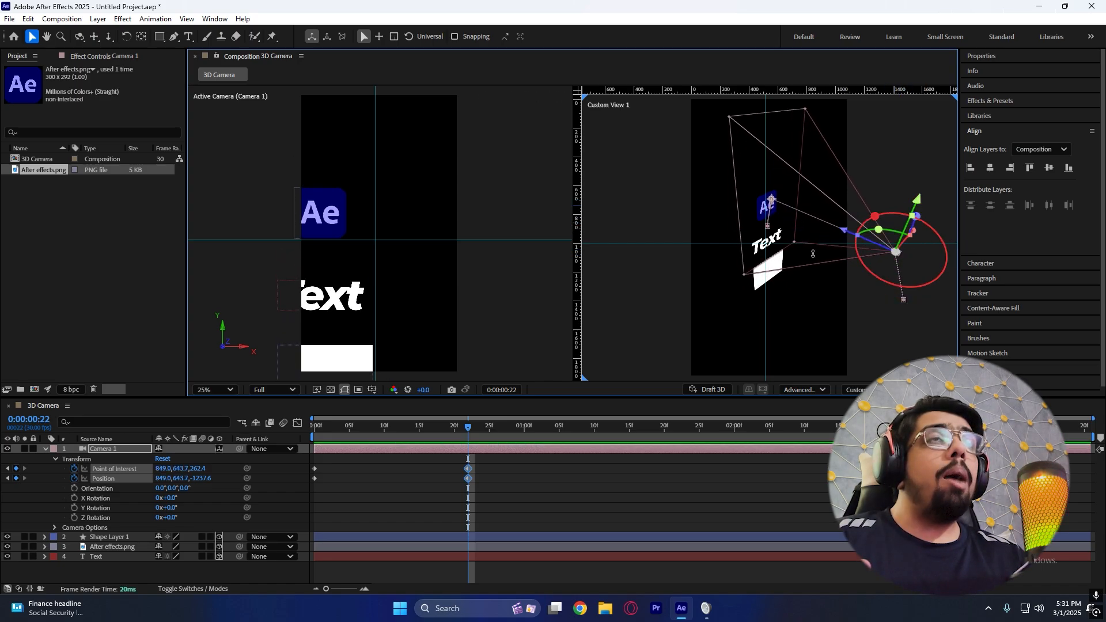
left_click_drag(468, 428, 296, 446)
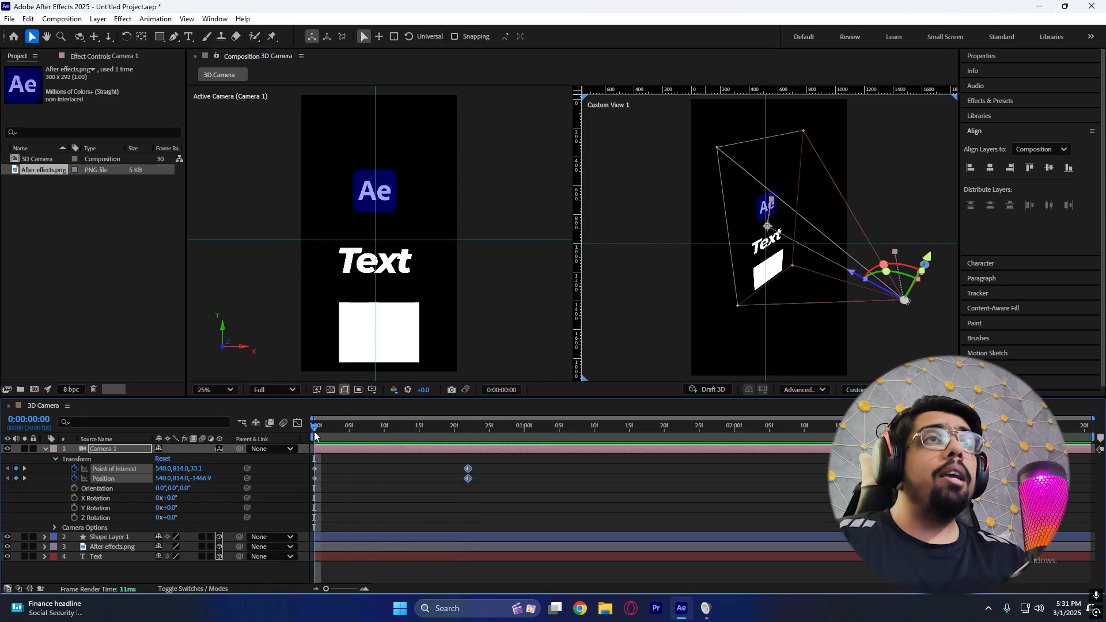
key("space")
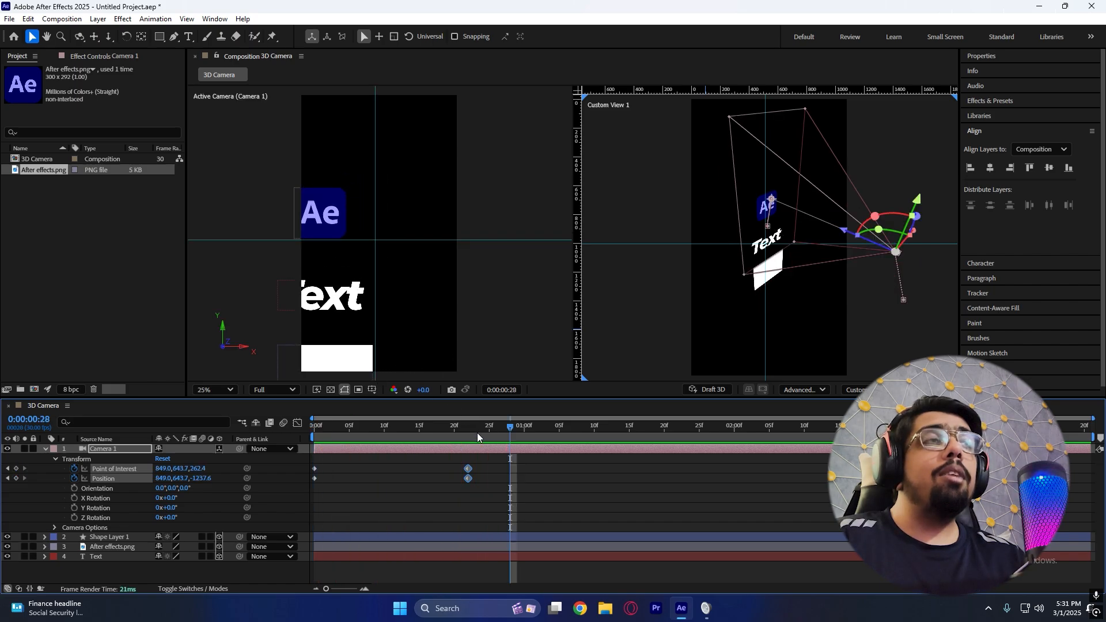
Delete the Point of Interest keyframe at frame 22 and scrub through the remaining Position animation
left_click(359, 486)
left_click(466, 468)
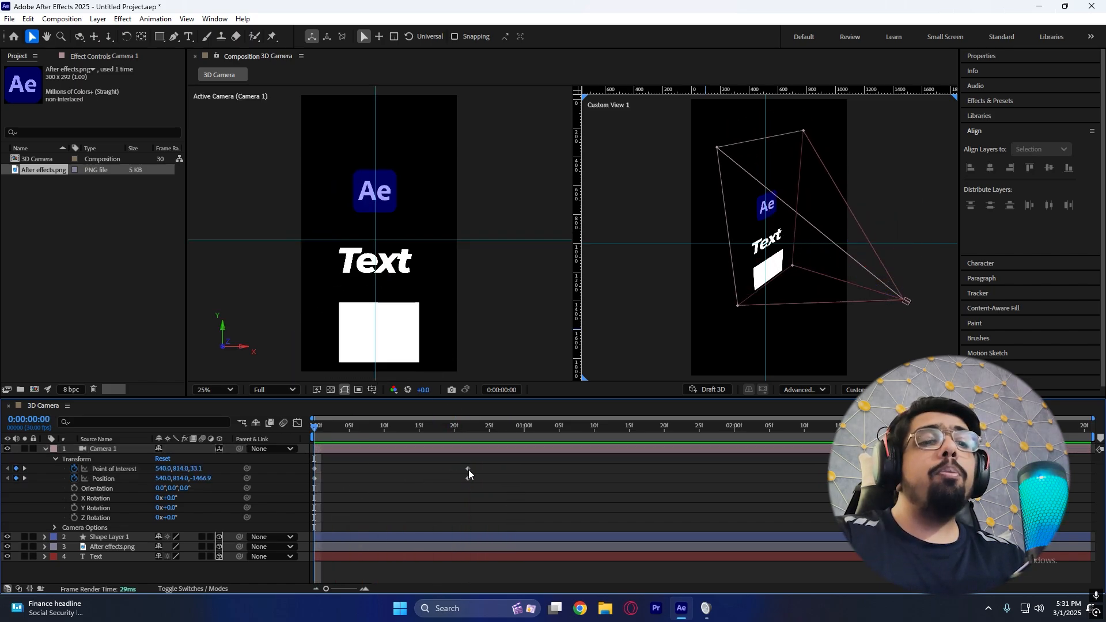
key("Delete")
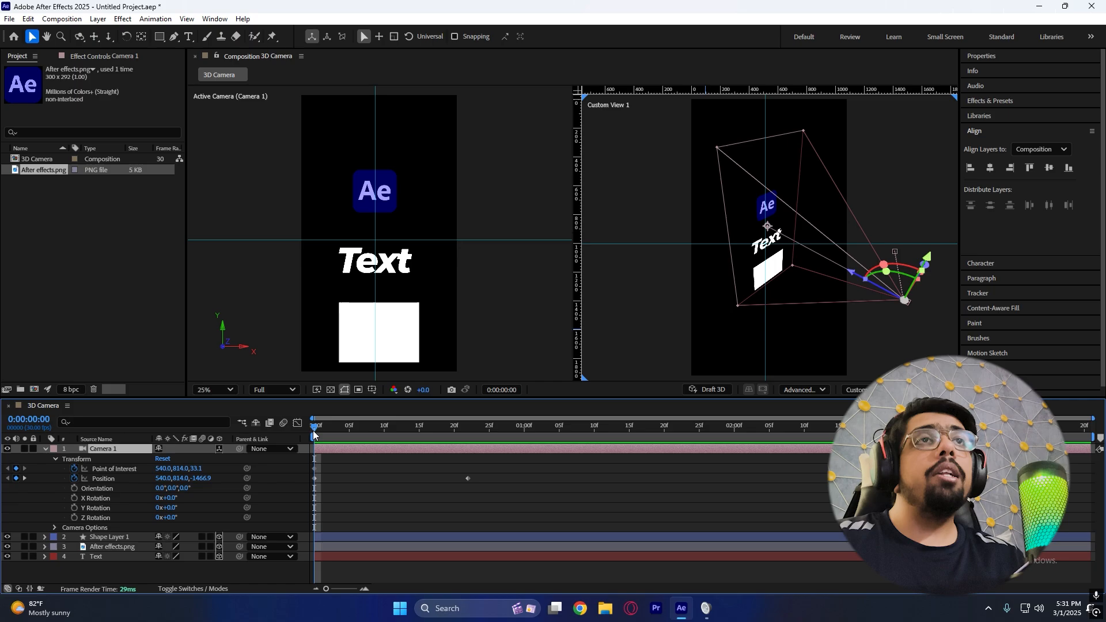
left_click_drag(313, 434, 552, 427)
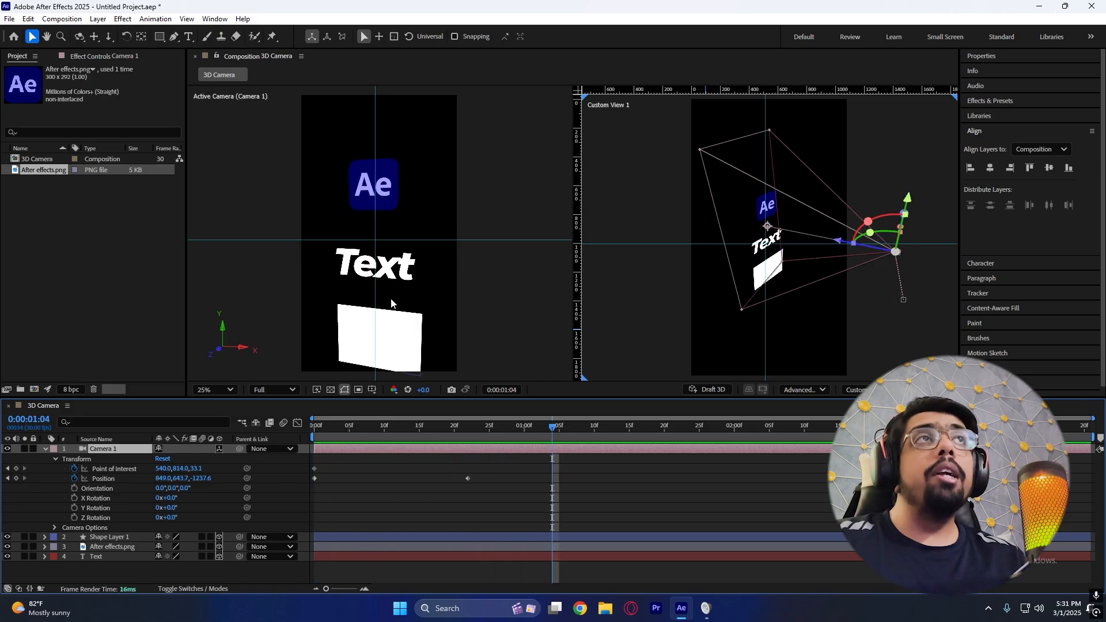
Set Camera 1's Y Position to 1566.7 at frame 22 and preview the animation
left_click(467, 433)
left_click_drag(180, 478, 613, 465)
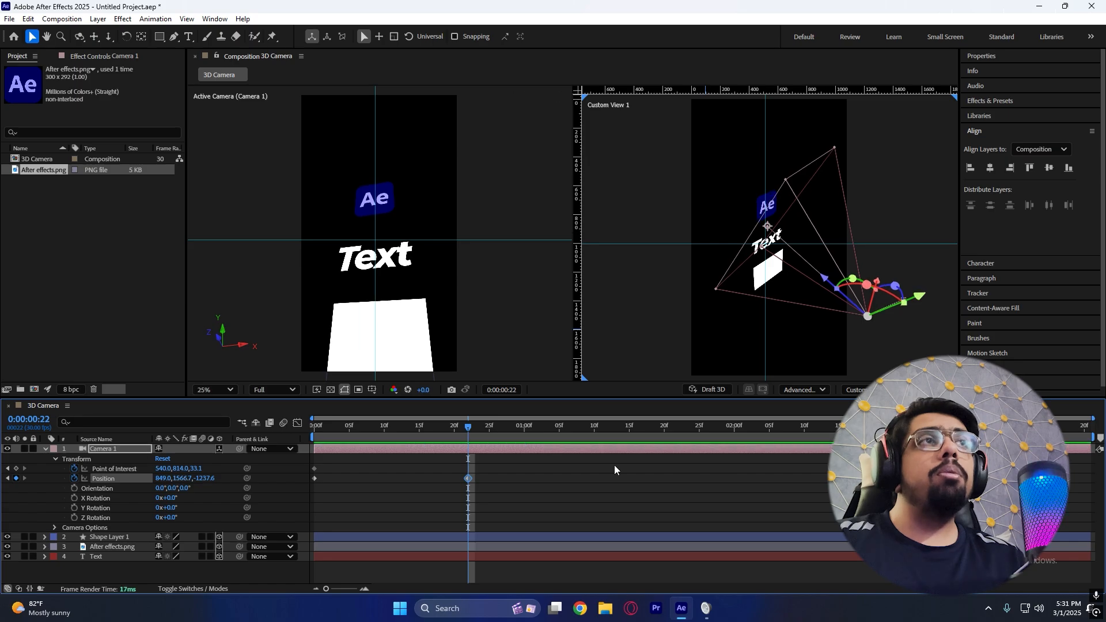
left_click_drag(468, 430, 143, 431)
key("space")
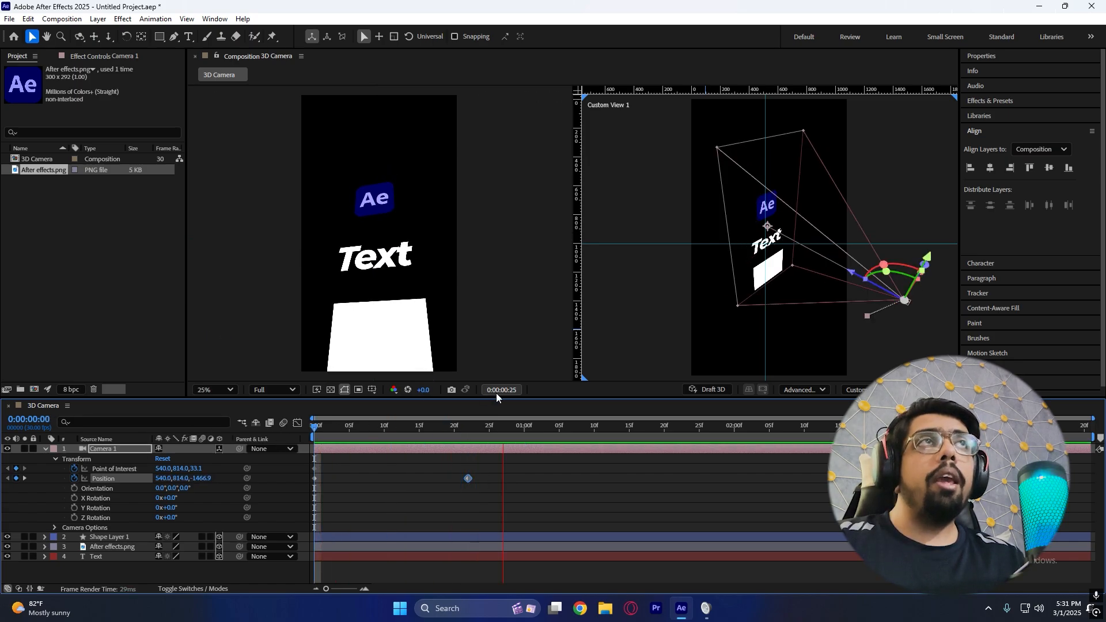
key("space")
Undo the Y Position change and the deletion of the Point of Interest keyframe
left_click(468, 430)
key("ctrl+z")
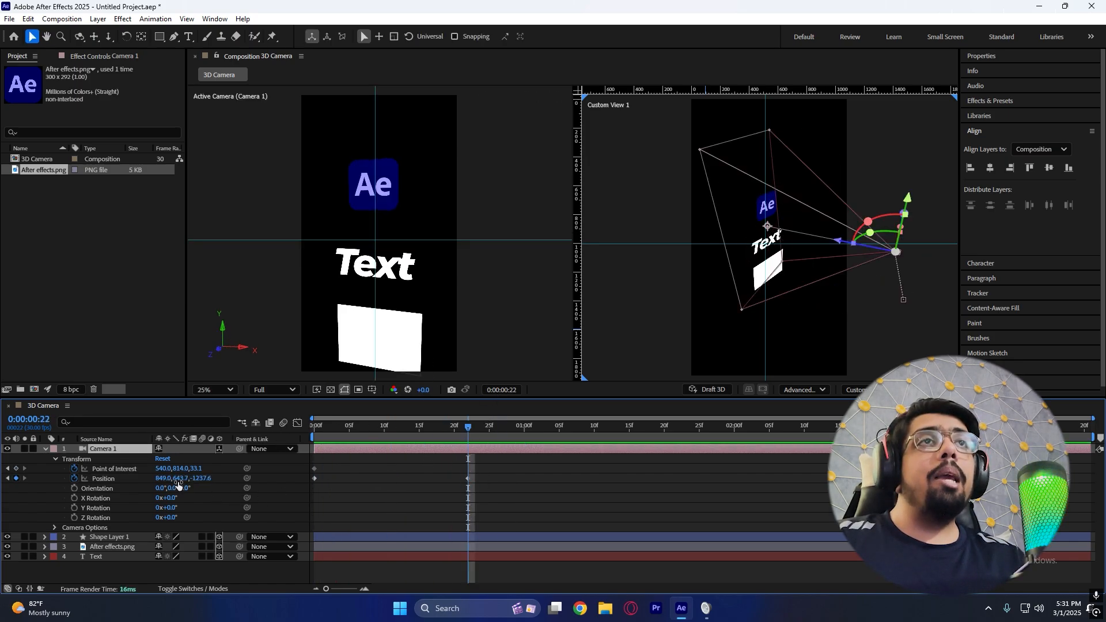
key("ctrl+z")
Delete Camera 1's Point of Interest and Position keyframes at frame 22
left_click(126, 468)
left_click(111, 479, "shift")
left_click(485, 504)
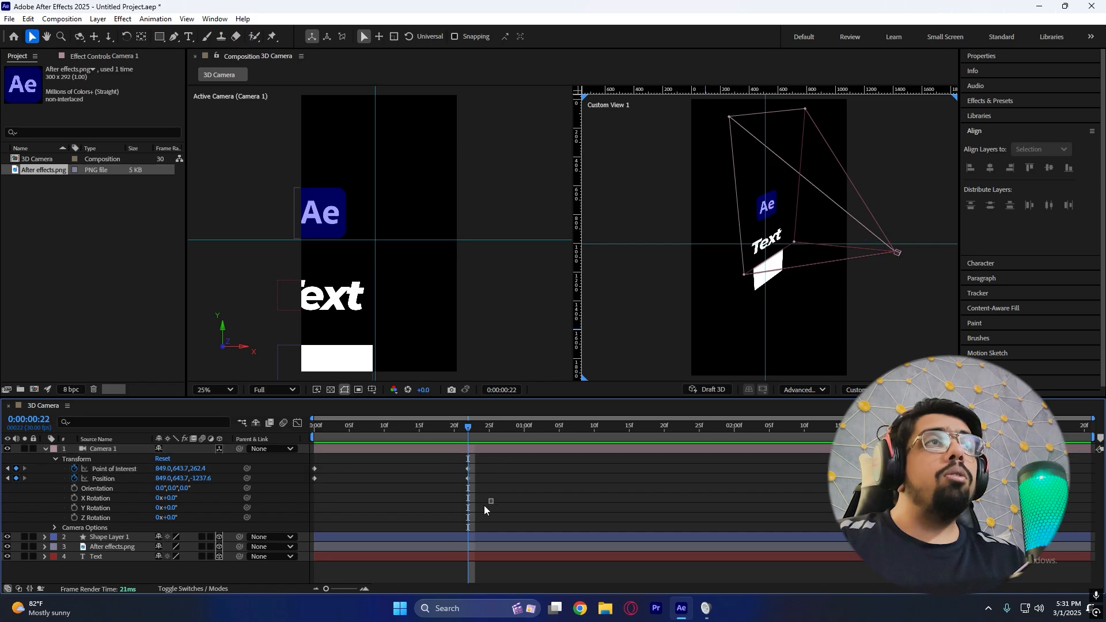
left_click_drag(483, 505, 467, 451)
key("Delete")
At frame 16, move the whole camera to Position 252.9, 814, -1051.9 with Point of Interest 252.9, 814, 448.1
mouse_move(325, 589)
left_mouse_down()
mouse_move(335, 590)
mouse_move(325, 589)
left_mouse_up()
left_click_drag(420, 433, 426, 433)
left_click(468, 470)
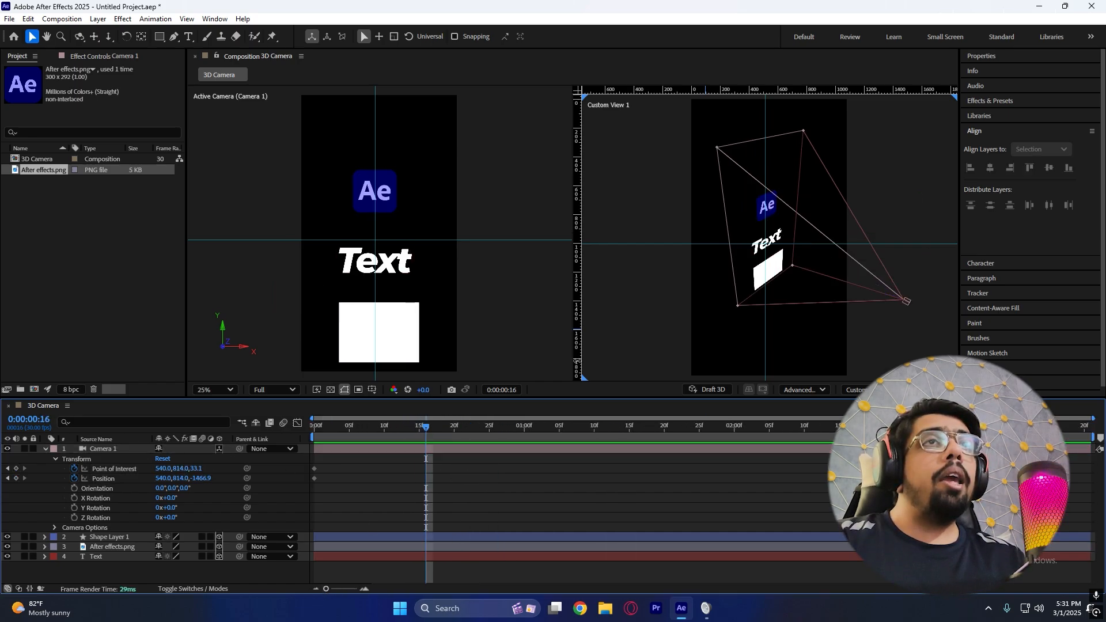
left_click(906, 301)
left_click_drag(856, 276, 800, 267)
left_click_drag(880, 250, 868, 293)
mouse_move(426, 433)
left_mouse_down()
mouse_move(302, 437)
mouse_move(441, 433)
mouse_move(426, 436)
left_mouse_up()
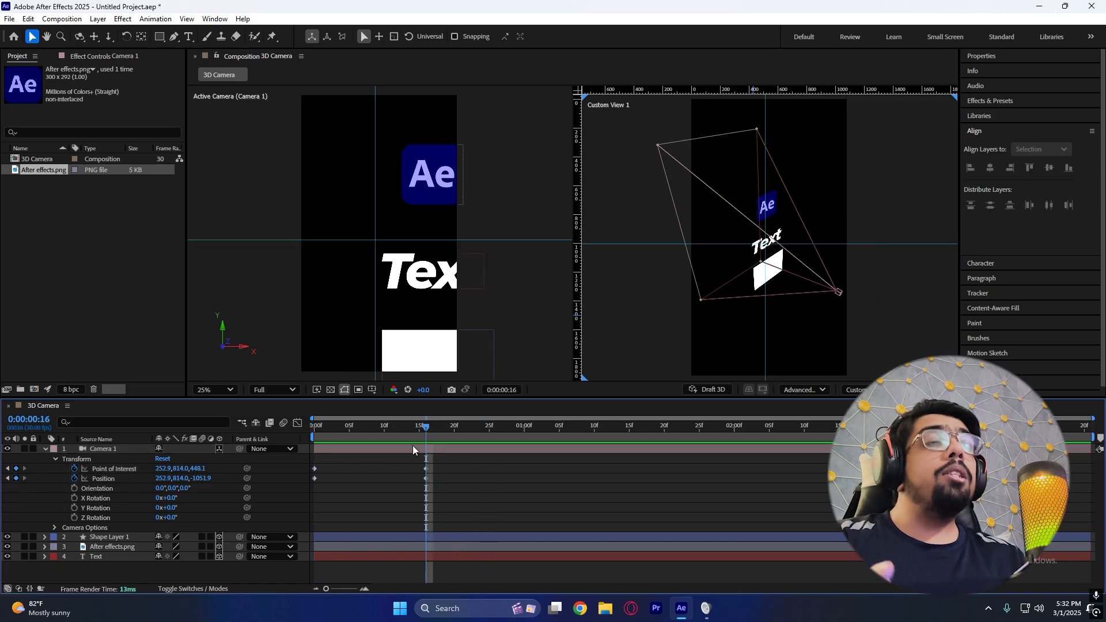
left_click(119, 479)
left_click(330, 488)
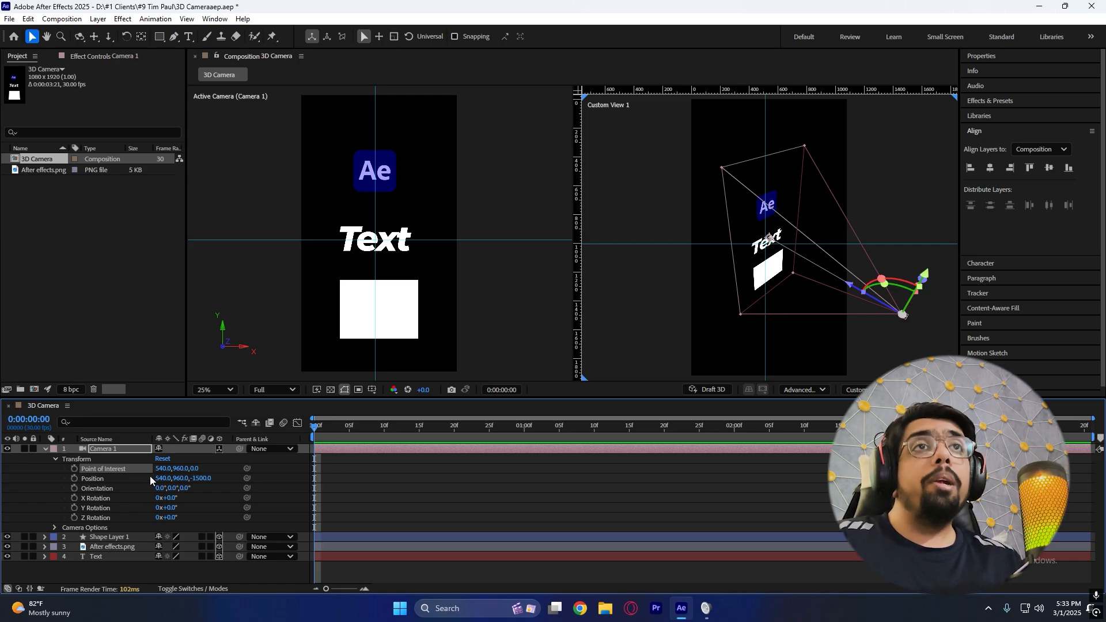
left_click(113, 478, "shift")
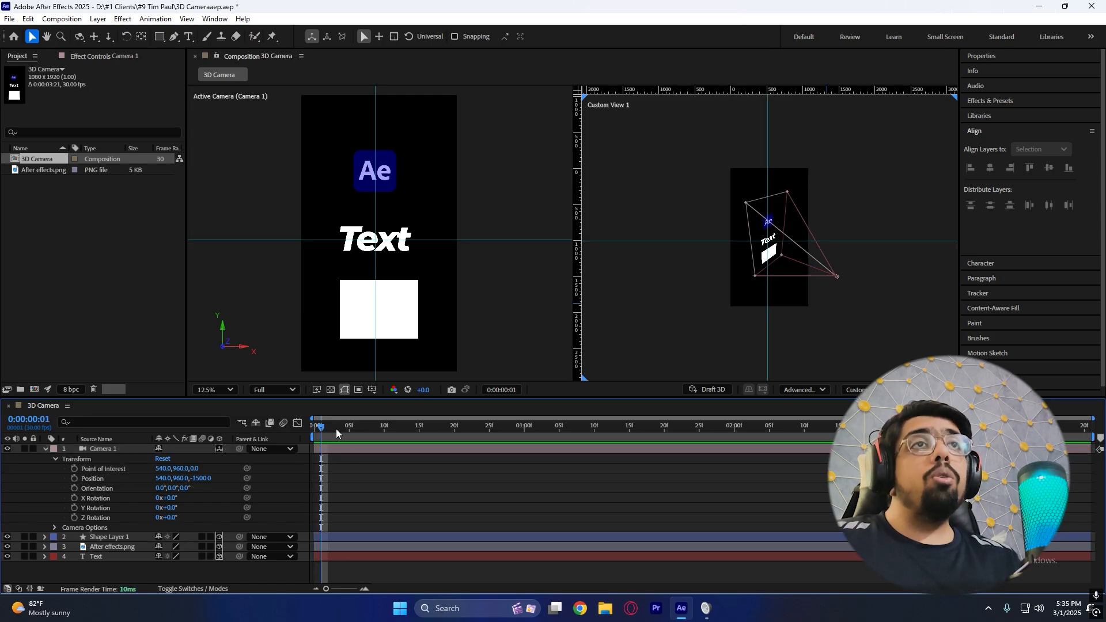
left_click(363, 433)
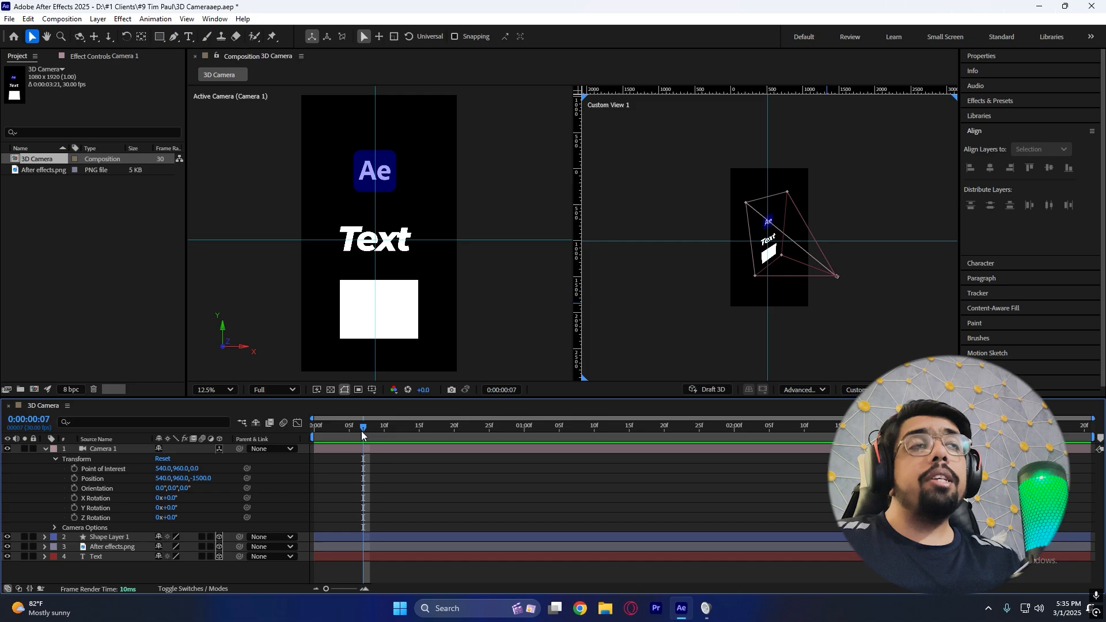
key("space")
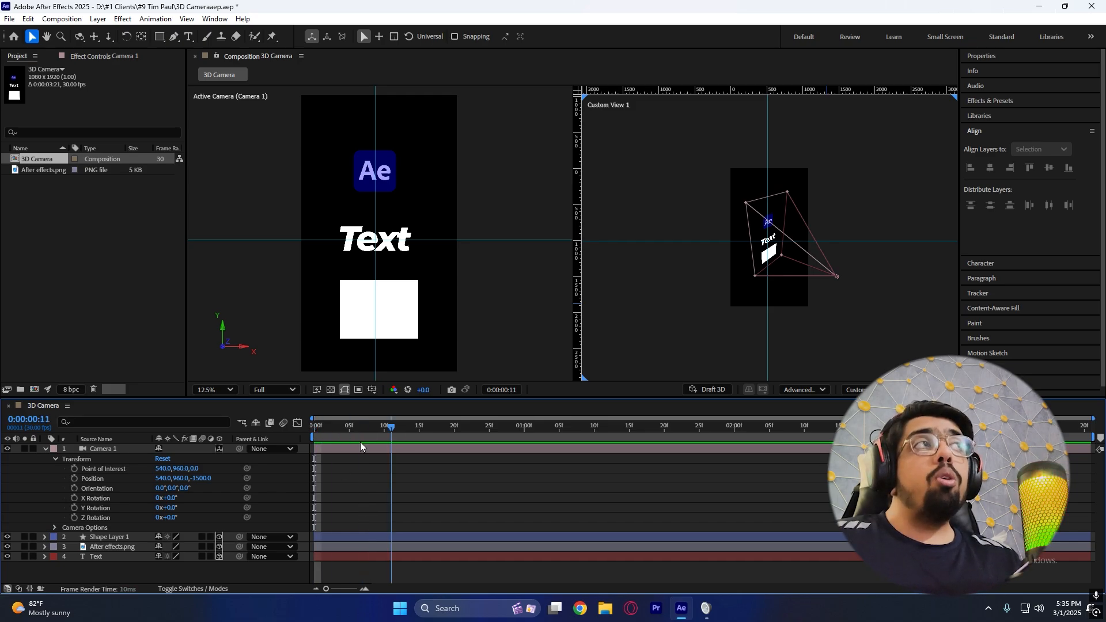
scroll(782, 305, "up", 2)
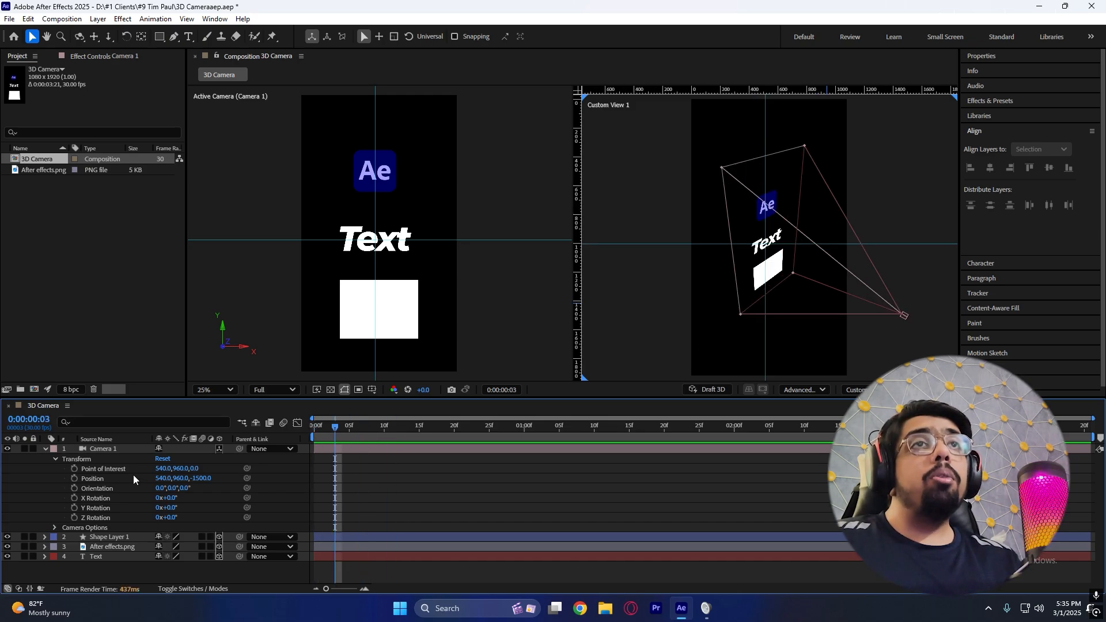
Turn on keyframing for Camera 1's Position and Point of Interest, and place both keyframes at frame 0
left_click(74, 478)
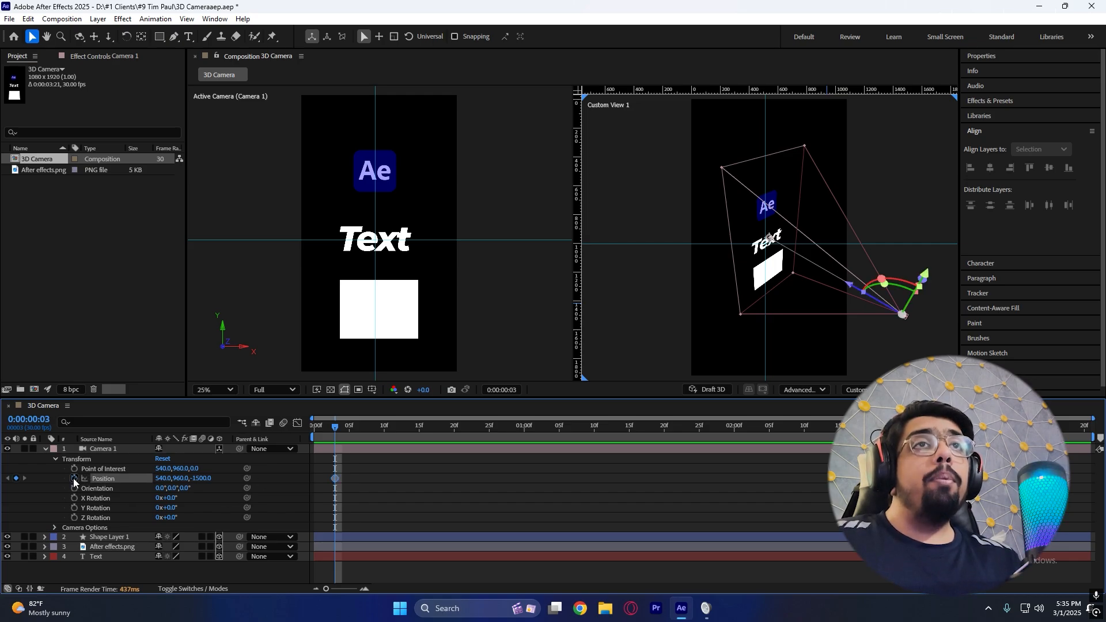
left_click(74, 468)
mouse_move(321, 462)
left_mouse_down()
mouse_move(361, 494)
mouse_move(314, 478)
left_mouse_up()
left_click(420, 479)
Try Camera 1's Y Position at 1516 at frame 3
left_click(904, 315)
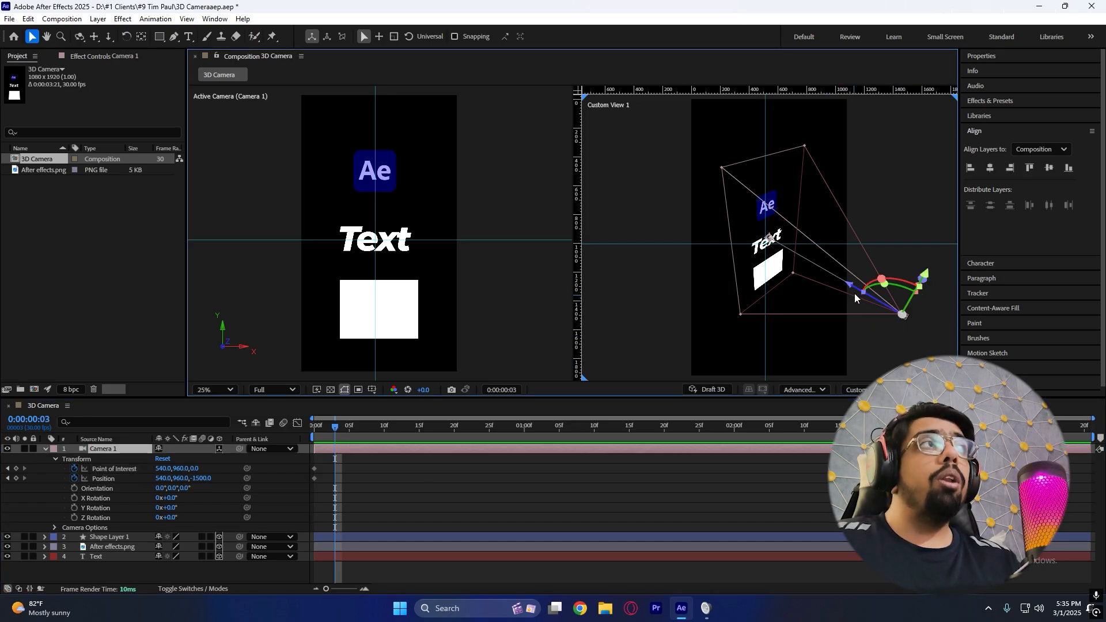
left_click_drag(178, 478, 490, 474)
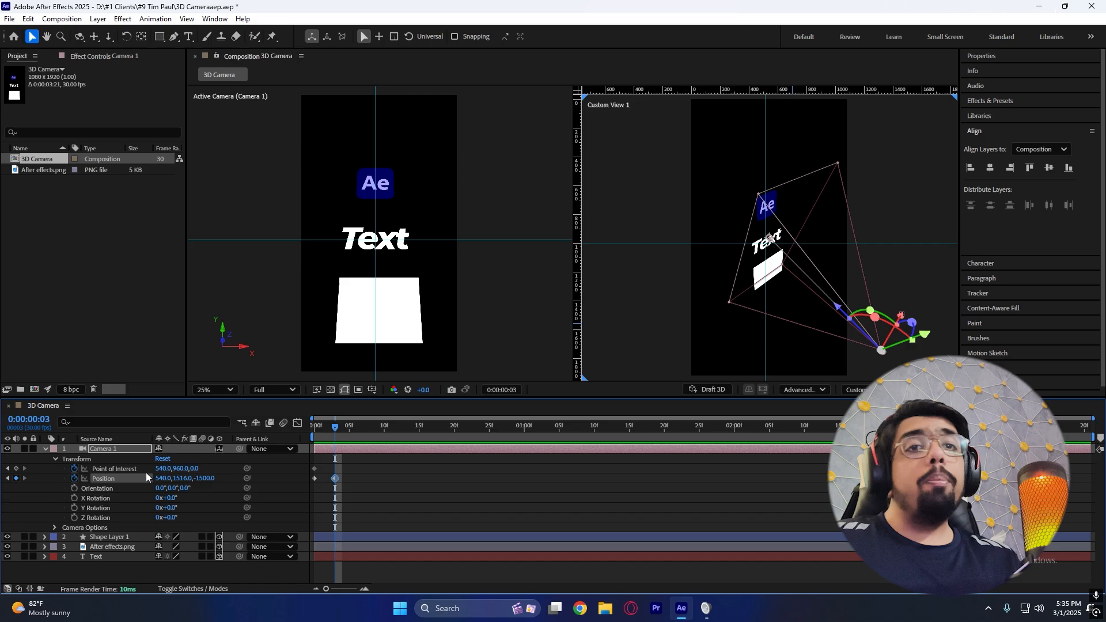
left_click(384, 484)
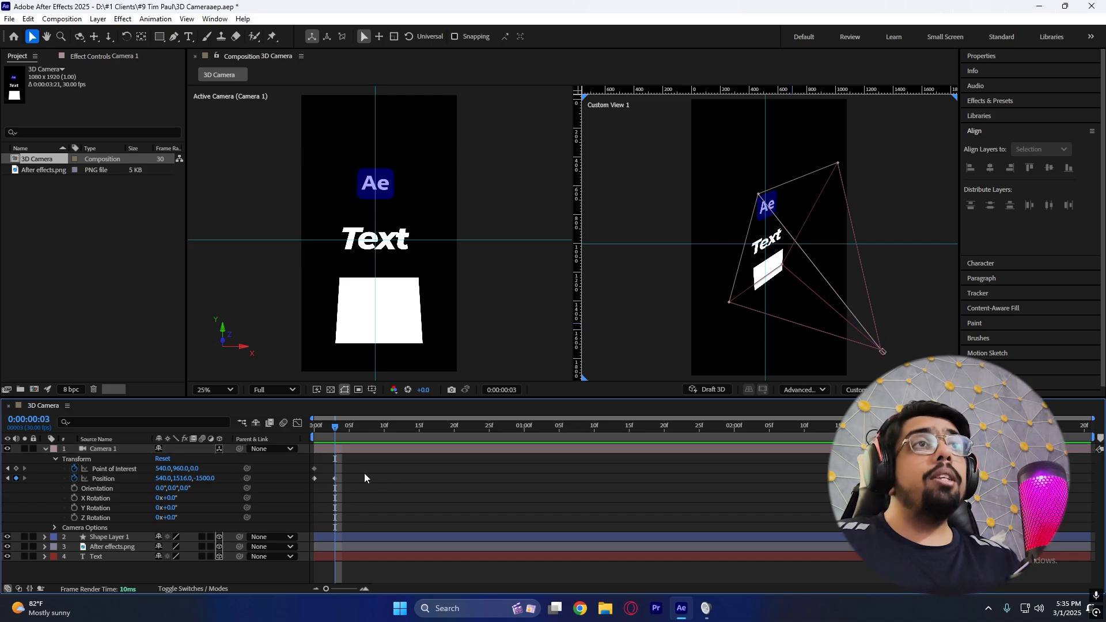
left_click(368, 450)
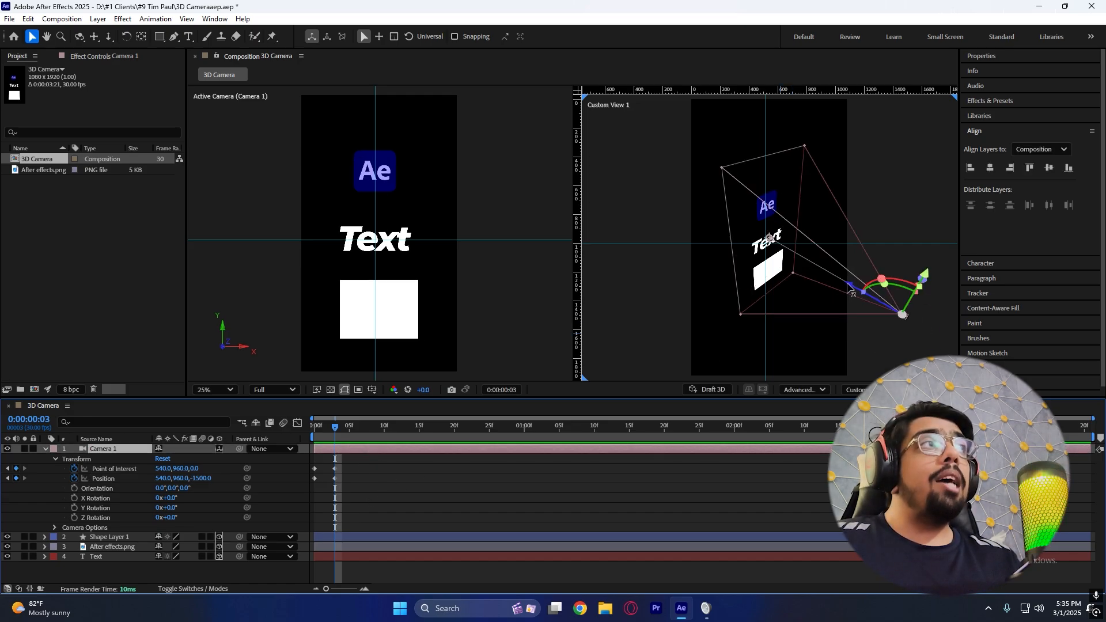
At frame 3, move the whole camera to Position 761.3, 796, -1360.8 with Point of Interest 761.3, 796, 139.2
left_click_drag(851, 291, 875, 317)
left_click_drag(906, 279, 922, 232)
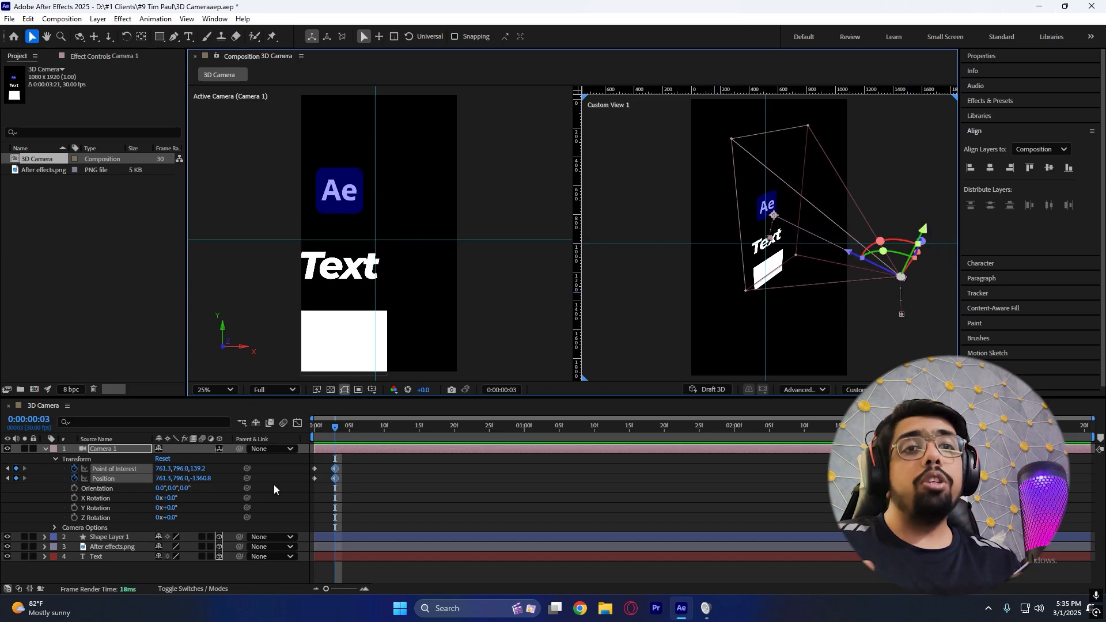
left_click(338, 493)
left_click(130, 467)
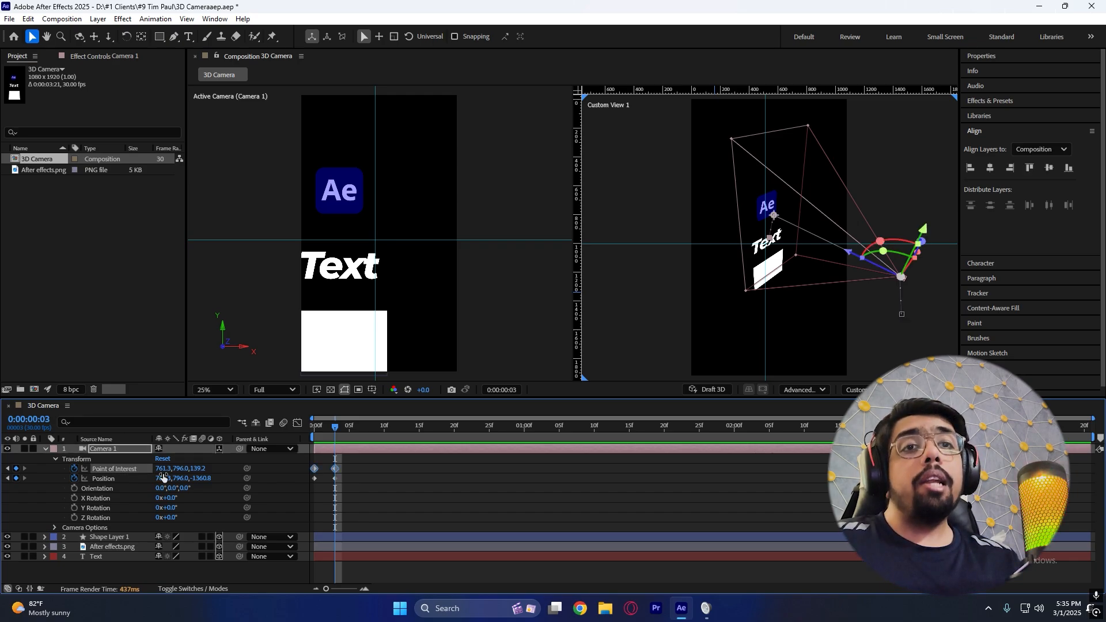
Move Camera 1's frame 3 Point of Interest and Position keyframes to frame 16 and preview the animation from frame 0
left_click_drag(356, 480, 426, 469)
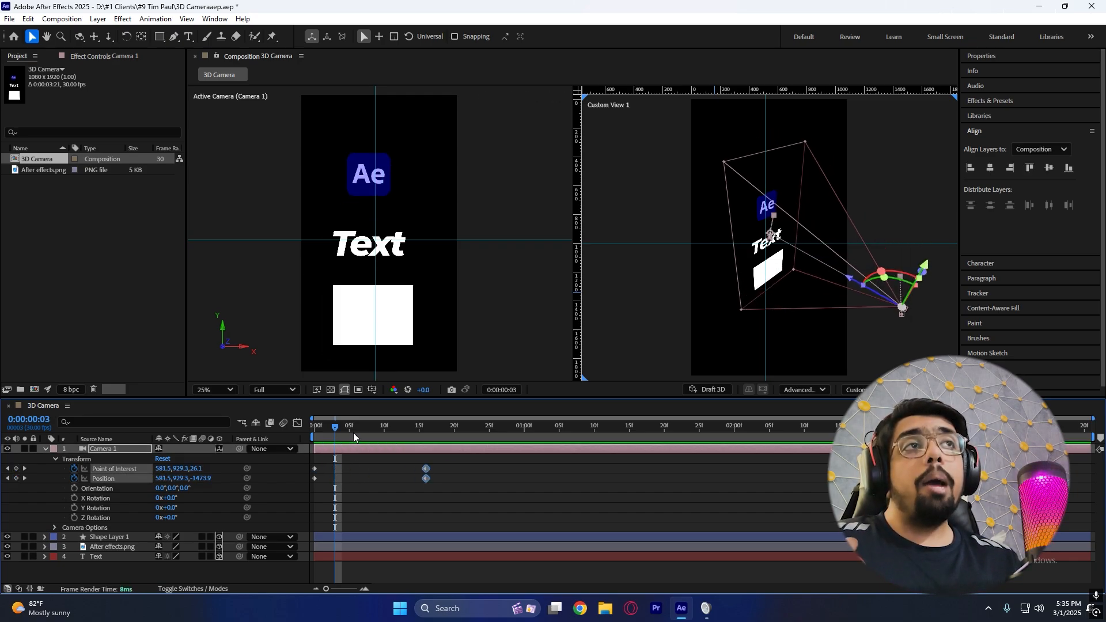
left_click_drag(353, 429, 250, 436)
key("space")
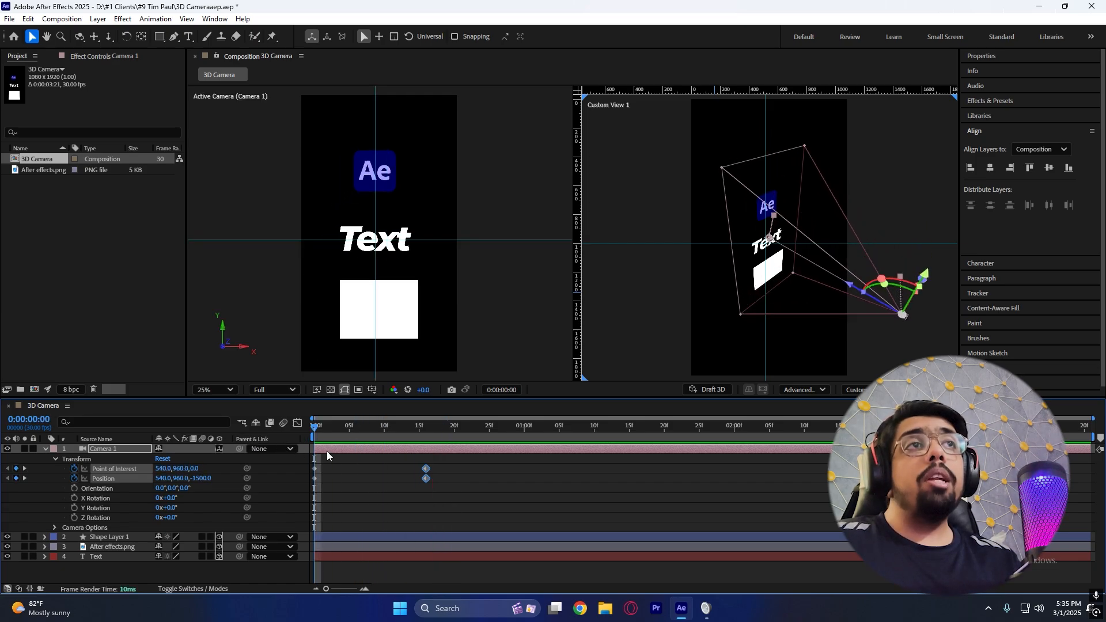
left_click(375, 465)
left_click(119, 467)
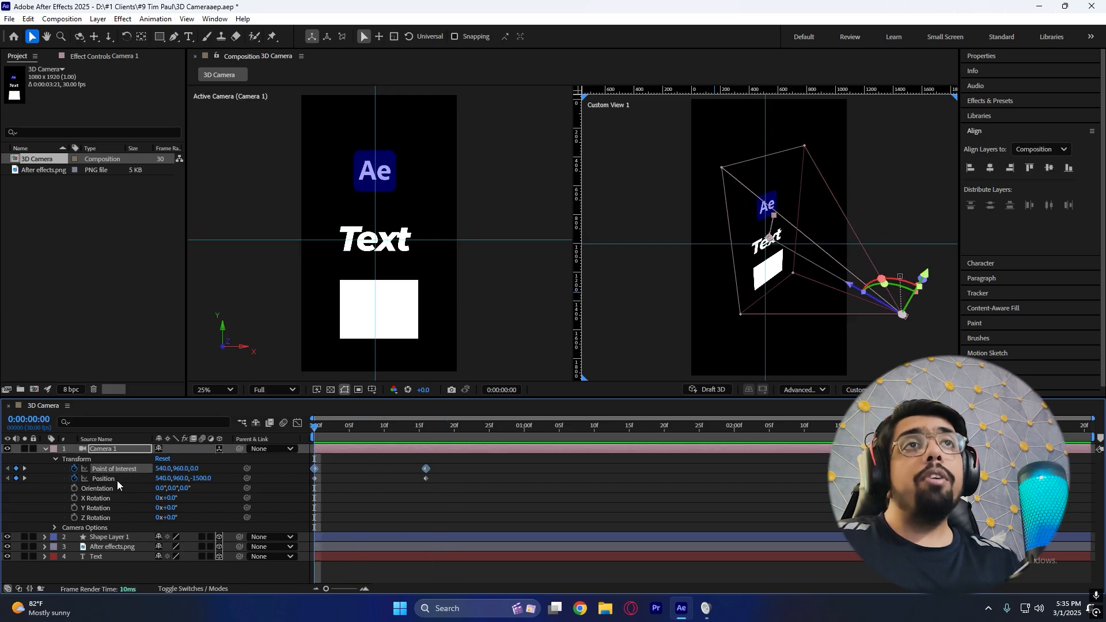
left_click(116, 479)
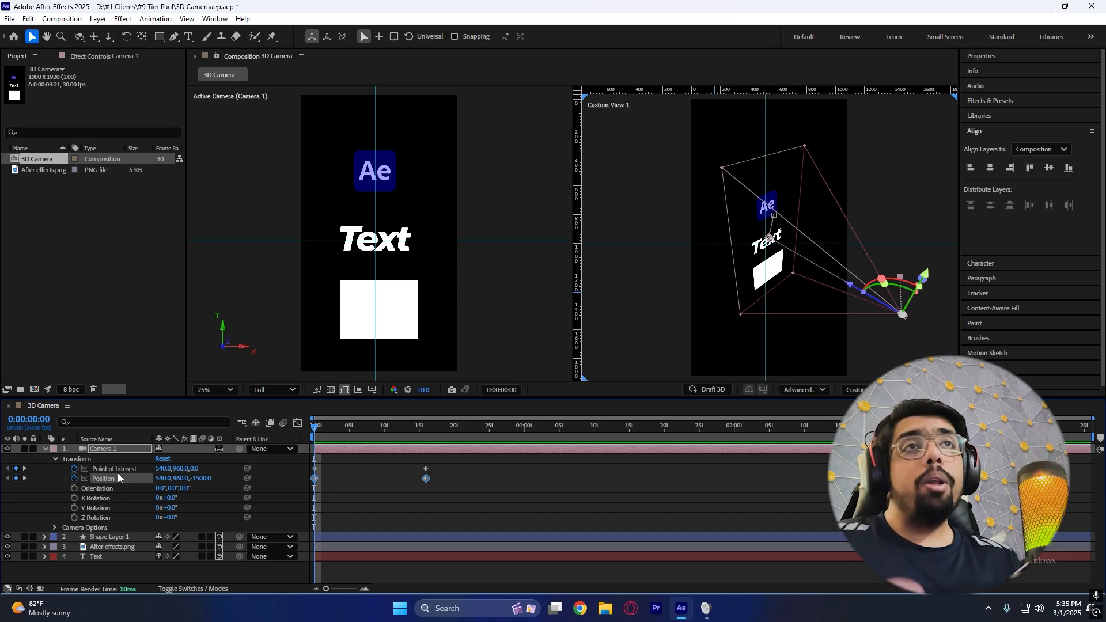
left_click(314, 469)
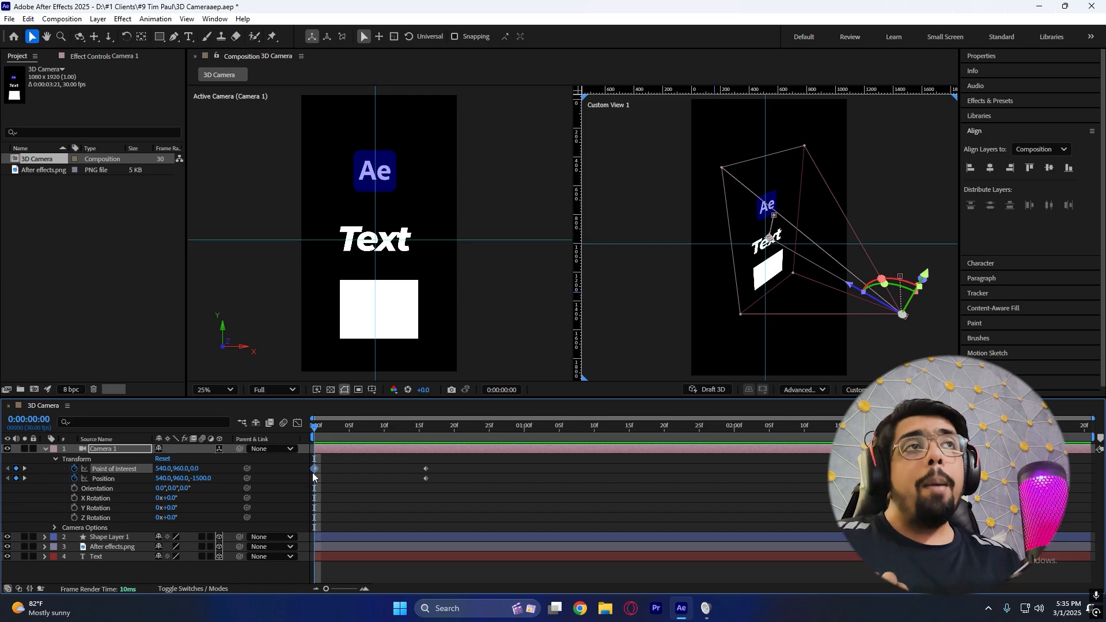
left_click(123, 498)
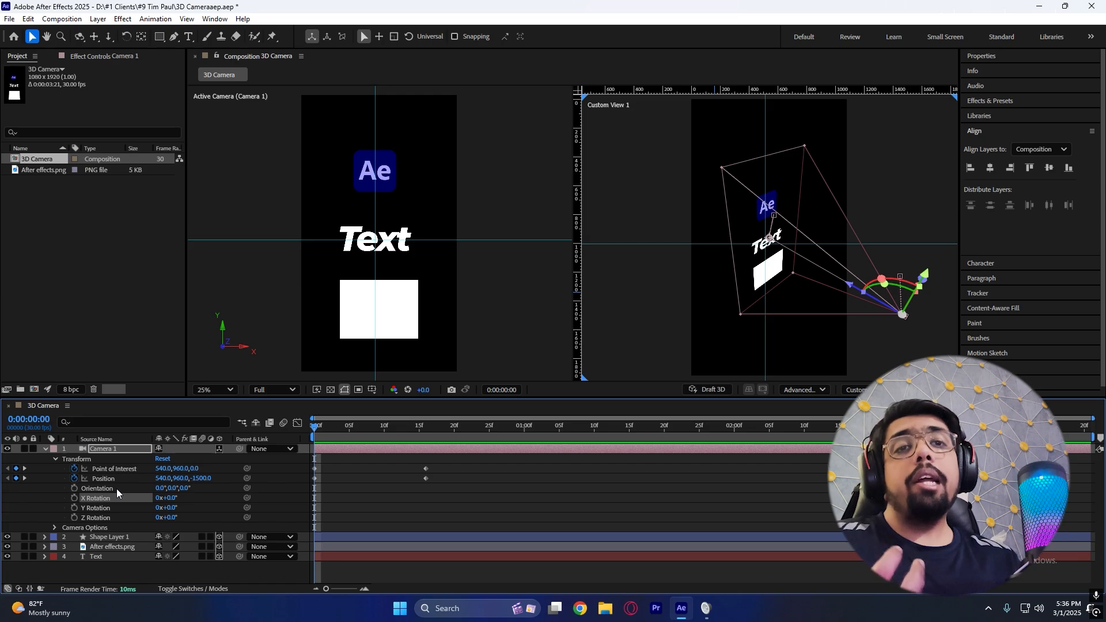
left_click(119, 472)
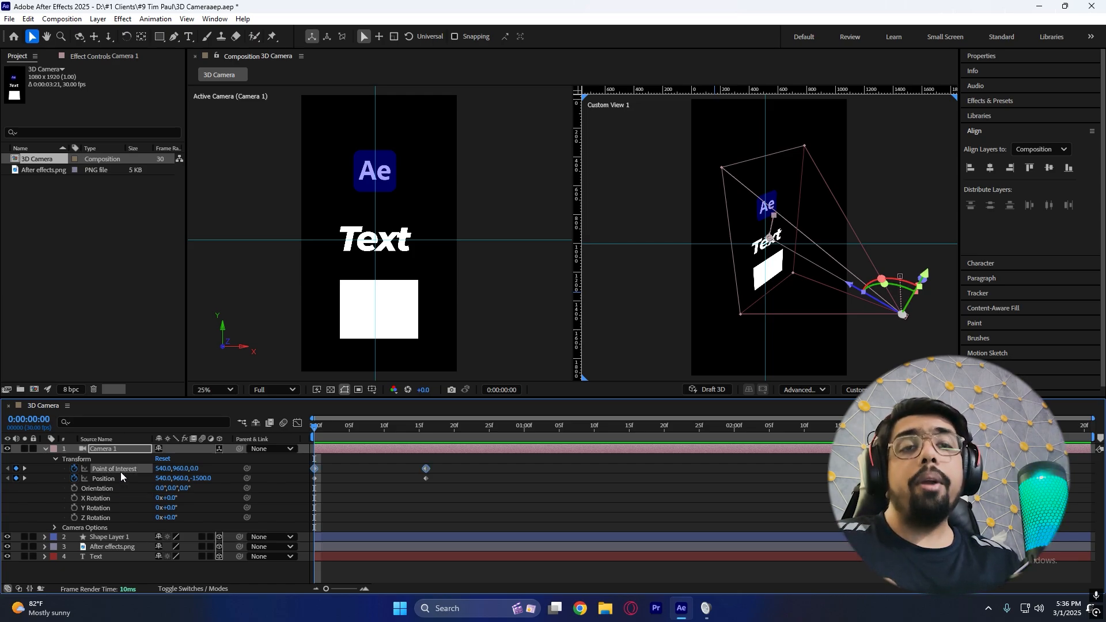
left_click(350, 457)
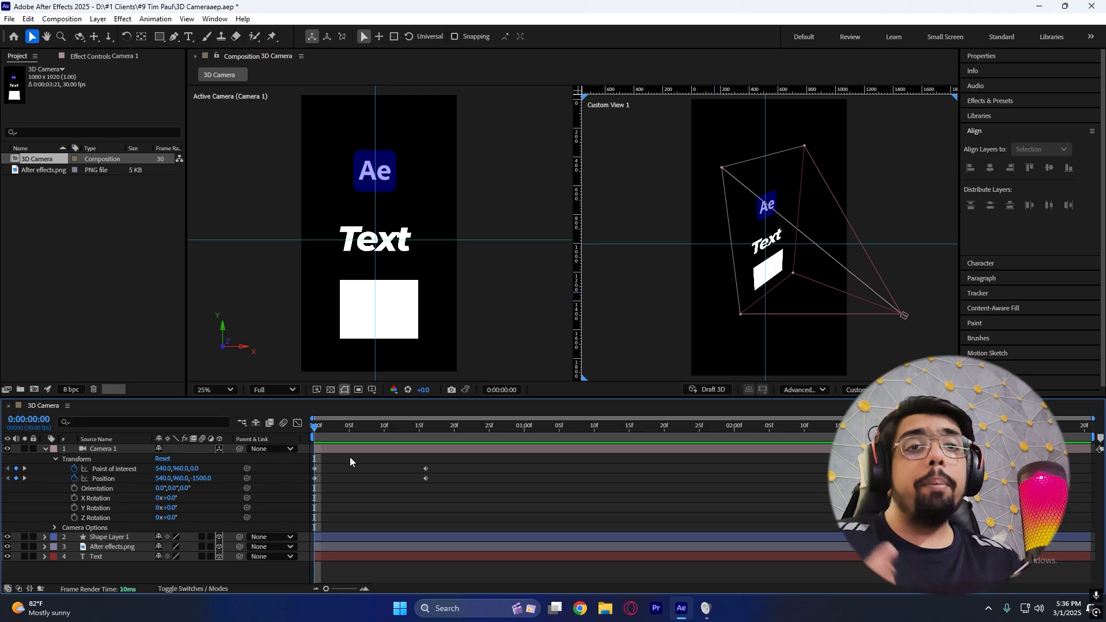
left_click(129, 499)
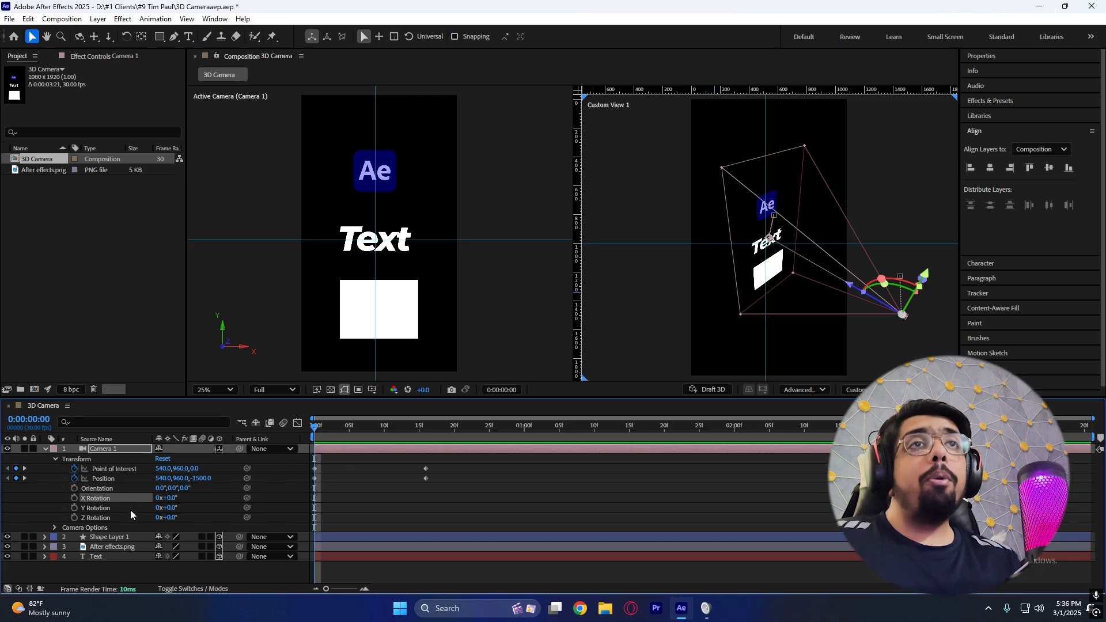
Delete Camera 1's Point of Interest and Position keyframes at frame 16 and place the playhead at frame 9
left_click(351, 492)
left_click(364, 429)
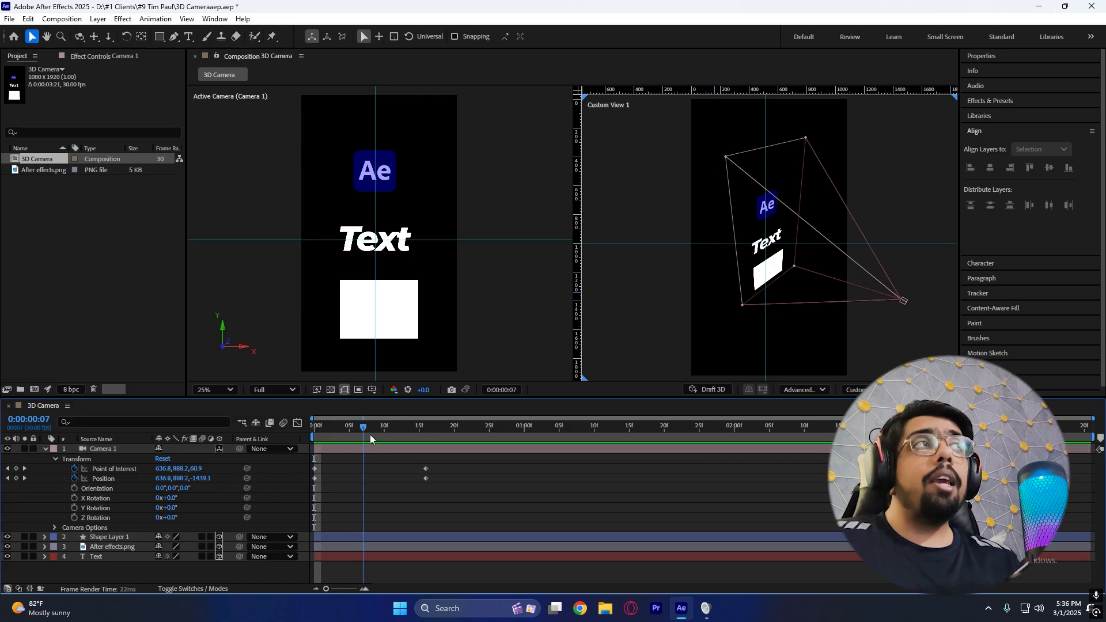
left_click_drag(450, 482, 414, 467)
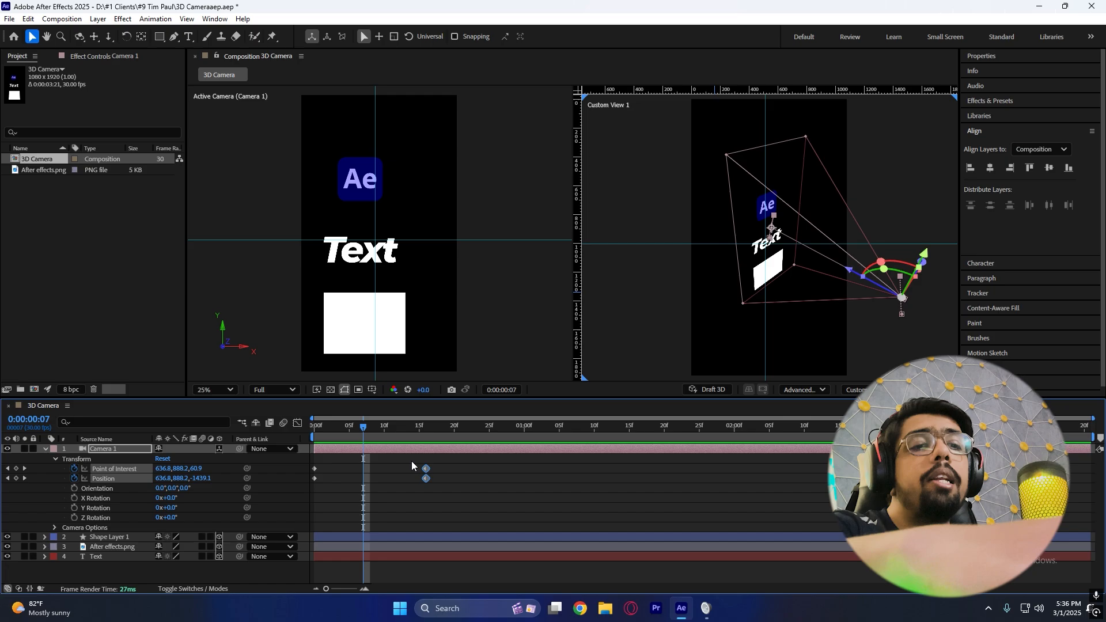
key("Delete")
left_click(375, 433)
left_click_drag(375, 433, 377, 434)
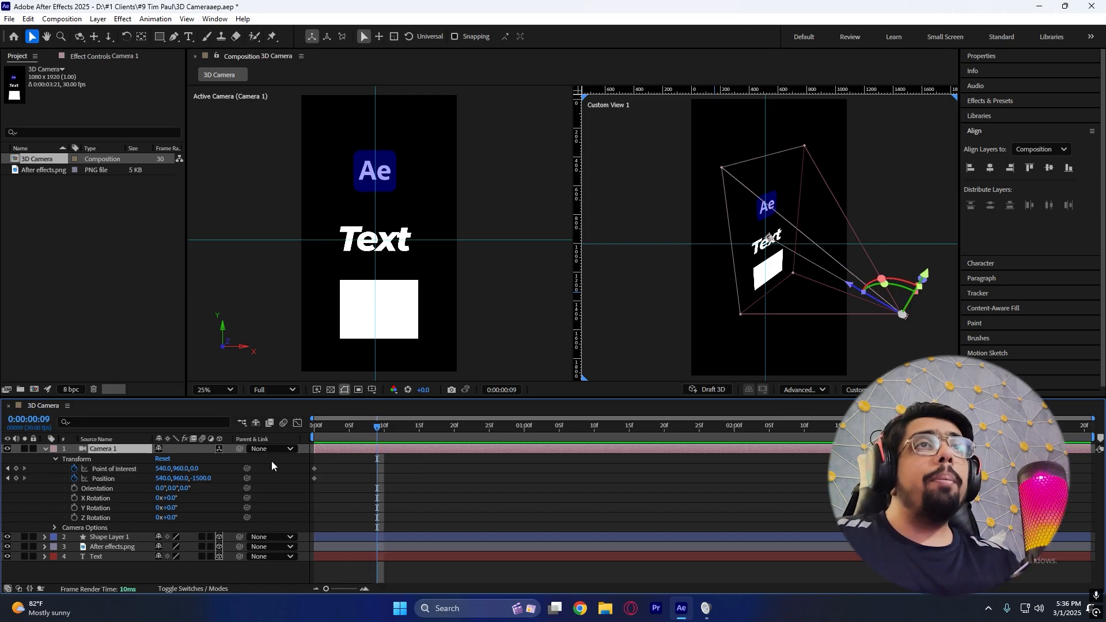
Try Camera 1's Z Orientation at 325° and undo it, and try changing its X Rotation
left_click(108, 488)
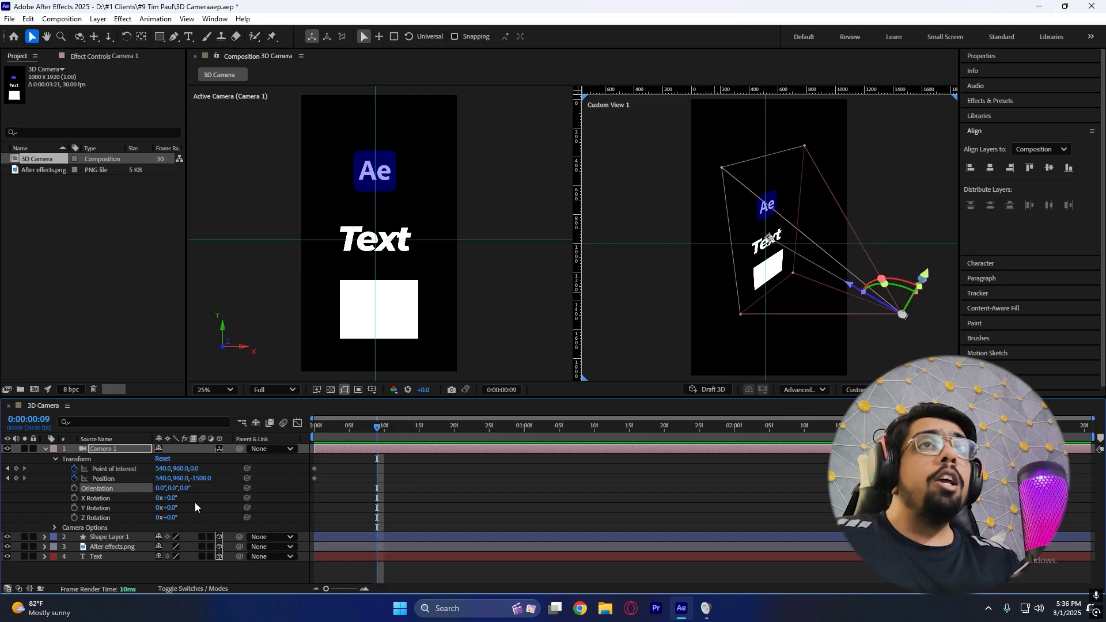
mouse_move(159, 491)
left_mouse_down()
mouse_move(148, 507)
mouse_move(190, 496)
mouse_move(177, 488)
mouse_move(139, 503)
mouse_move(188, 496)
mouse_move(174, 499)
left_mouse_up()
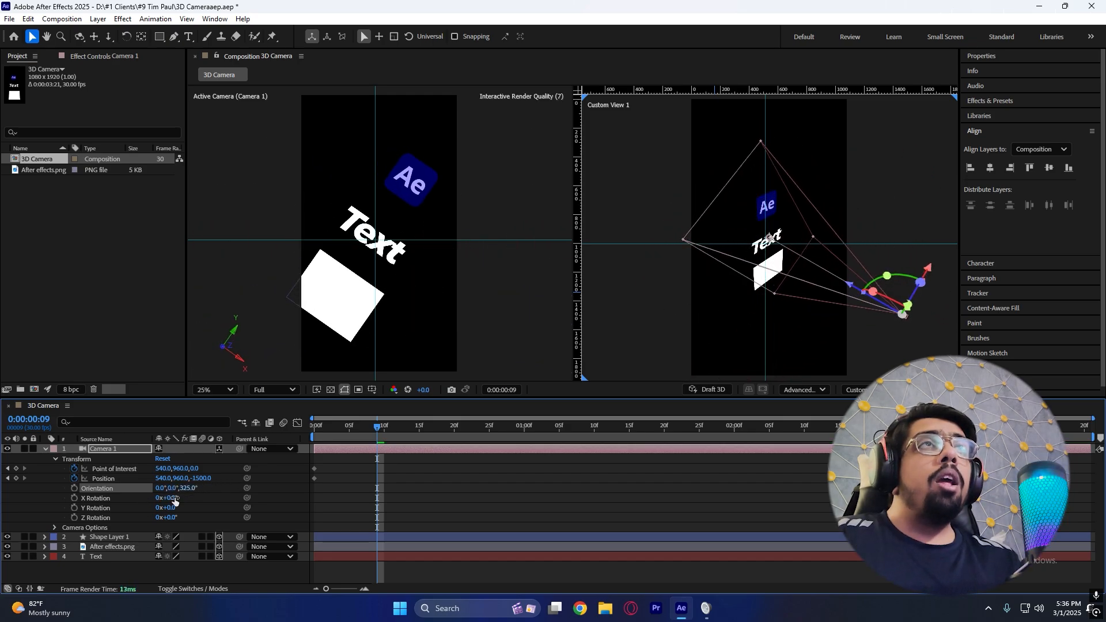
key("ctrl+z")
left_click(334, 480)
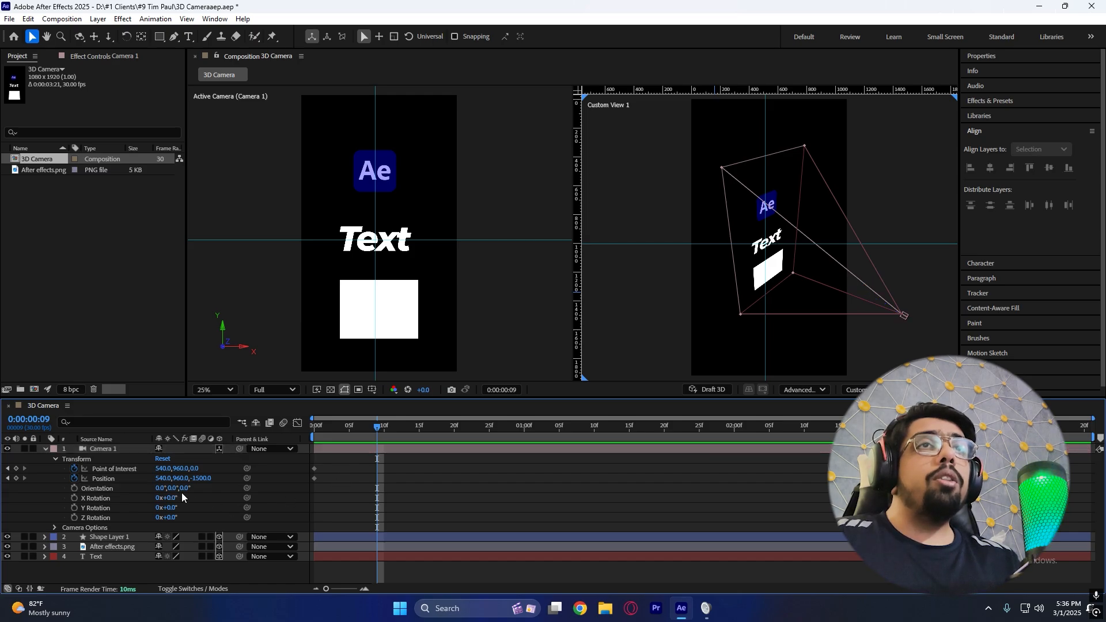
left_click(119, 489)
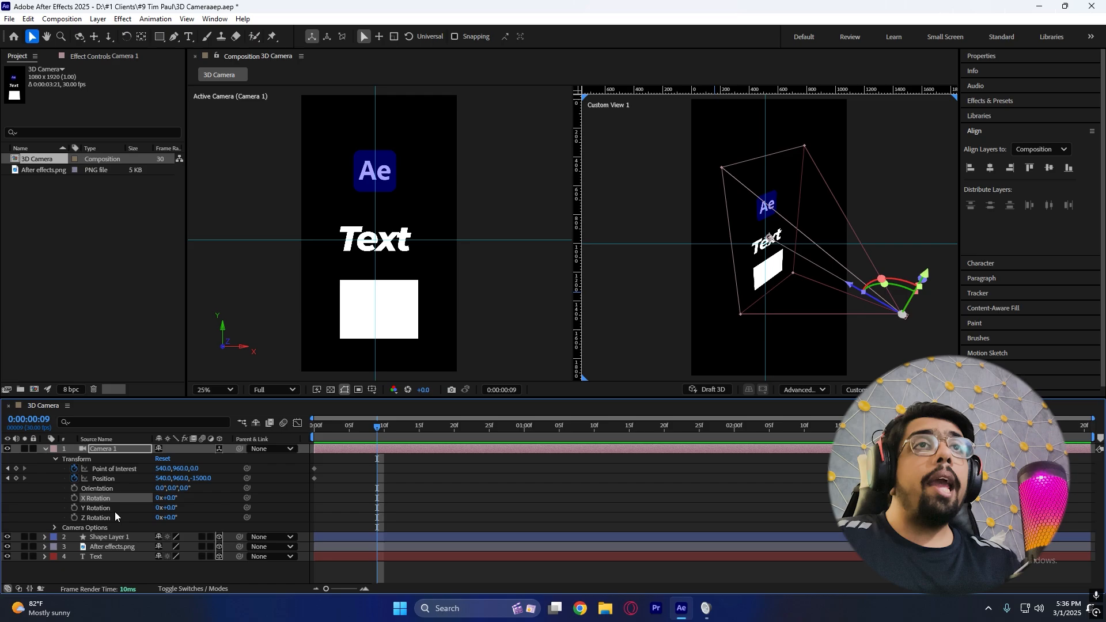
left_click_drag(177, 500, 235, 516)
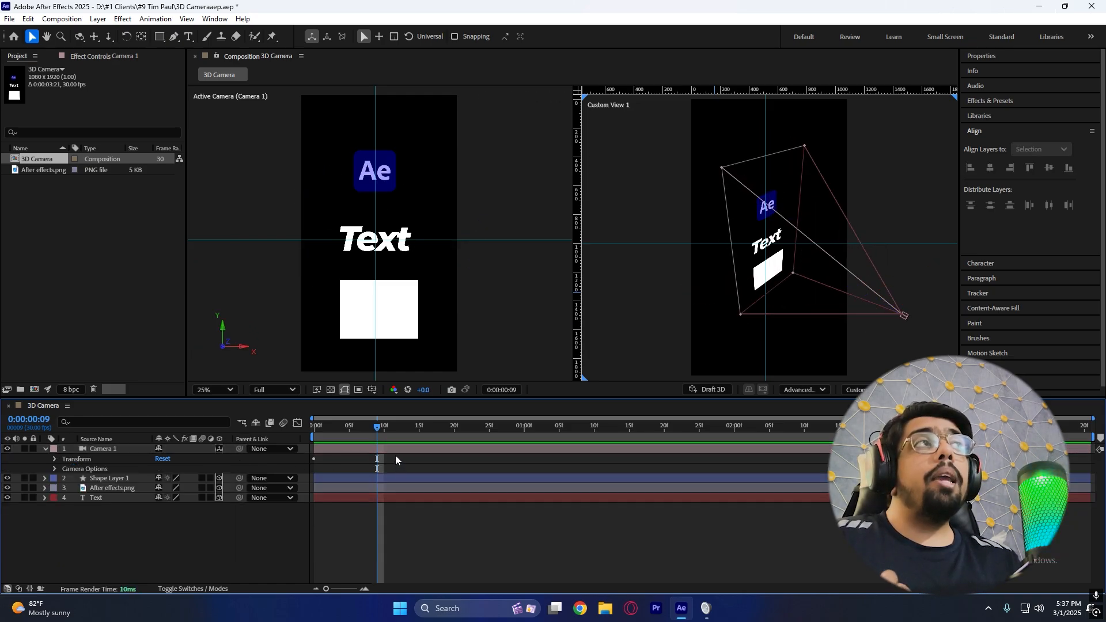
Keep Advanced 3D as the composition's 3D renderer and expand Camera 1's Camera Options to reach Zoom
left_click(78, 468)
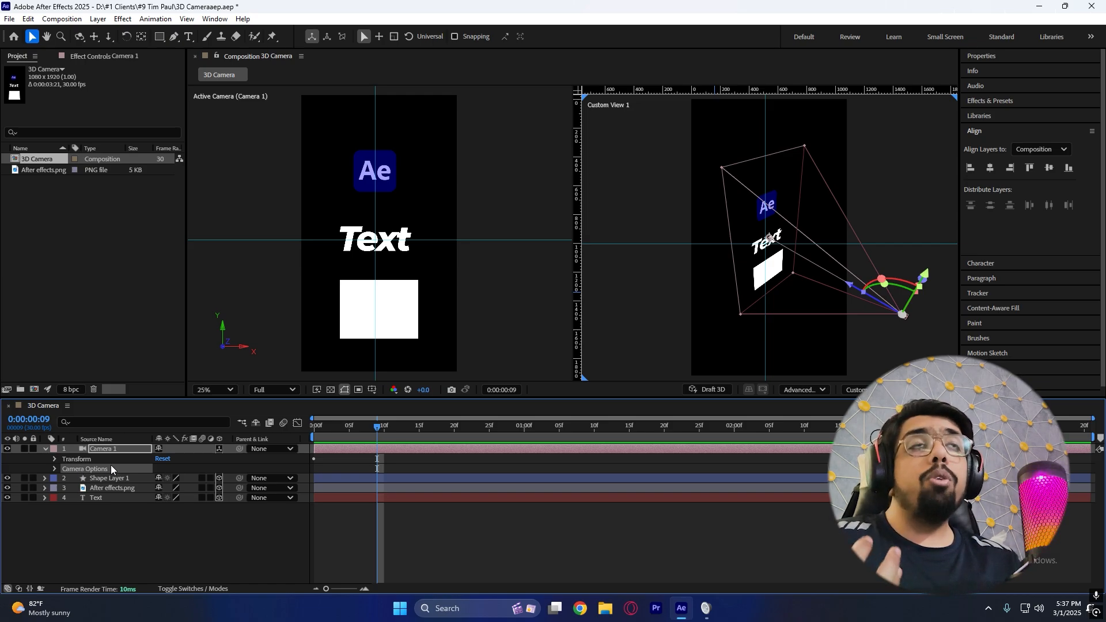
left_click(372, 459)
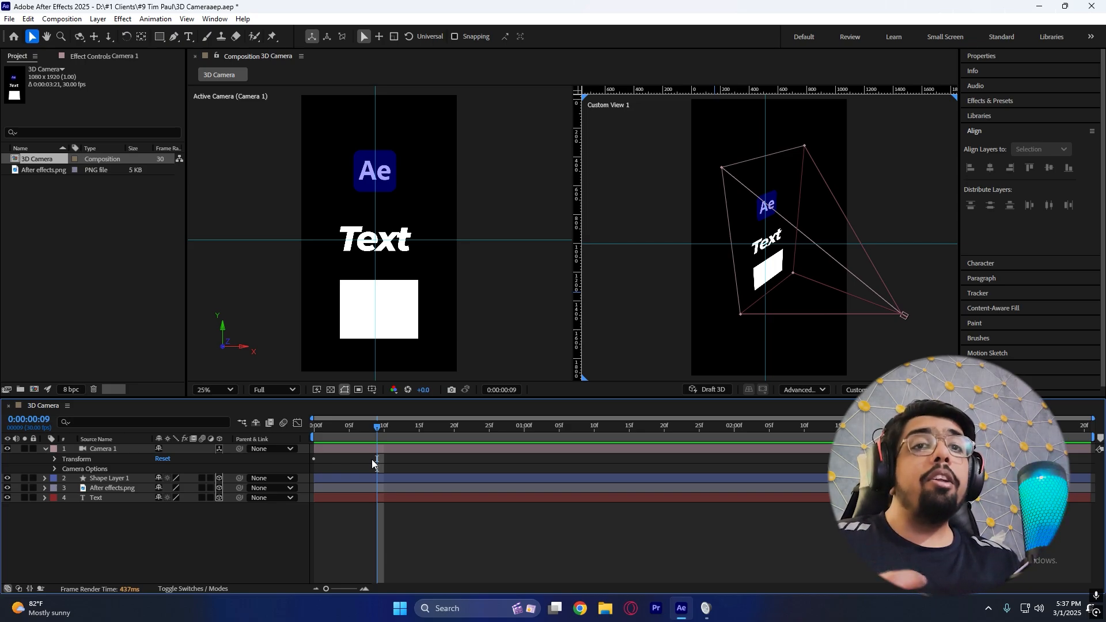
left_click(806, 390)
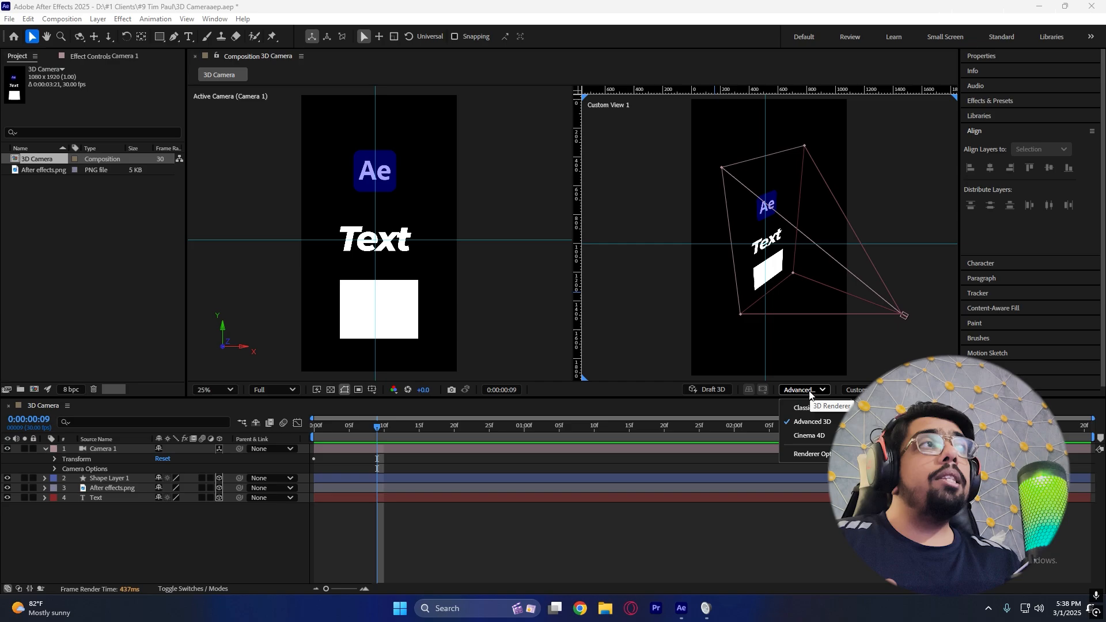
left_click(812, 421)
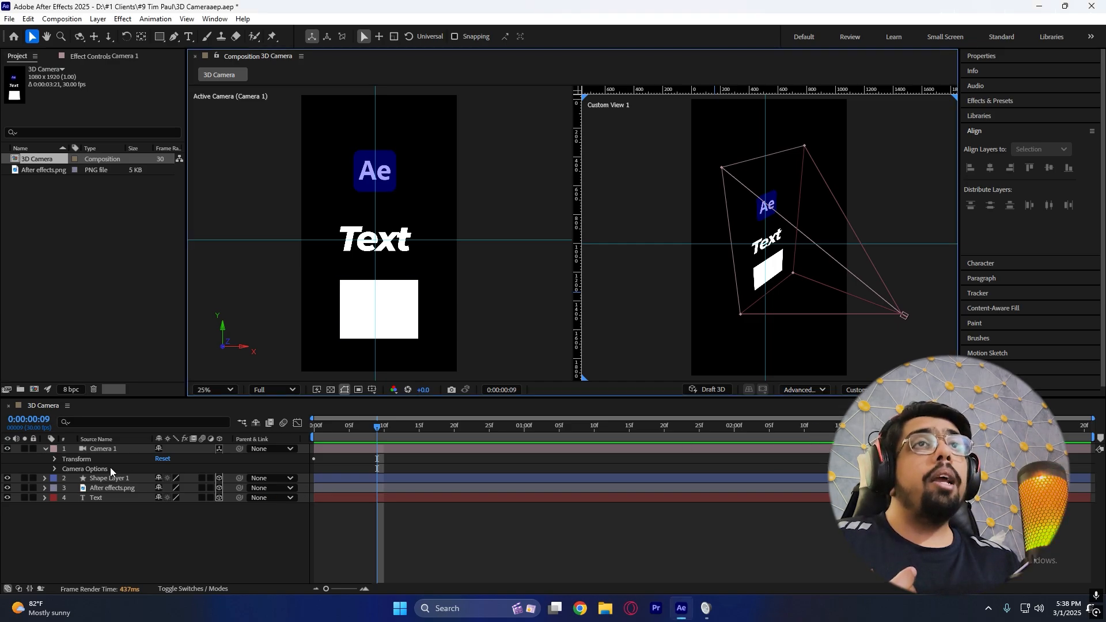
left_click(55, 468)
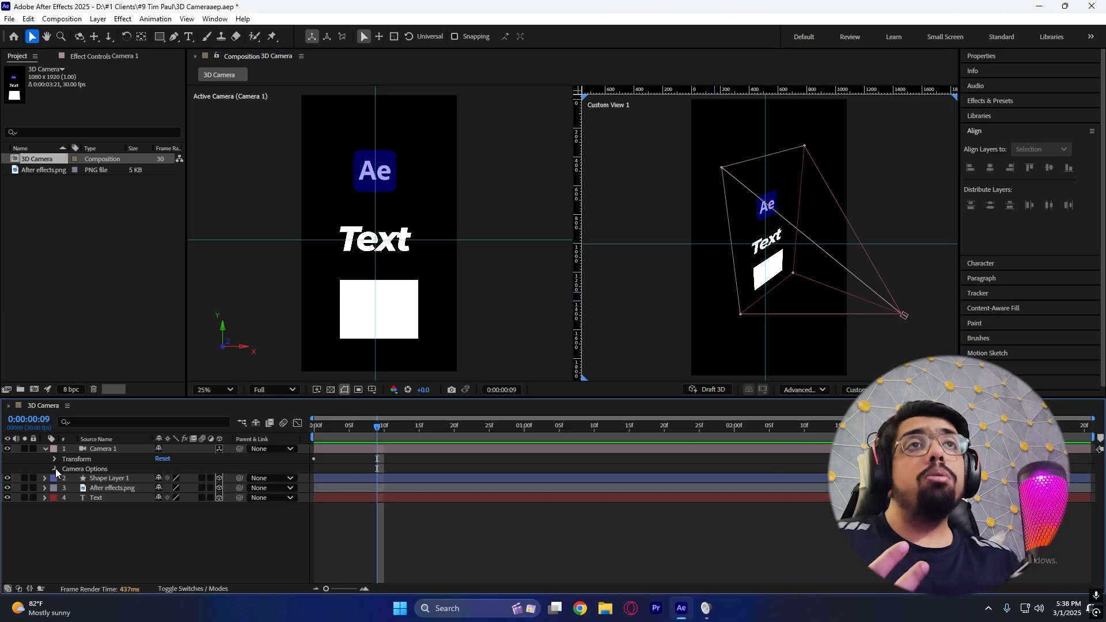
left_click(114, 478)
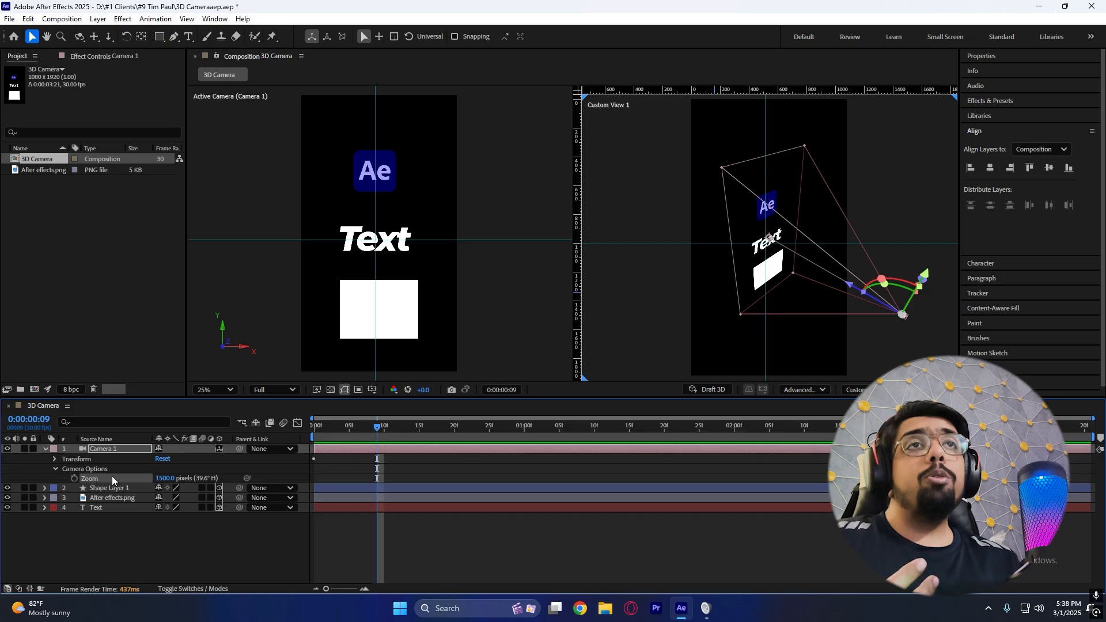
Try Camera 1's Zoom at 1145 pixels and undo the change
left_click_drag(165, 478, 75, 512)
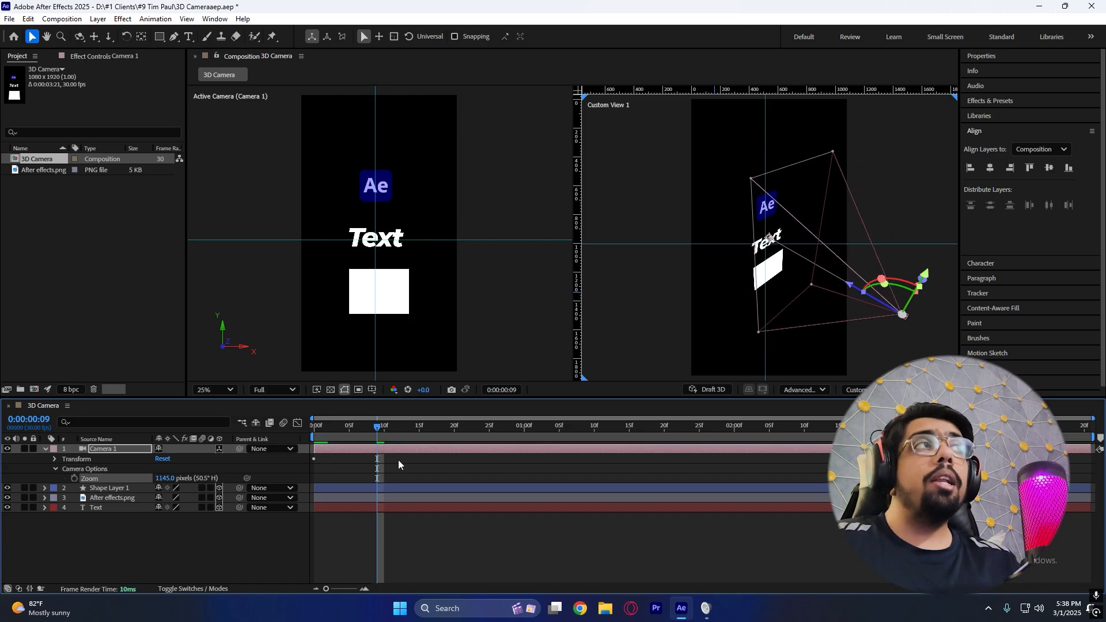
left_click(409, 469)
key("ctrl+z")
left_click(417, 467)
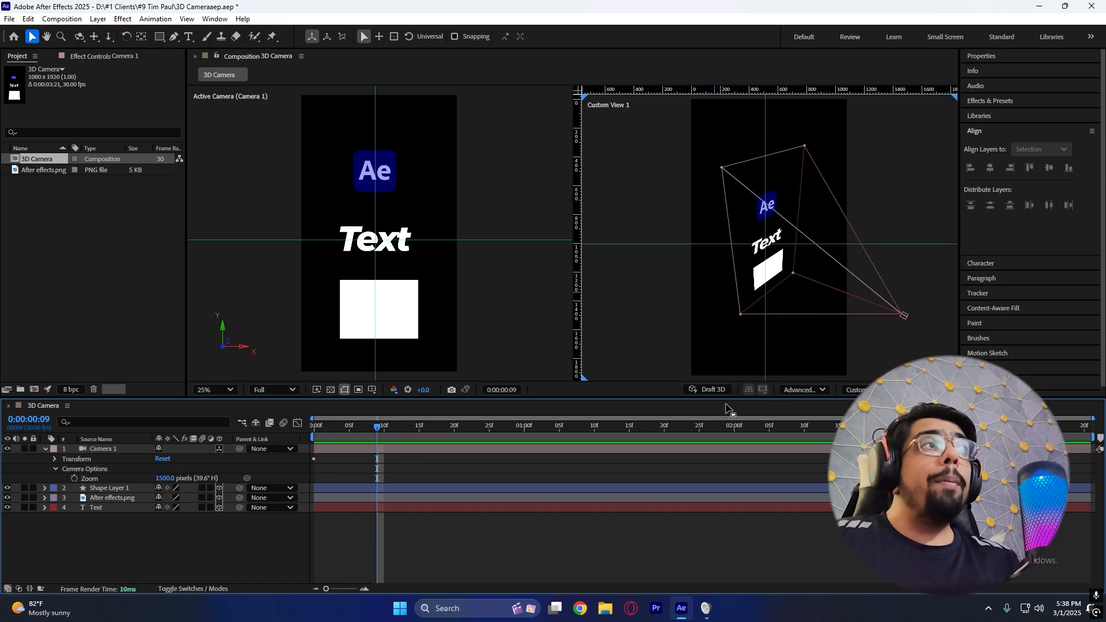
Switch the composition's 3D renderer to Classic 3D and select Camera 1's Camera Options
left_click(817, 391)
left_click(814, 414)
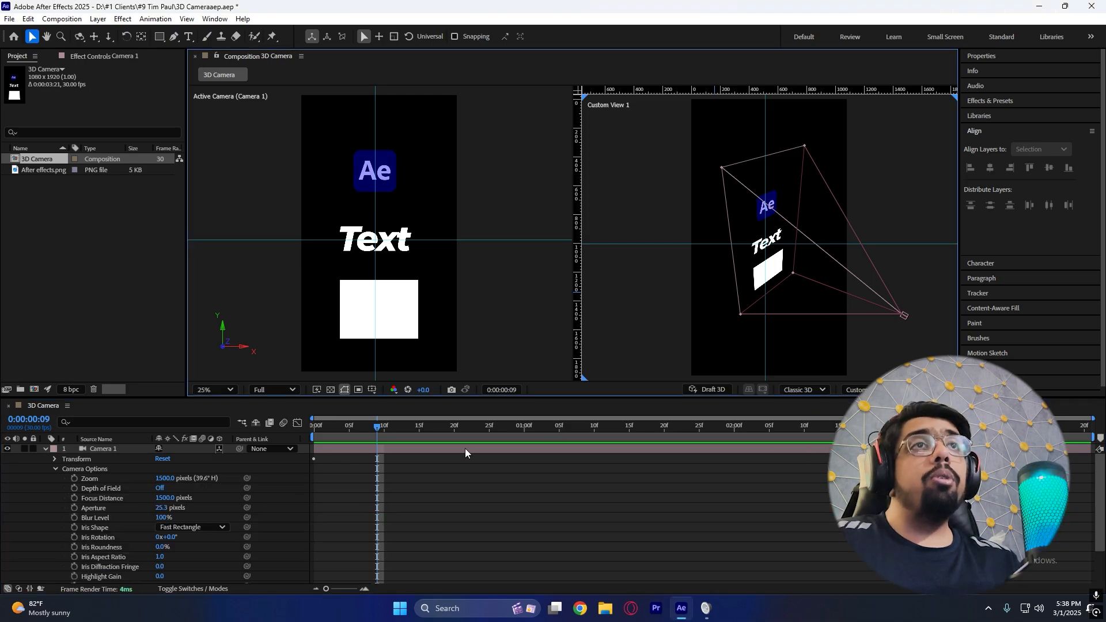
left_click(89, 469)
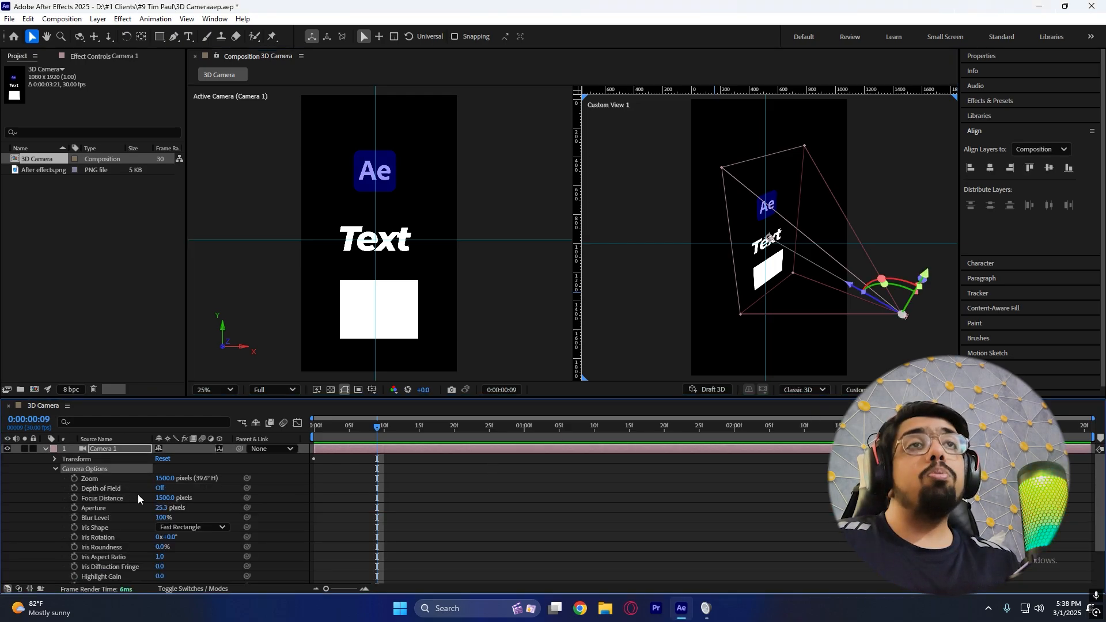
Try increasing Camera 1's Zoom to about 1979 pixels and undo the change
left_click_drag(165, 479, 213, 505)
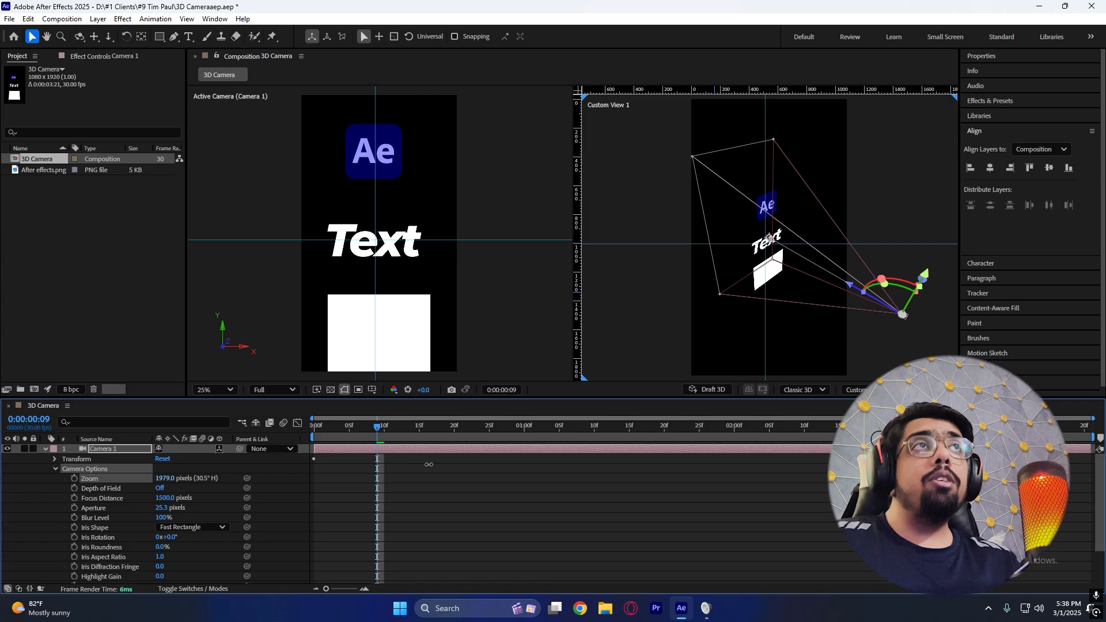
key("ctrl+z")
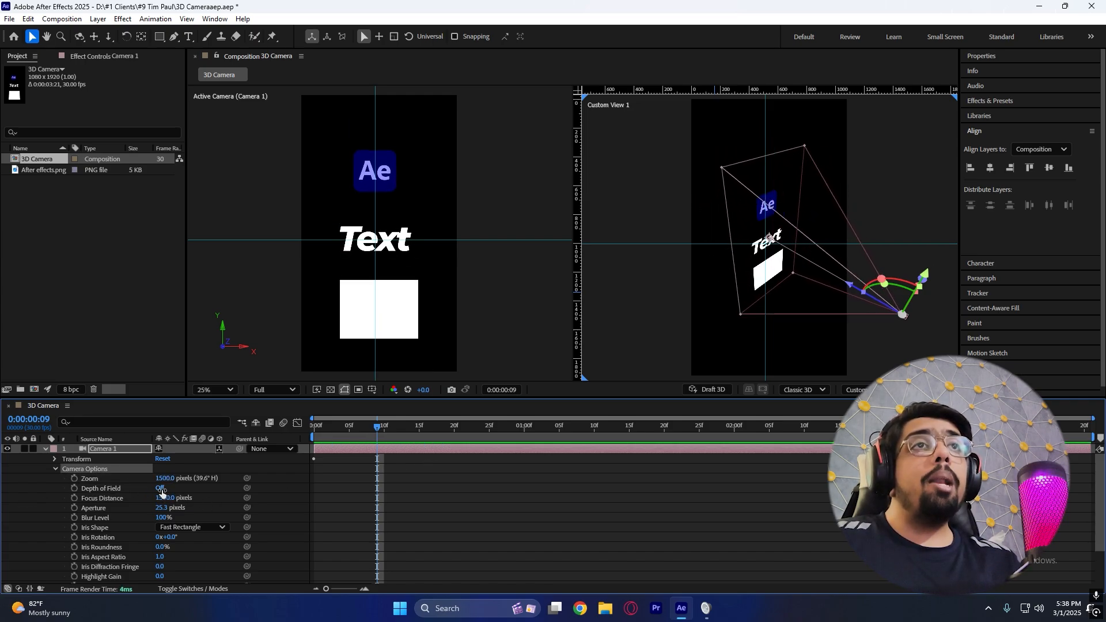
Turn on Camera 1's Depth of Field, with Focus Distance at 676 pixels and Aperture at 274.3 pixels
left_click(160, 489)
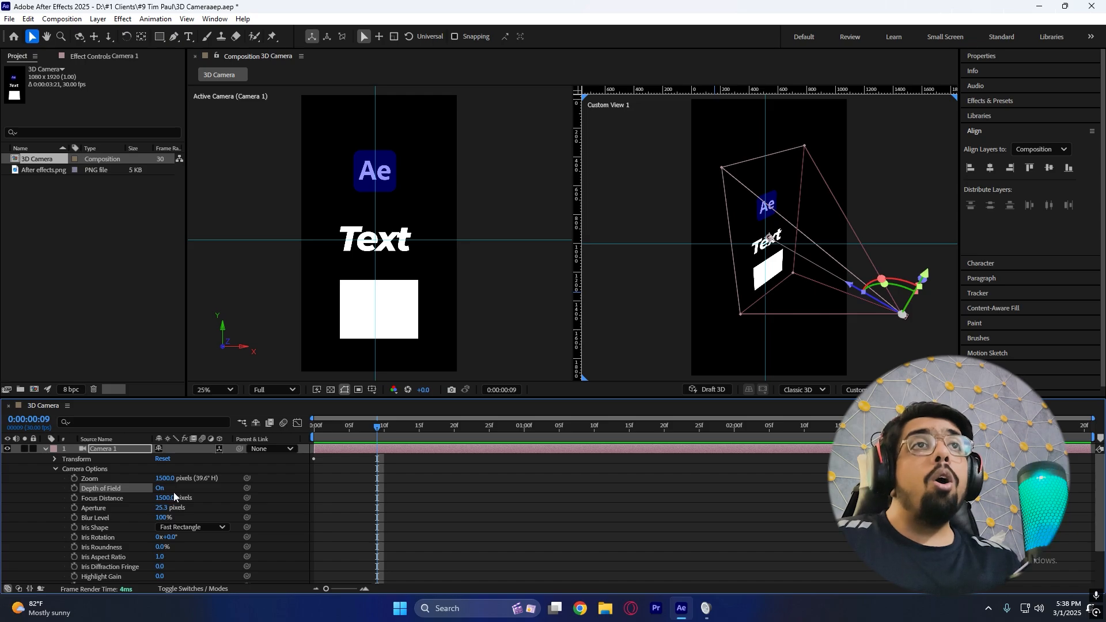
left_click_drag(165, 498, 3, 539)
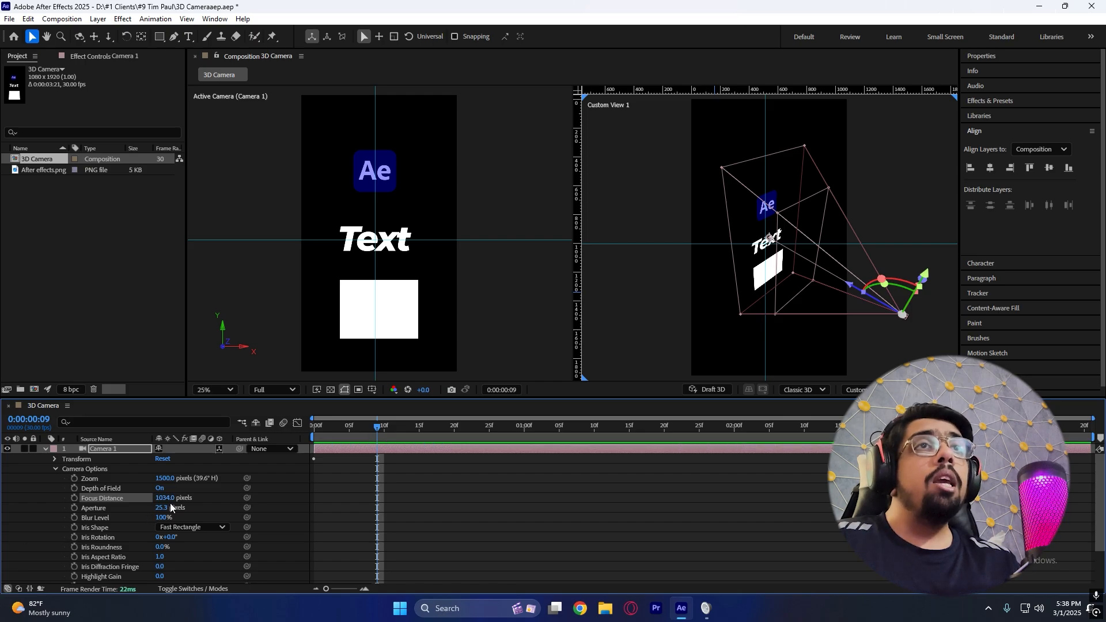
left_click_drag(145, 495, 23, 501)
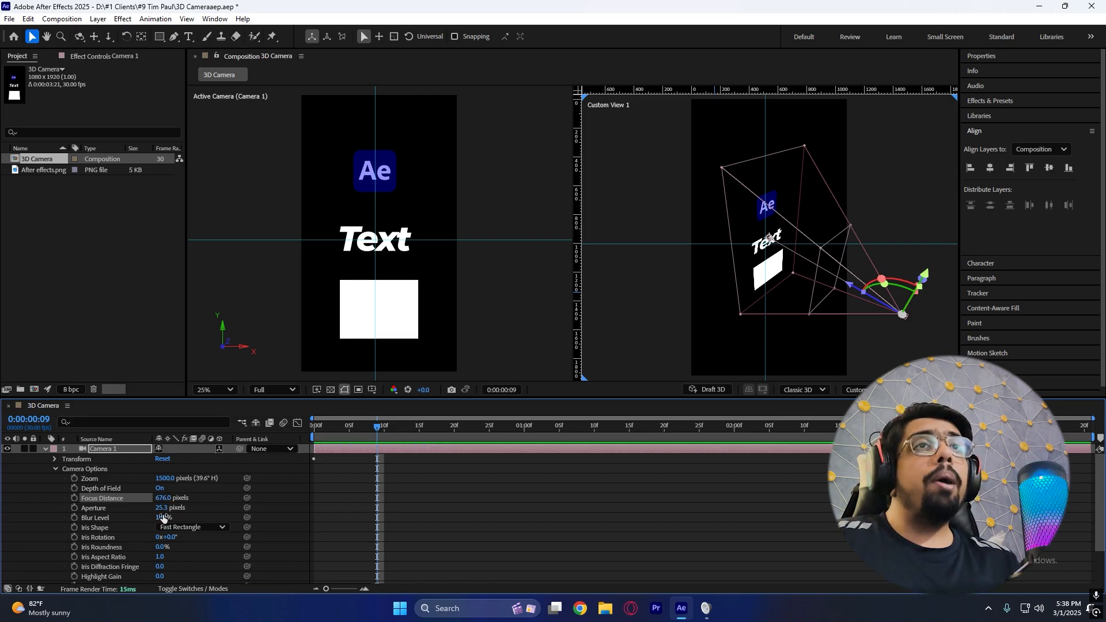
left_click_drag(163, 507, 308, 507)
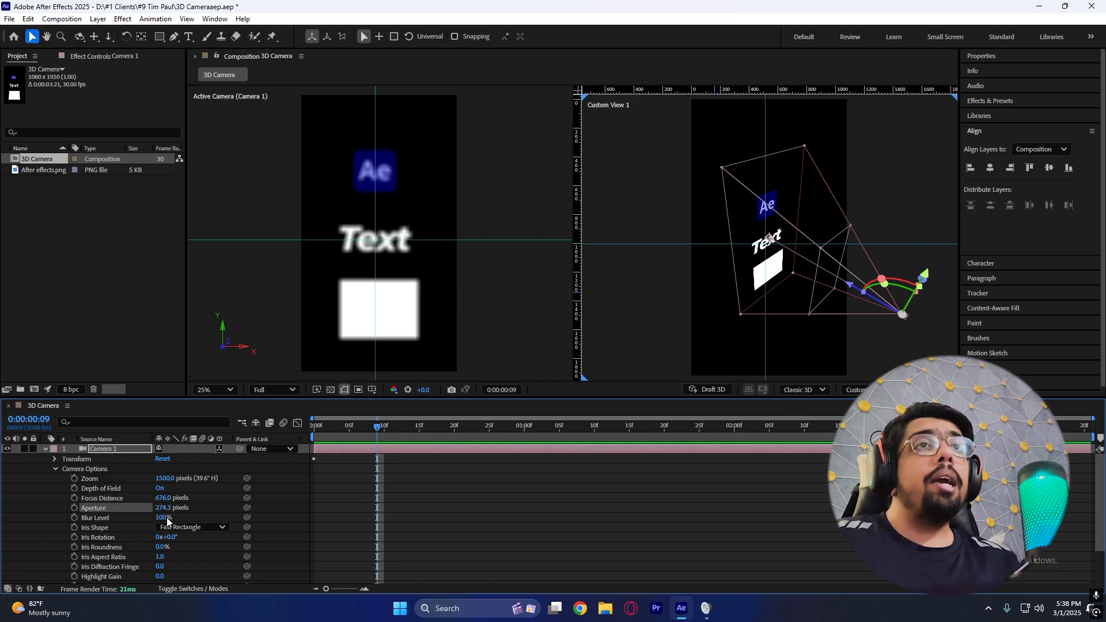
Raise Camera 1's Blur Level to 269% and set its Focus Distance to 2811 pixels
left_click_drag(163, 517, 260, 526)
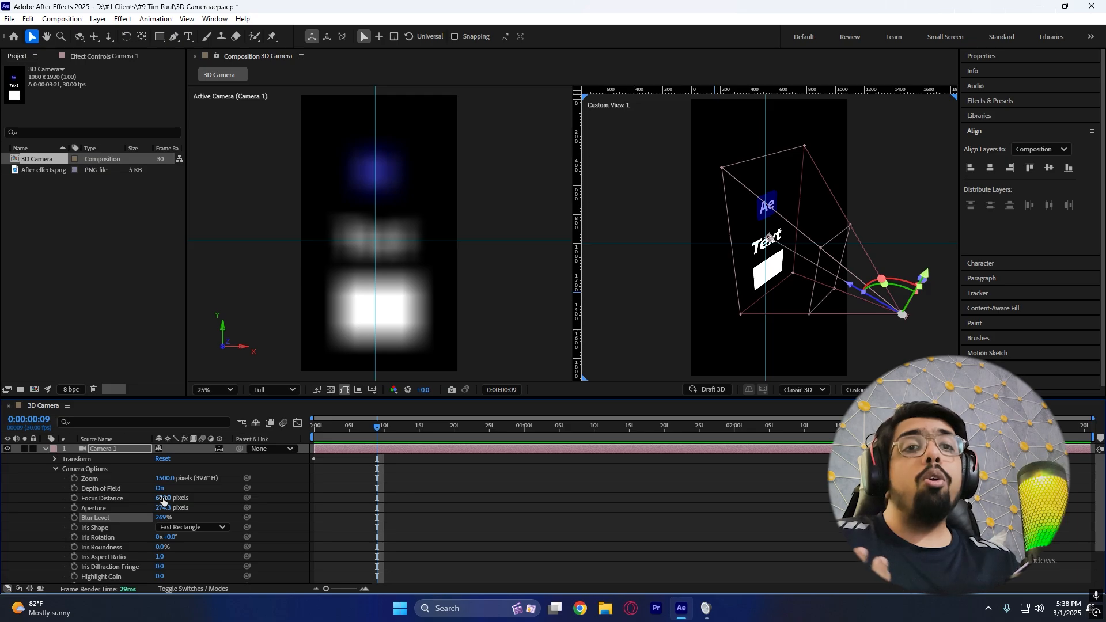
left_click_drag(163, 502, 483, 476)
mouse_move(169, 497)
left_mouse_down()
mouse_move(216, 498)
mouse_move(178, 500)
left_mouse_up()
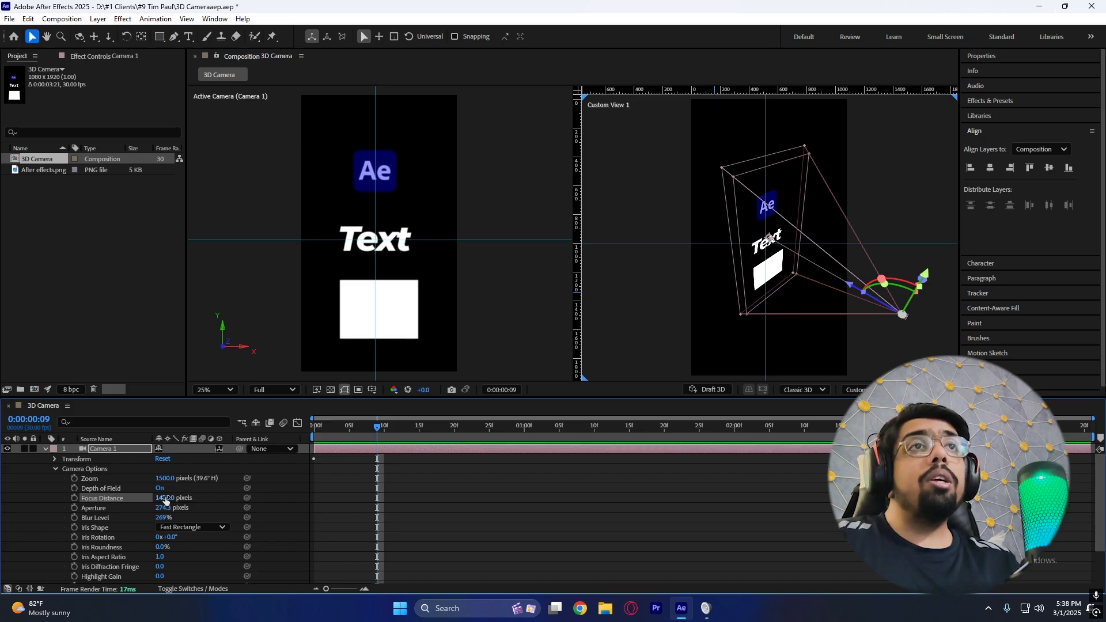
left_click_drag(167, 502, 461, 497)
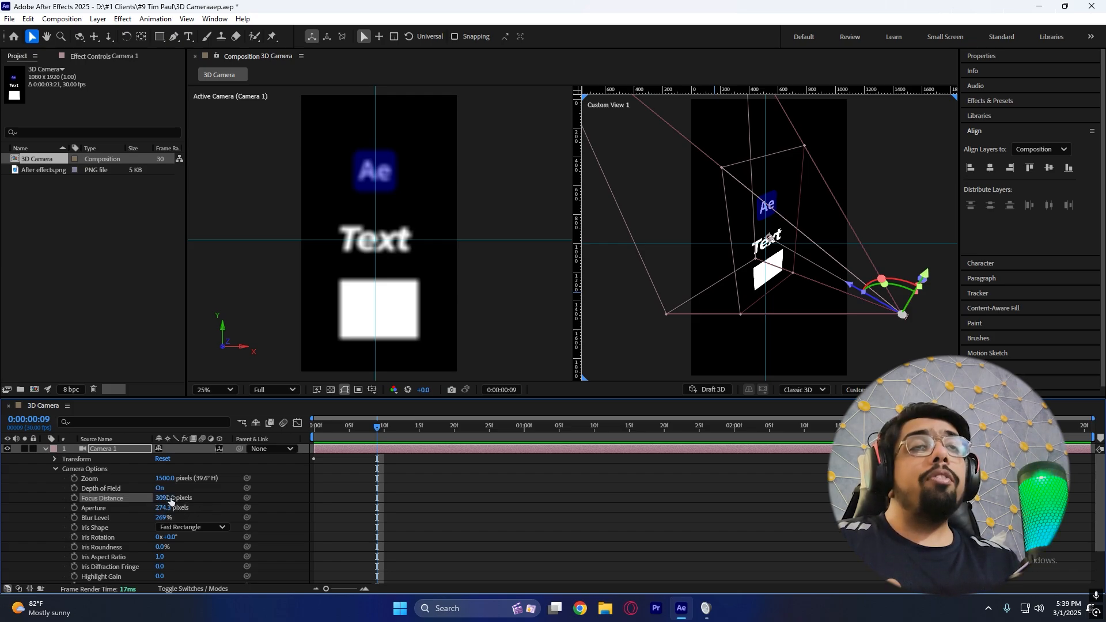
left_click_drag(163, 498, 192, 523)
Examine Camera 1's remaining Camera Options under the Classic 3D renderer, including the iris and highlight settings
scroll(106, 530, "down", 1)
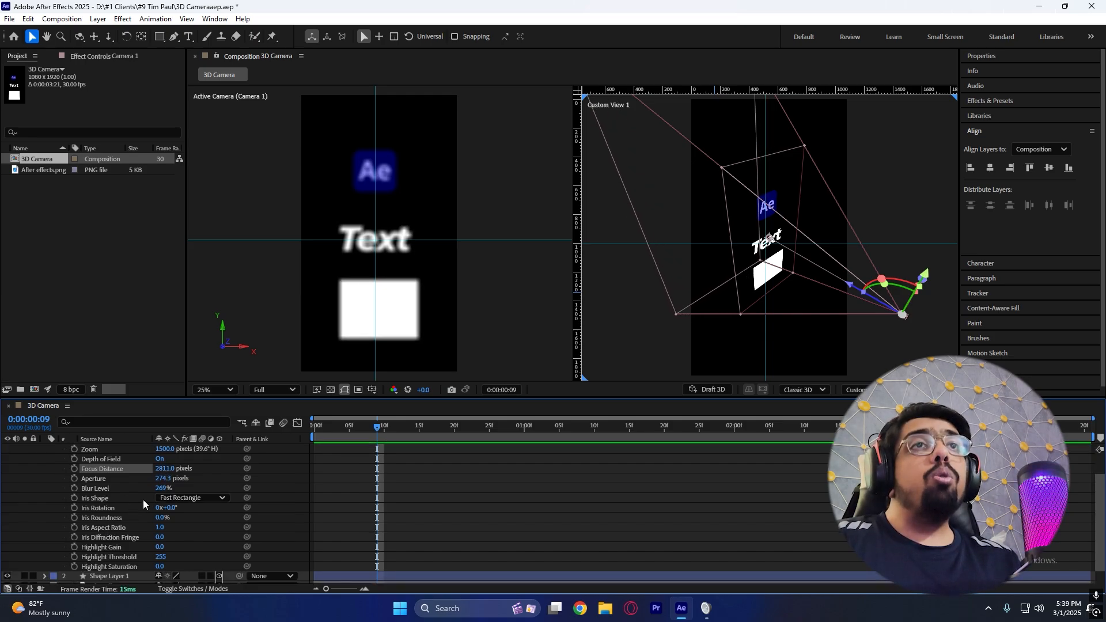
left_click(116, 486)
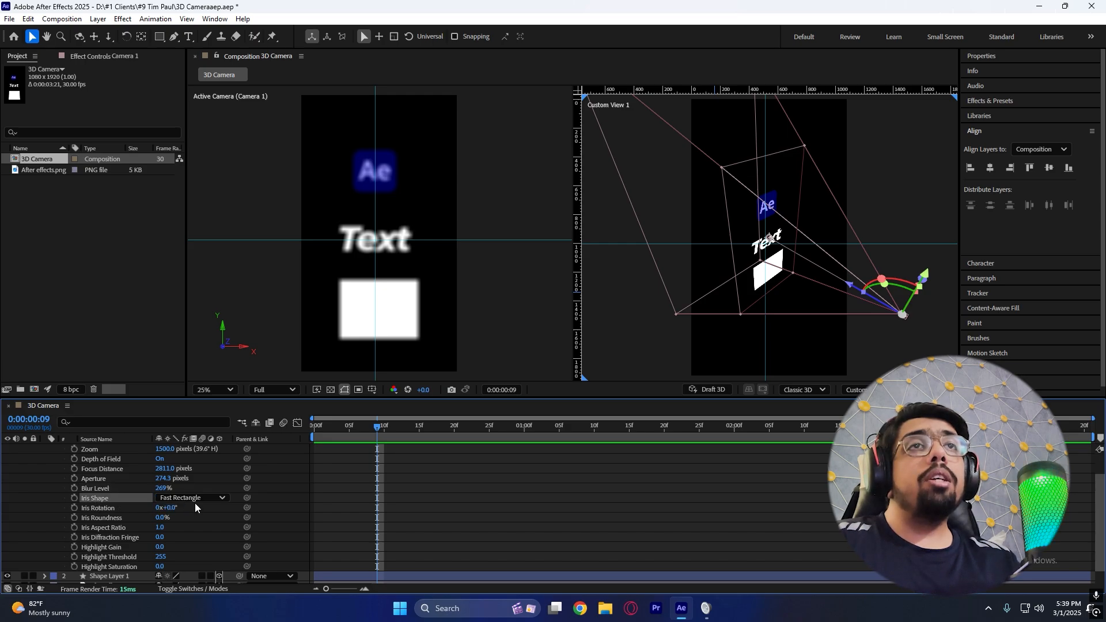
left_click(196, 500)
left_click(106, 516)
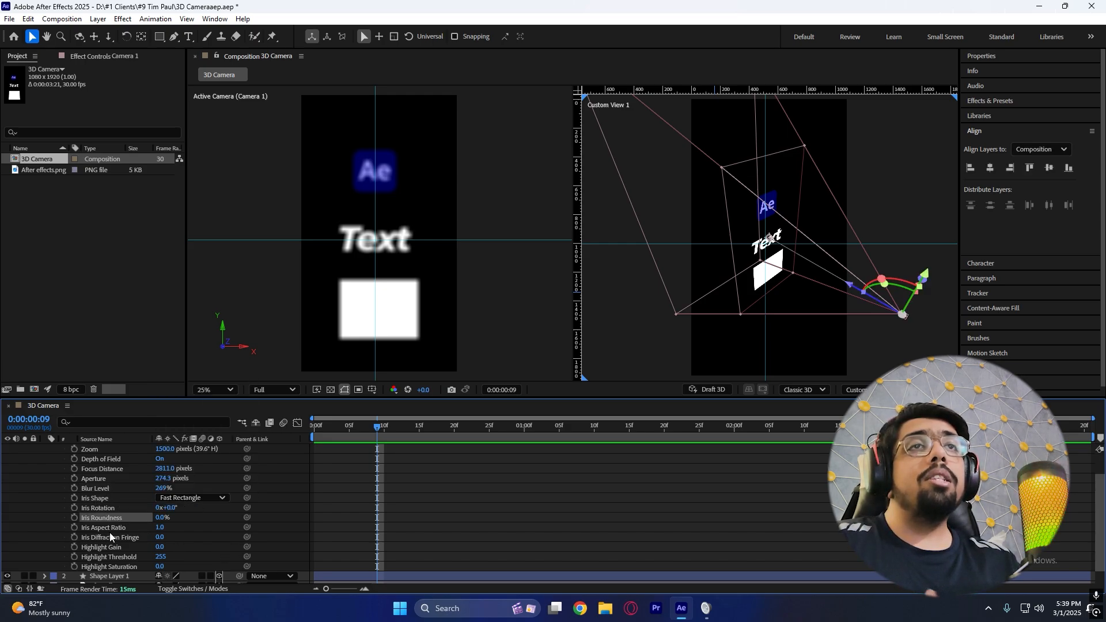
scroll(193, 554, "up", 1)
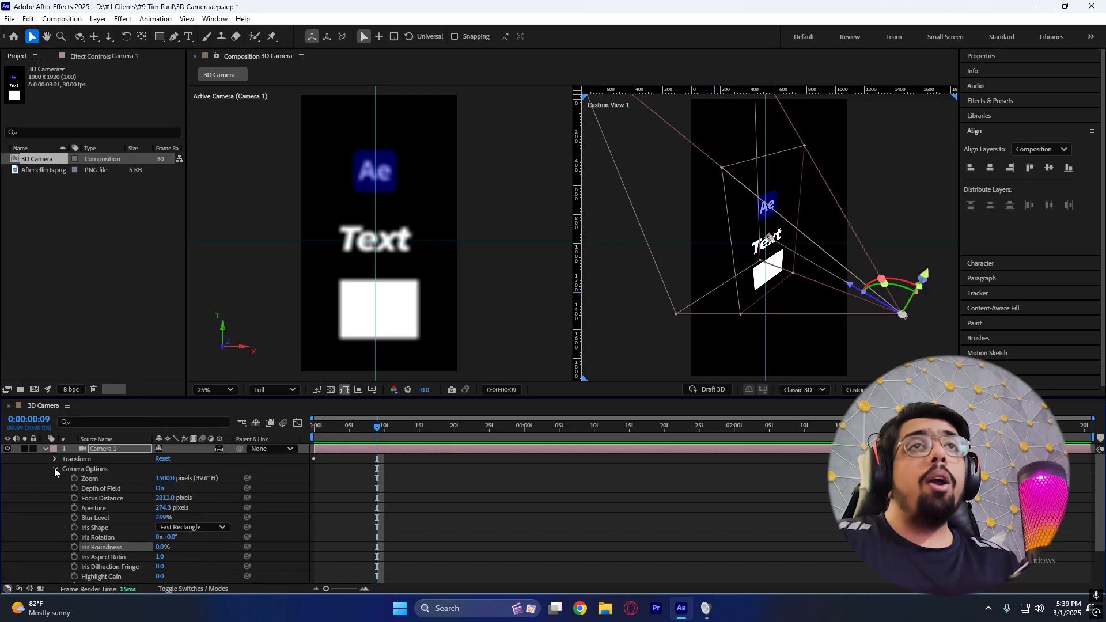
scroll(120, 504, "down", 1)
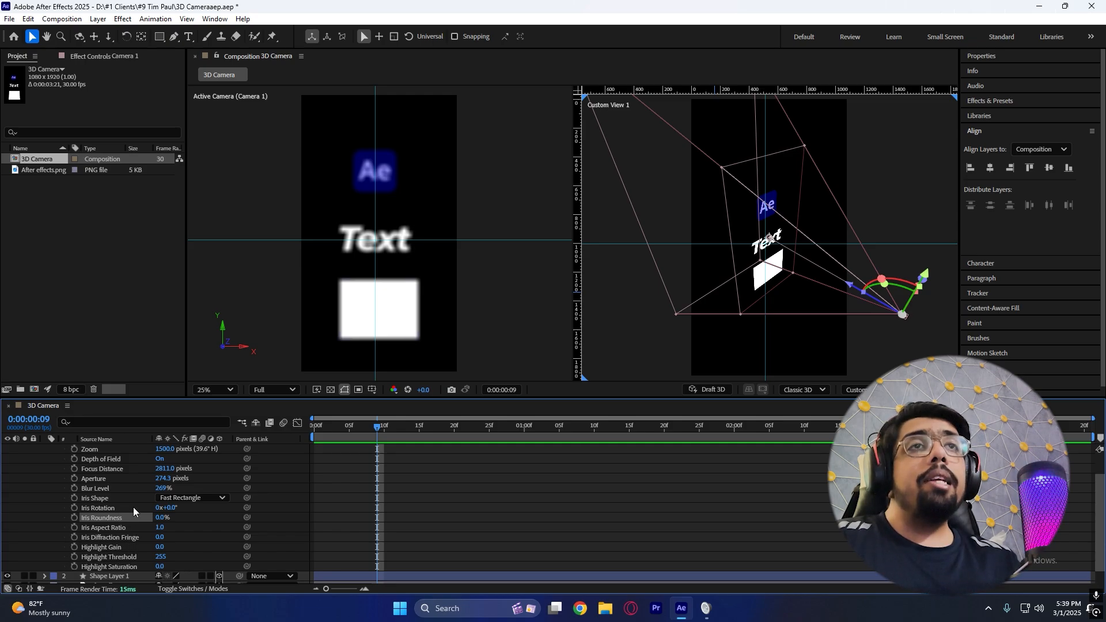
scroll(131, 523, "up", 1)
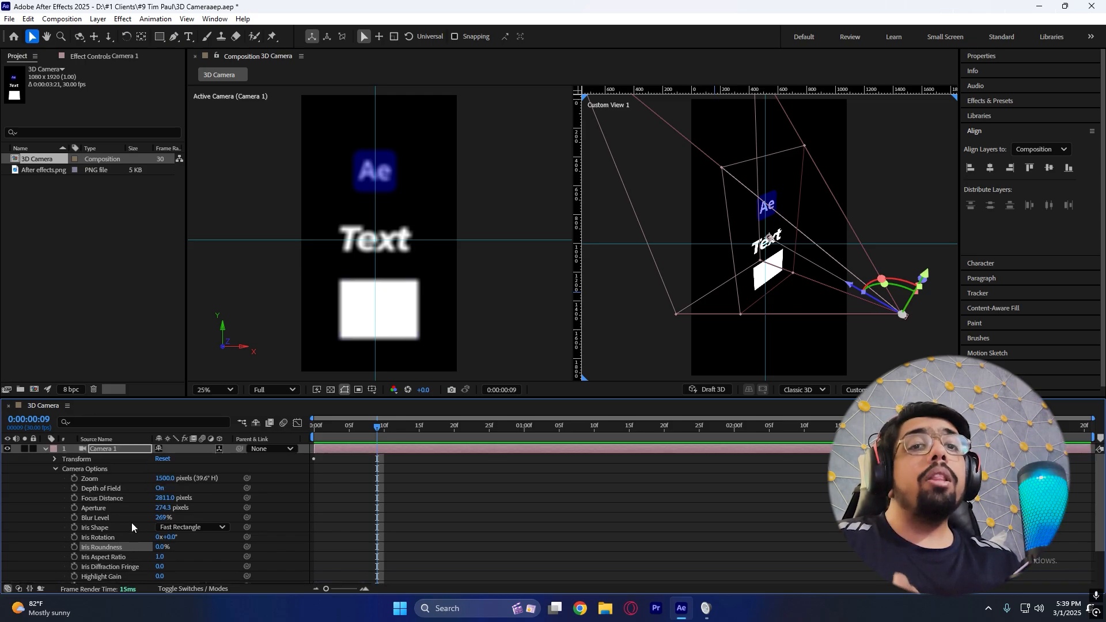
left_click(55, 469)
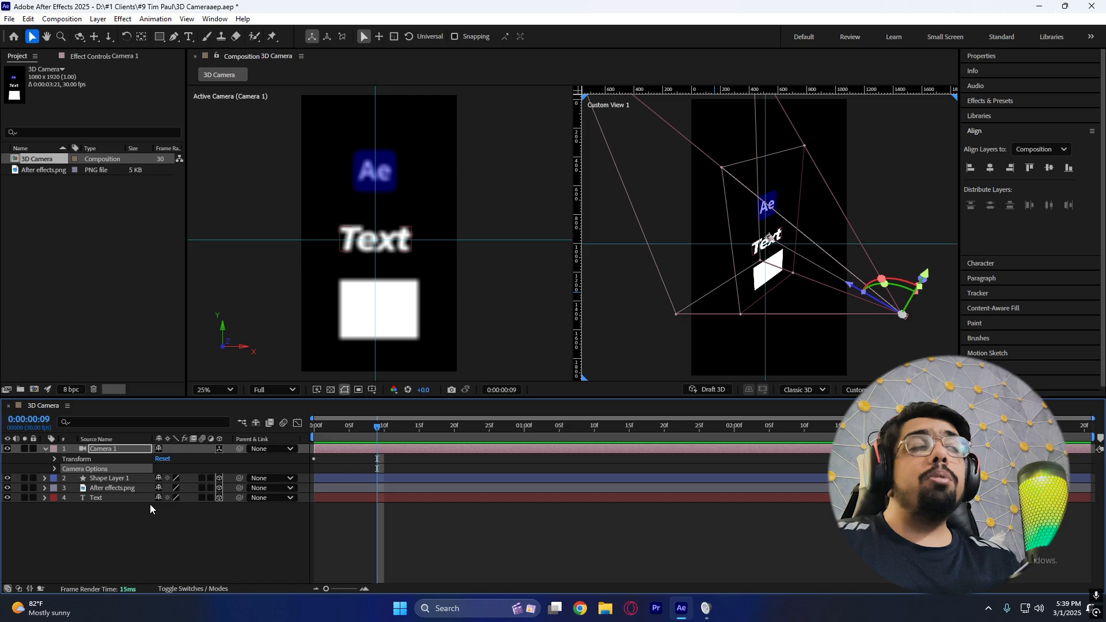
left_click(821, 390)
left_click(821, 390)
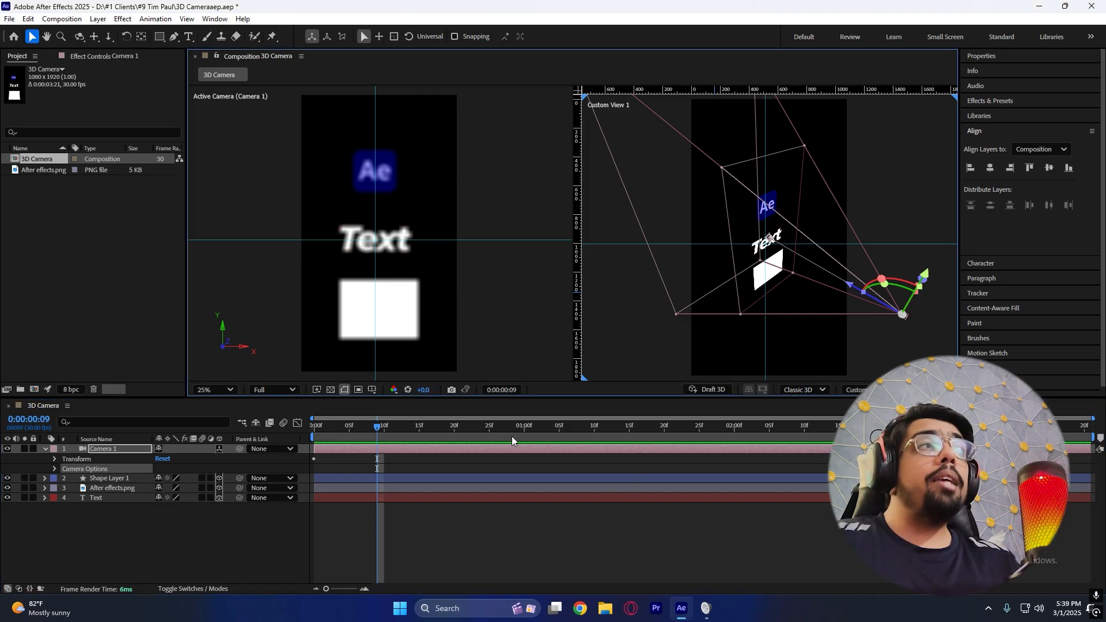
left_click(55, 468)
scroll(137, 485, "down", 5)
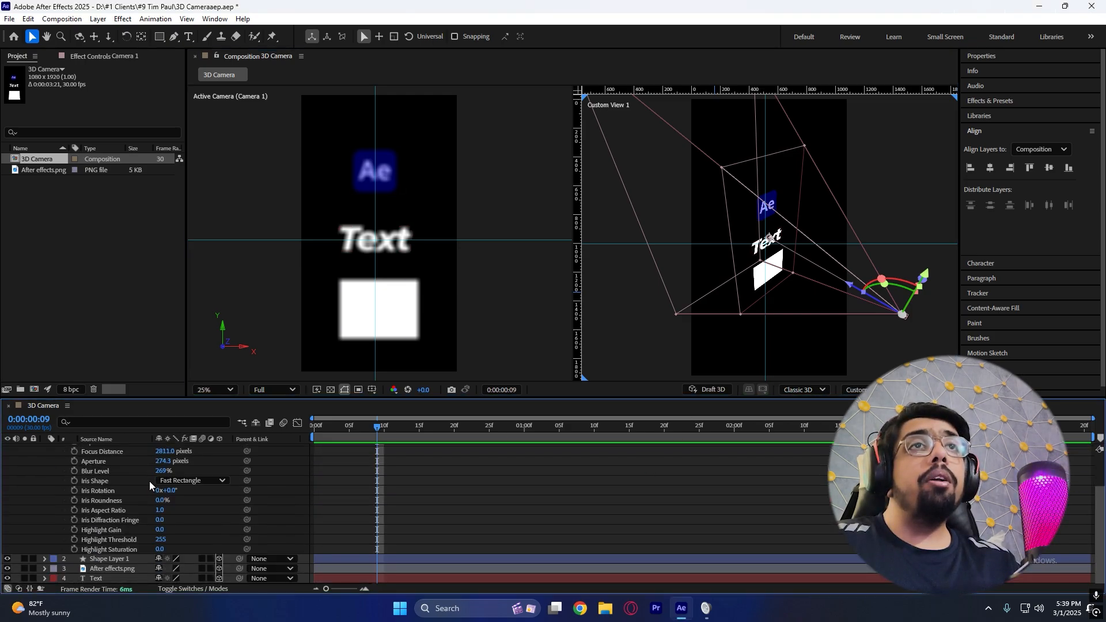
scroll(150, 481, "up", 4)
scroll(130, 486, "up", 2)
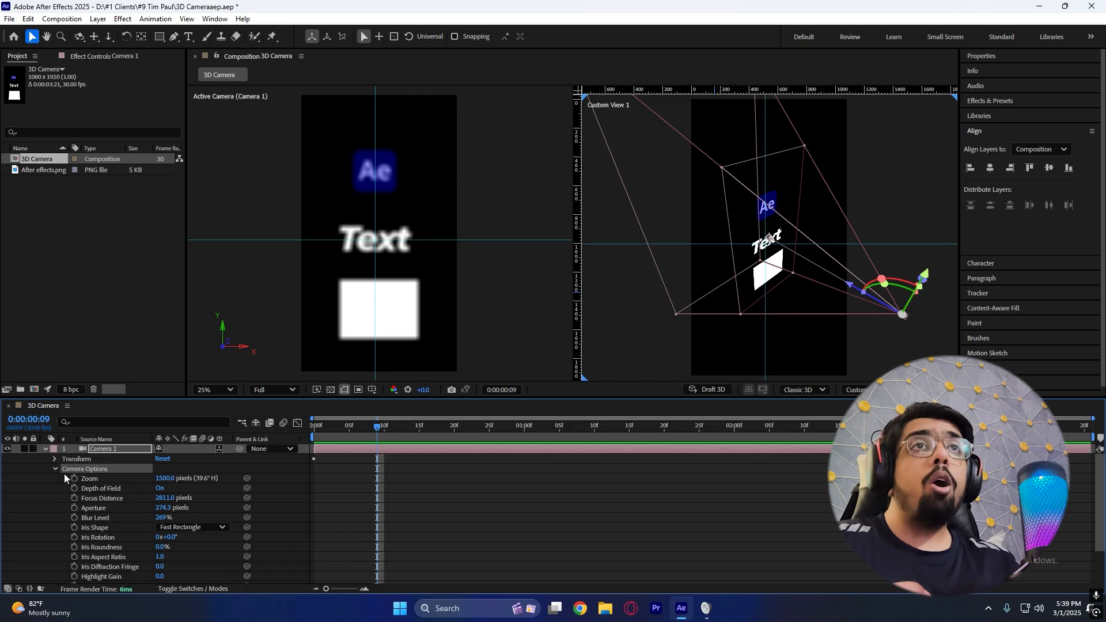
left_click(56, 470)
Switch the 3D renderer to Advanced 3D and compare Camera 1's Camera Options there with those under Cinema 4D
left_click(806, 389)
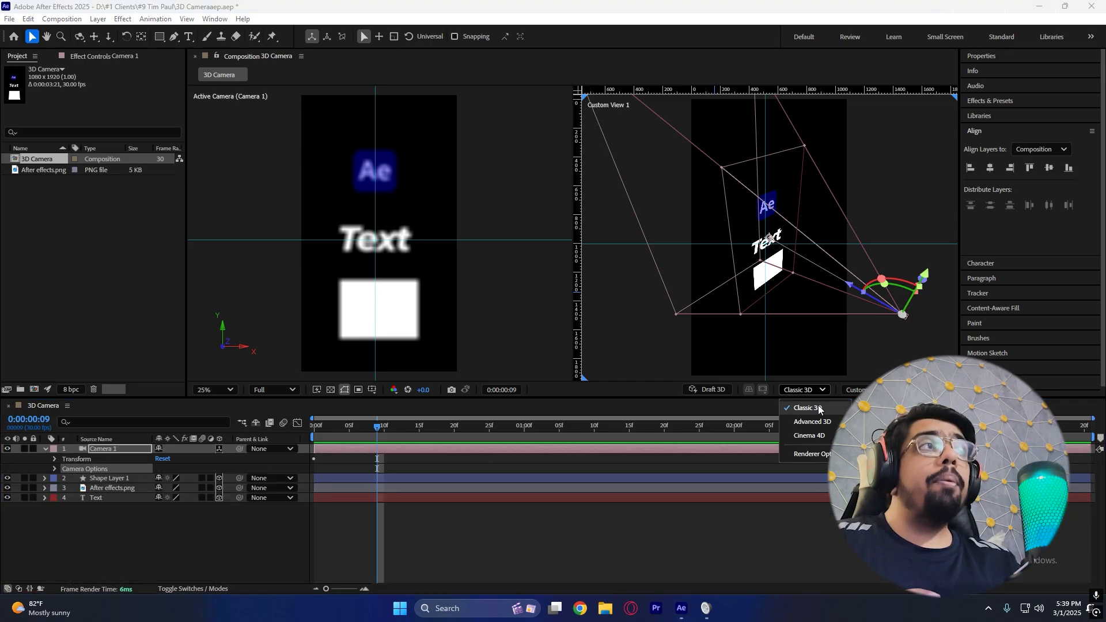
left_click(806, 414)
left_click(55, 469)
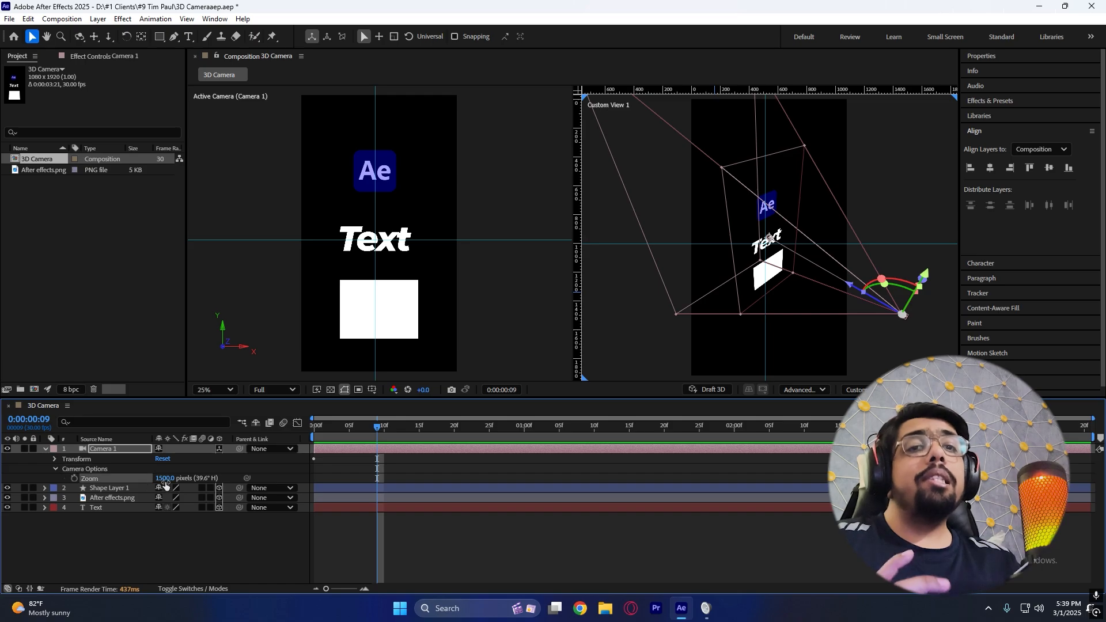
left_click_drag(168, 479, 335, 514)
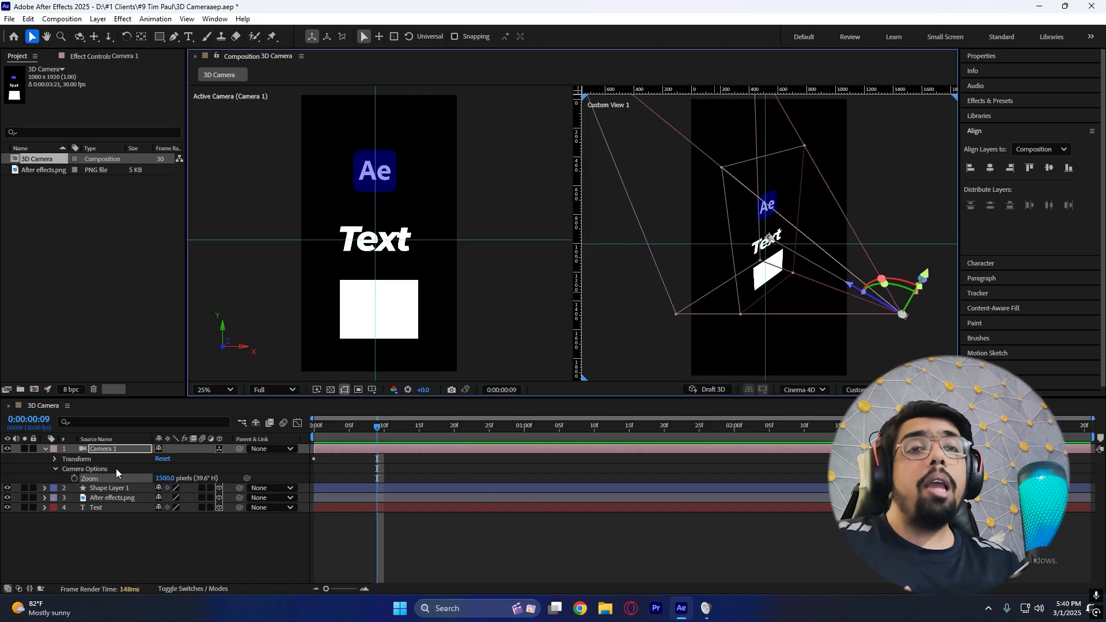
left_click(94, 469)
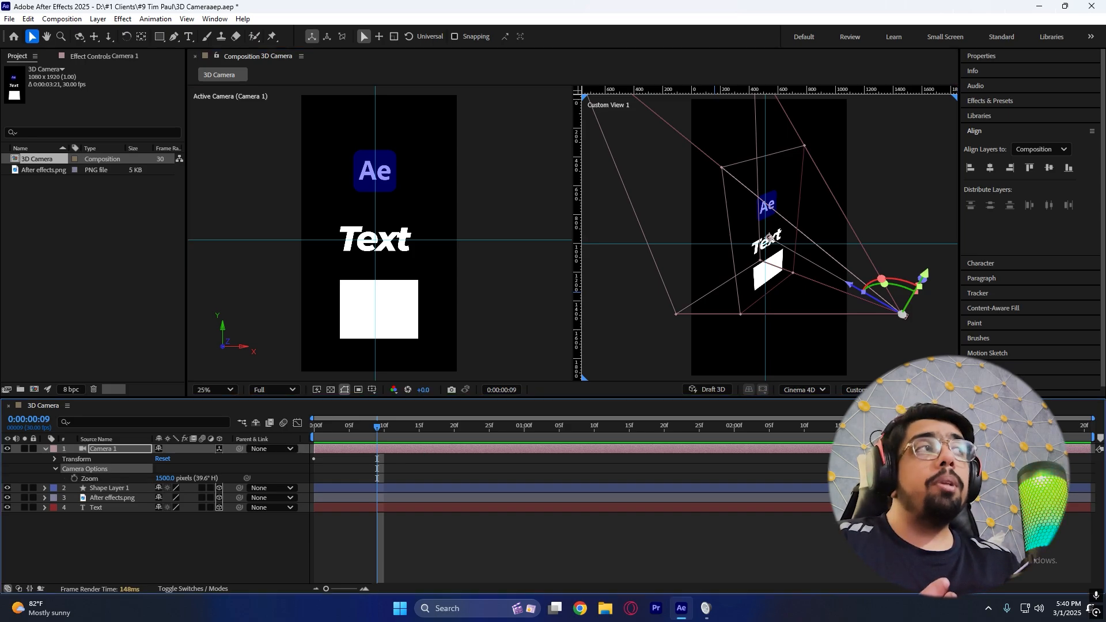
left_click(357, 466)
left_click_drag(361, 430, 392, 449)
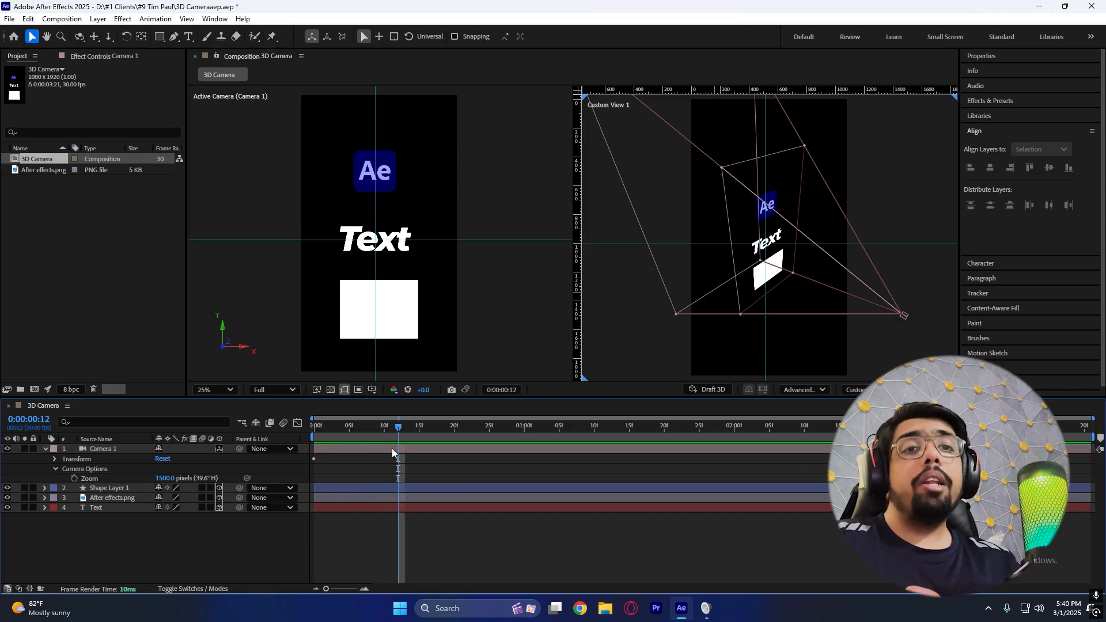
Switch the renderer back to Classic 3D, check and collapse Camera 1's options, and move the current time to frame 21
left_click(806, 389)
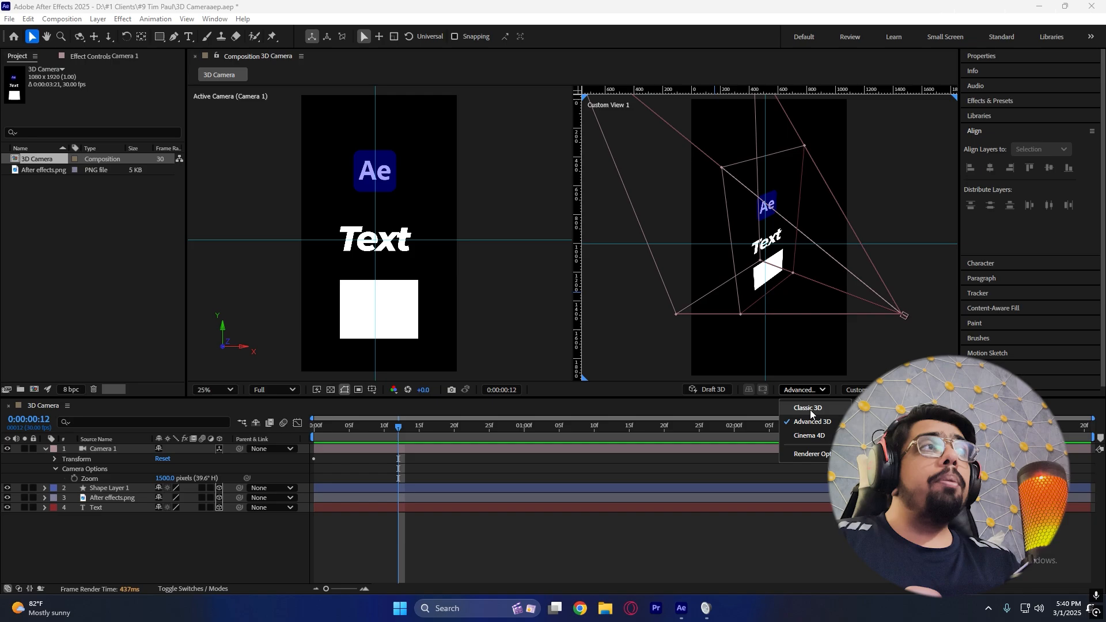
left_click(812, 412)
left_click(54, 468)
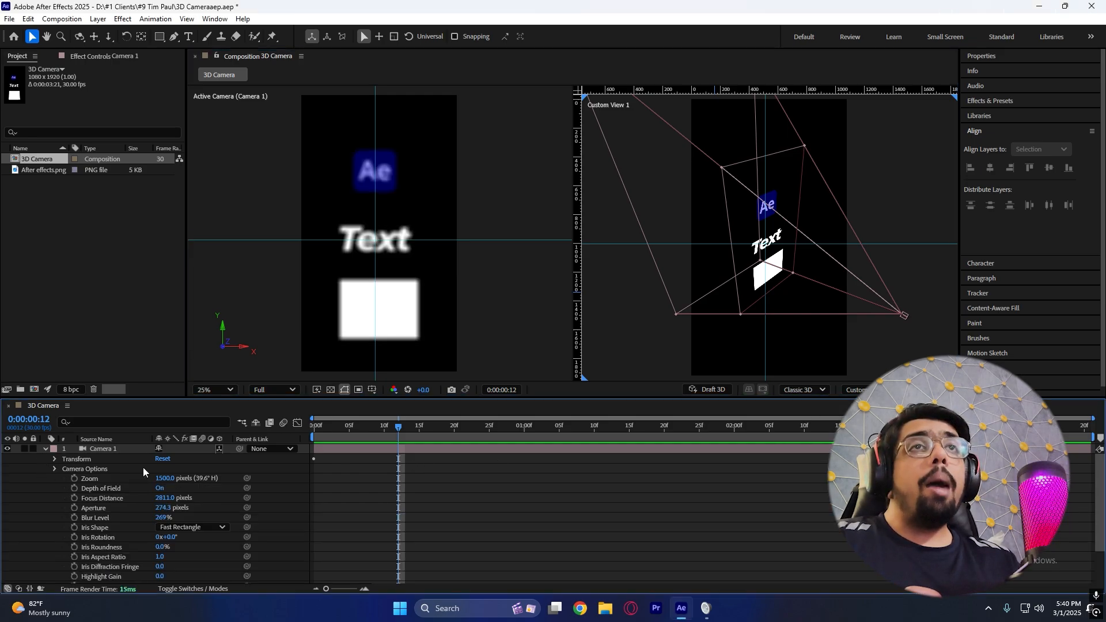
left_click(115, 478)
left_click_drag(397, 436, 462, 437)
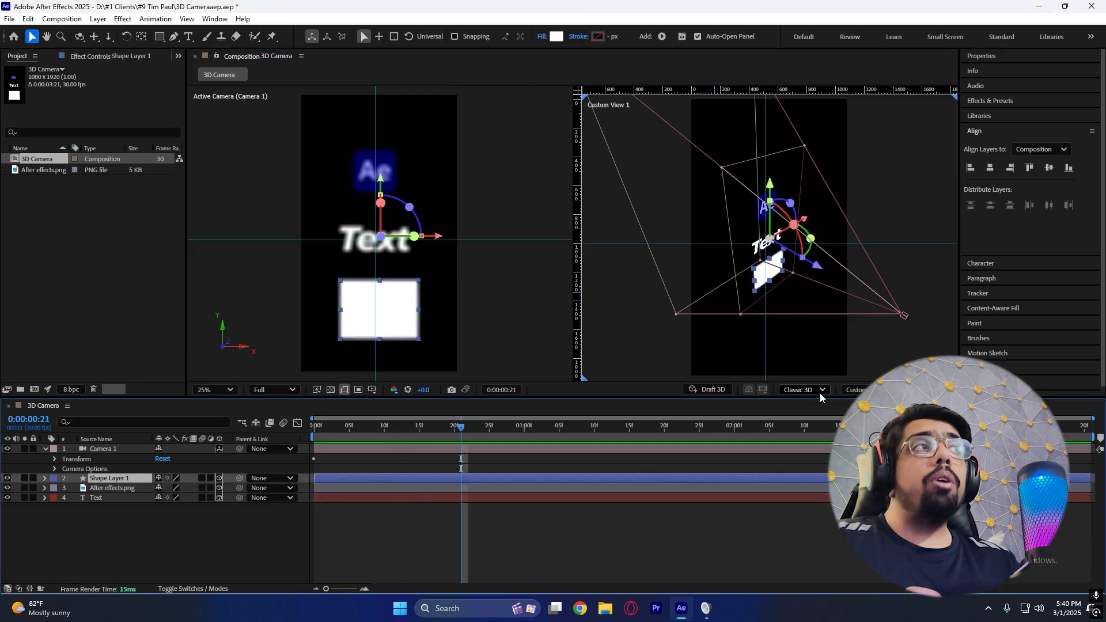
Set the composition's 3D renderer to Advanced 3D and clear the layer selection
left_click(804, 390)
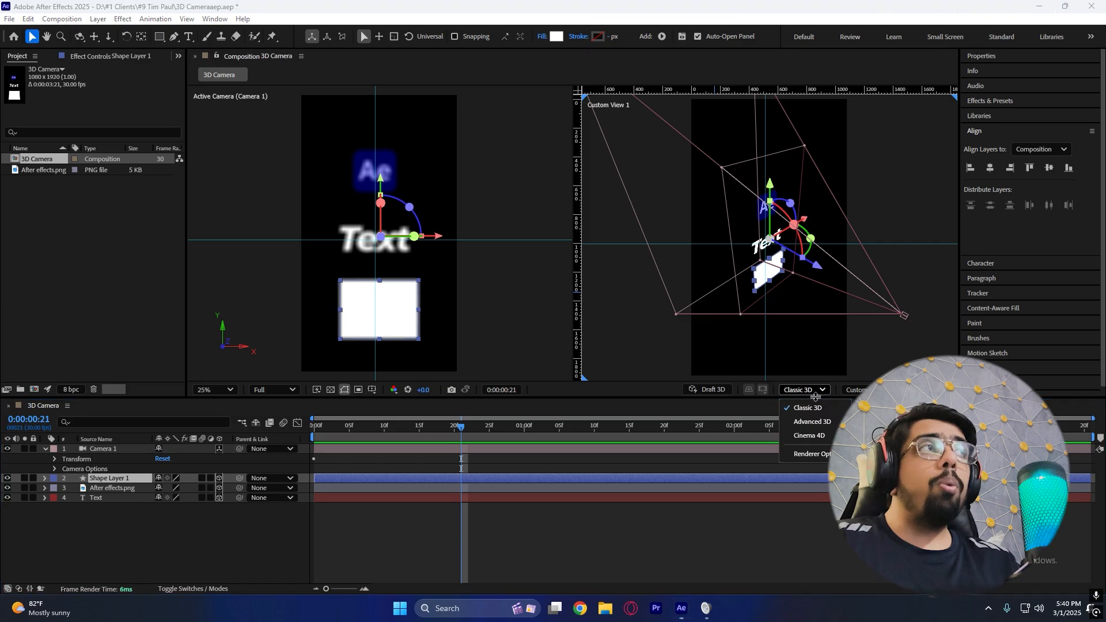
left_click(814, 422)
left_click(583, 464)
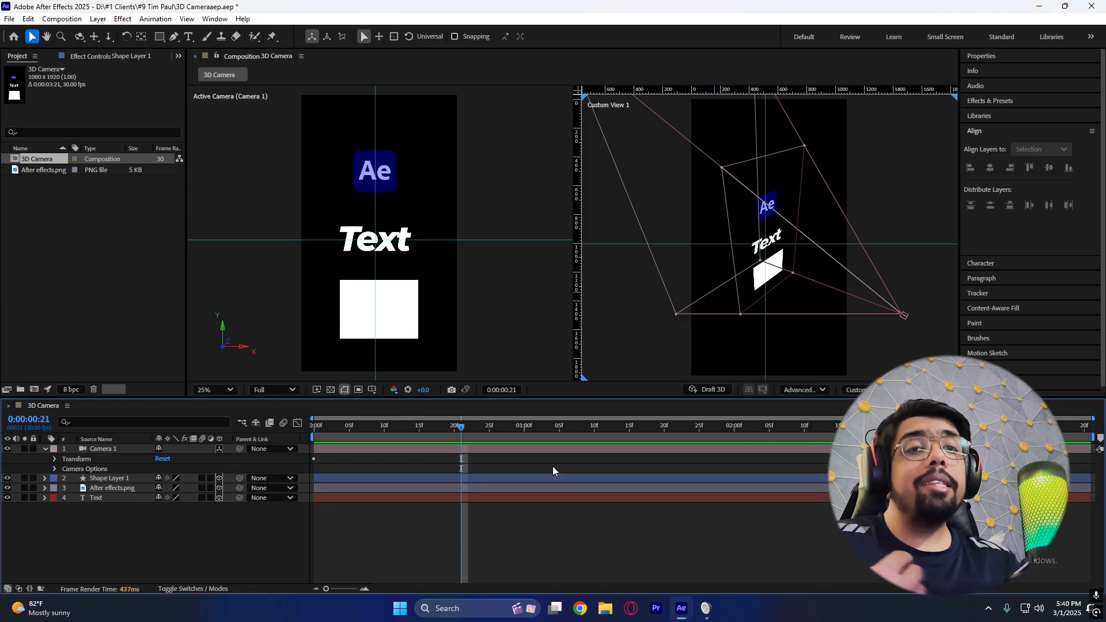
left_click(327, 436)
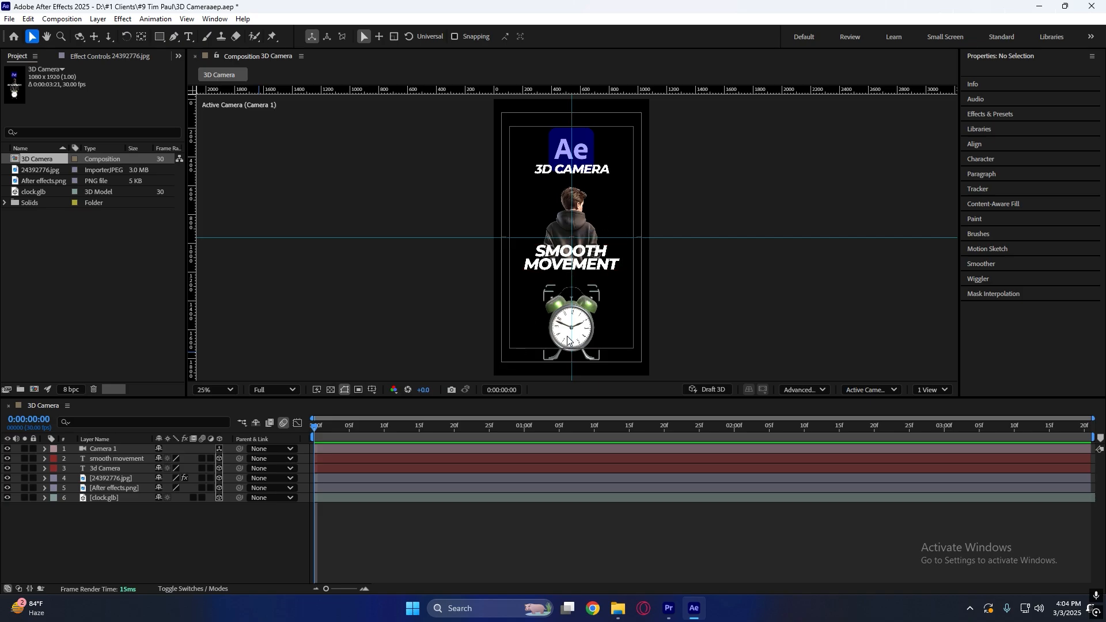
Examine the logo, text, person image and clock model that make up the 3D Camera composition
left_click(573, 255)
left_click(576, 199)
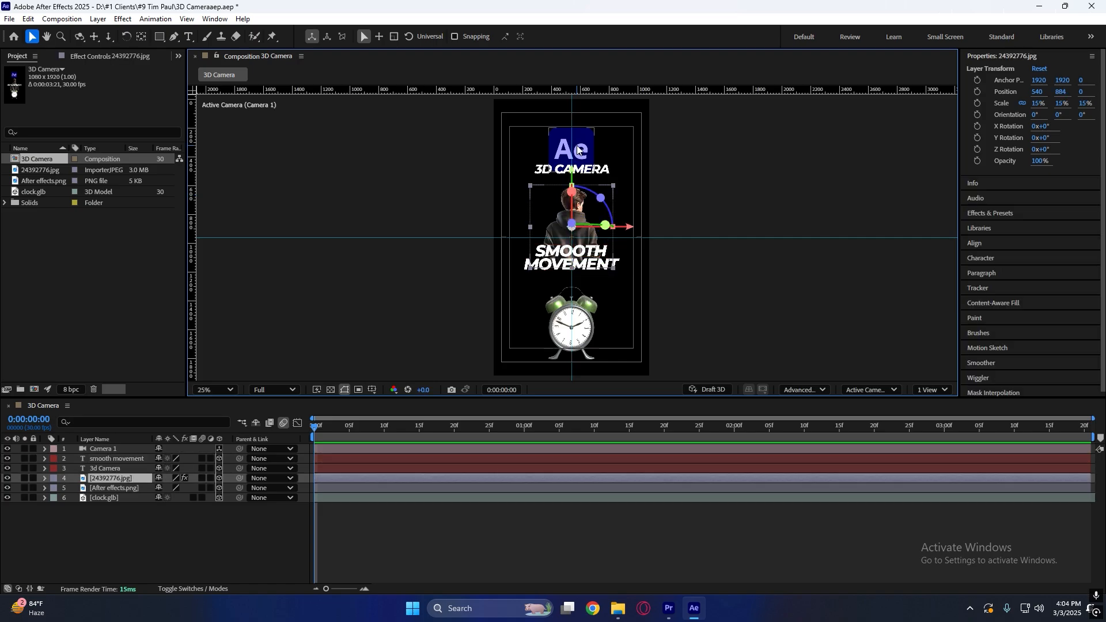
left_click(355, 538)
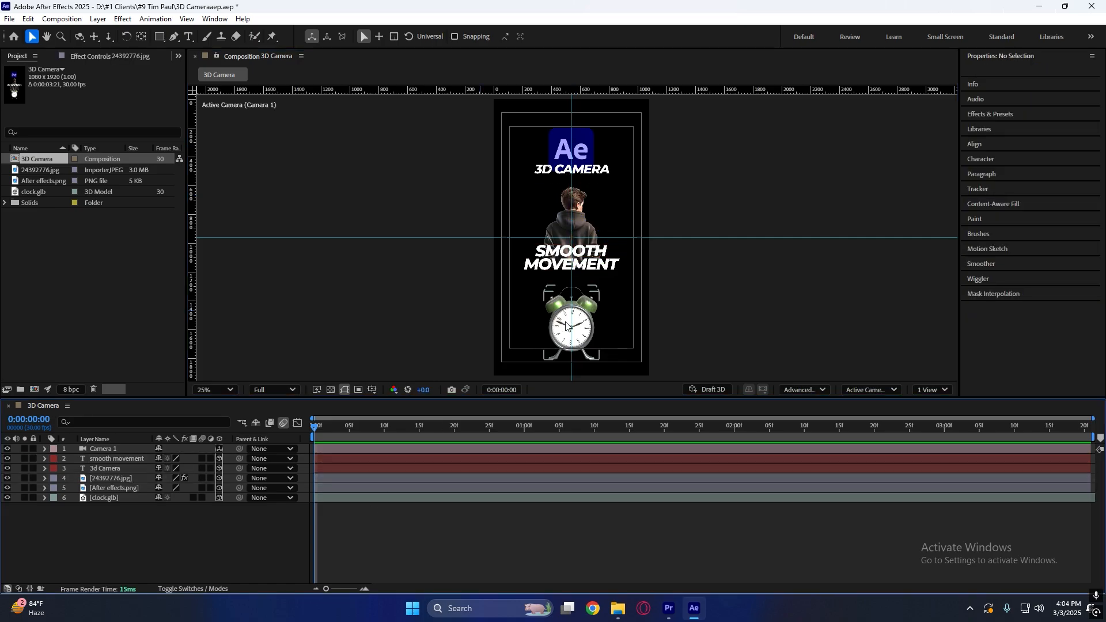
scroll(571, 306, "down", 1)
scroll(572, 306, "up", 1)
scroll(569, 311, "down", 1)
scroll(573, 319, "up", 1)
scroll(912, 334, "down", 1)
scroll(909, 333, "up", 1)
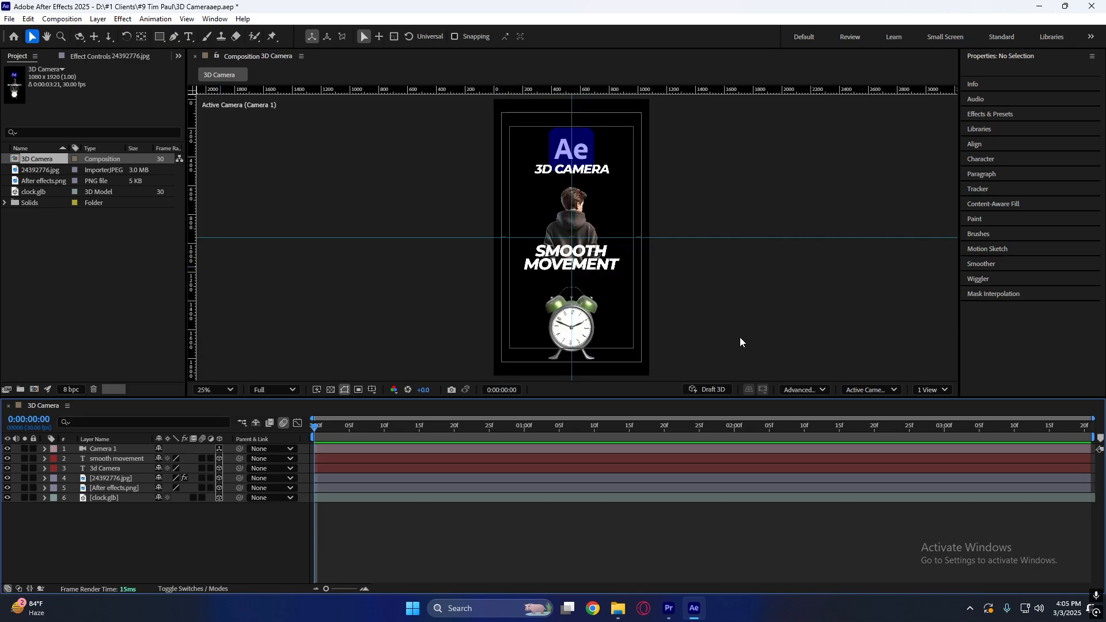
Show the composition in two views and enlarge the Active Camera view to 25%
left_click(924, 390)
left_click(936, 421)
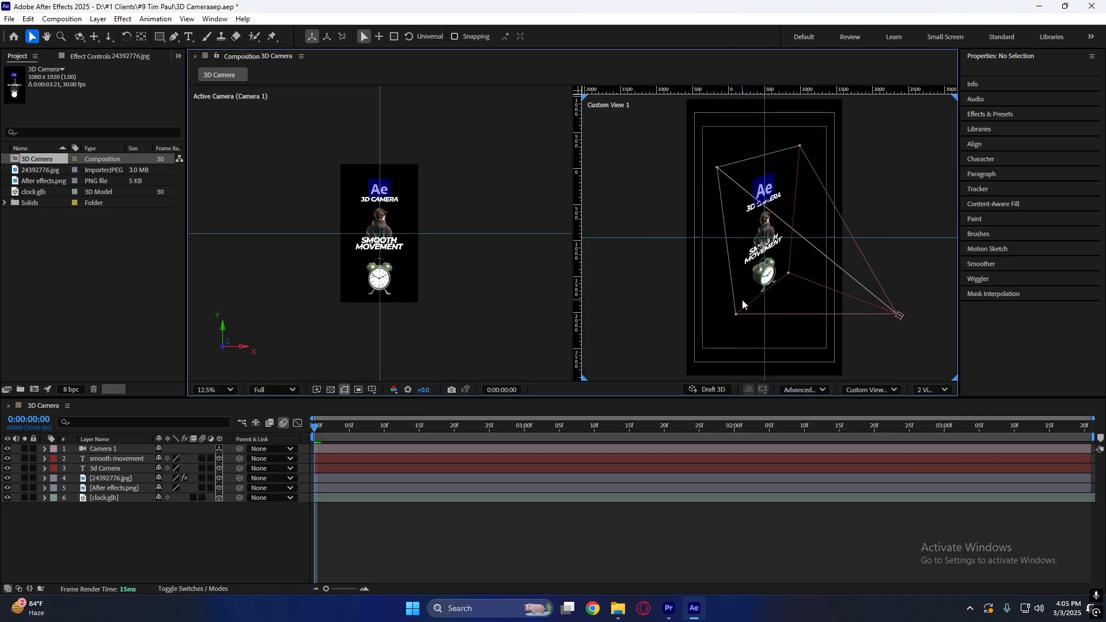
scroll(741, 300, "up", 1)
scroll(357, 291, "up", 1)
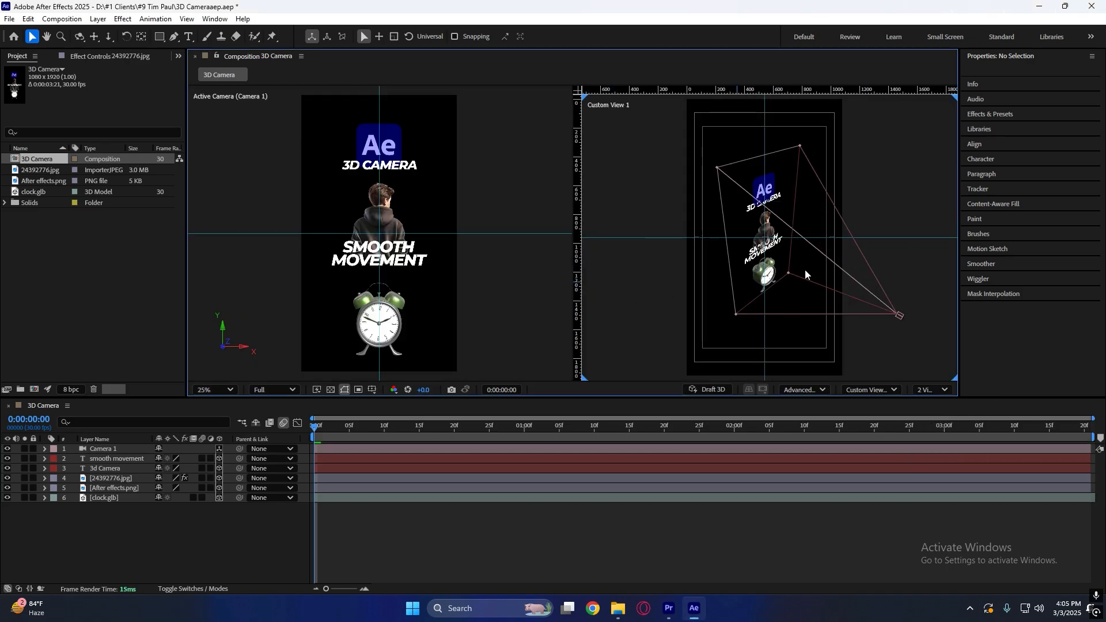
Move the smooth movement text layer below the 3d Camera layer and parent it to the 24392776.jpg layer
left_click(129, 467)
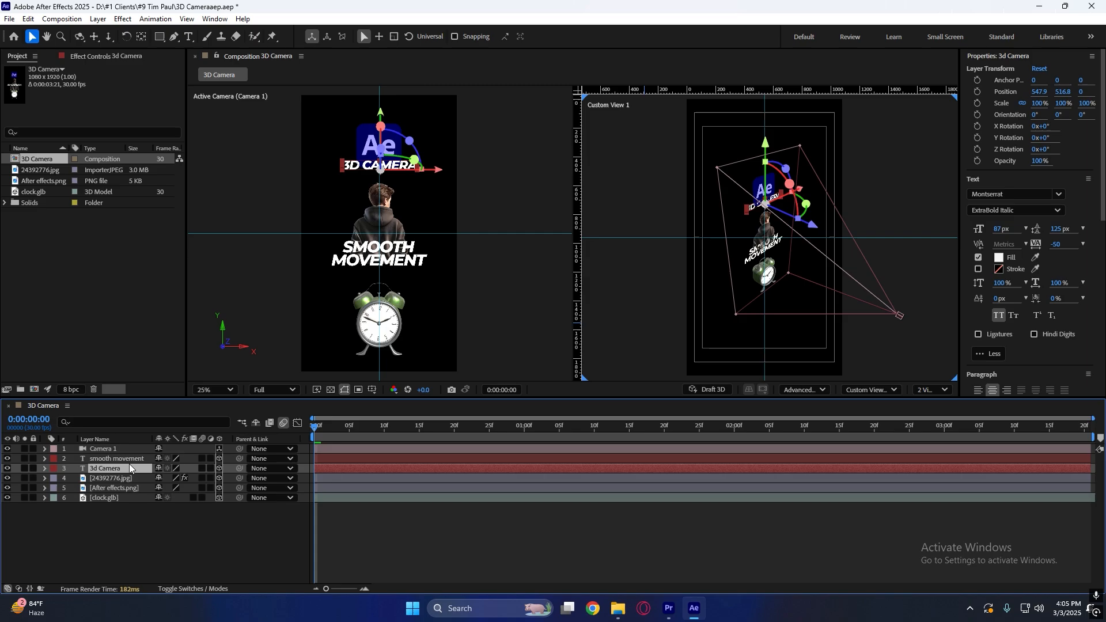
left_click(128, 459)
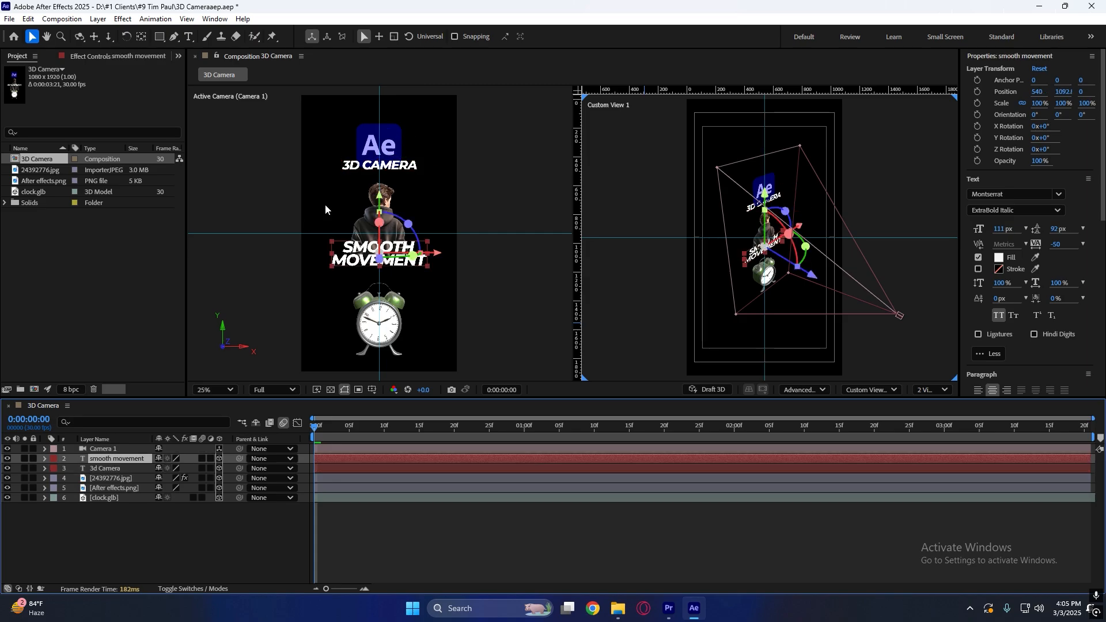
left_click(113, 468)
left_click(117, 478)
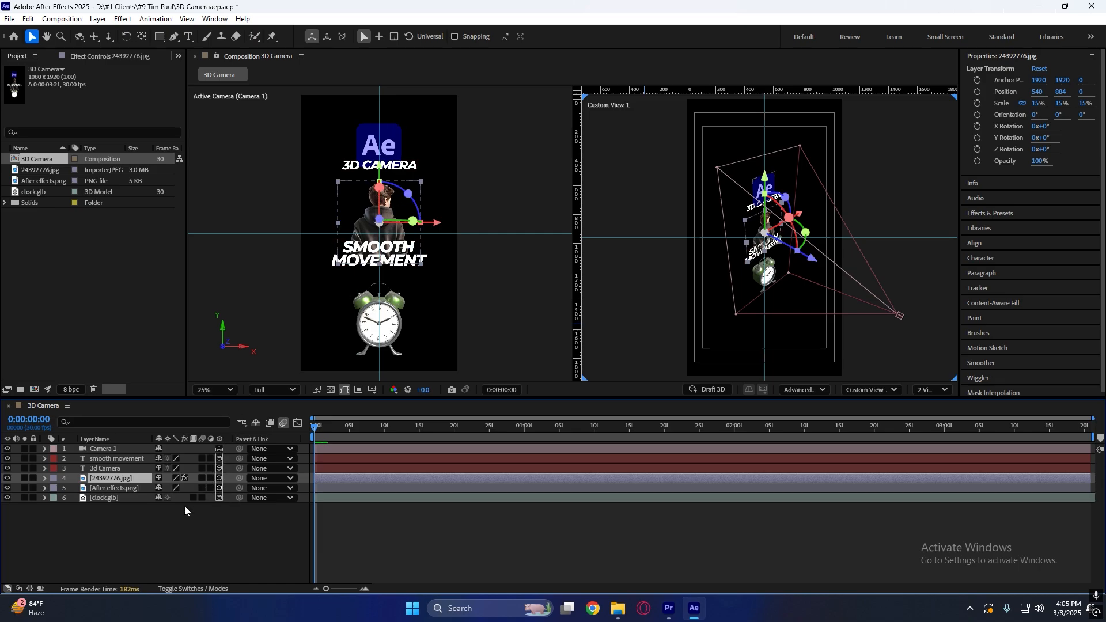
left_click_drag(127, 459, 133, 468)
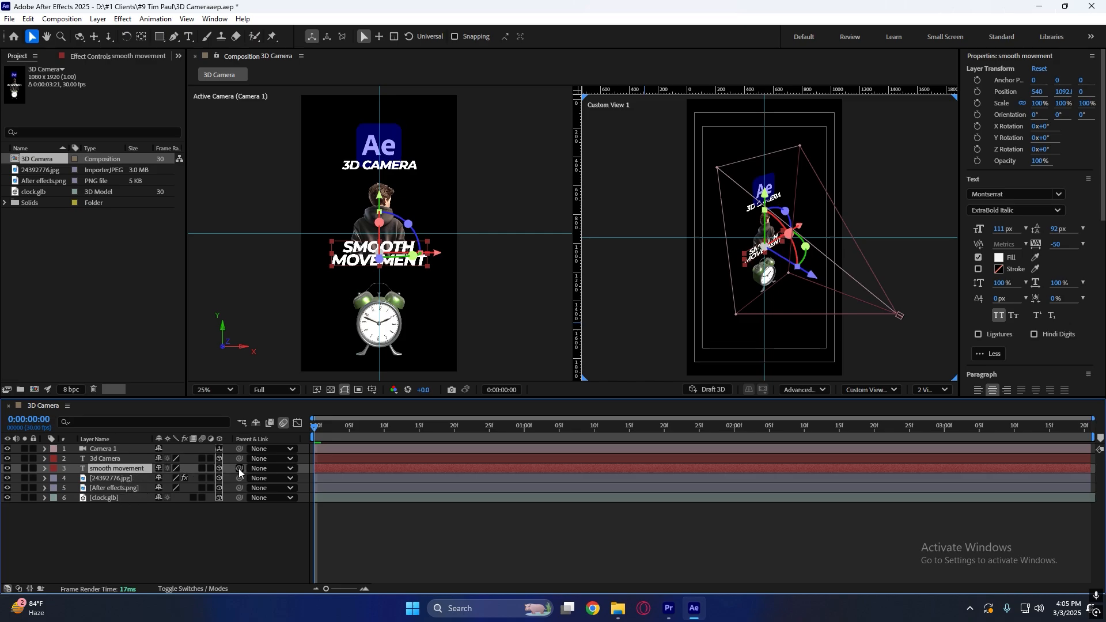
left_click_drag(239, 469, 123, 476)
Zoom out the Active Camera view and turn on Draft 3D for the Custom View 1 view
scroll(420, 312, "down", 1)
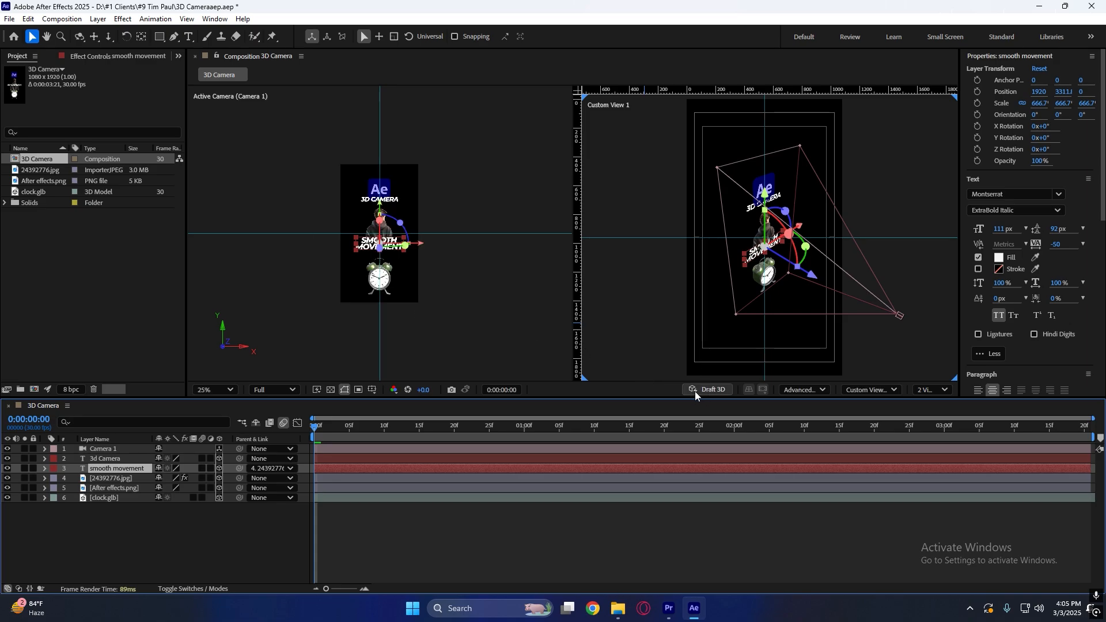
left_click(708, 386)
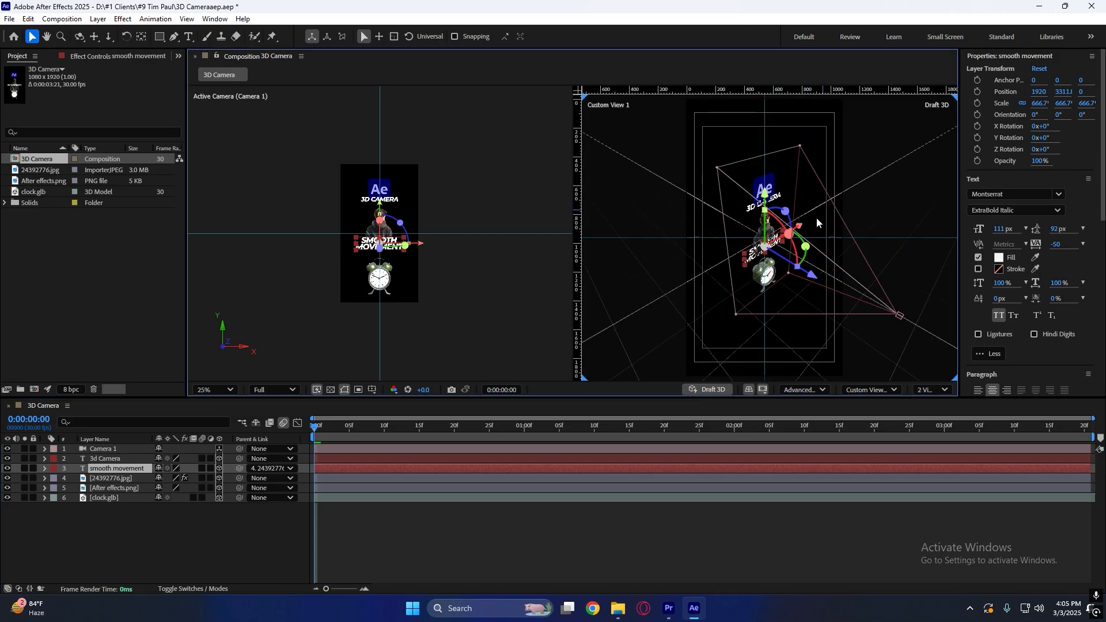
Move the 24392776.jpg image with its parented text sideways to about X 2548, outside the composition frame
scroll(801, 223, "down", 1)
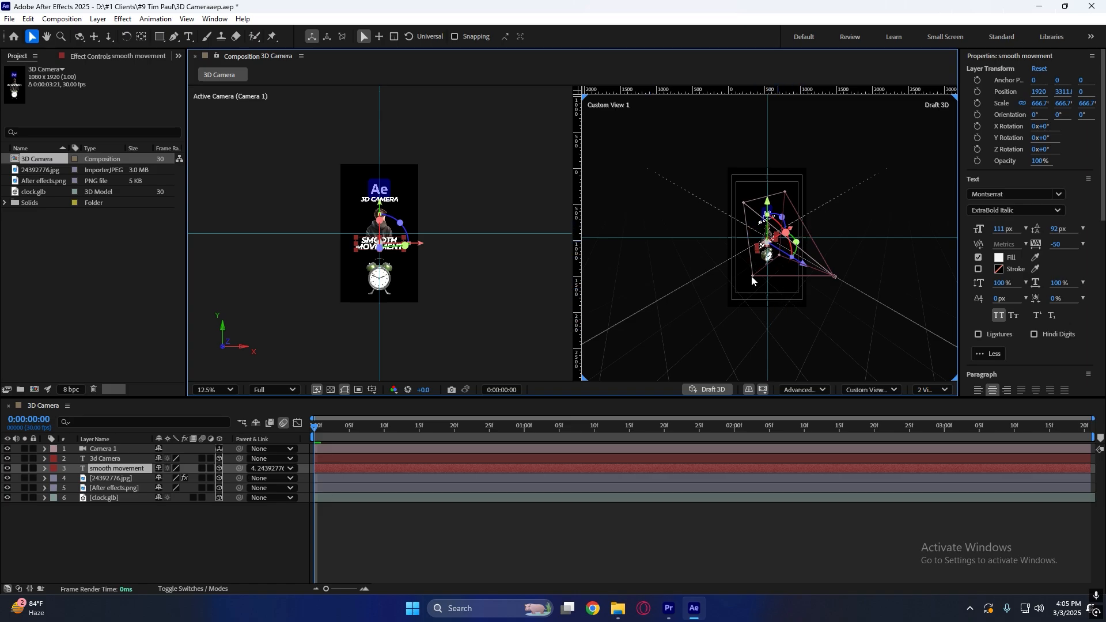
left_click_drag(796, 236, 875, 197)
key("ctrl+z")
left_click(133, 478)
left_click_drag(421, 230, 566, 228)
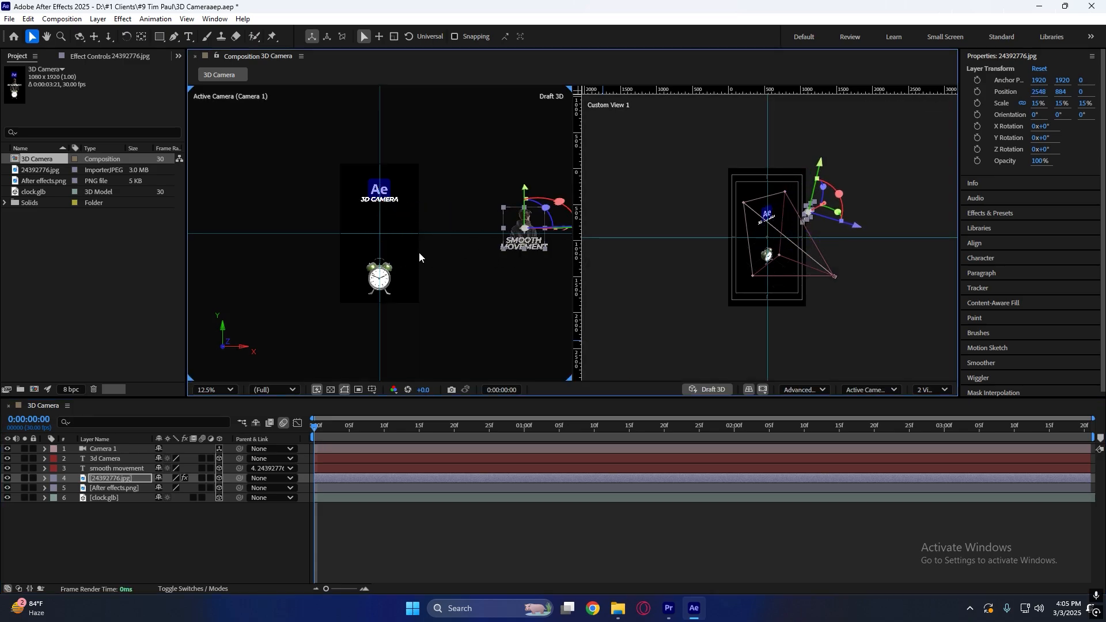
Compare the Active Camera view with Draft 3D off and on to check the image placed outside the frame
scroll(420, 252, "down", 1)
scroll(399, 250, "up", 1)
key("comma")
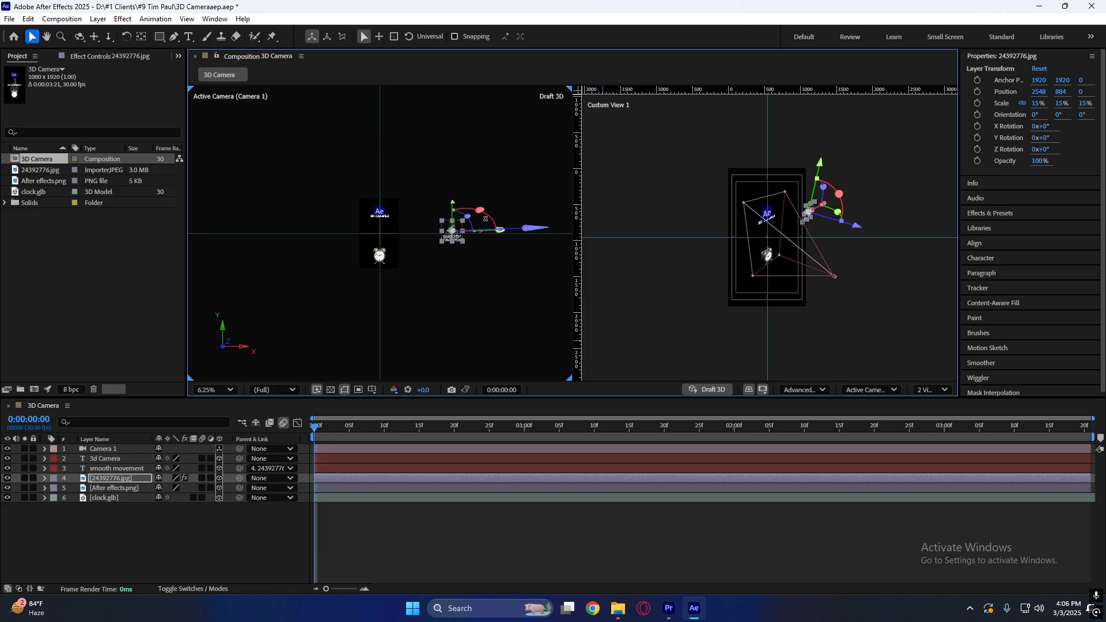
key("period")
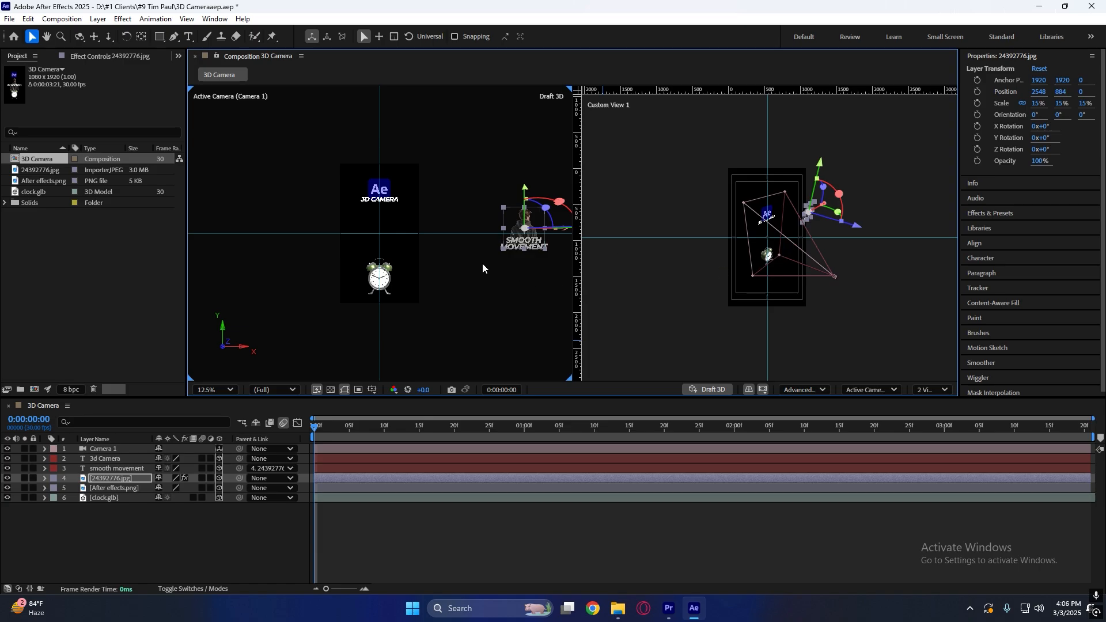
scroll(440, 283, "down", 1)
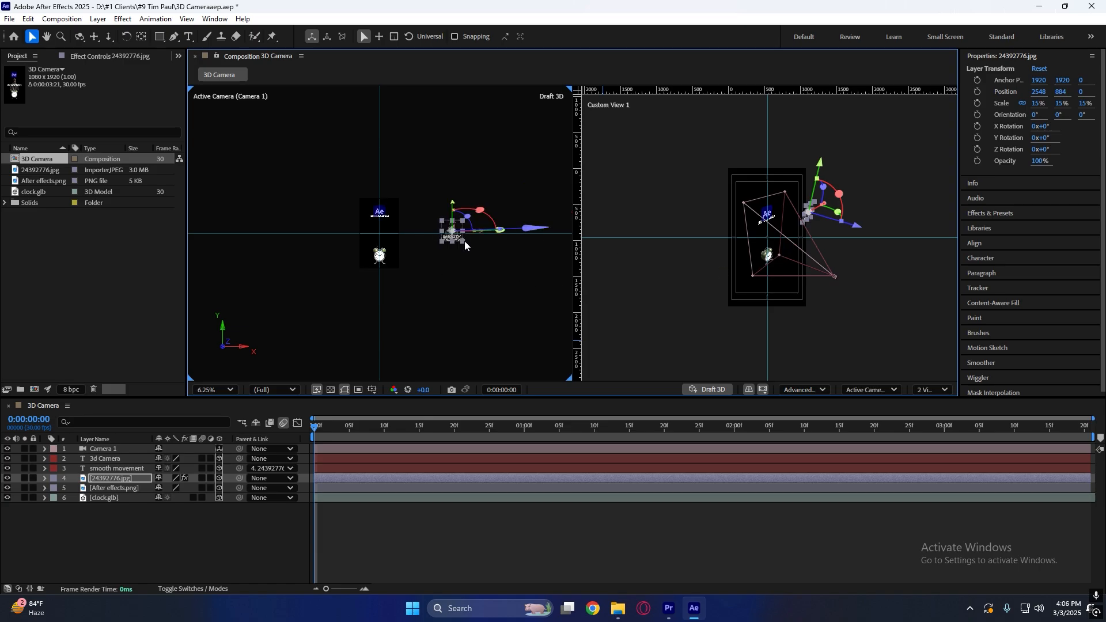
scroll(426, 256, "up", 1)
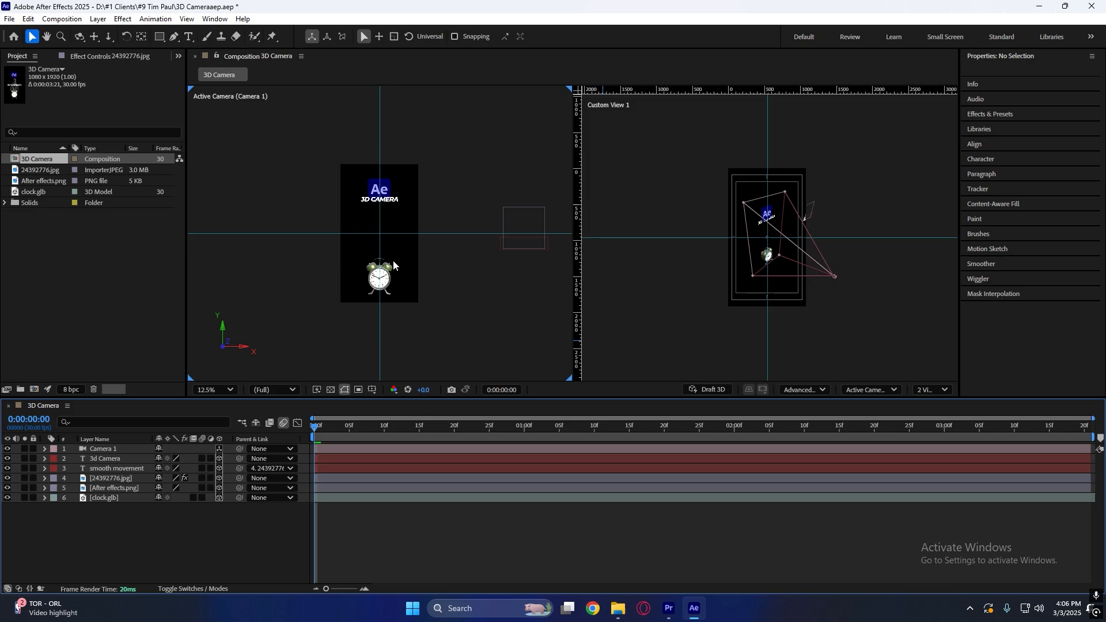
scroll(391, 267, "up", 1)
scroll(372, 226, "down", 1)
left_click(702, 389)
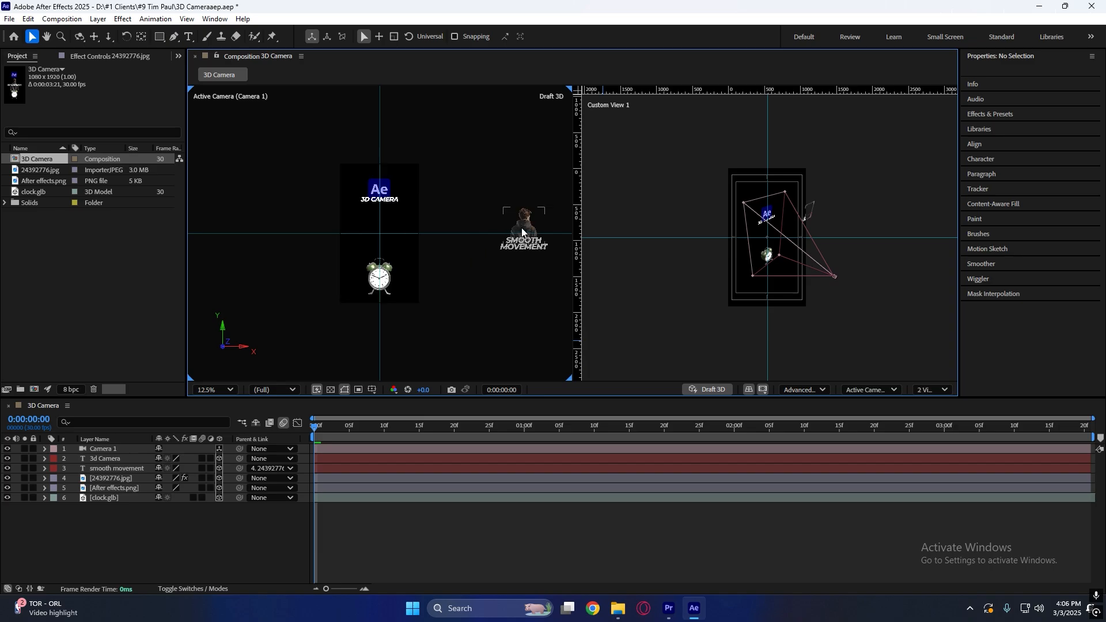
left_click(821, 344)
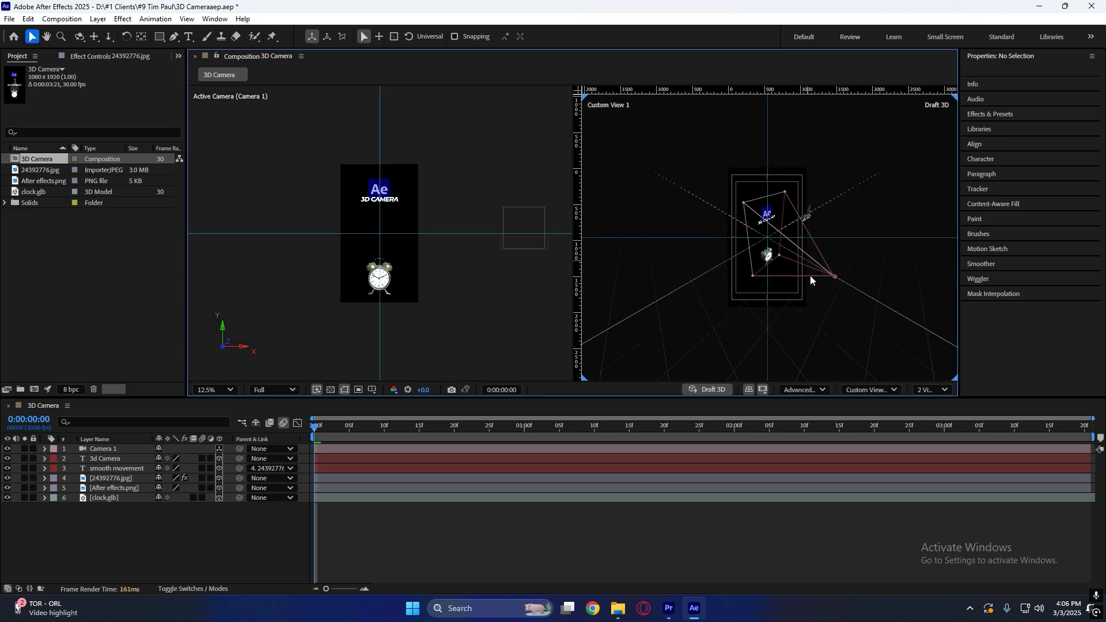
Move the clock model toward the camera along Z to about -1153 in Custom View 1
key("period")
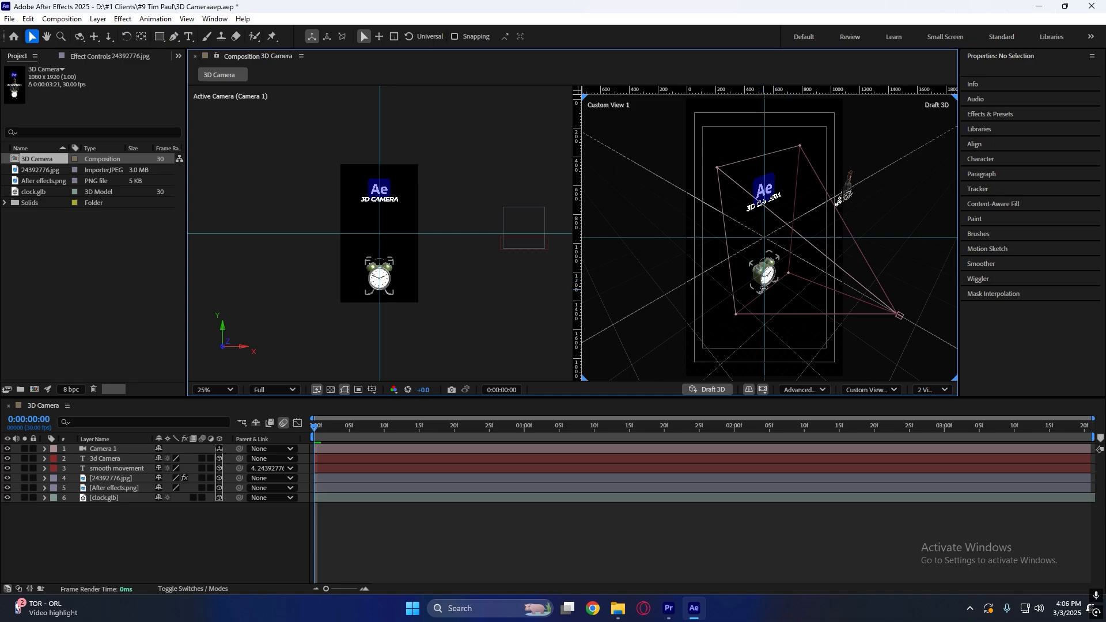
key("comma")
key("period")
key("comma")
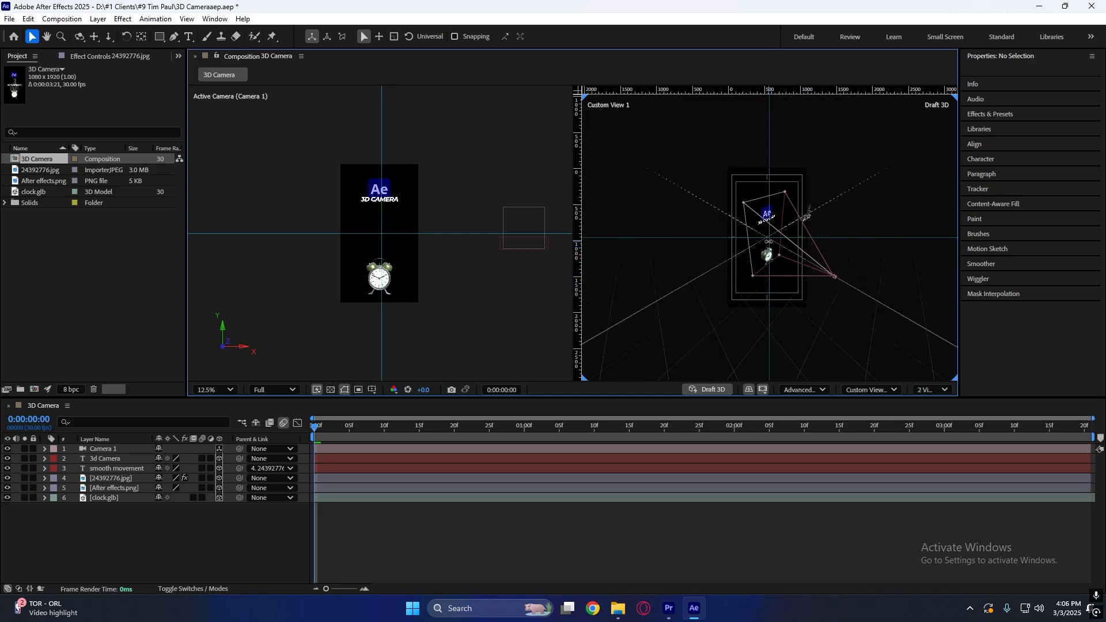
key("period")
left_click(761, 267)
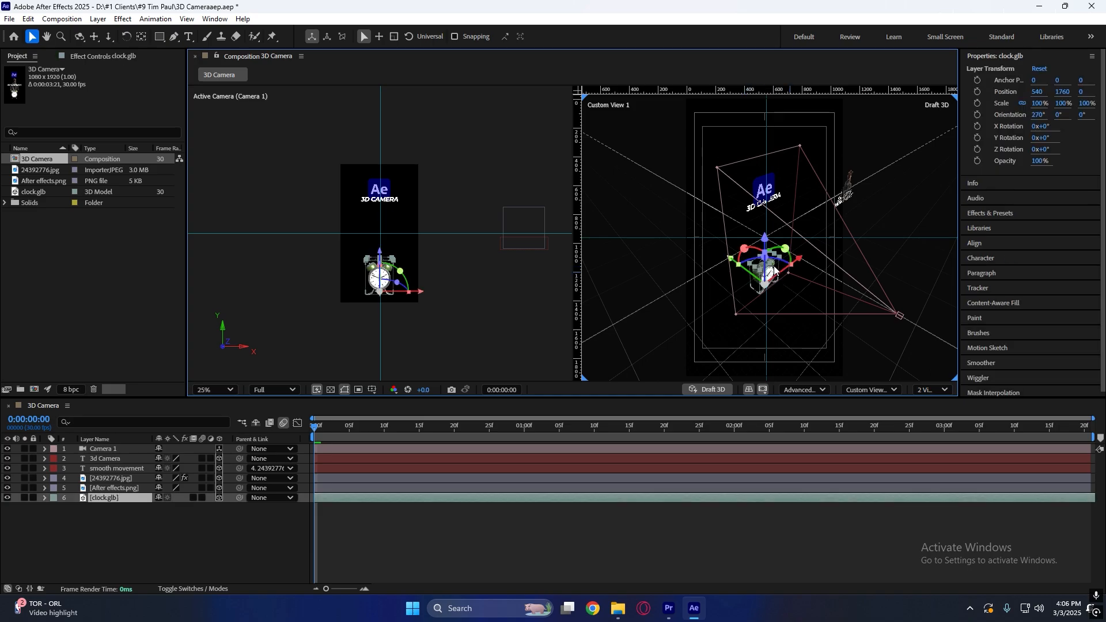
left_click_drag(734, 265, 794, 307)
scroll(855, 320, "down", 1)
scroll(854, 320, "up", 1)
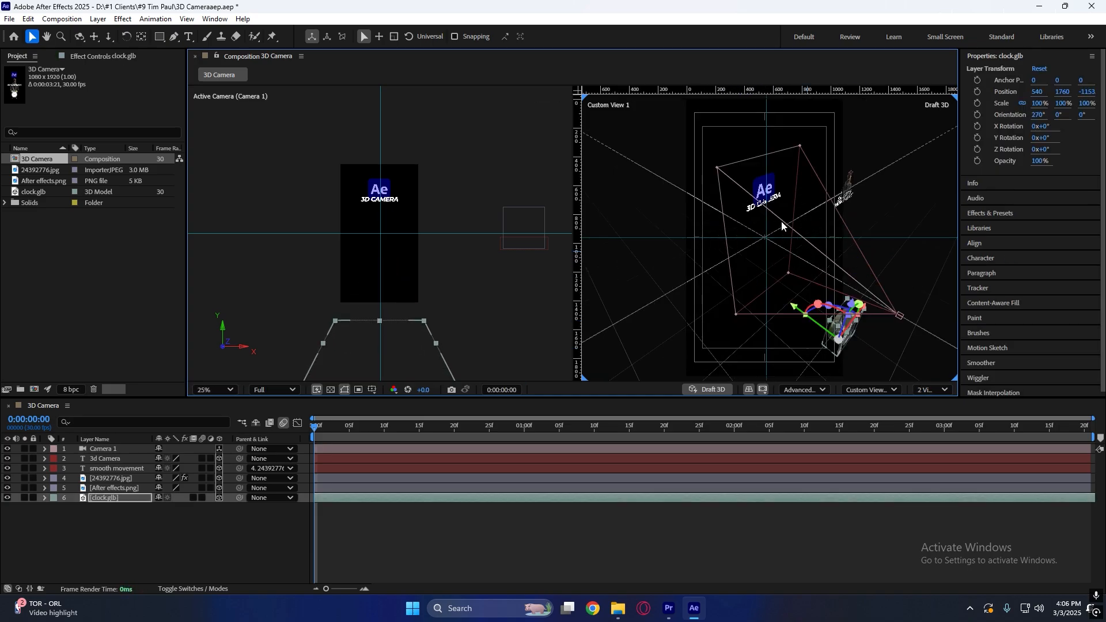
Place the 3d Camera text layer above After effects.png, parent it to that logo, and push the logo back to about Z 1266
left_click(759, 192)
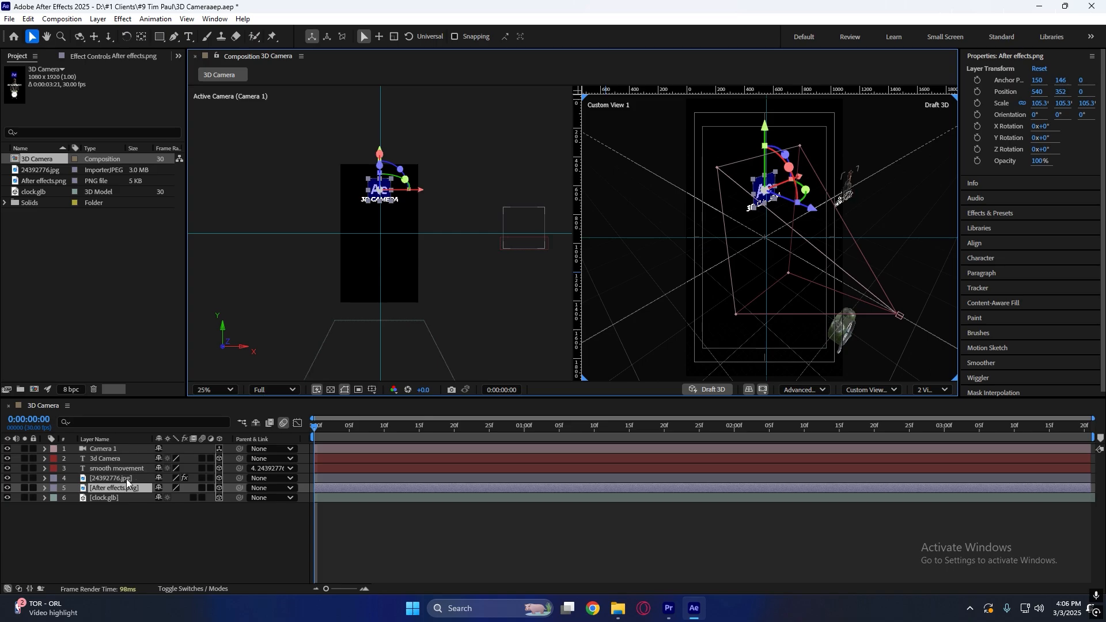
left_click_drag(120, 461, 127, 487)
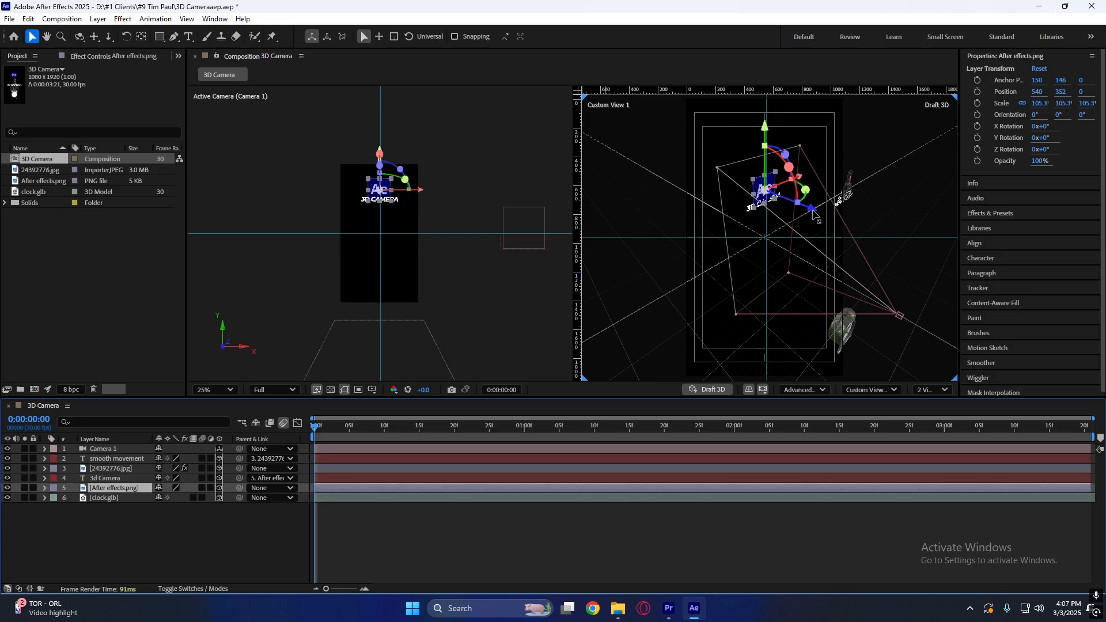
left_click_drag(813, 208, 727, 199)
scroll(807, 264, "down", 2)
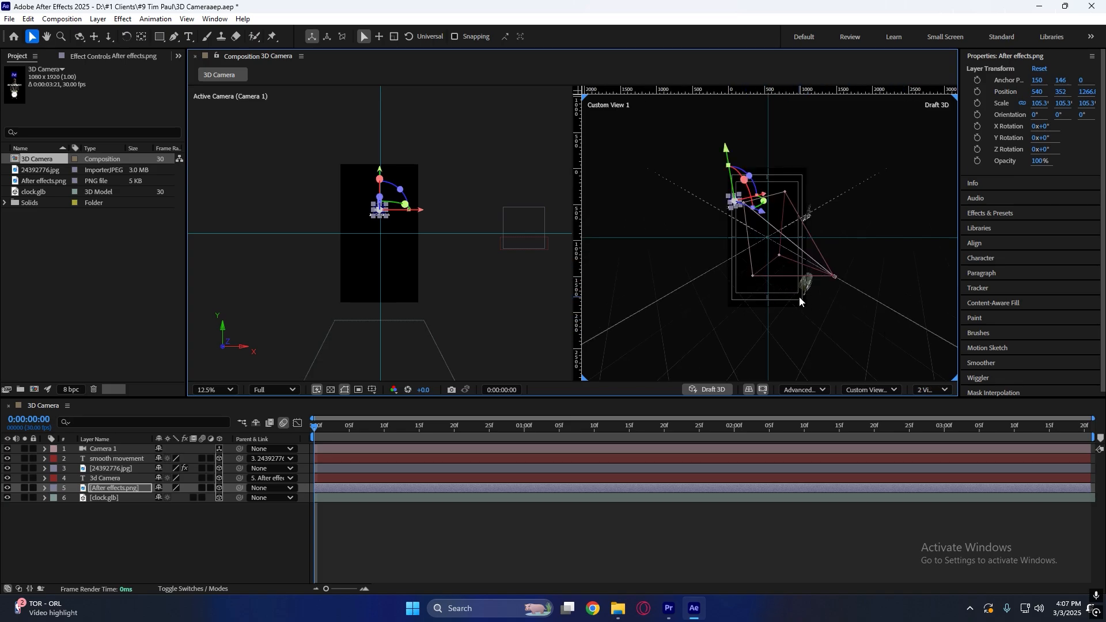
Raise the After effects.png logo to about Y -280 and push the 24392776.jpg image back to about Z 292
left_click(803, 282)
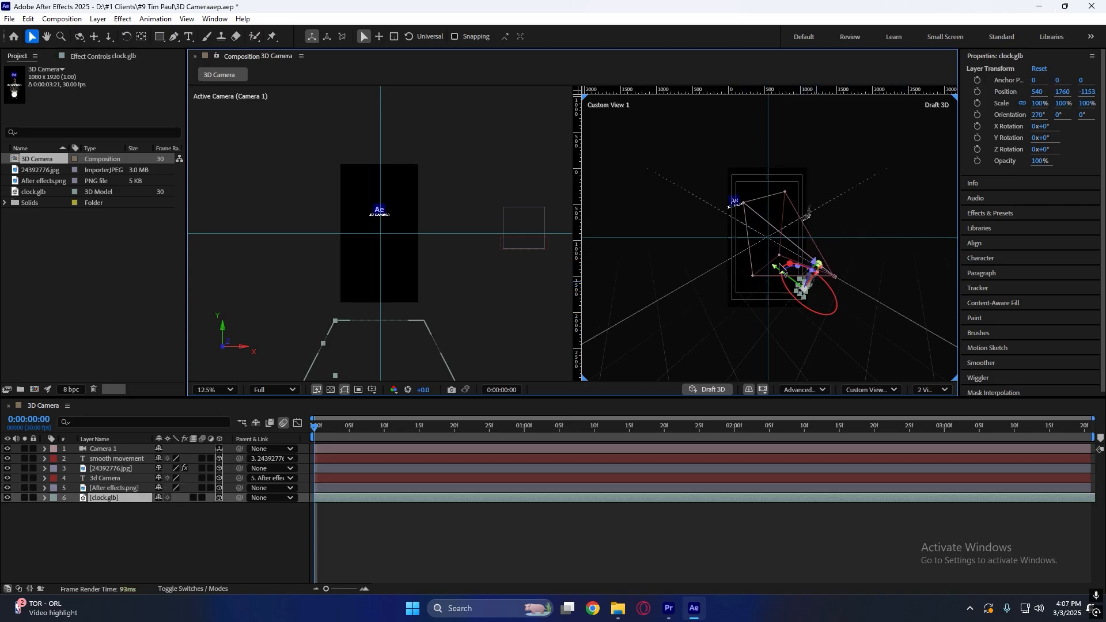
left_click(809, 214)
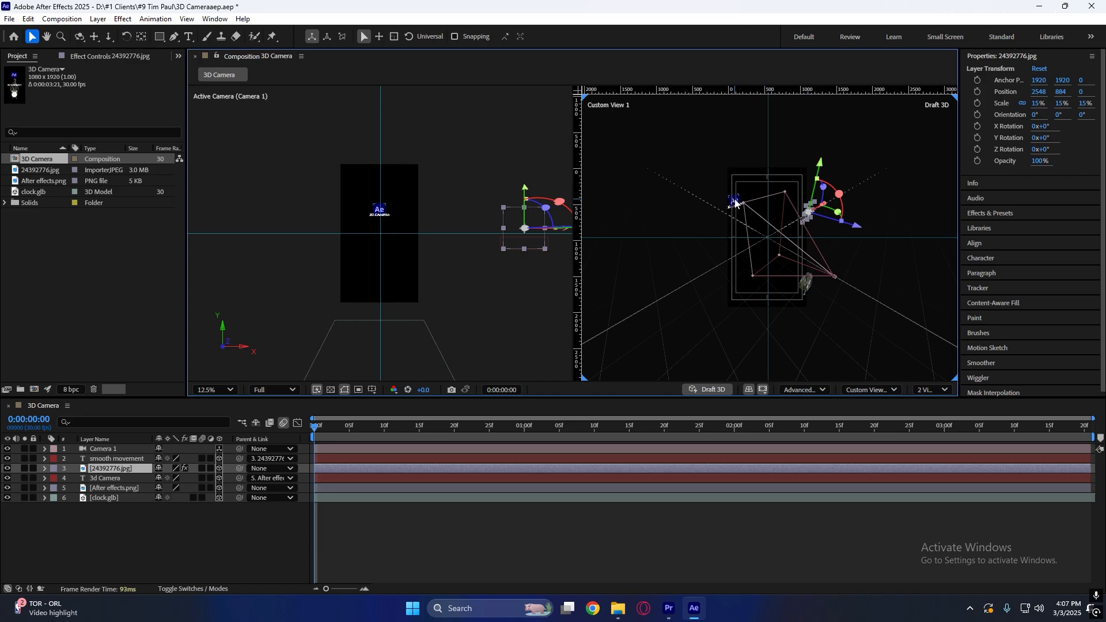
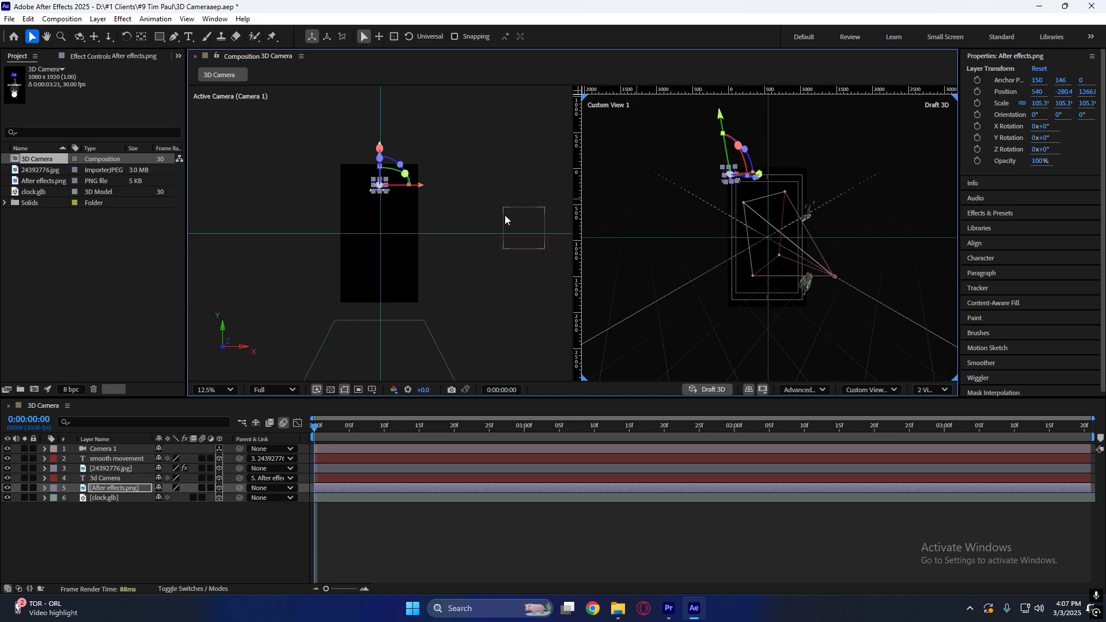
left_click(408, 509)
Pull Camera 1 back along Z to about -2579, with its point of interest at about Z -1079
left_click(334, 448)
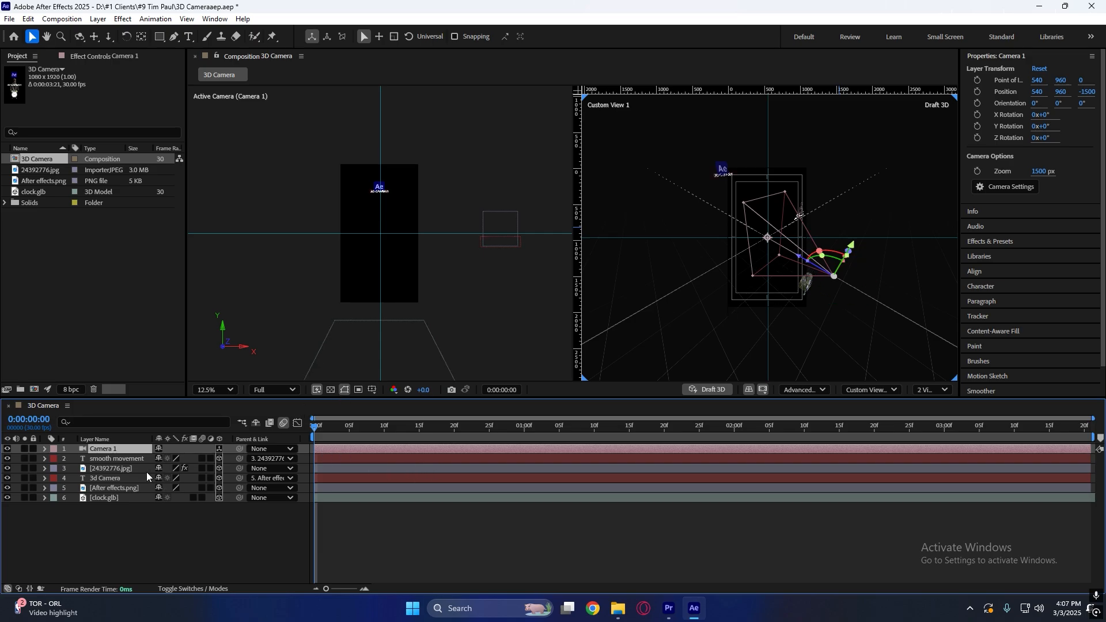
left_click_drag(816, 264, 896, 295)
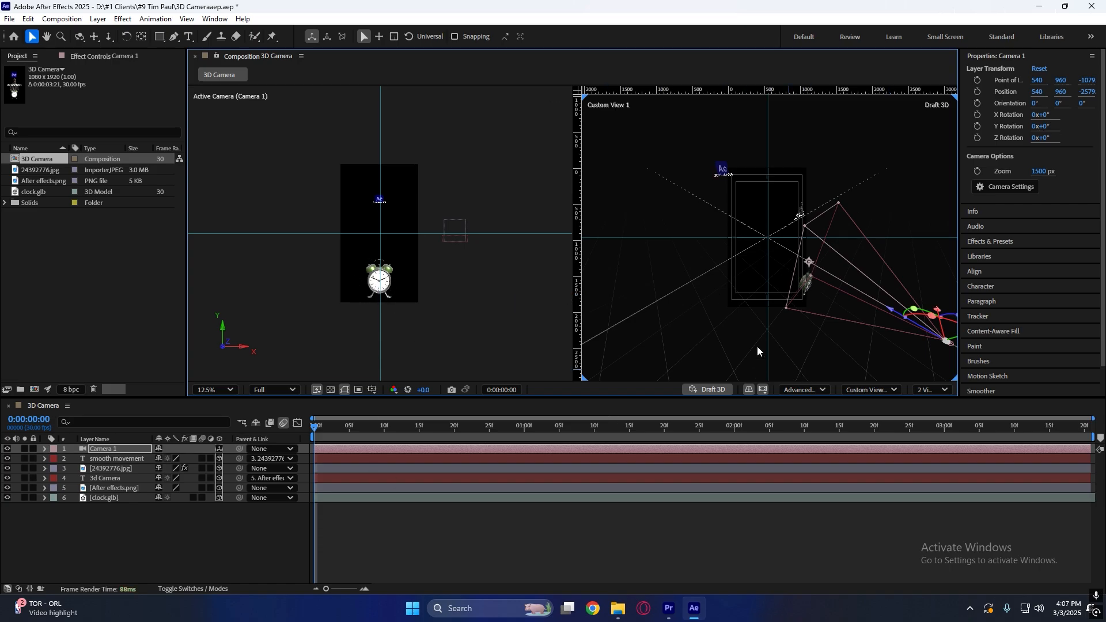
left_click(799, 204)
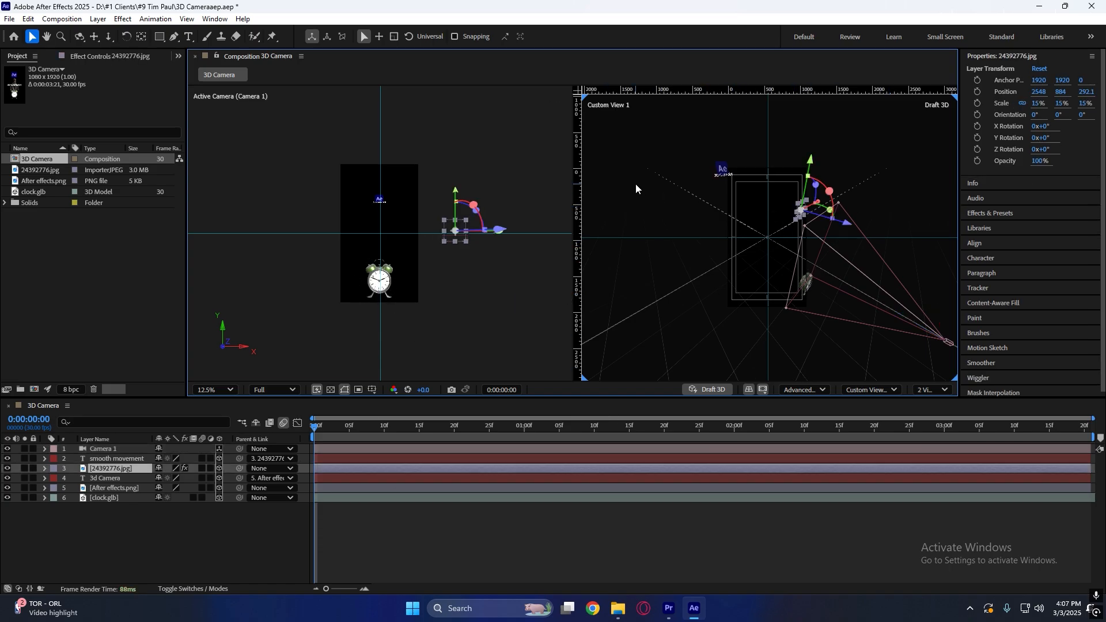
left_click(719, 170)
left_click(377, 523)
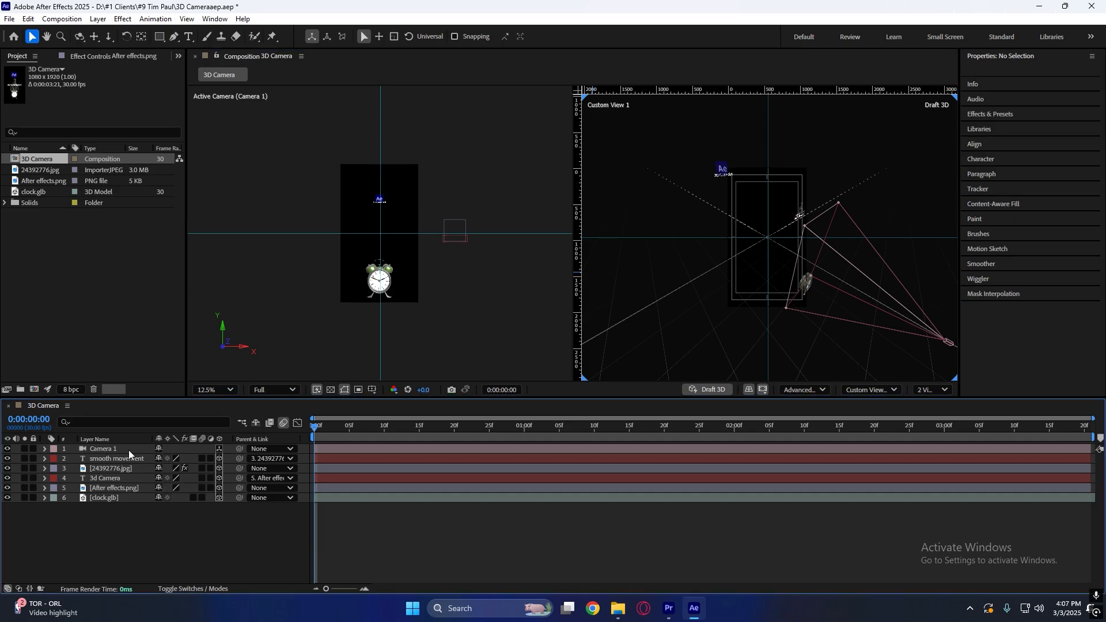
Expand the Camera 1 layer's properties and switch the composition to a single view
left_click(129, 451)
left_click(45, 449)
left_click(944, 391)
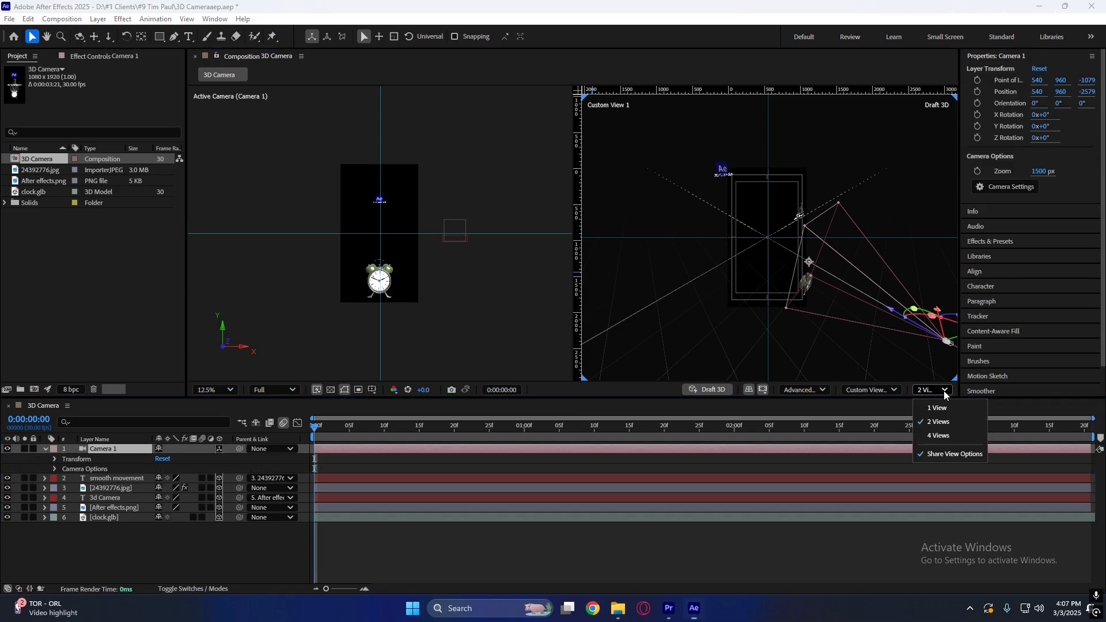
left_click(937, 407)
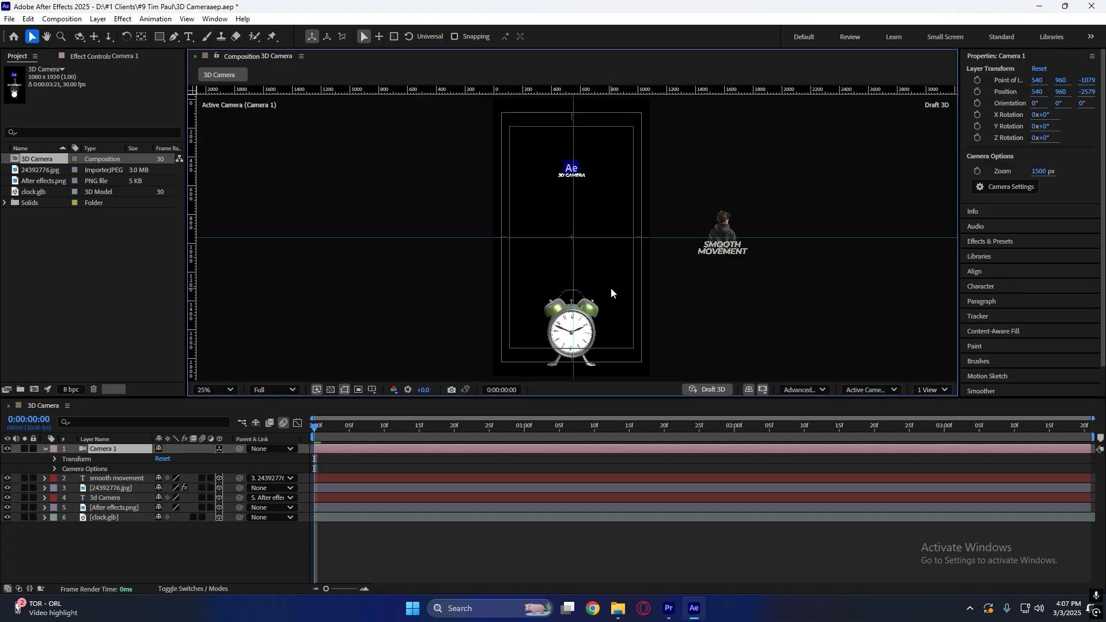
Expand Camera 1's Transform group and set starting keyframes for Point of Interest and Position at 0:00:00:00
left_click(167, 542)
left_click(54, 459)
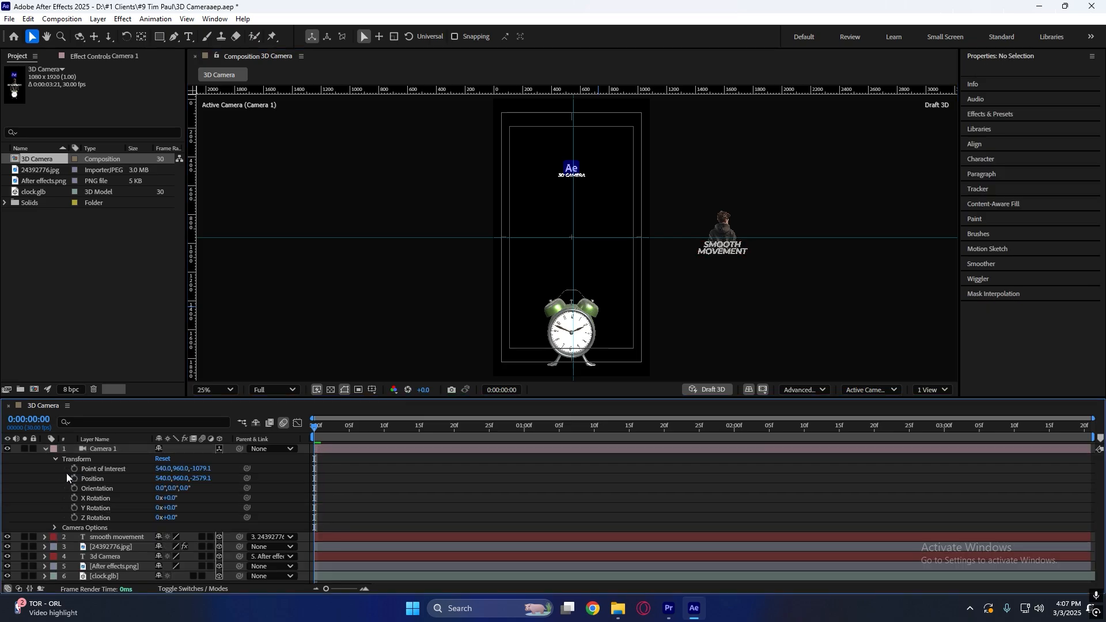
left_click(73, 469)
left_click(74, 478)
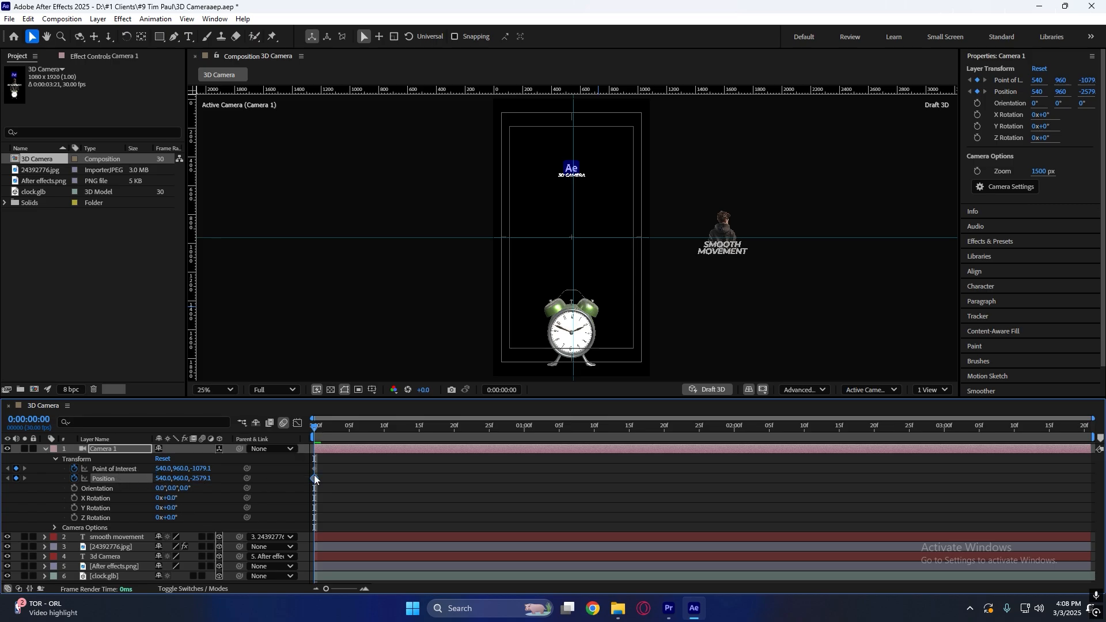
left_click(103, 469)
left_click(150, 478)
left_click(131, 468)
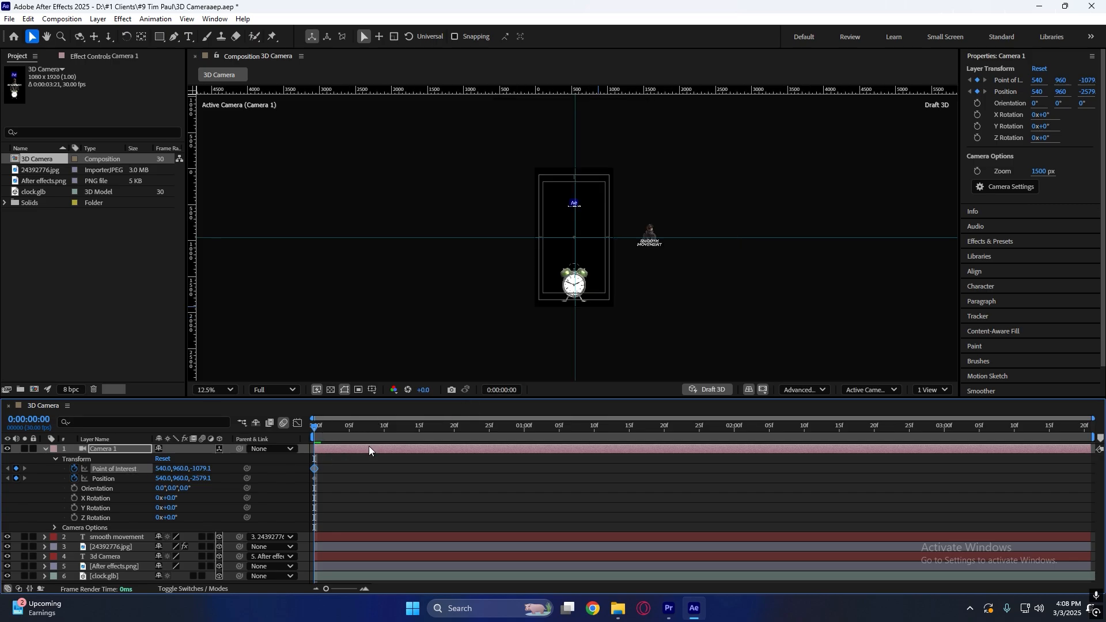
At 0:00:00:23, show two views and move Camera 1 to about Y 1536, Z -1873 so the clock is centred
key("comma")
left_click_drag(316, 431, 476, 438)
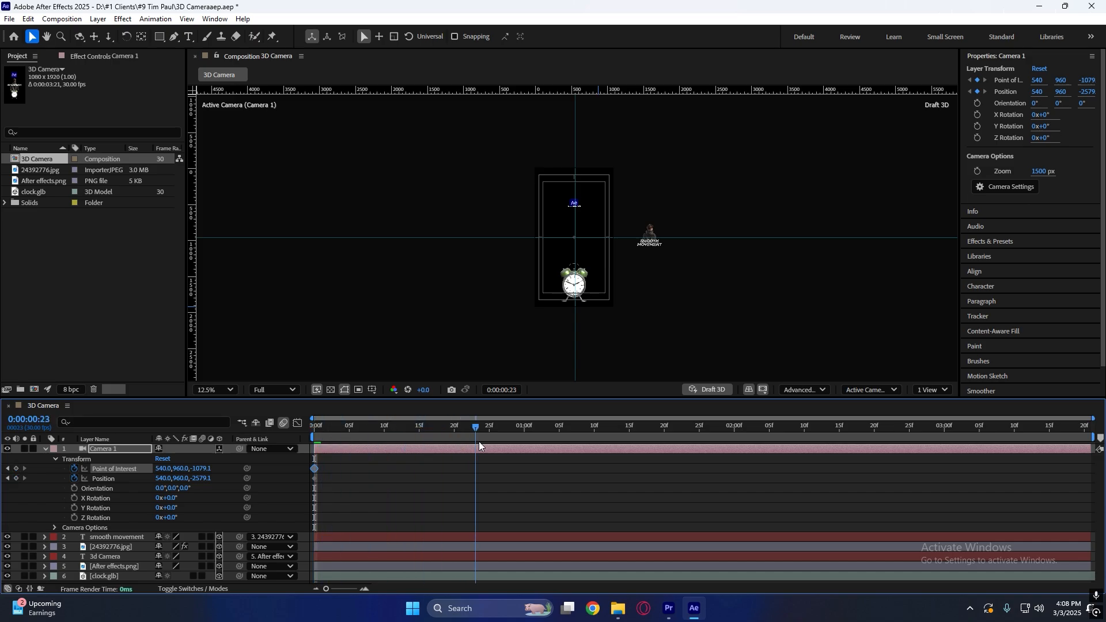
left_click(932, 390)
left_click(956, 424)
left_click_drag(905, 323, 816, 297)
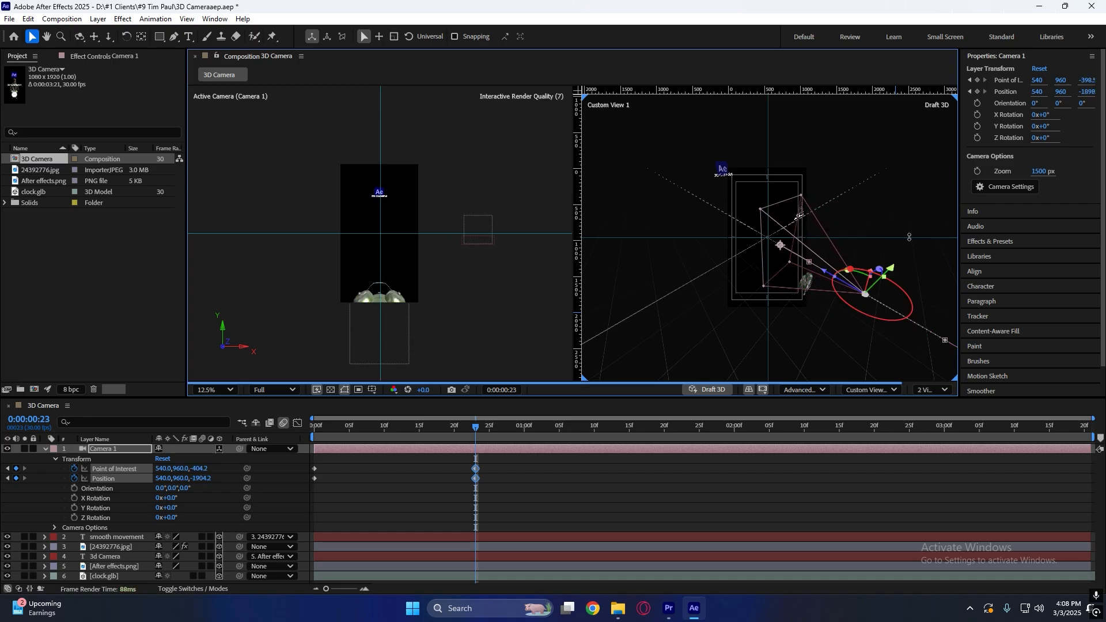
left_click_drag(889, 269, 873, 290)
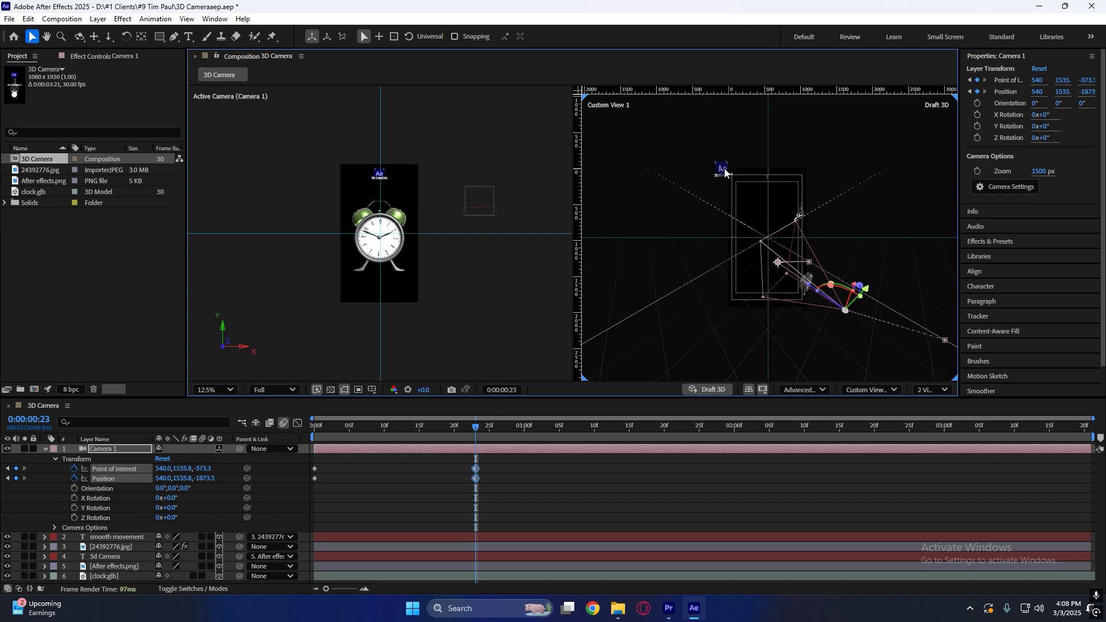
Move the After effects.png logo up and back to about Y -1000, Z 1601, clear of the clock shot
left_click(722, 168)
left_click_drag(709, 106, 702, 72)
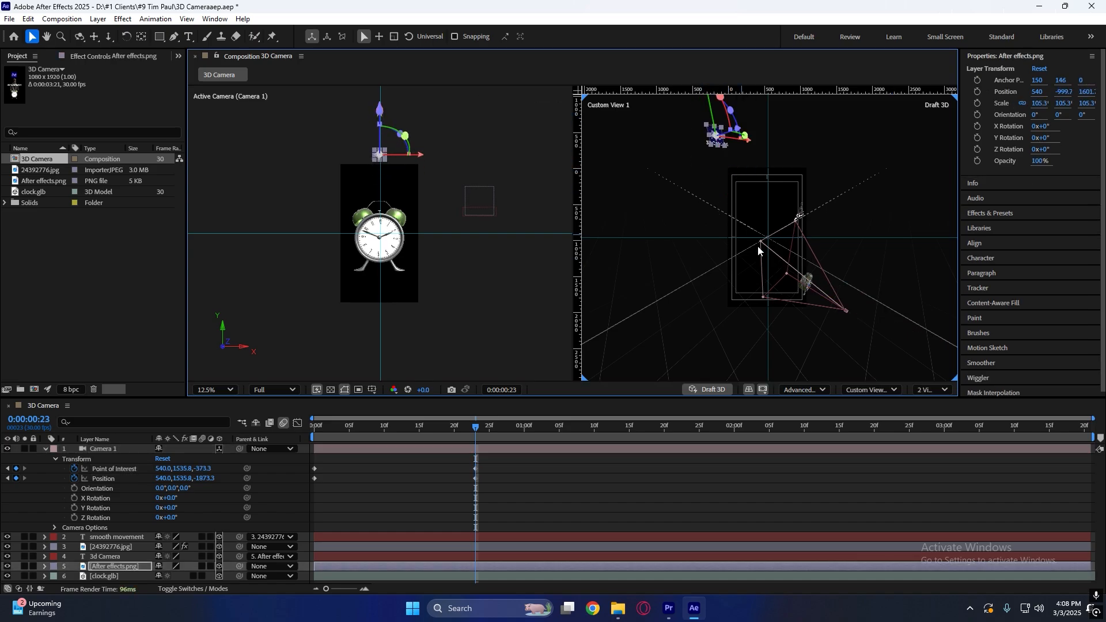
Return to the first frame and apply Easy Ease to all Point of Interest and Position keyframes of Camera 1
left_click(847, 312)
left_click_drag(478, 431, 294, 436)
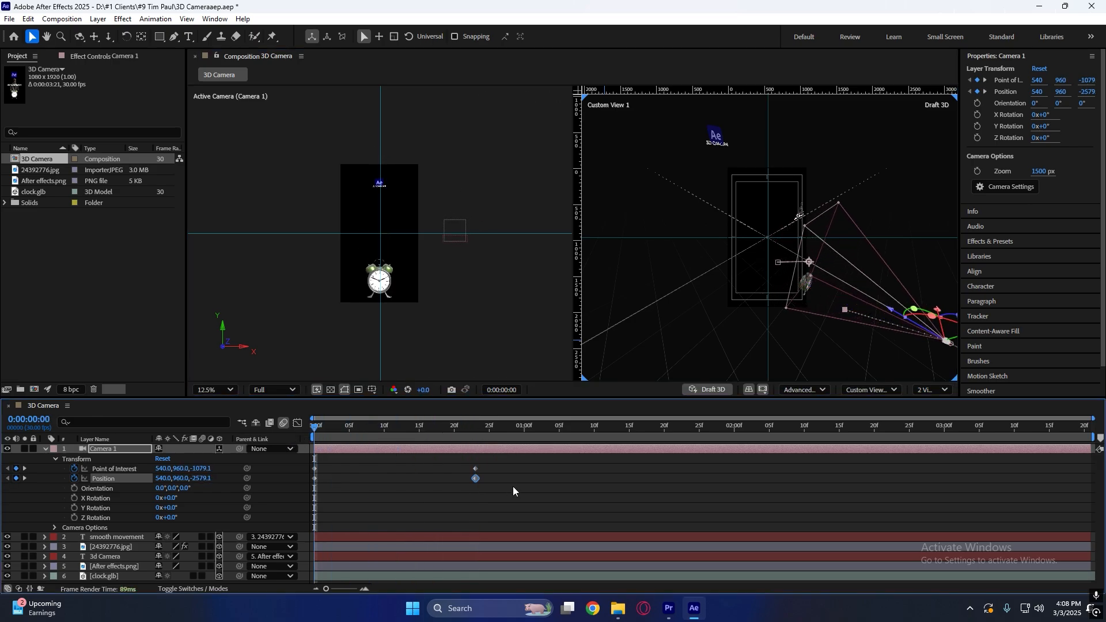
left_click_drag(512, 486, 311, 450)
right_click(312, 467)
left_click(411, 471)
key("F9")
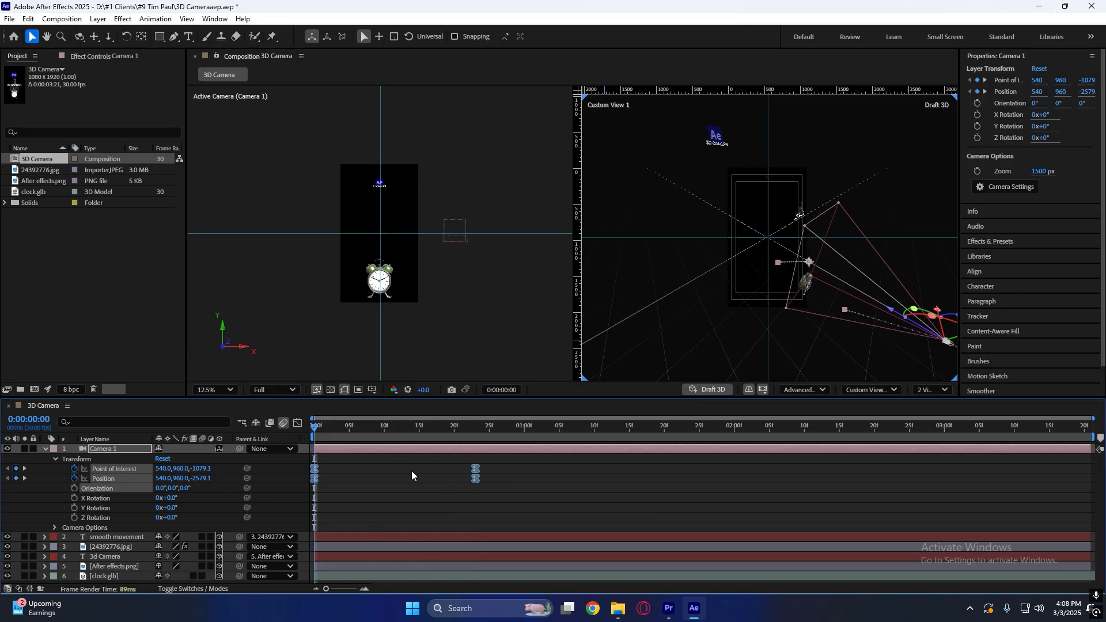
Open the camera keyframes' speed graph and reshape the curve to peak early and slow down gradually toward the last keyframes
left_click(298, 423)
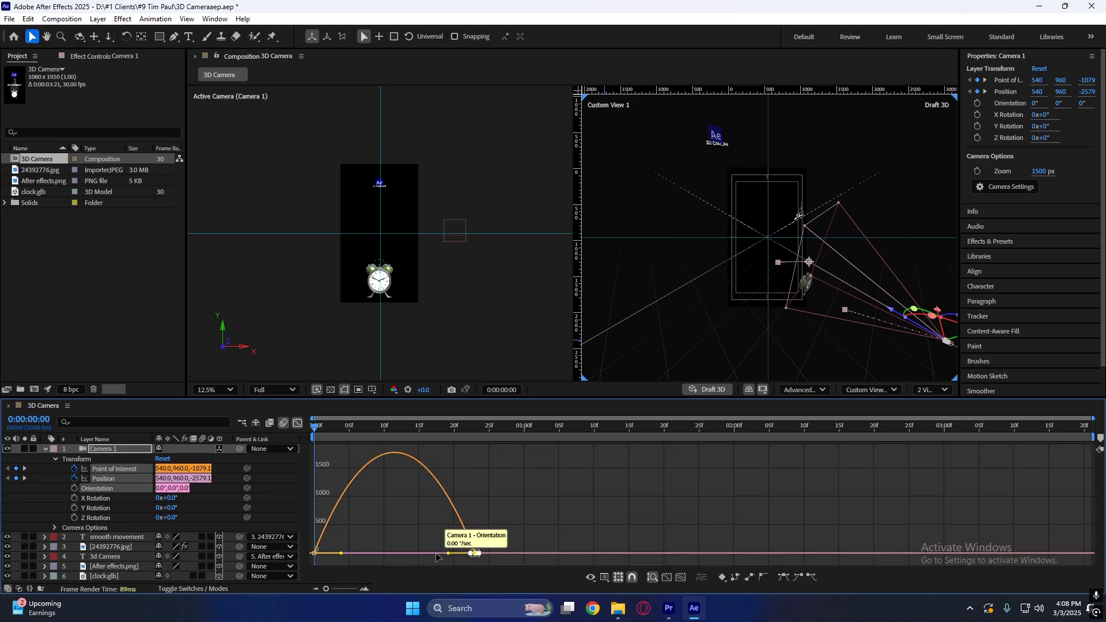
left_click_drag(436, 534, 507, 571)
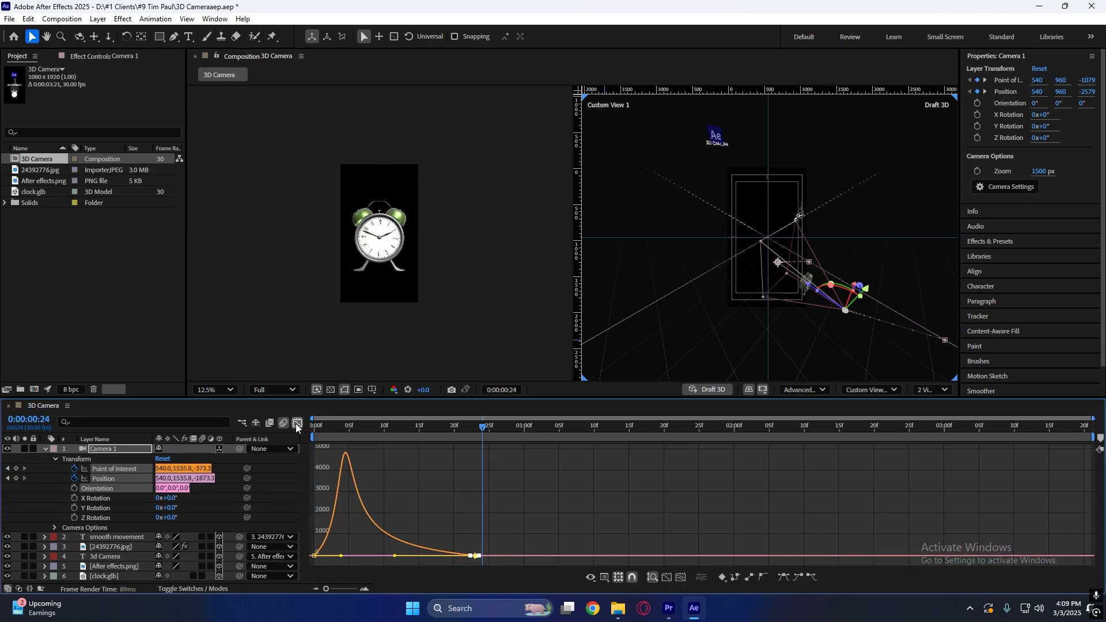
Close the speed graph, move Camera 1's last Point of Interest and Position keyframes to 0:00:01:09, and preview the slower move
left_click(296, 423)
left_click_drag(484, 494, 587, 473)
left_click_drag(482, 428, 314, 431)
key("space")
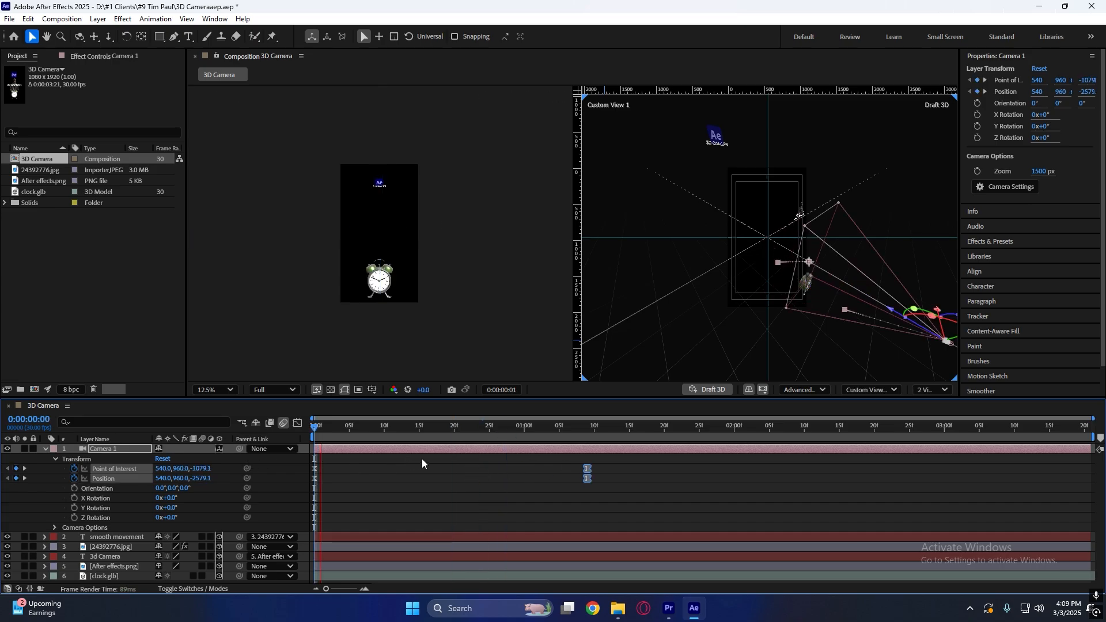
key("space")
left_click(586, 429)
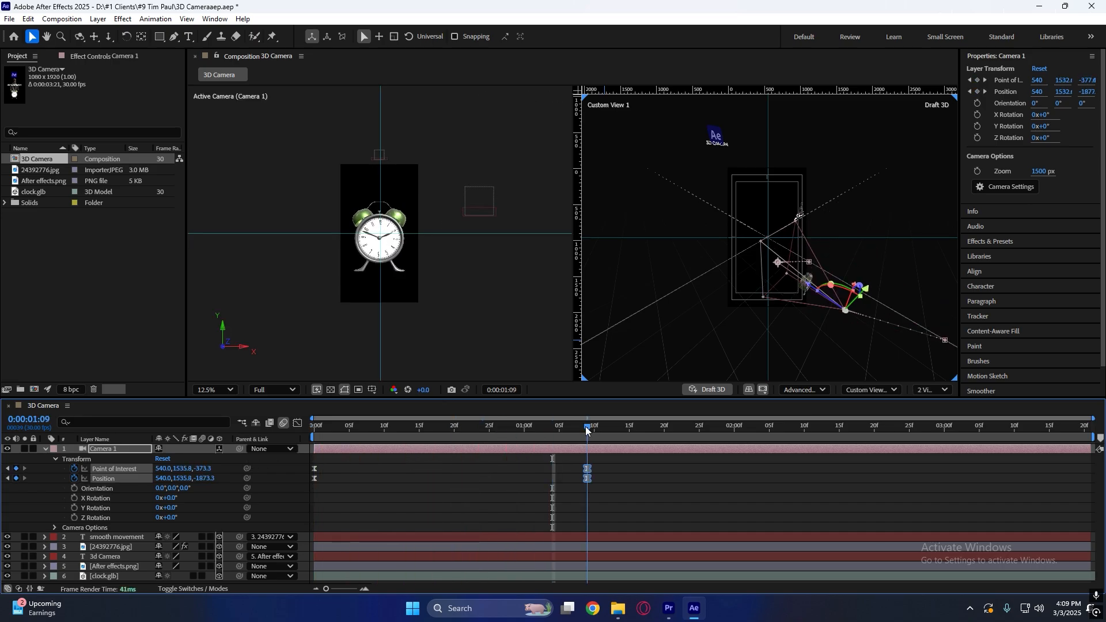
Set the current time to 0:00:02:03 and switch the second viewport to Custom View 2
left_click(606, 487)
left_click_drag(606, 489, 578, 464)
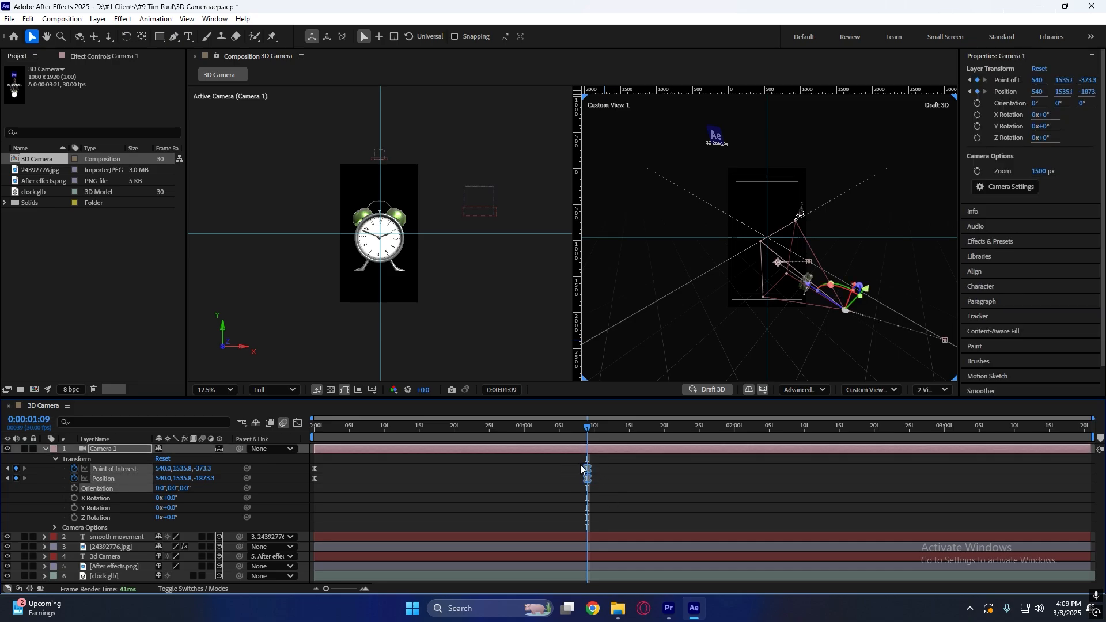
left_click_drag(588, 441, 763, 451)
left_click(657, 468)
left_click_drag(573, 460, 600, 489)
left_click(755, 437)
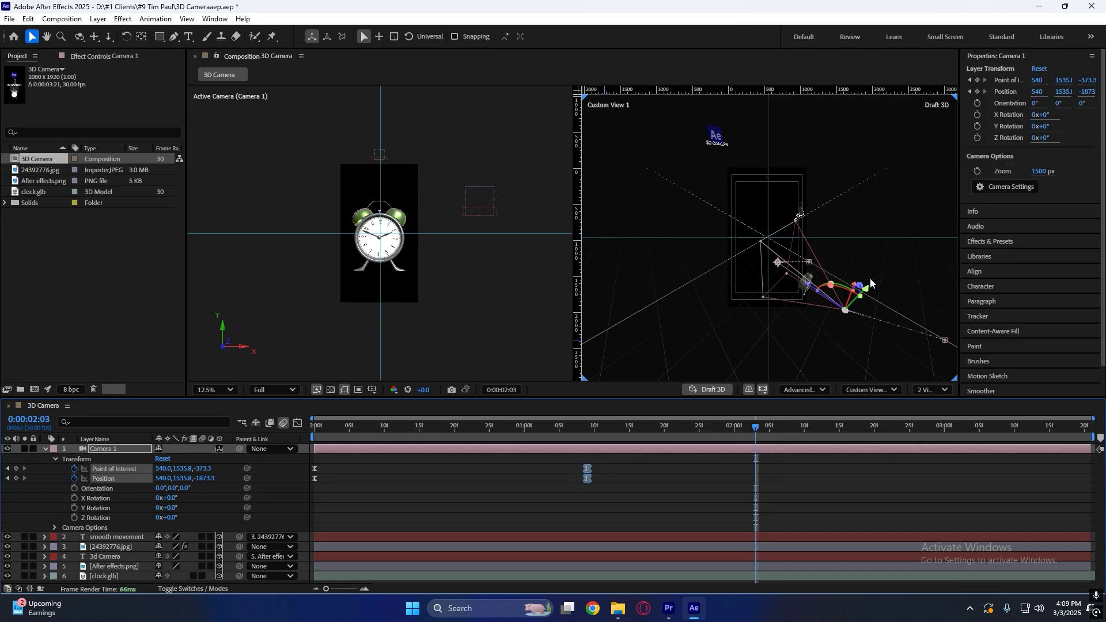
scroll(869, 278, "down", 1)
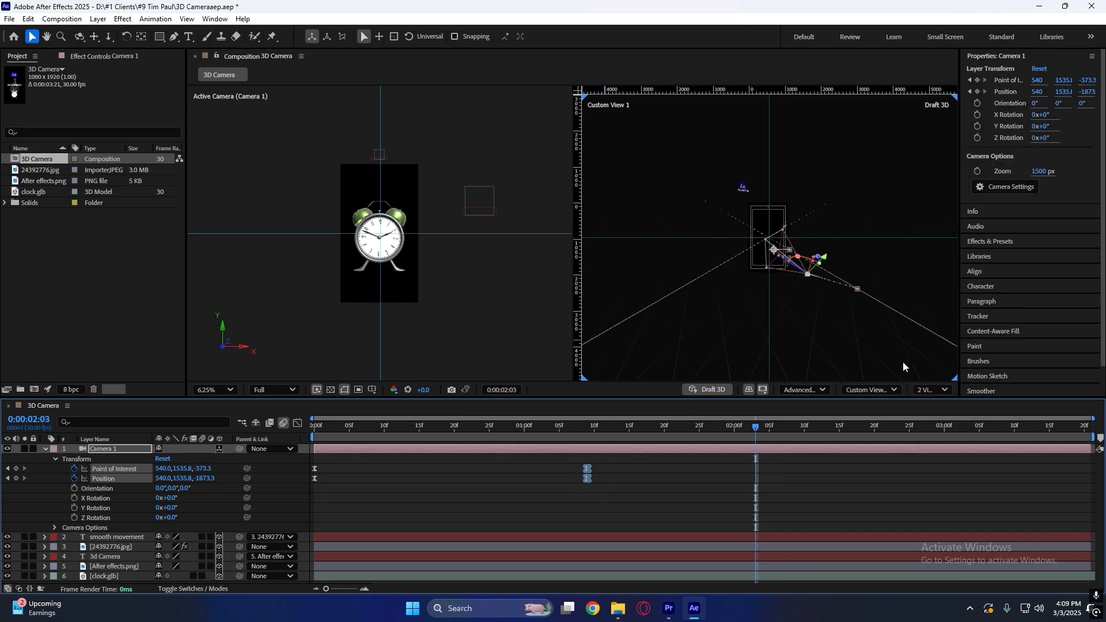
left_click(871, 389)
left_click(881, 311)
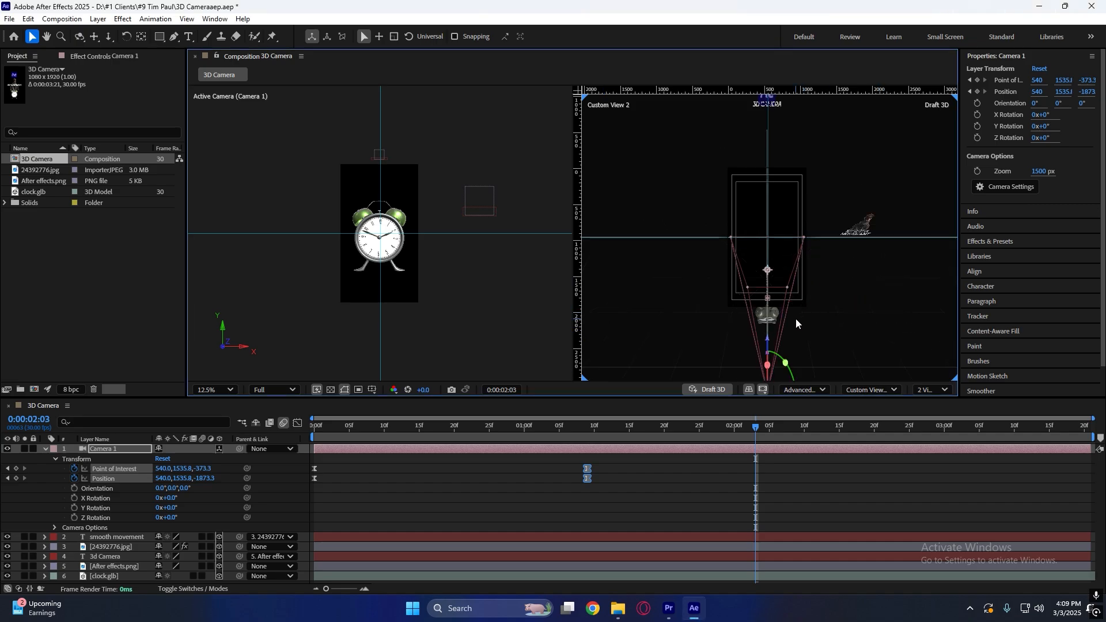
Move Camera 1 to about X 2541, Y 956, Z -783 so the hooded figure and SMOOTH MOVEMENT text are framed
scroll(796, 319, "down", 1)
scroll(762, 277, "down", 1)
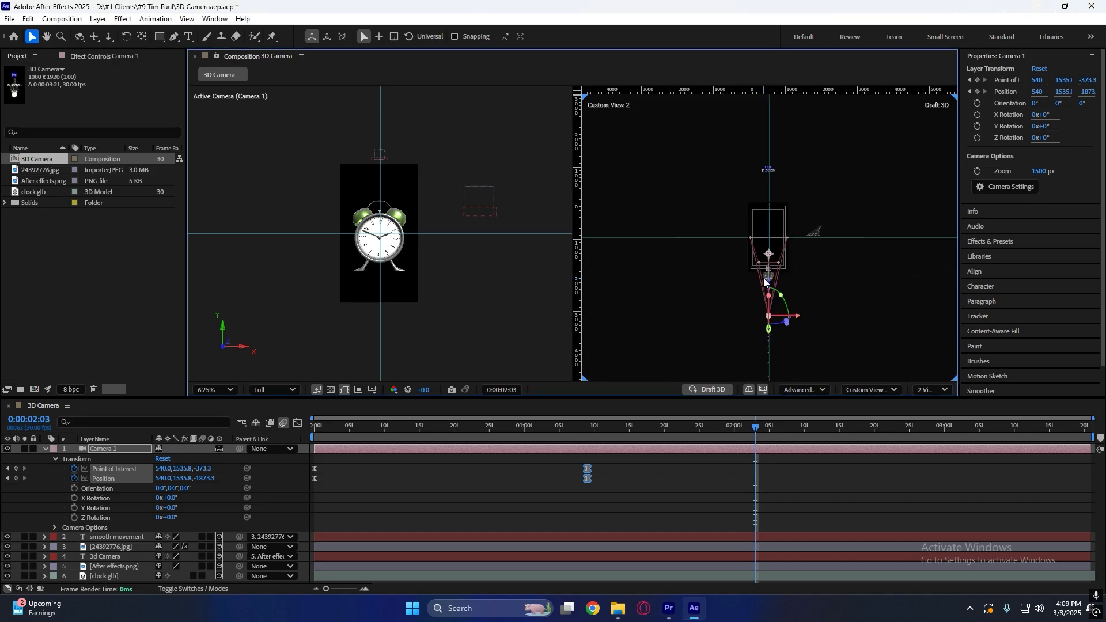
scroll(794, 295, "up", 1)
scroll(817, 334, "down", 1)
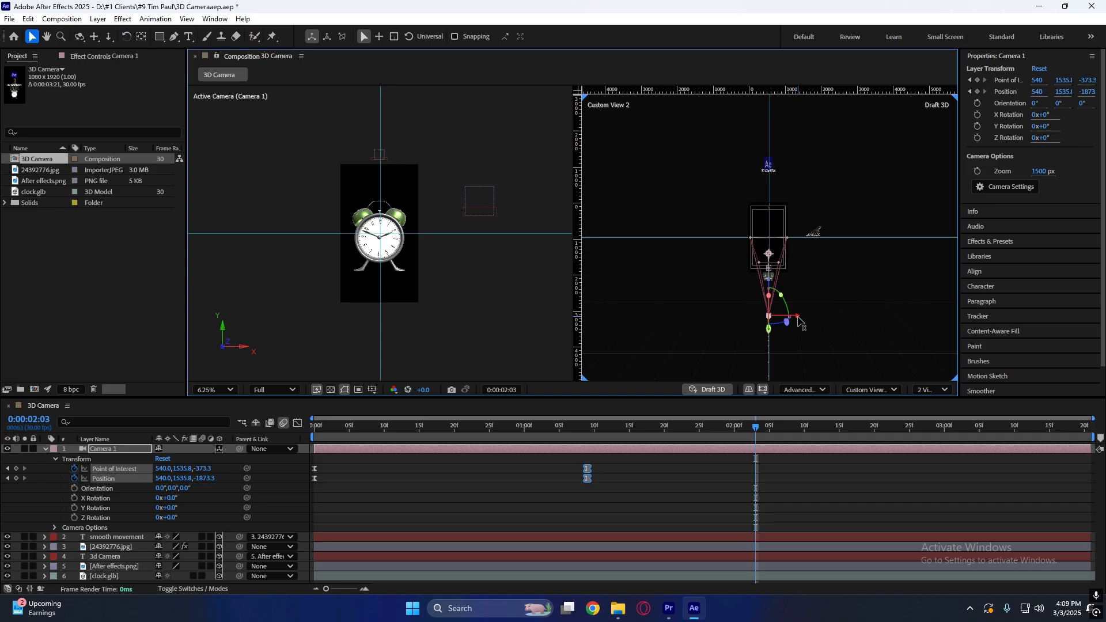
left_click_drag(799, 319, 816, 233)
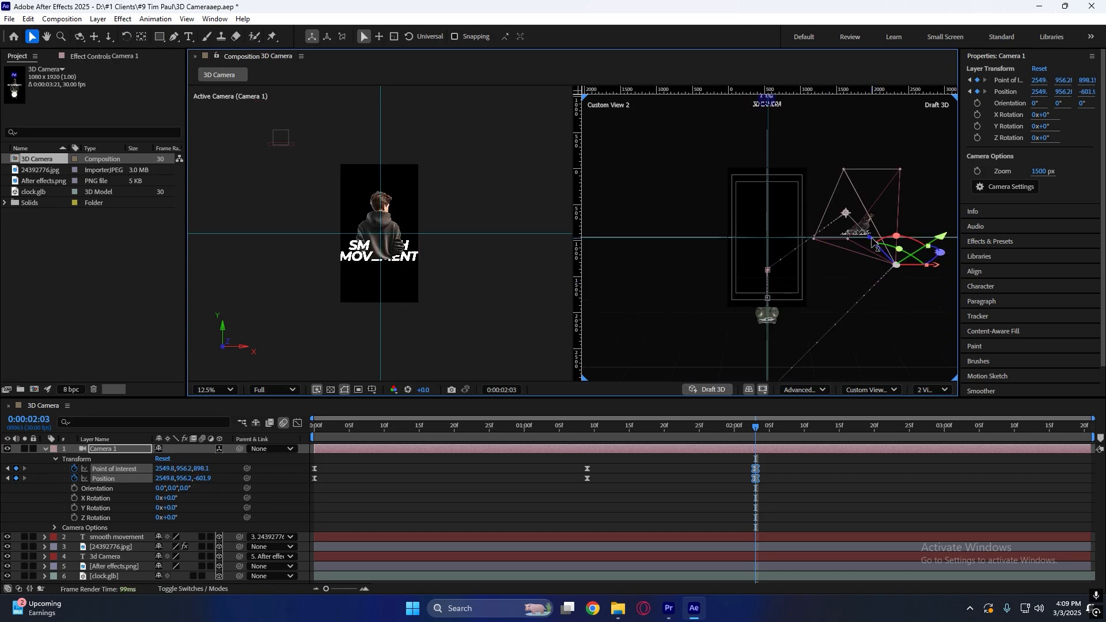
left_click_drag(871, 241, 884, 257)
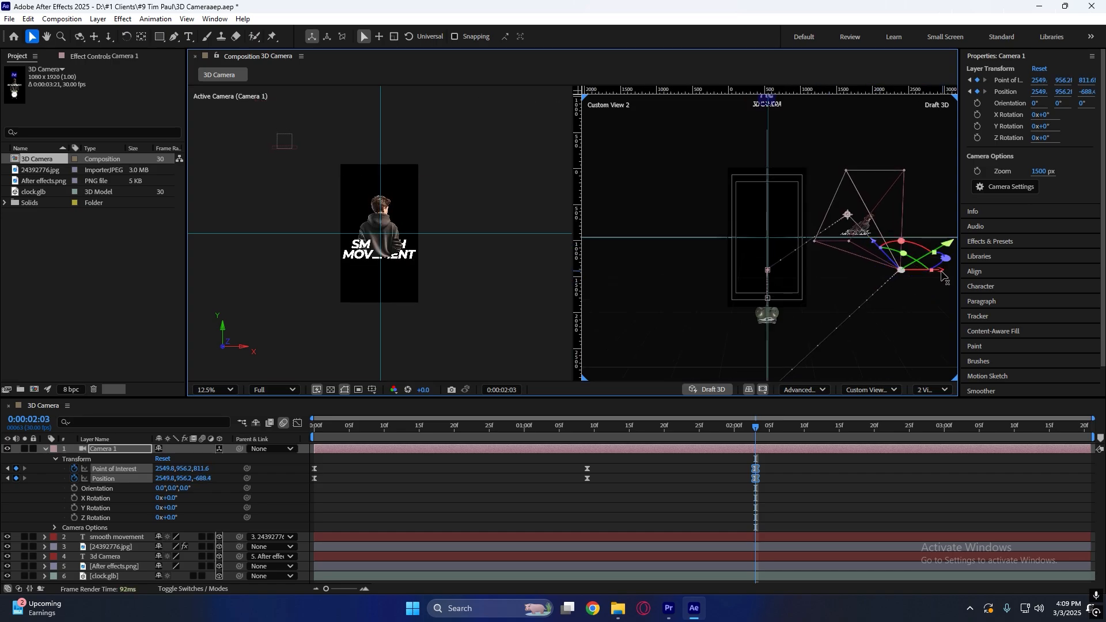
scroll(401, 257, "up", 2)
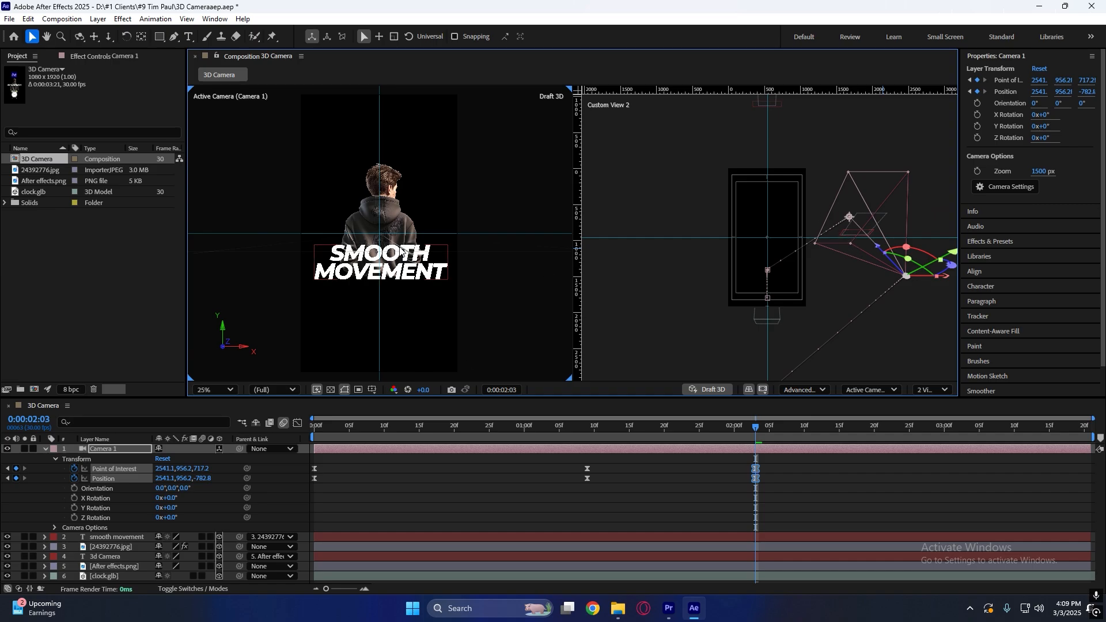
Bring the smooth movement text layer slightly closer to the camera along its Z axis and deselect it
left_click(401, 254)
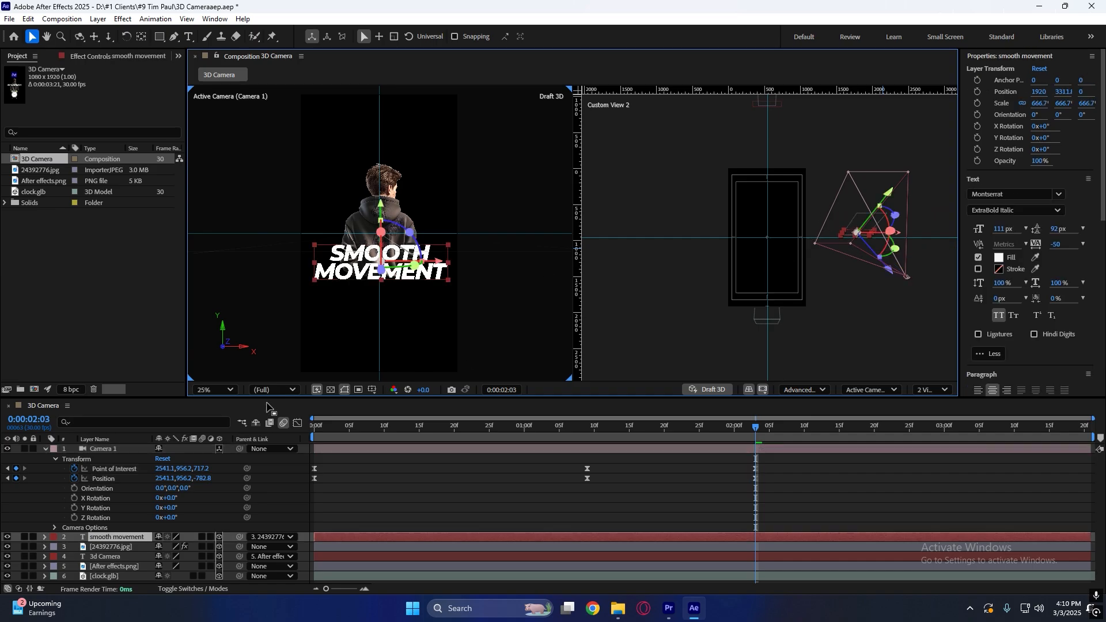
left_click_drag(889, 272, 891, 278)
left_click(886, 261)
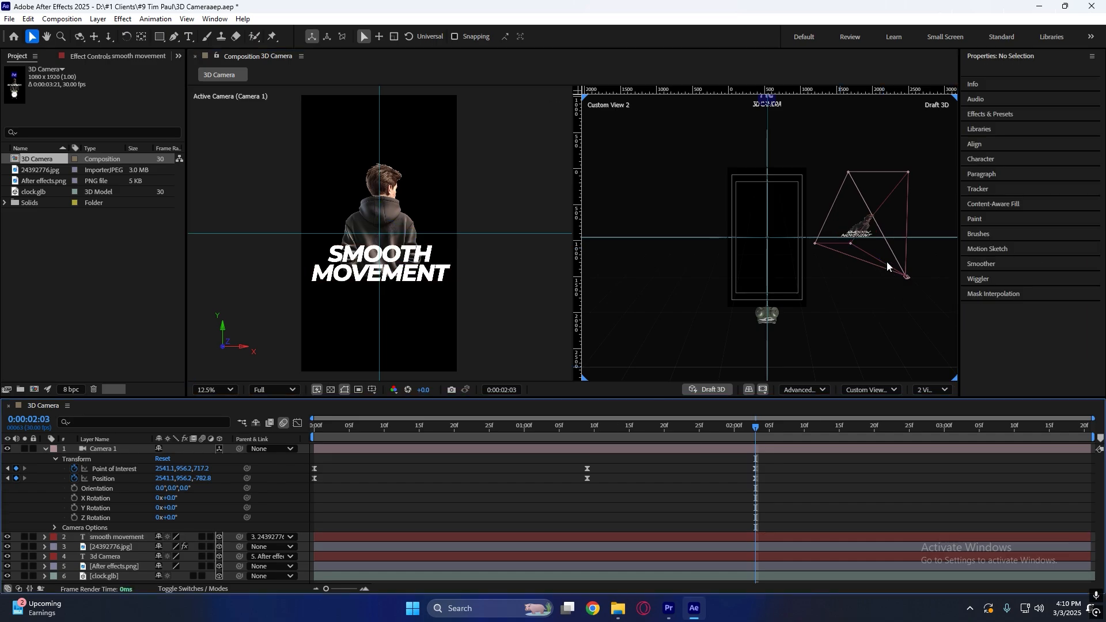
Apply Easy Ease to Camera 1's Point of Interest and Position keyframes at 0:00:01:09 and 0:00:02:03
left_click_drag(733, 465, 577, 462)
right_click(587, 468)
left_click(754, 570)
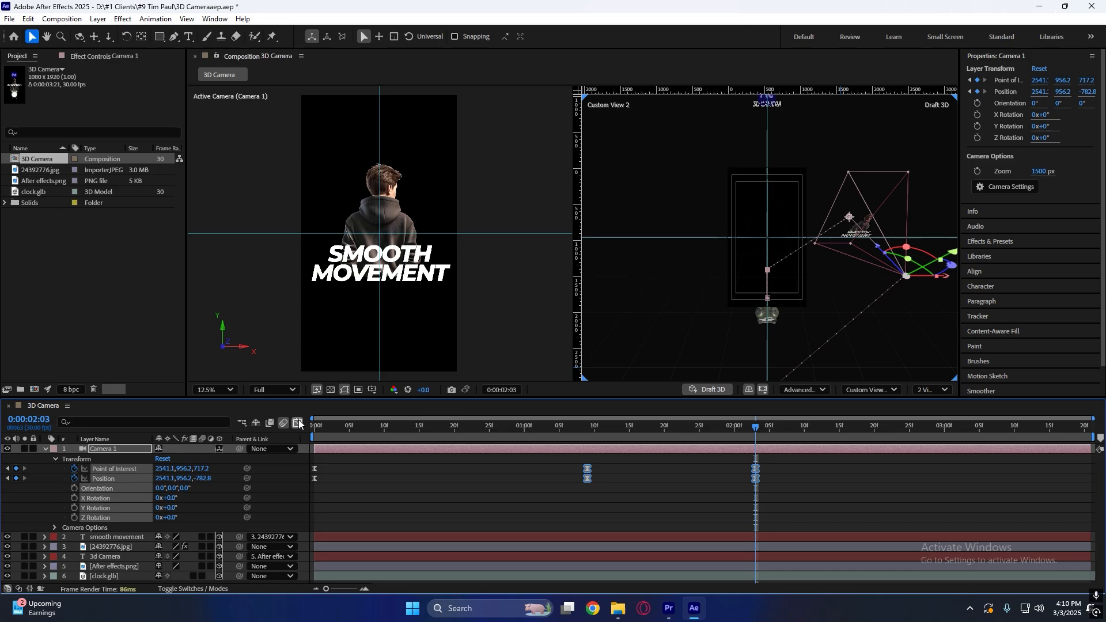
Reshape the speed curves of both camera moves to peak early and slow down gradually, preview them, and close the graph
left_click(297, 423)
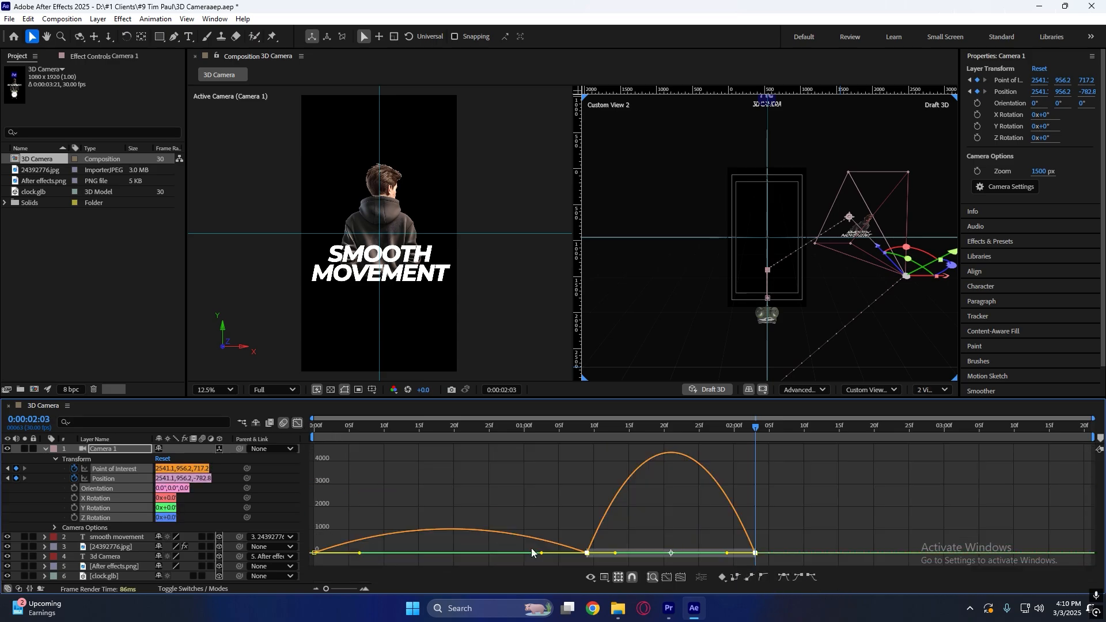
left_click_drag(541, 553, 358, 553)
key("space")
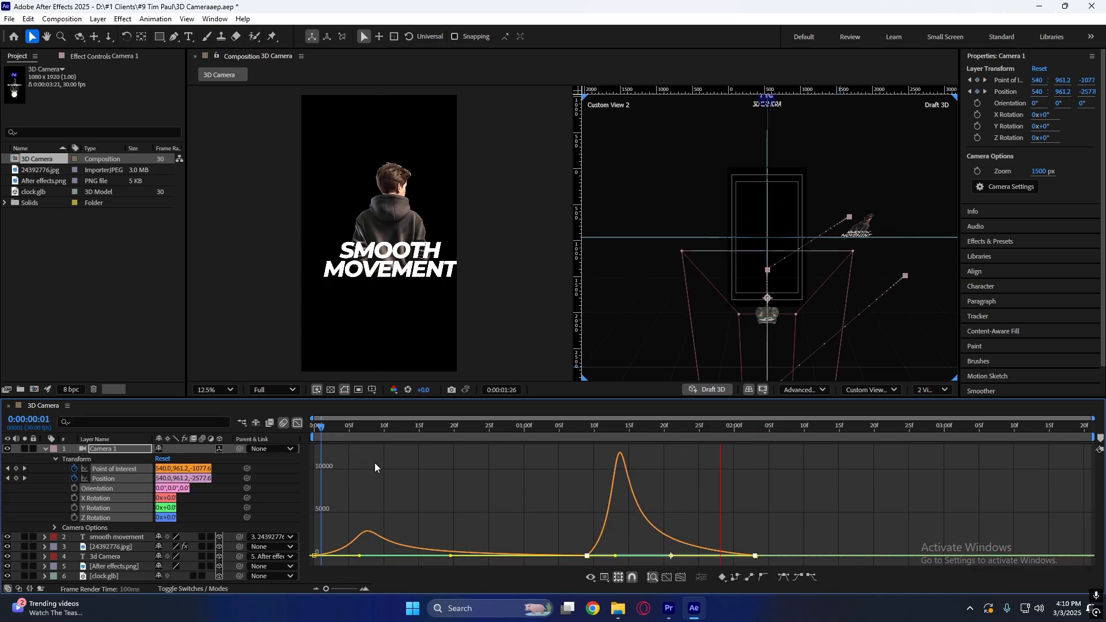
key("shift+F3")
left_click(365, 479)
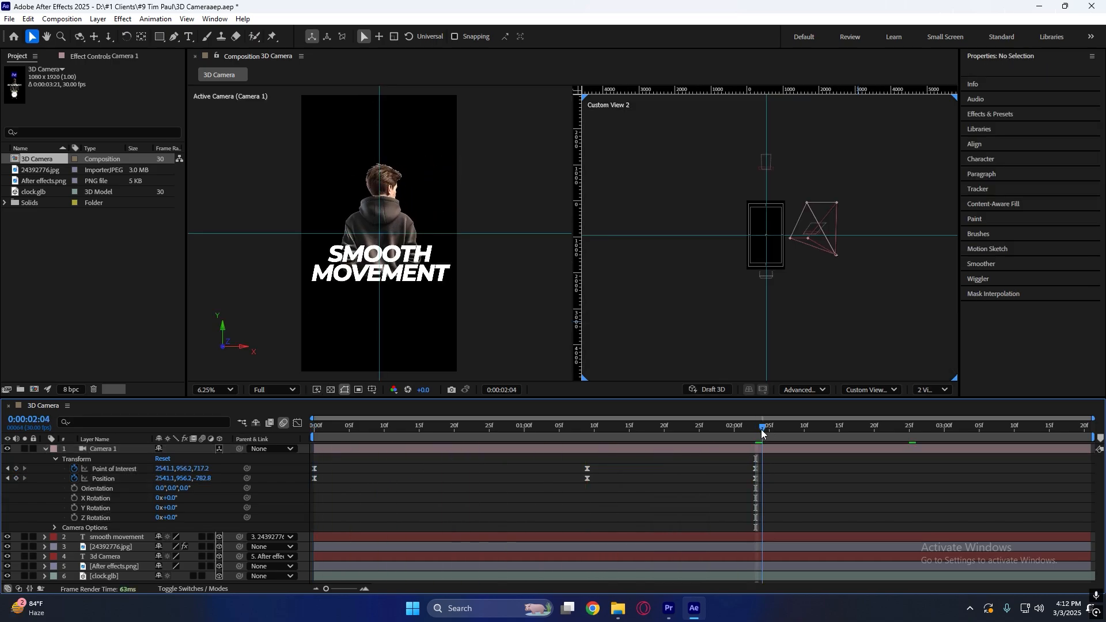
At 0:00:02:23, move Camera 1 to about X 512, Y -946, Z 559 so the logo and 3D CAMERA text are framed
left_click_drag(761, 429, 895, 443)
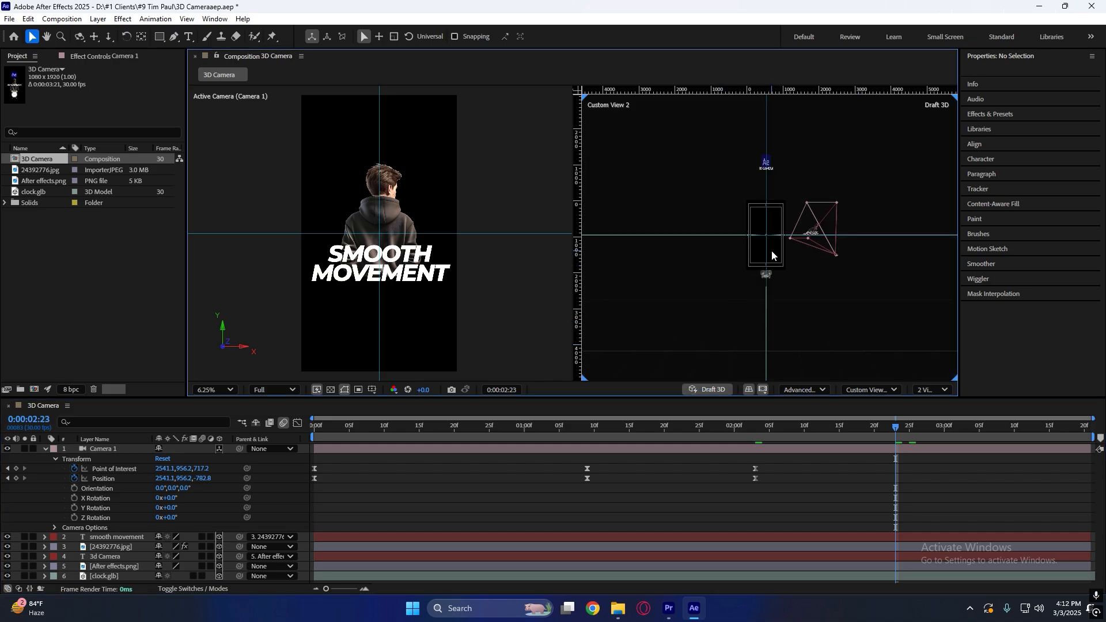
left_click(835, 254)
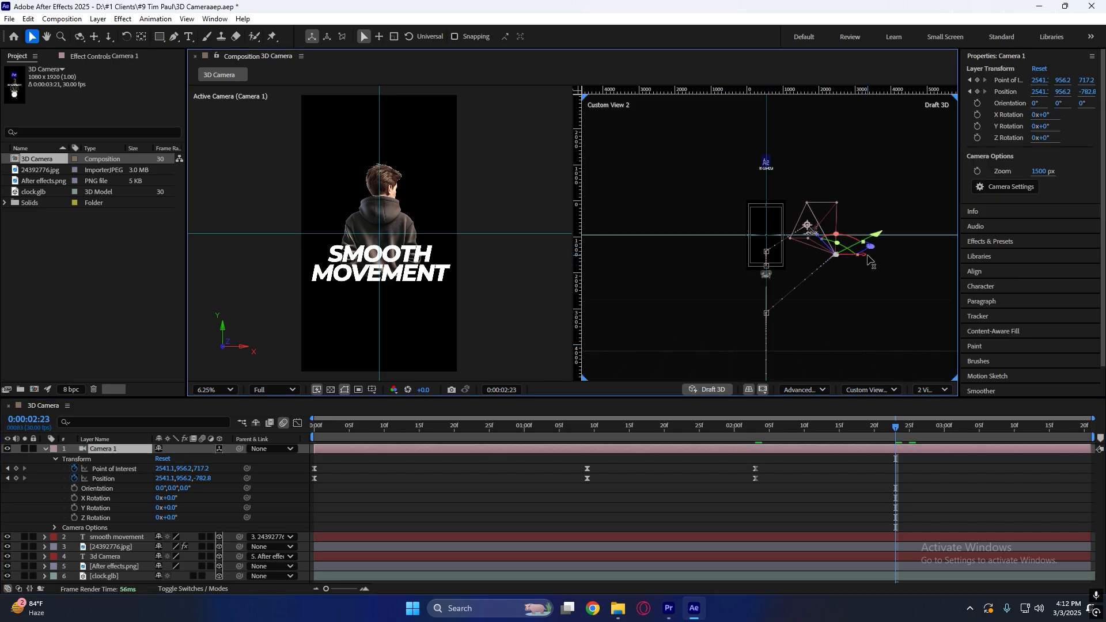
left_click_drag(868, 256, 806, 263)
left_click_drag(783, 223, 777, 134)
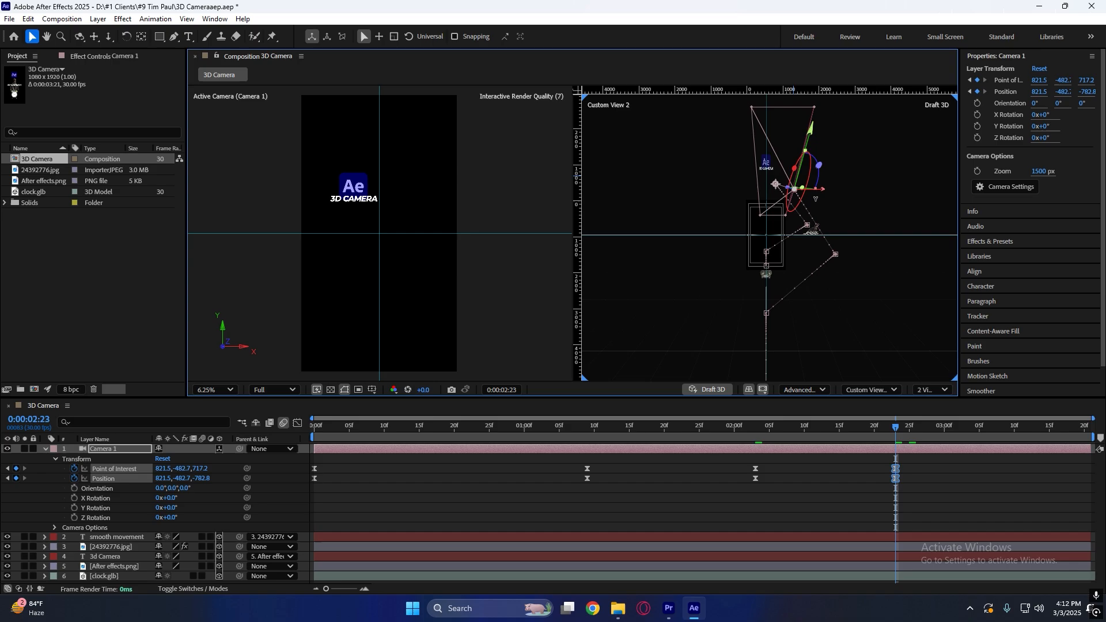
left_click_drag(823, 192, 793, 199)
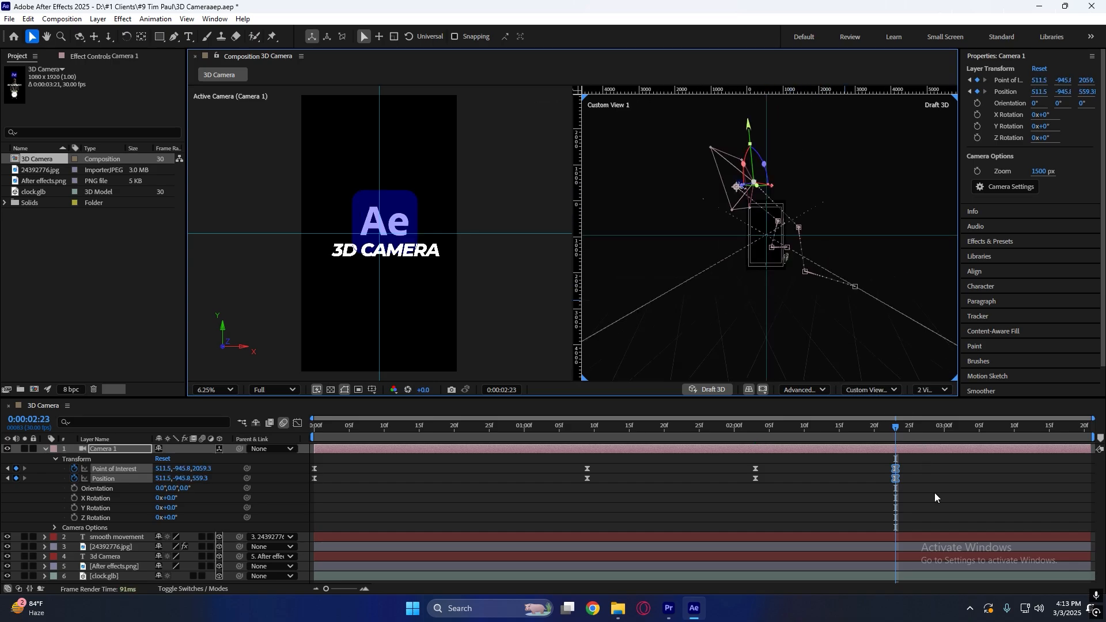
Open the speed graph for the last camera move and lengthen its outgoing ease at 0:00:02:03 so the peak comes slightly later
left_click_drag(934, 492, 610, 451)
left_click(297, 424)
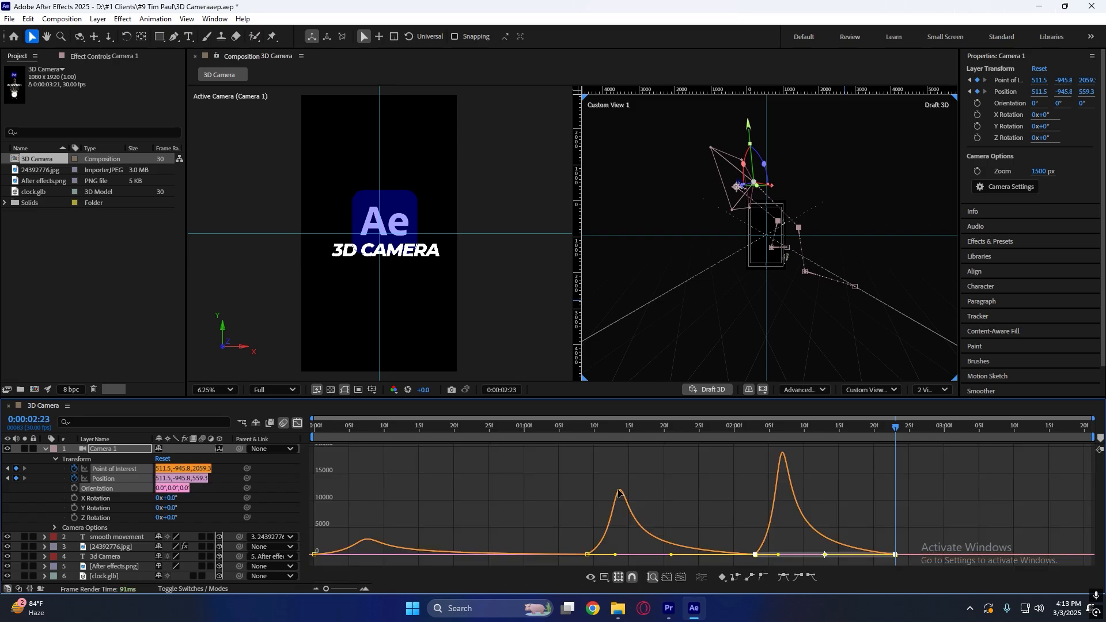
left_click(756, 552)
left_click_drag(777, 553, 790, 552)
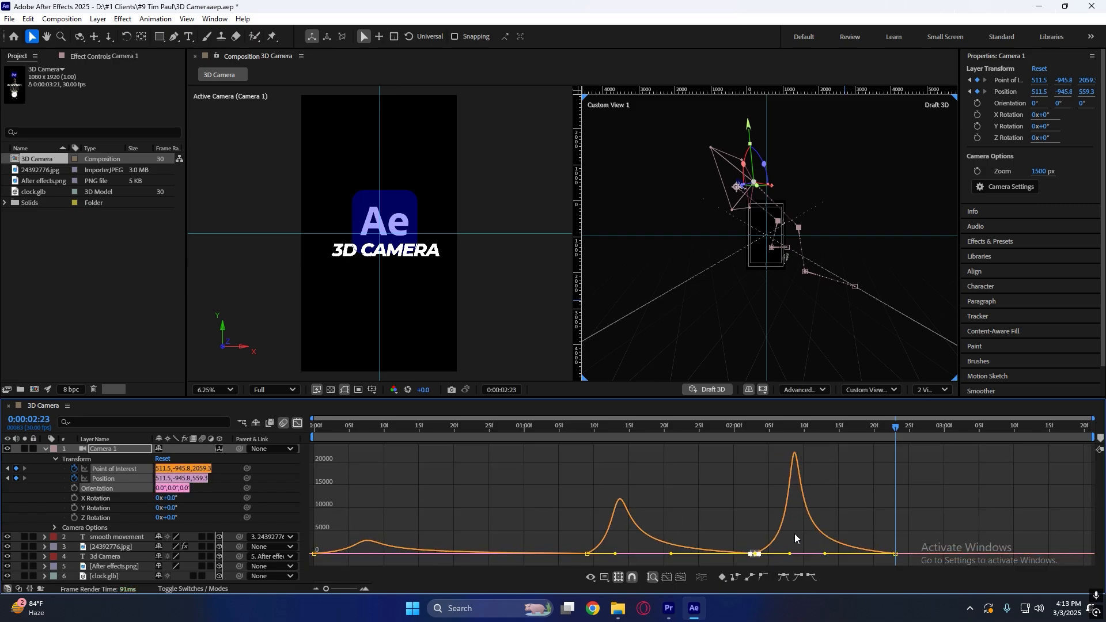
left_click(894, 554)
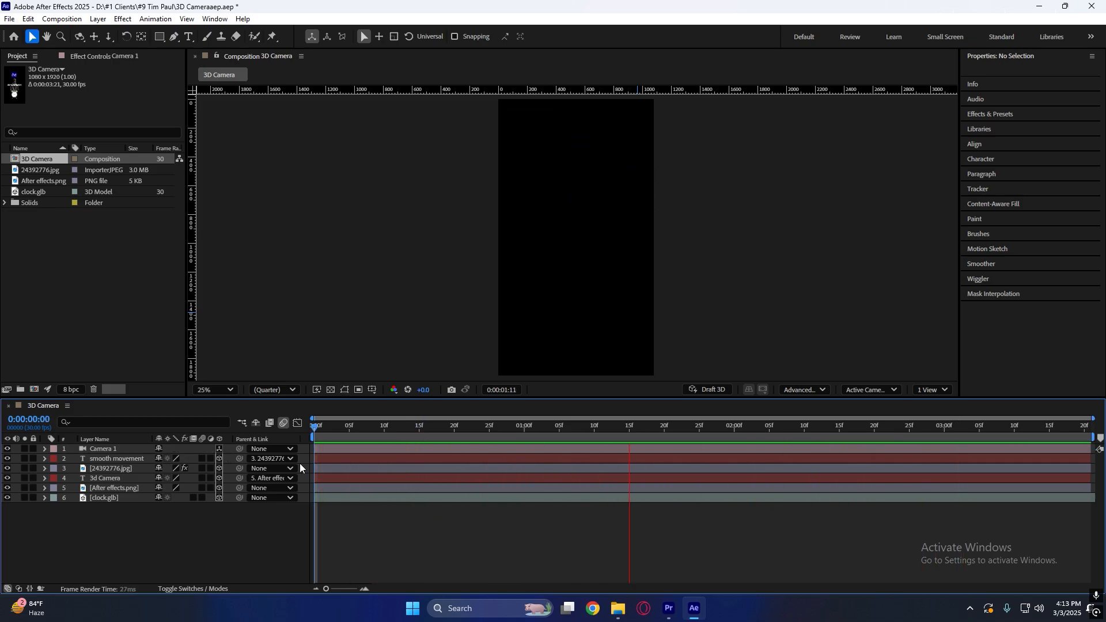
Preview the complete camera animation from the first frame in the single Active Camera view
left_click(345, 390)
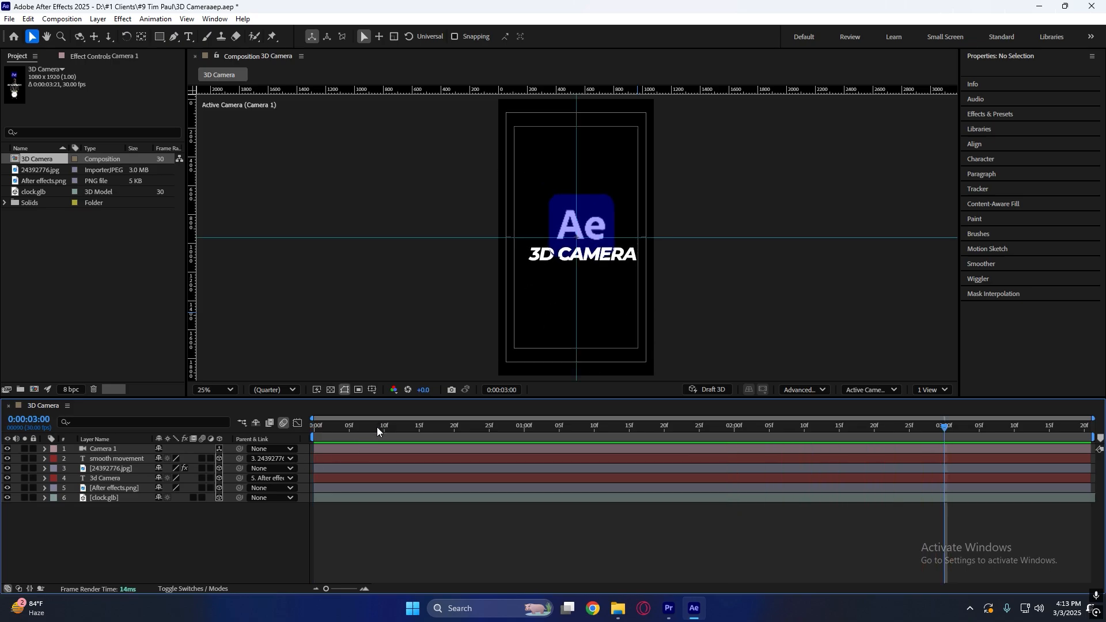
key("space")
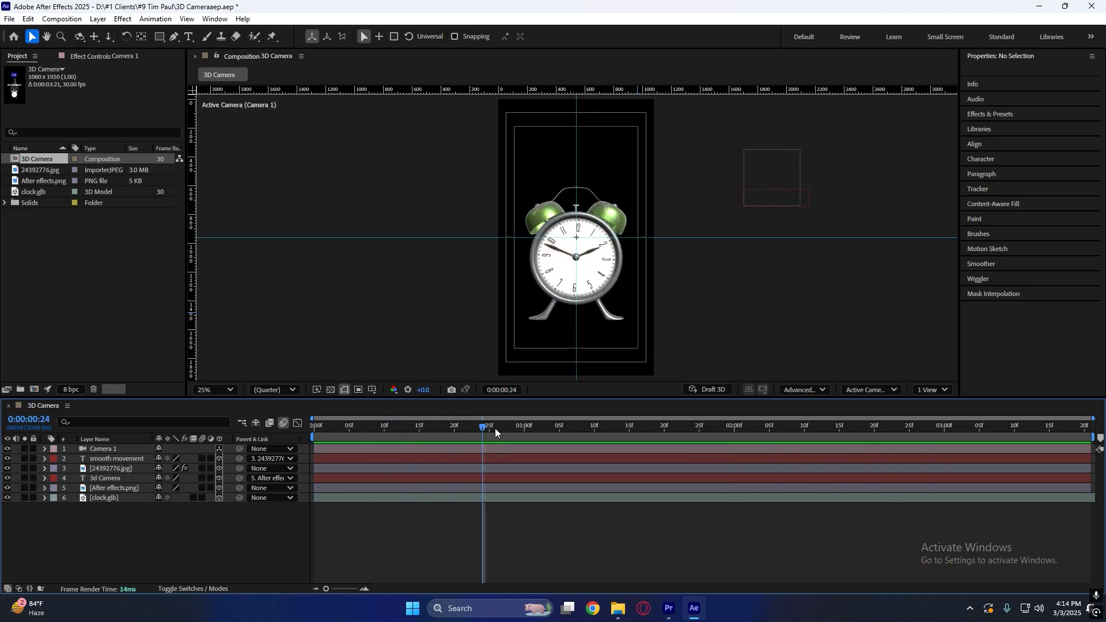
left_click_drag(495, 429, 293, 443)
key("space")
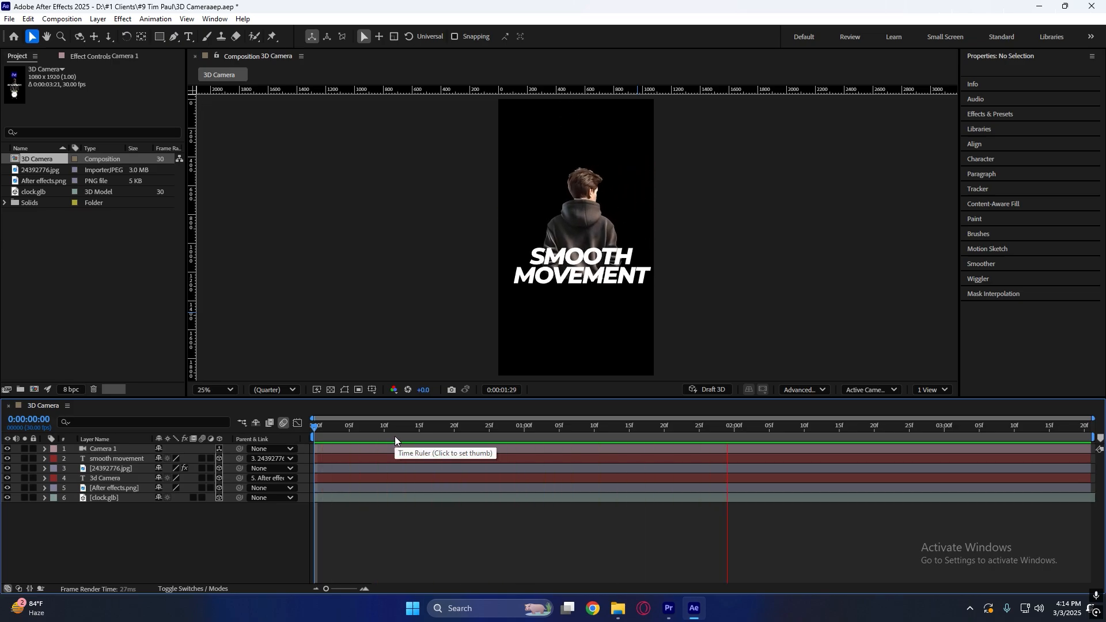
left_click_drag(406, 437, 445, 436)
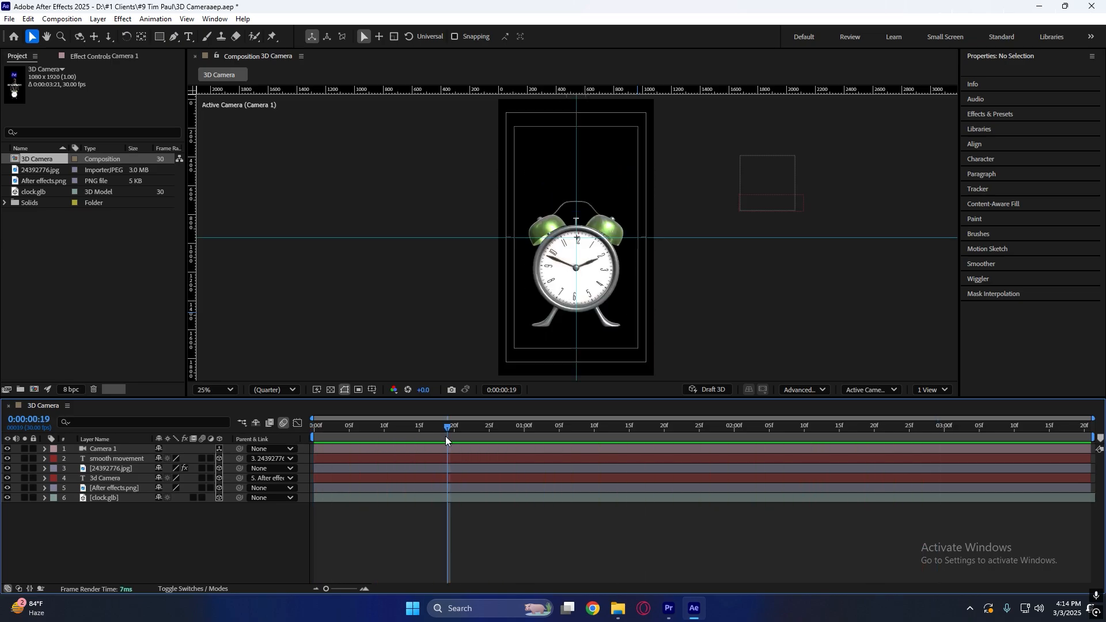
Reveal Camera 1's keyframes and scrub through the clock section to examine the timing of the move
left_click(368, 449)
key("u")
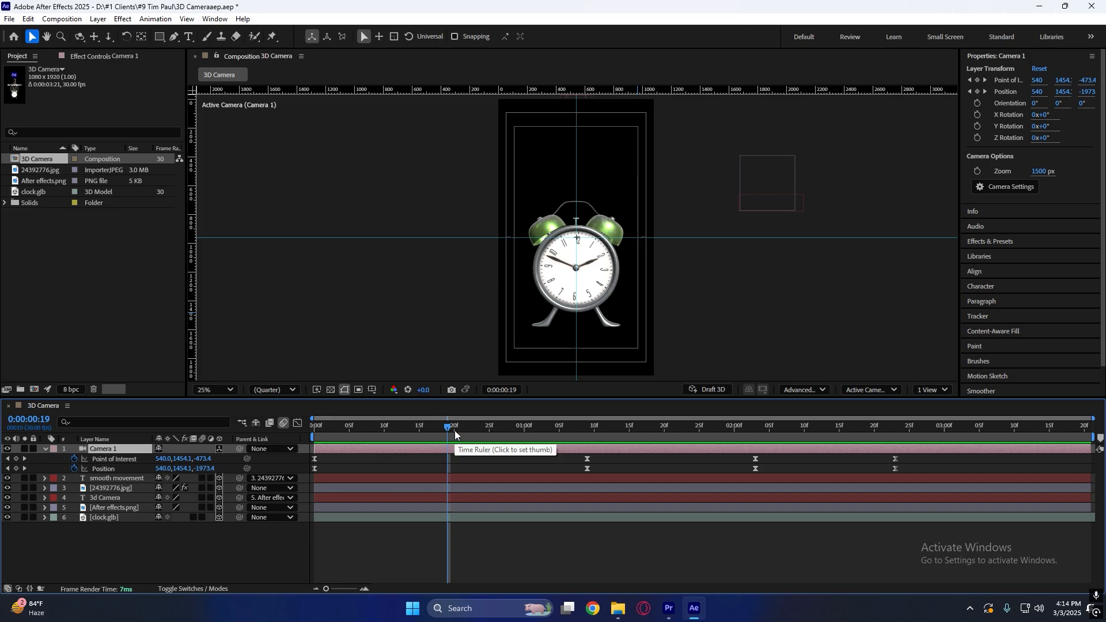
left_click_drag(451, 433, 552, 437)
key("space")
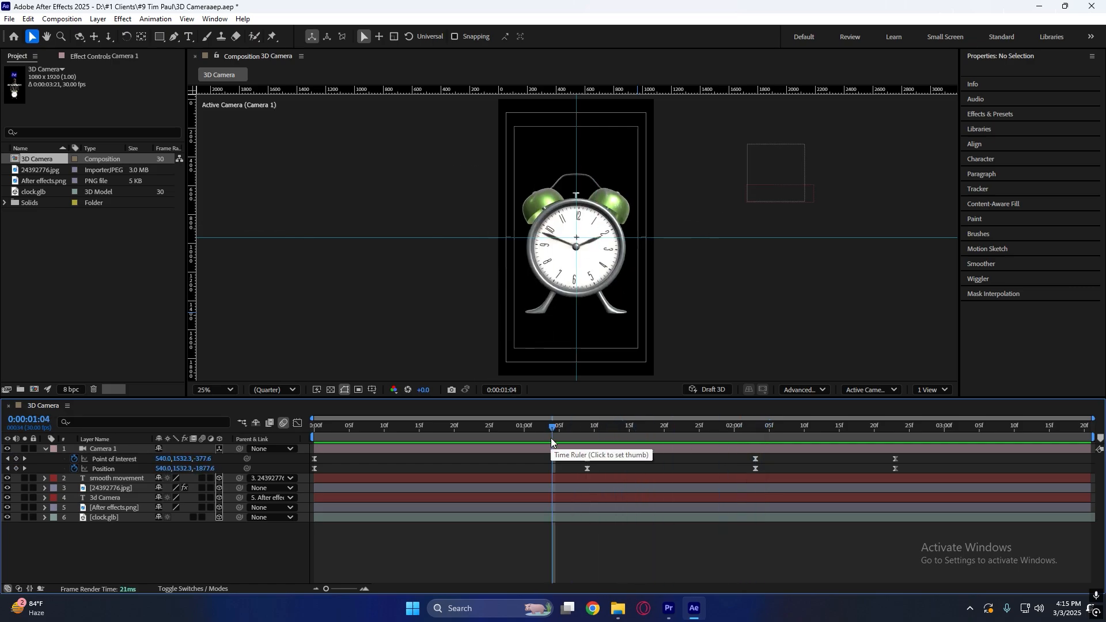
left_click(496, 433)
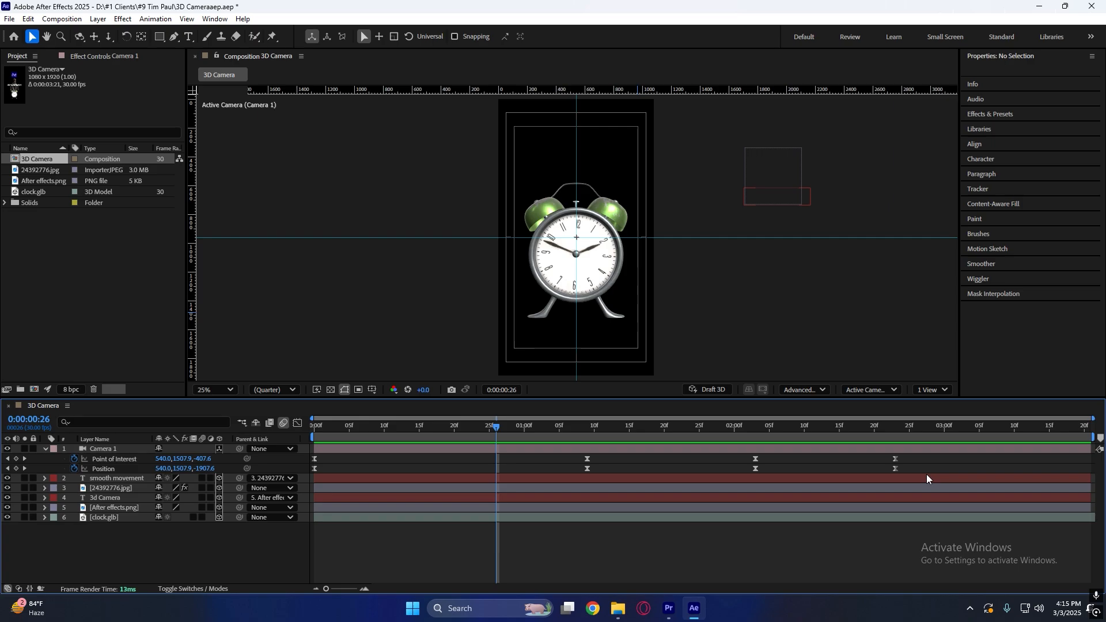
mouse_move(457, 433)
left_mouse_down()
mouse_move(373, 440)
mouse_move(454, 436)
left_mouse_up()
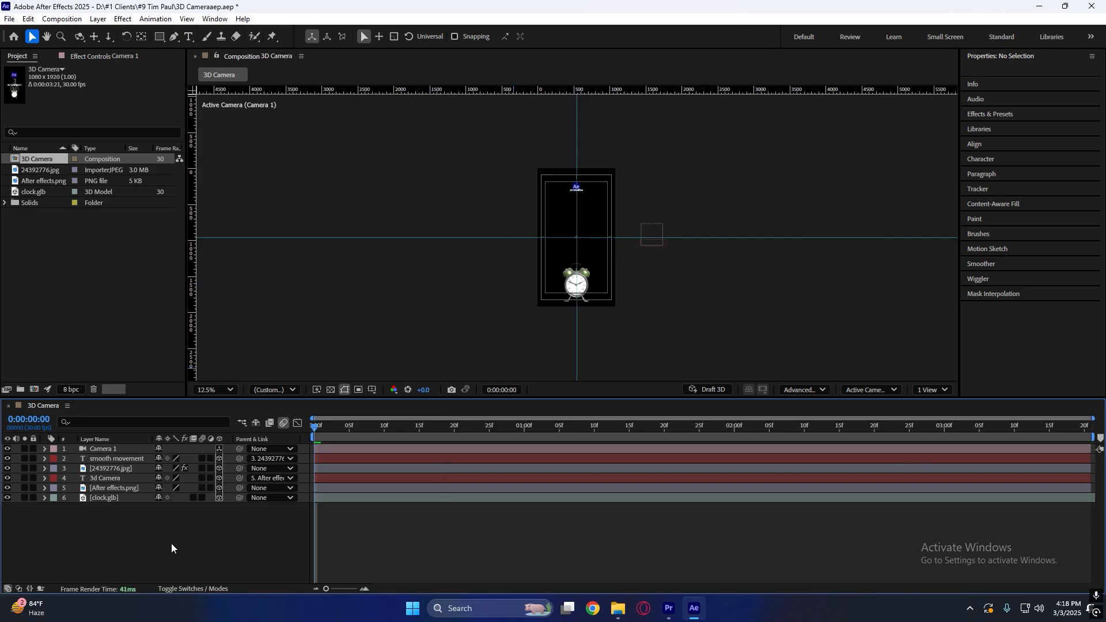
Add a new null object to the composition at the first frame
right_click(171, 544)
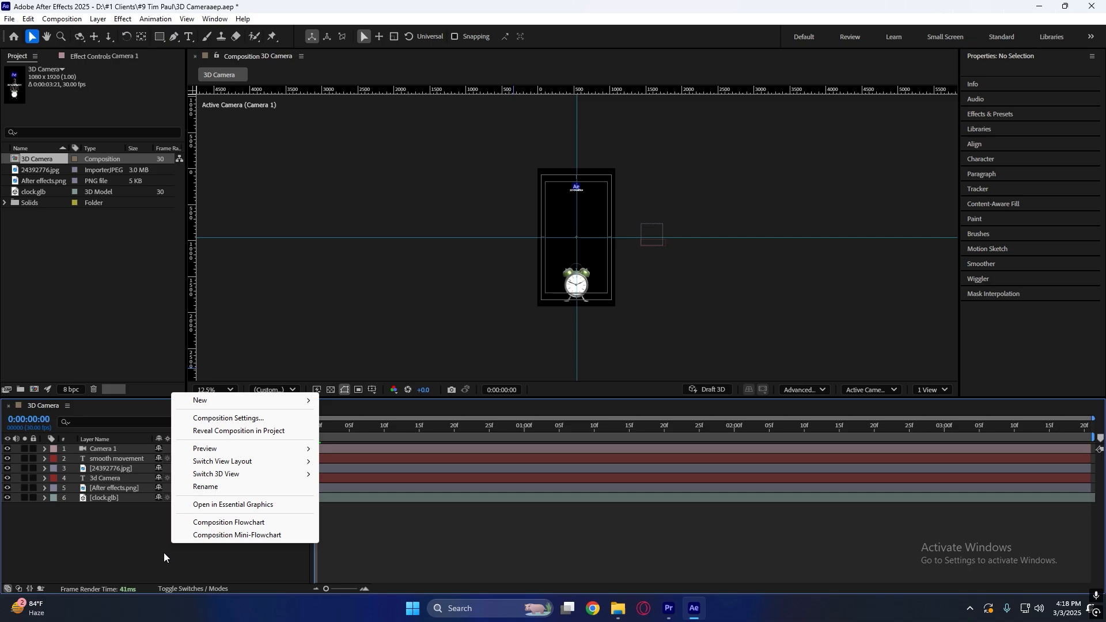
mouse_move(248, 400)
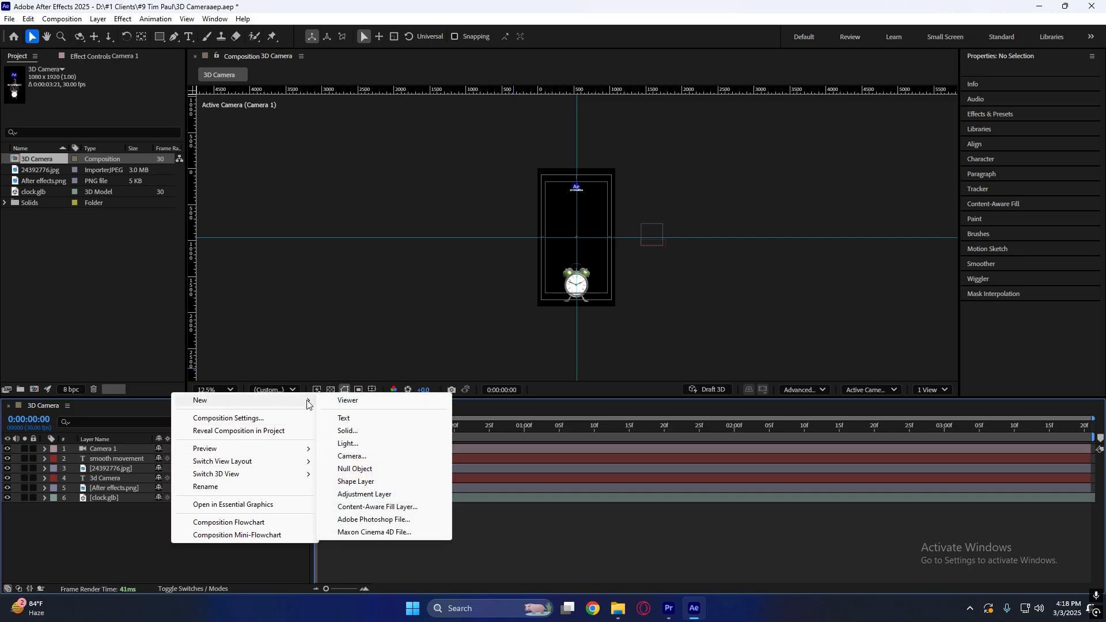
left_click(369, 470)
scroll(616, 332, "up", 1)
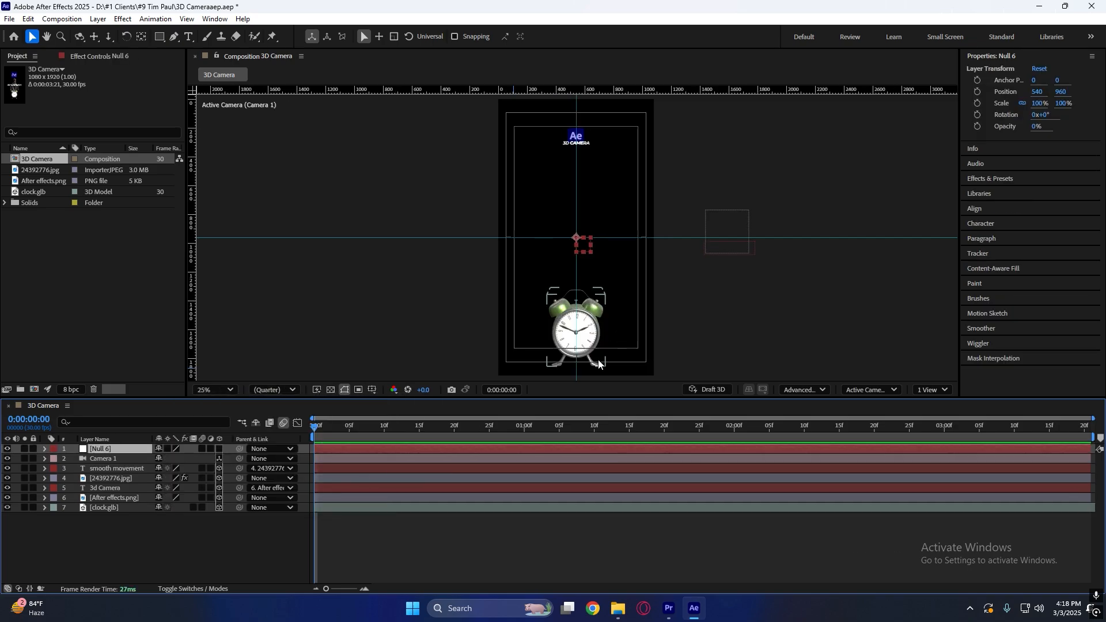
Parent Camera 1 to the new null layer
left_click(201, 449)
left_click(207, 565)
left_click(122, 459)
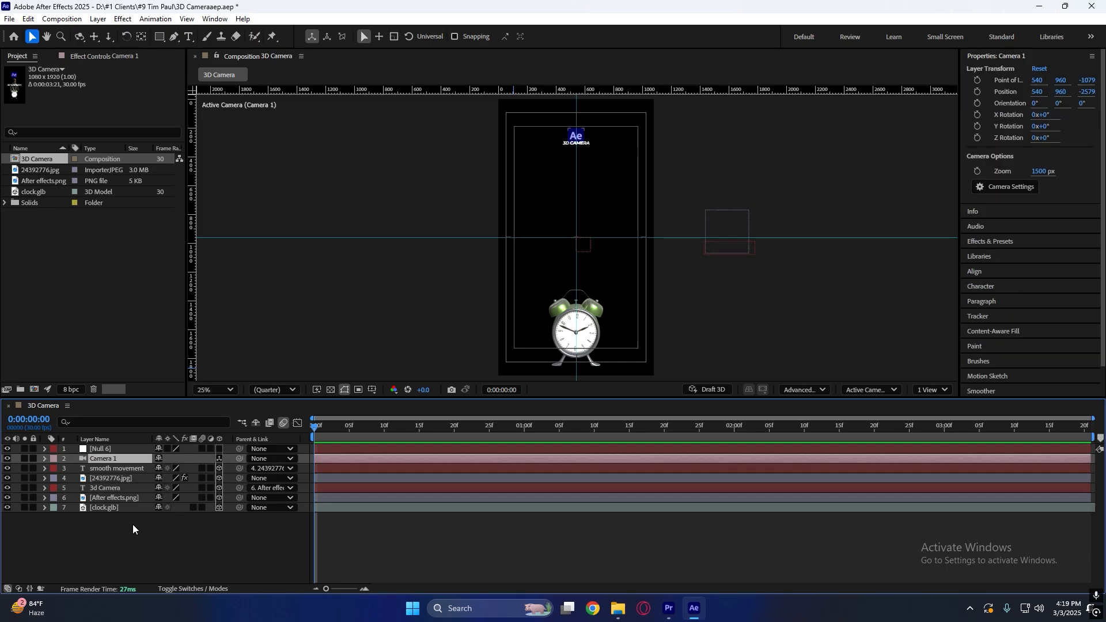
left_click(135, 448)
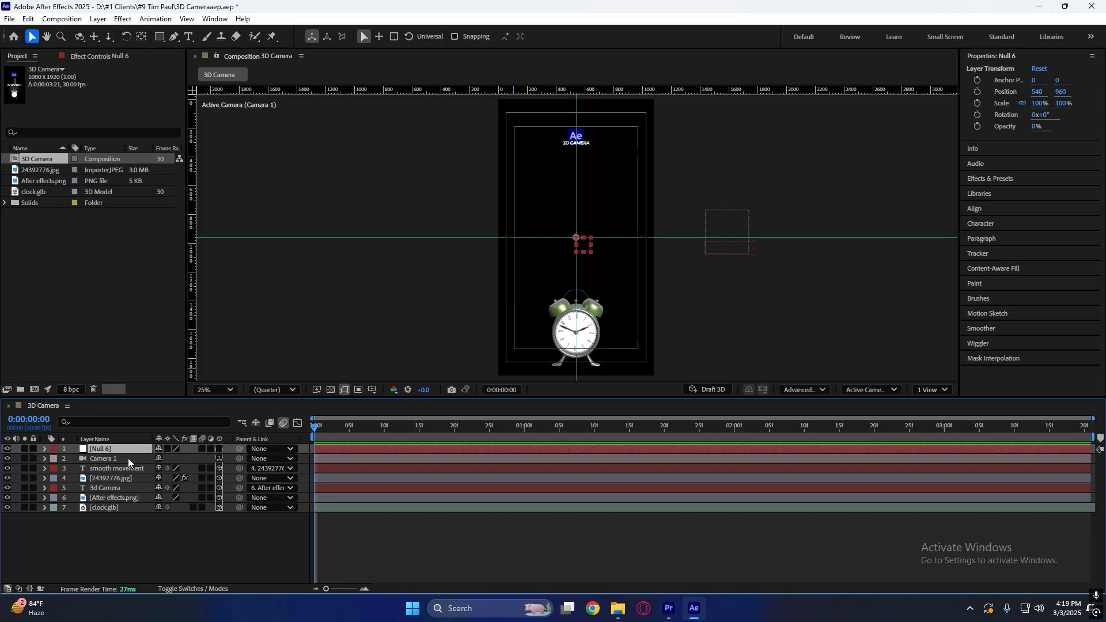
left_click(128, 458)
left_click_drag(238, 459, 126, 450)
left_click(127, 445)
left_click(129, 456)
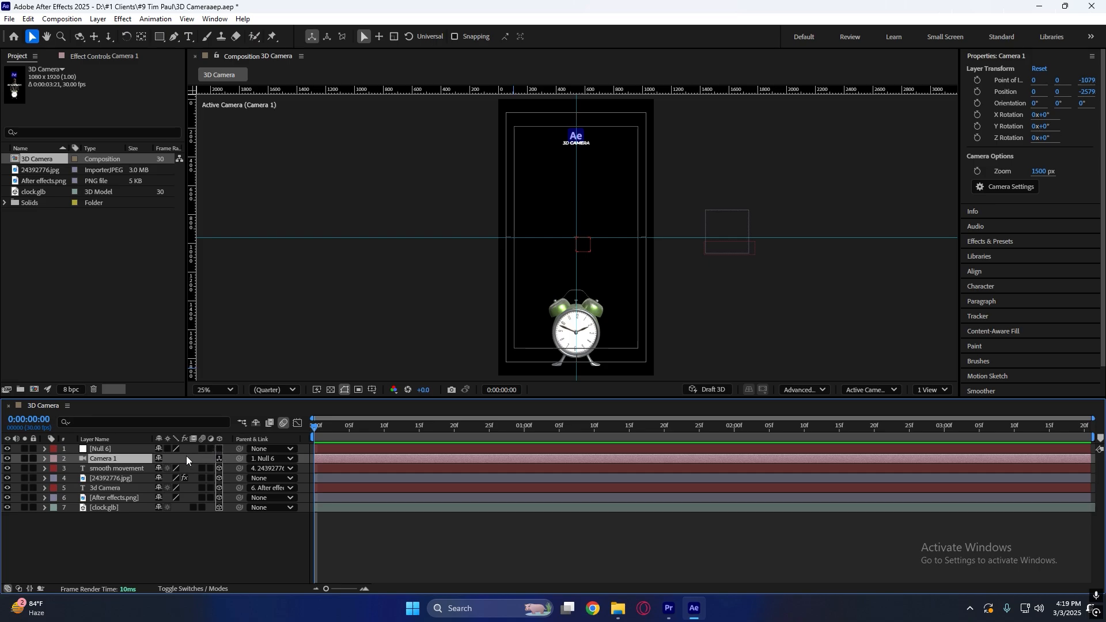
Make the null a 3D layer, reveal its transform properties and set its Z position to -207
left_click(138, 449)
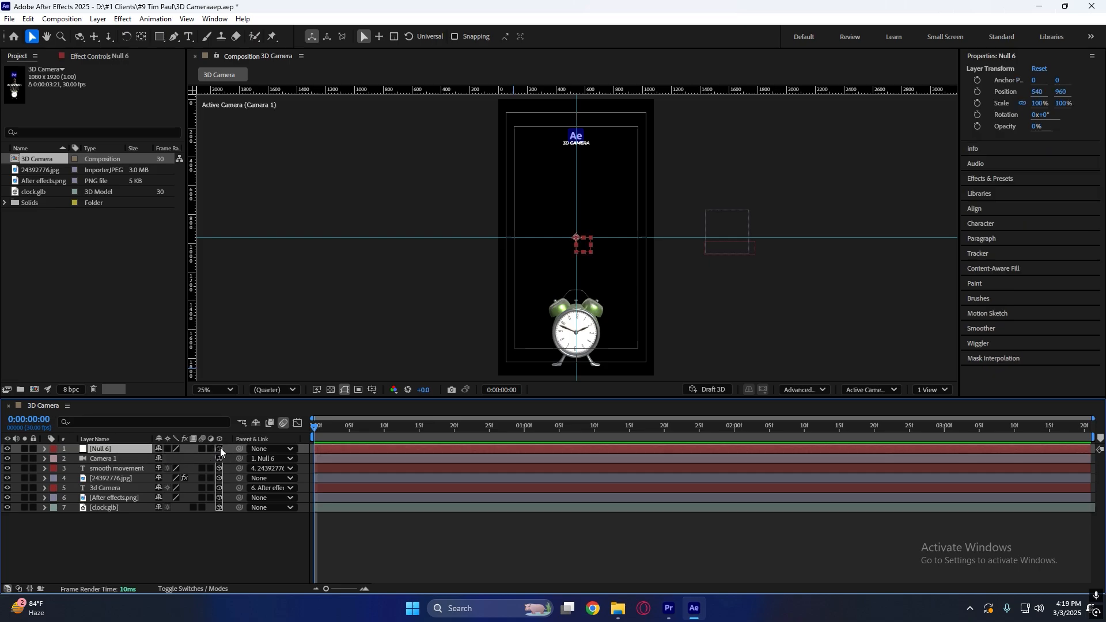
left_click(219, 448)
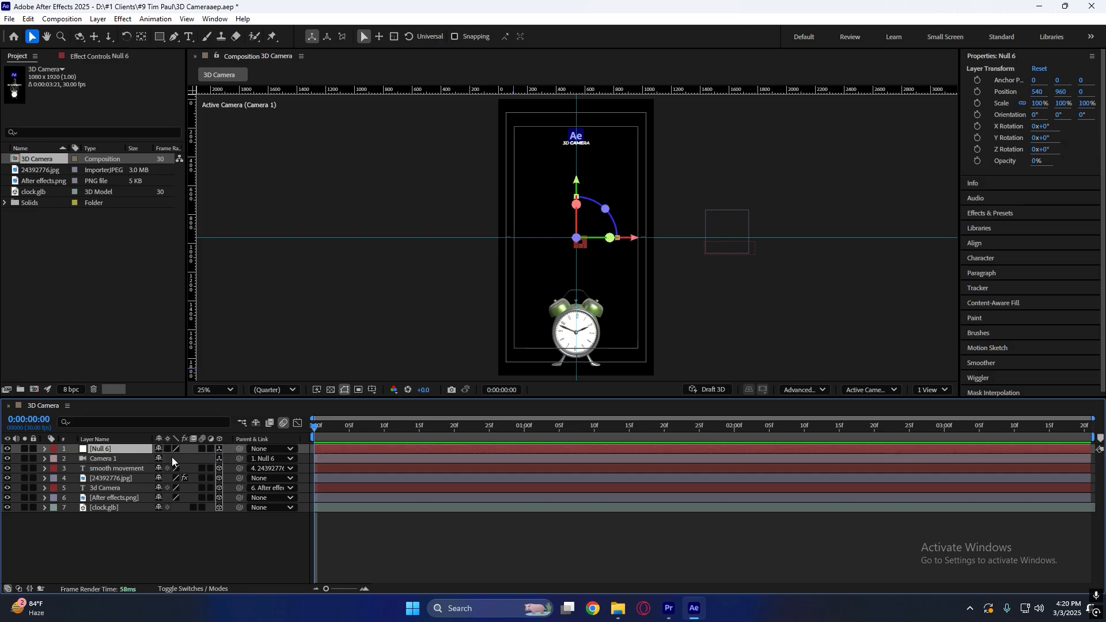
left_click(44, 448)
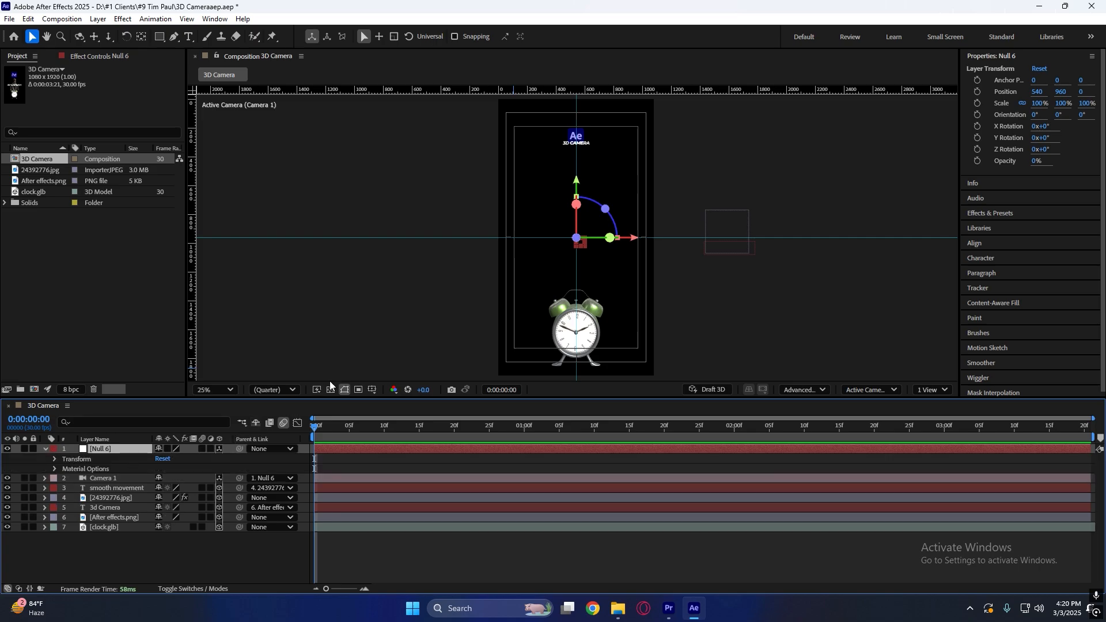
left_click(56, 458)
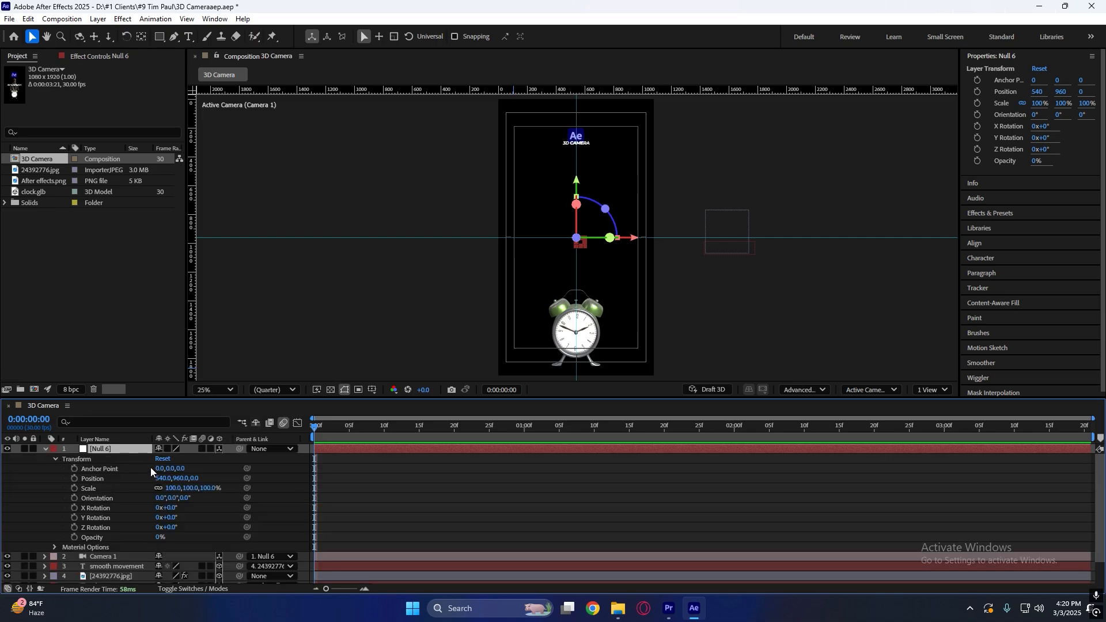
left_click_drag(196, 478, 361, 471)
key("ctrl+z")
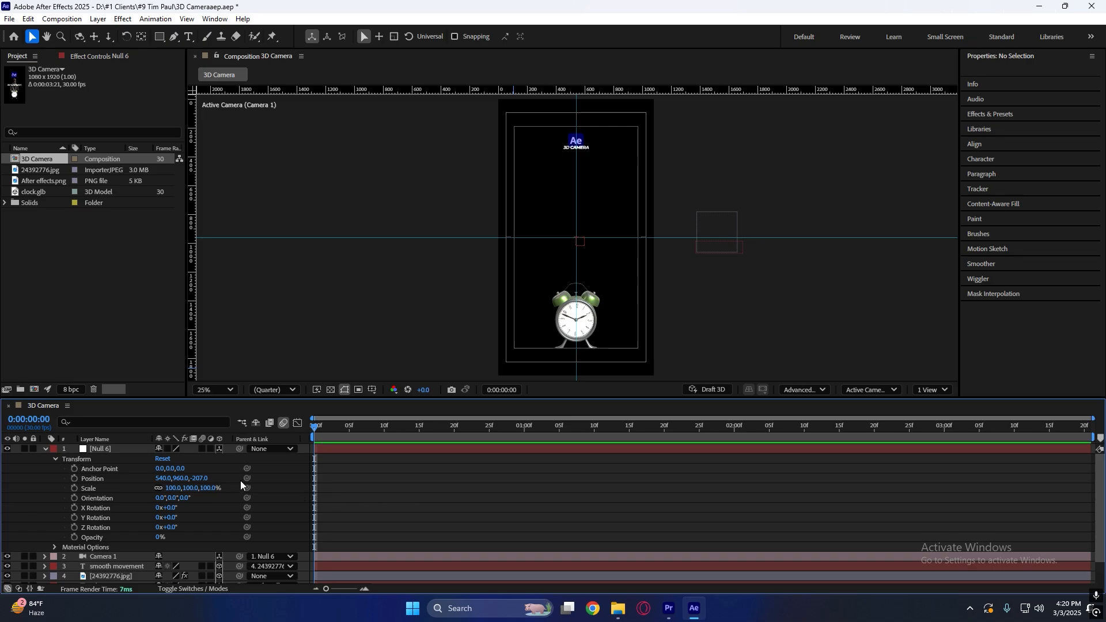
left_click(123, 478)
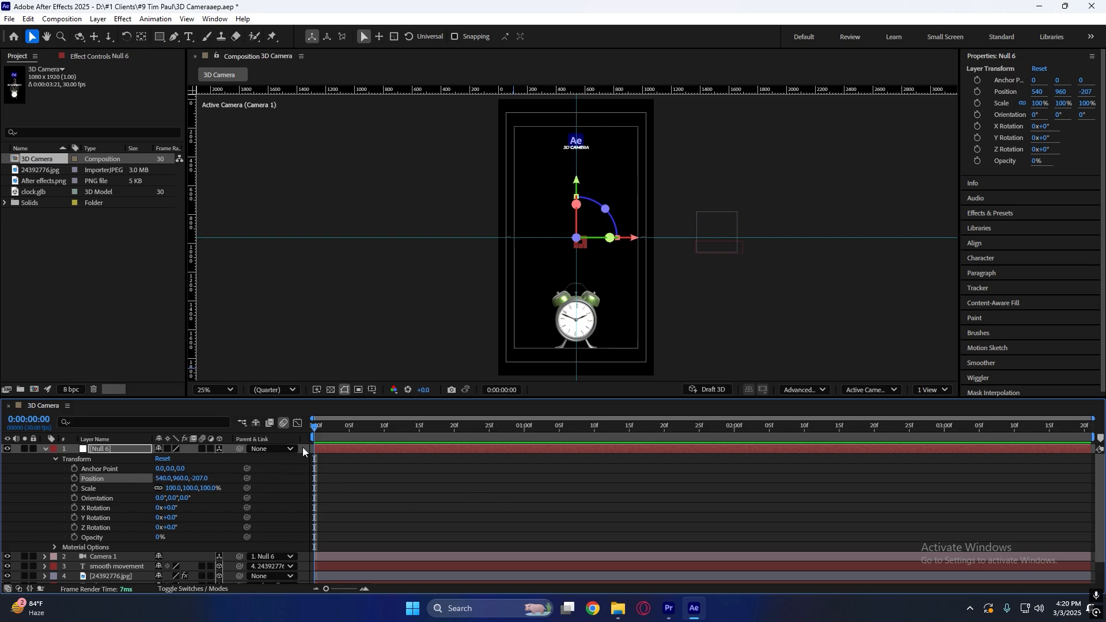
scroll(576, 506, "down", 2)
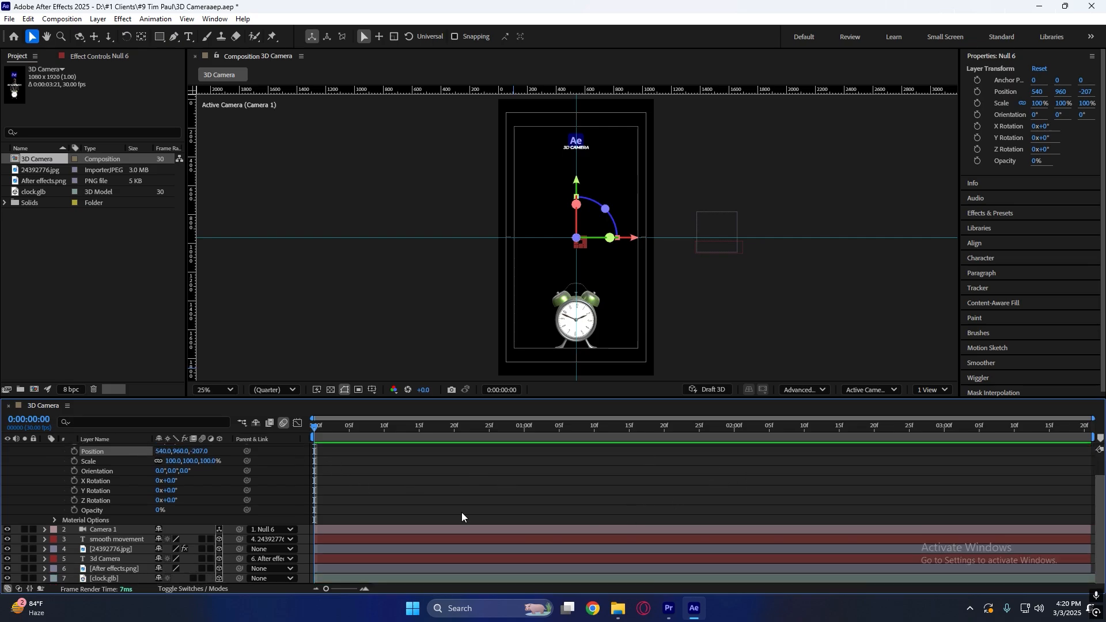
left_click(374, 529)
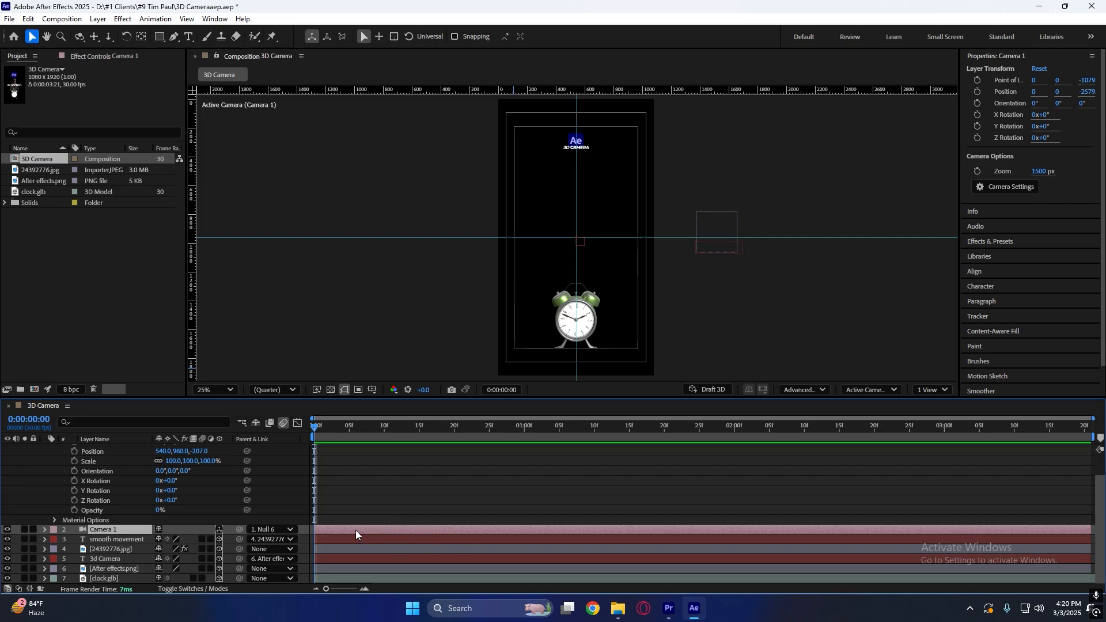
scroll(385, 531, "up", 2)
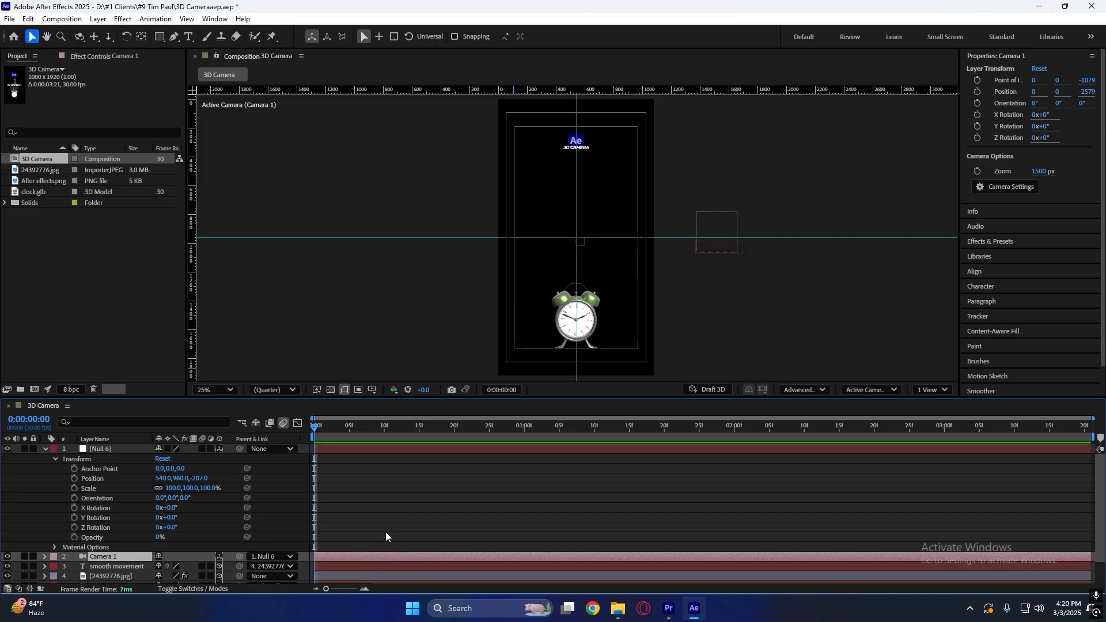
left_click(381, 530)
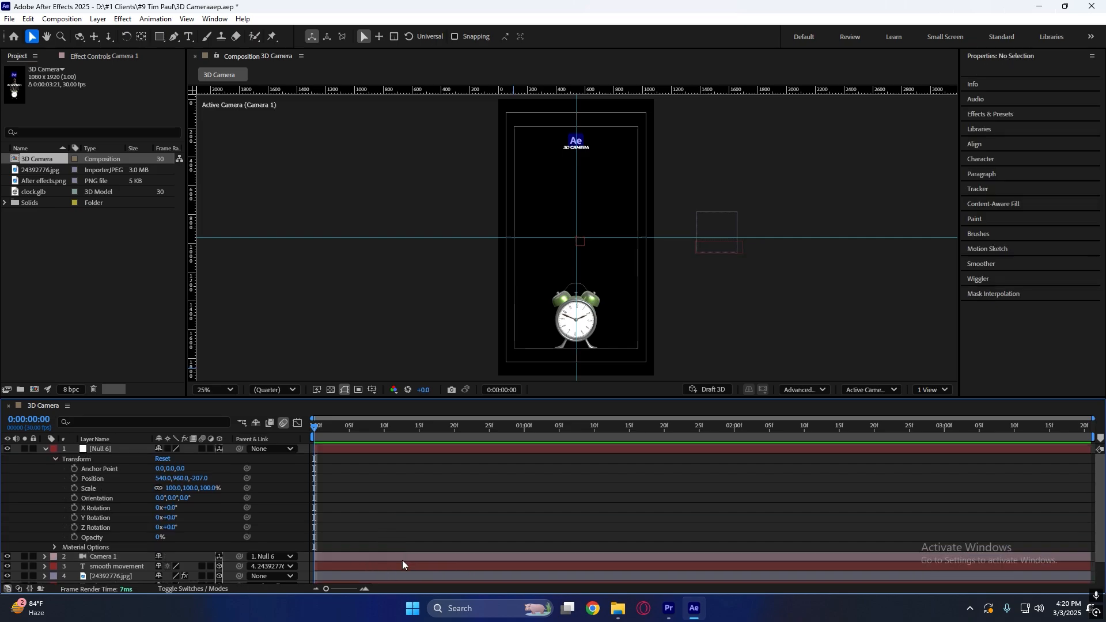
left_click(402, 559)
left_click(364, 517)
left_click(136, 448)
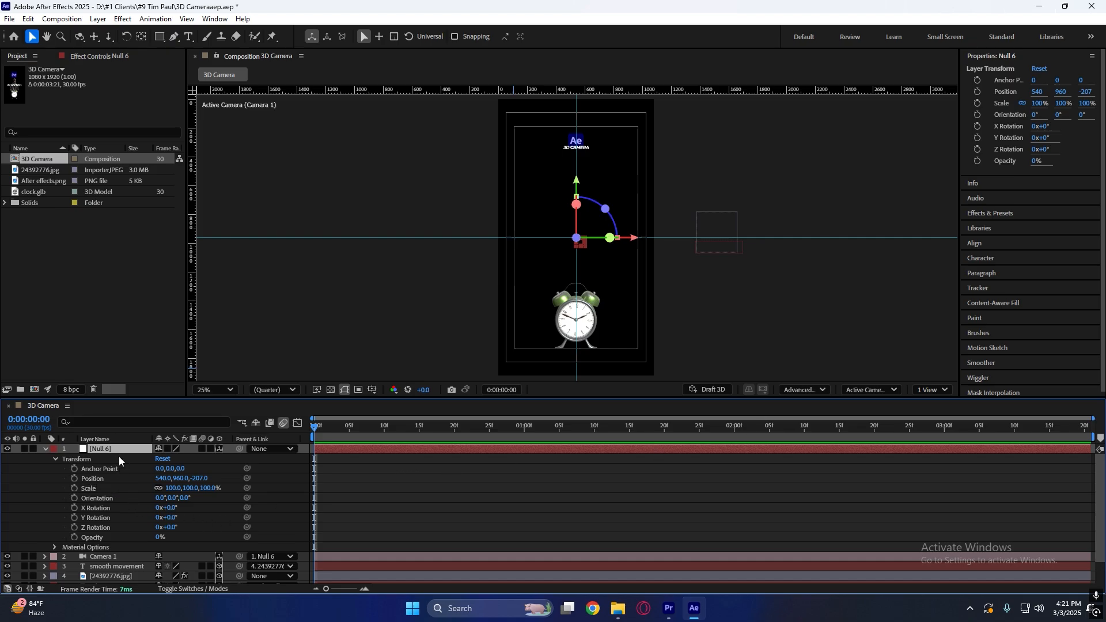
left_click(343, 496)
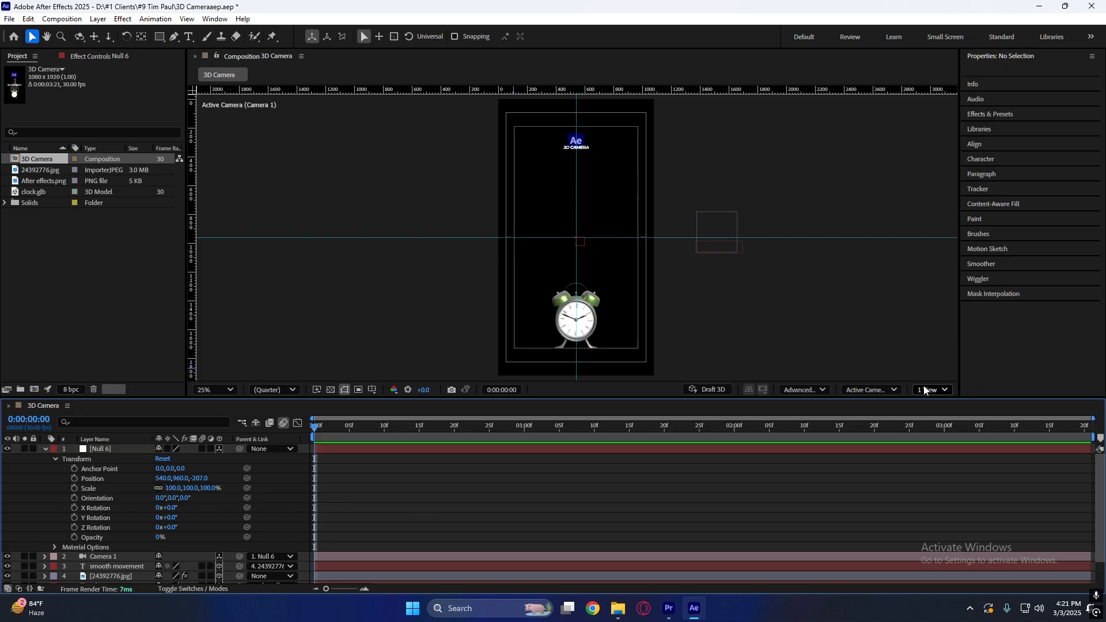
Compare Camera 1 with the null in a two-view layout, try moving the camera along its Z axis, undo that and restore the single view
left_click(931, 390)
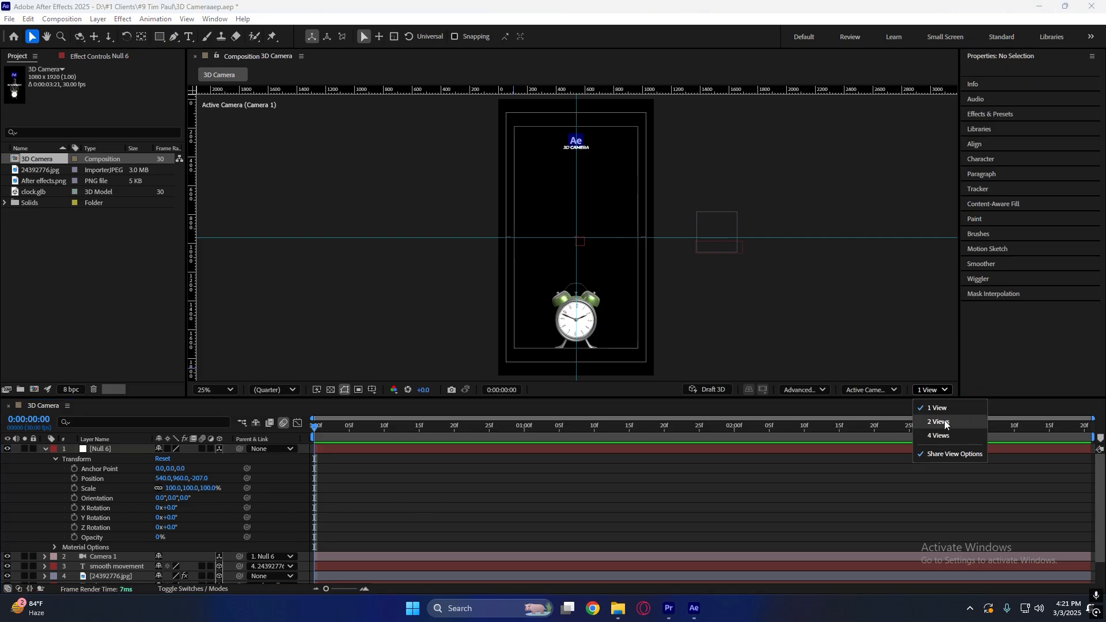
left_click(945, 424)
scroll(663, 294, "down", 3)
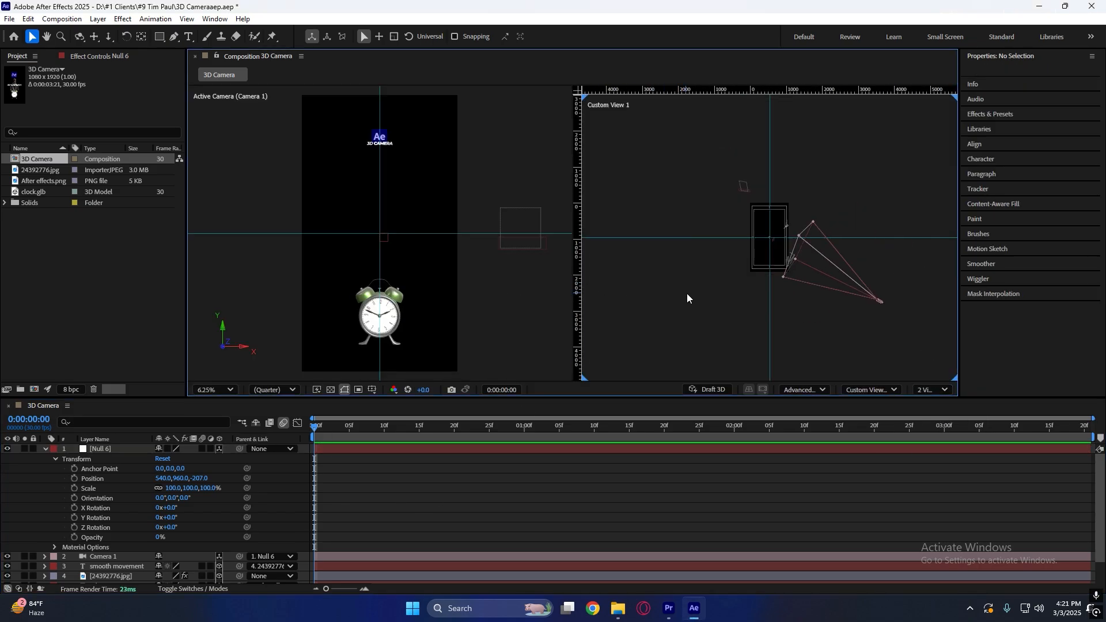
left_click(879, 299)
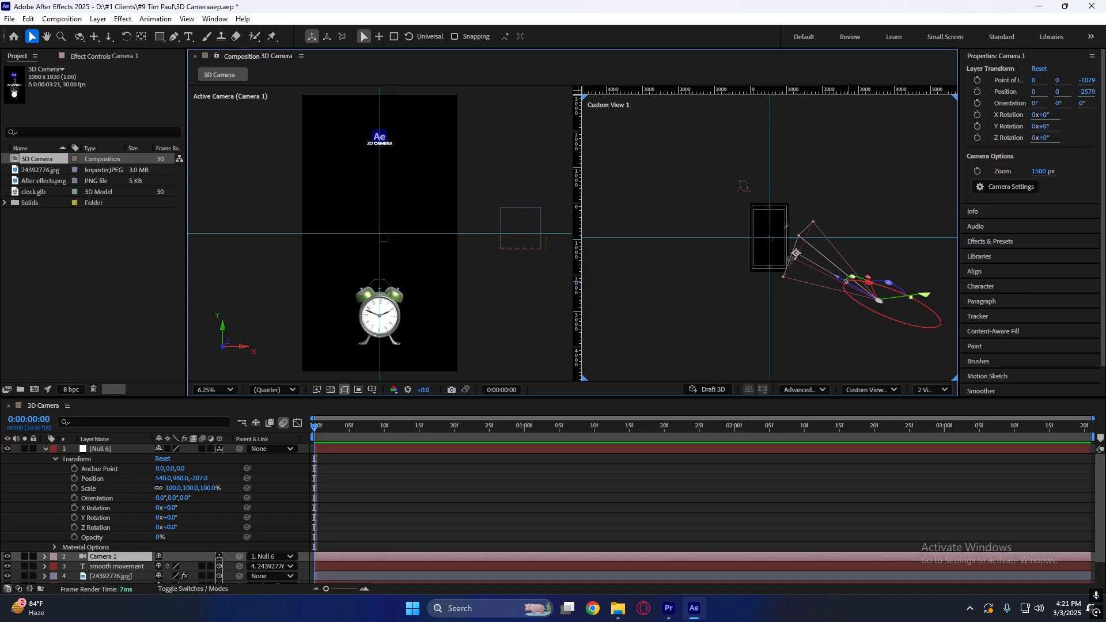
left_click_drag(845, 286, 829, 279)
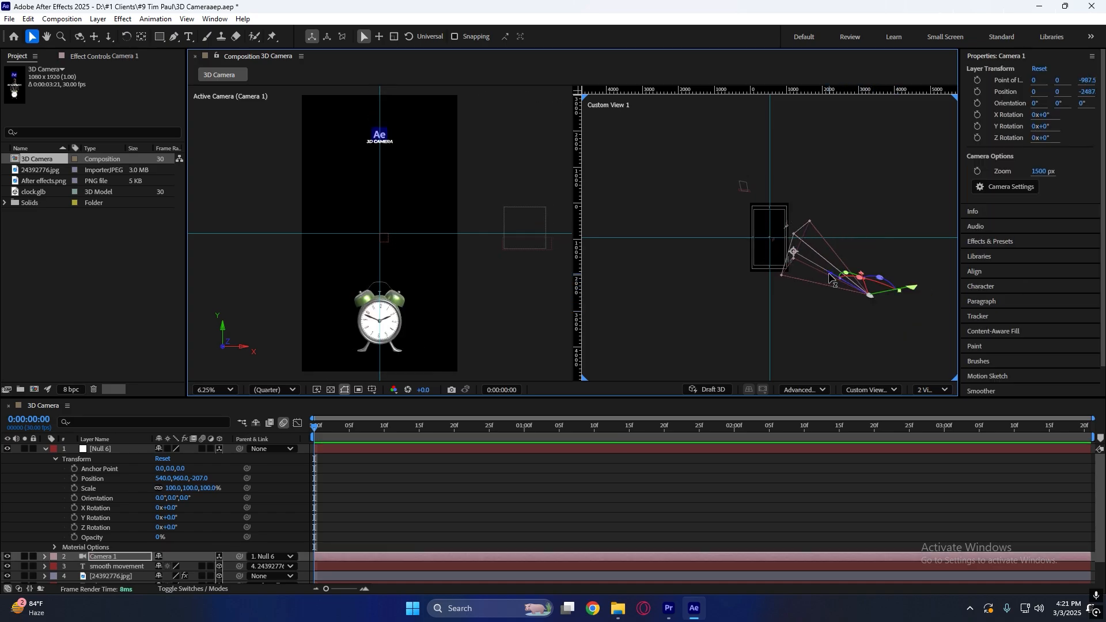
key("ctrl+z")
left_click(430, 485)
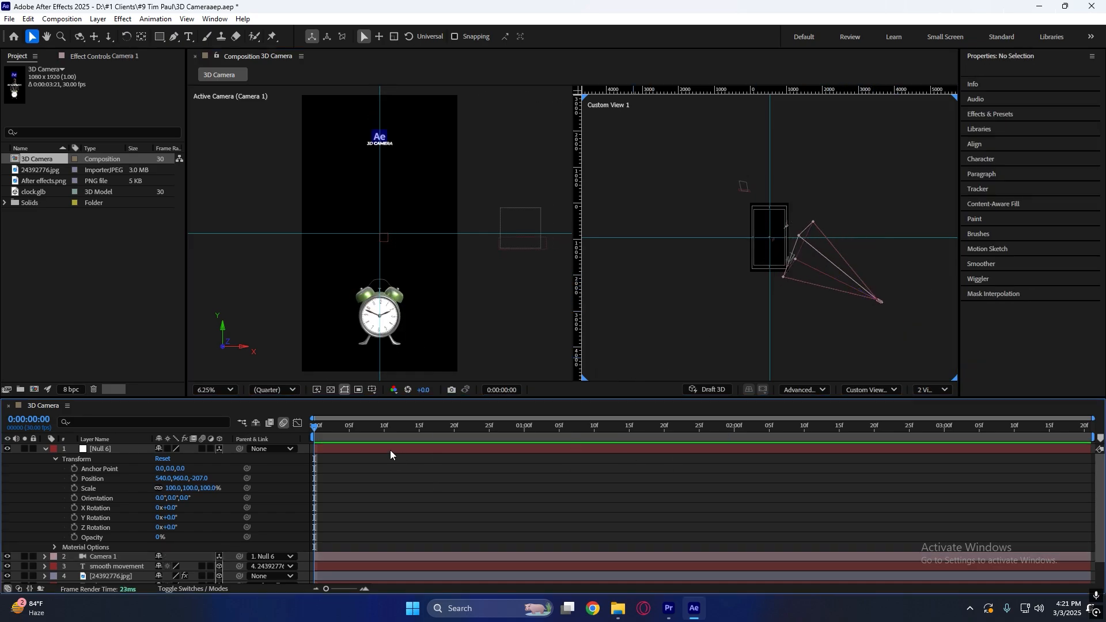
left_click(389, 450)
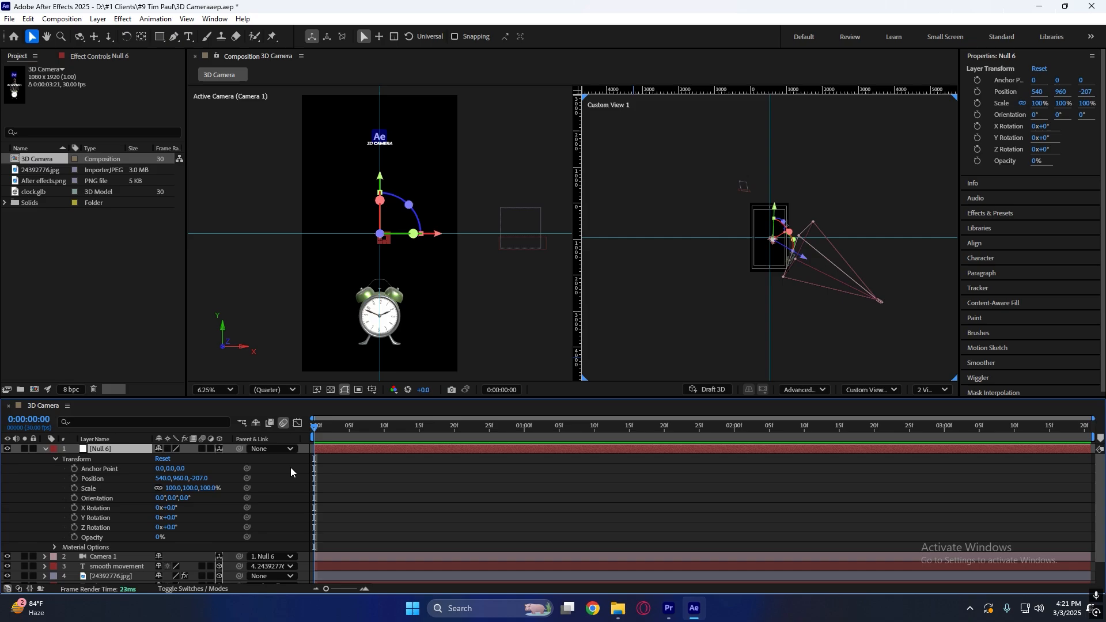
left_click(489, 486)
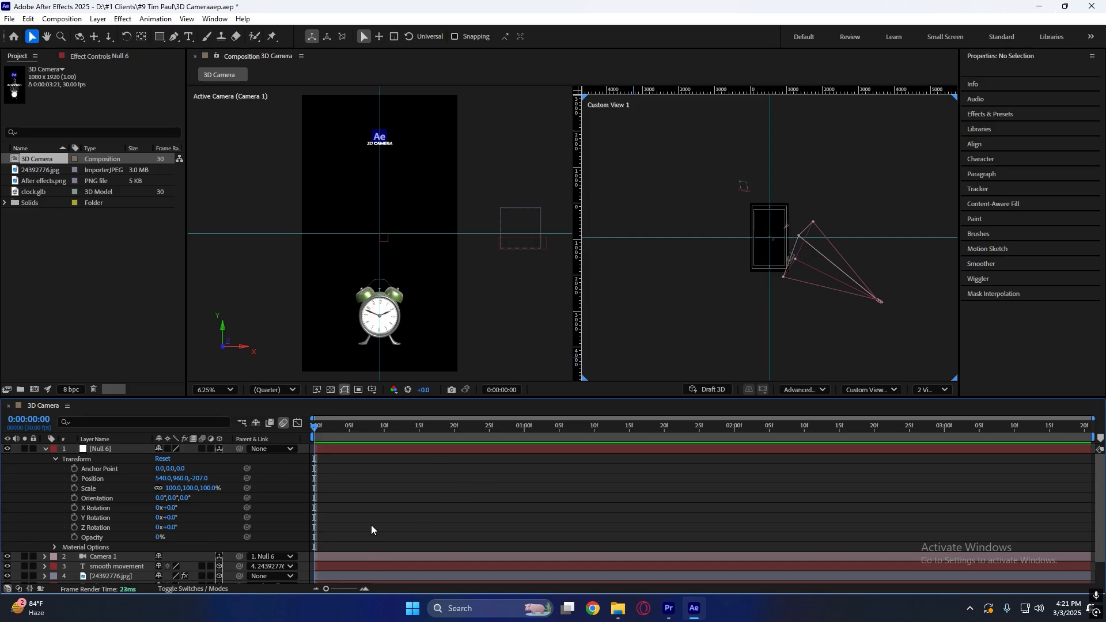
left_click(928, 390)
left_click(970, 409)
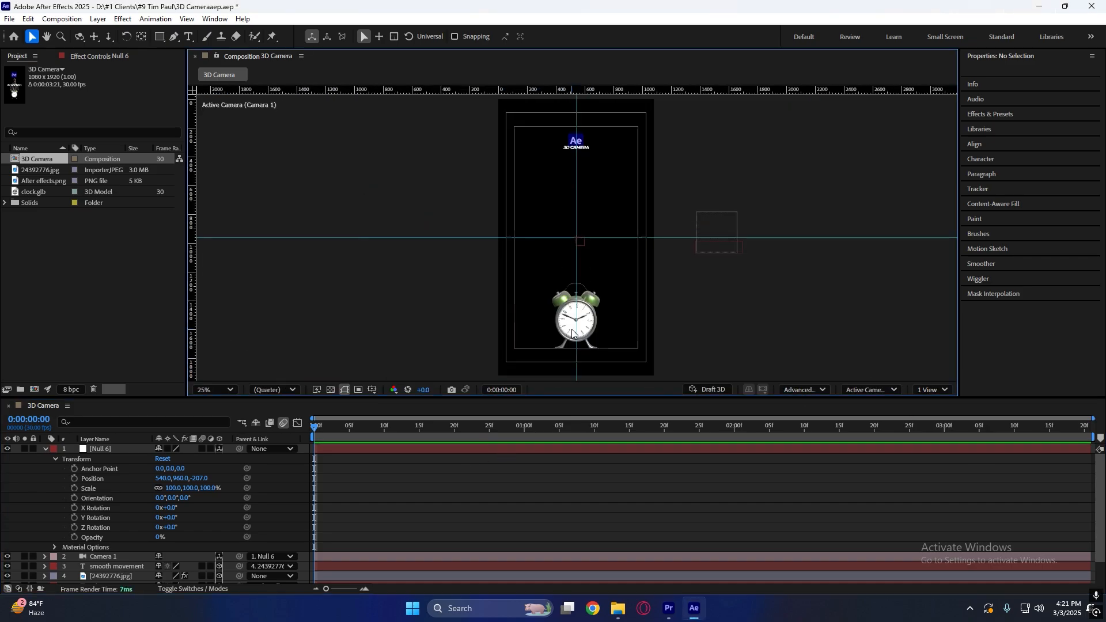
Start keyframing the null's position at the first frame
key("period")
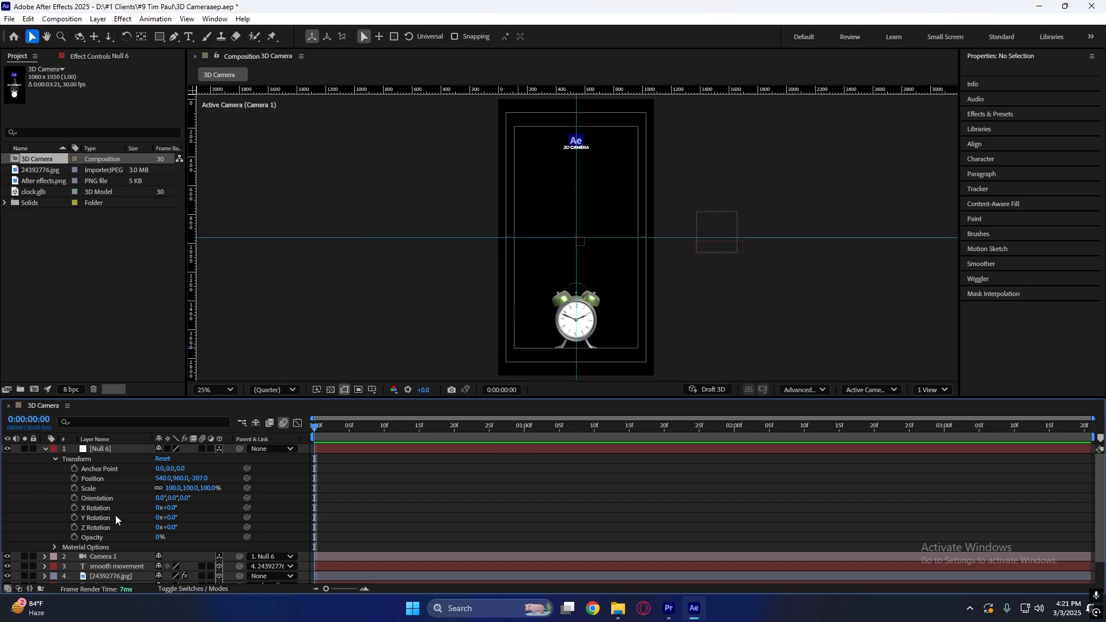
left_click(74, 479)
Try a null position keyframe with Z 365 at 0:00:00:23 and undo it
left_click_drag(323, 430, 475, 438)
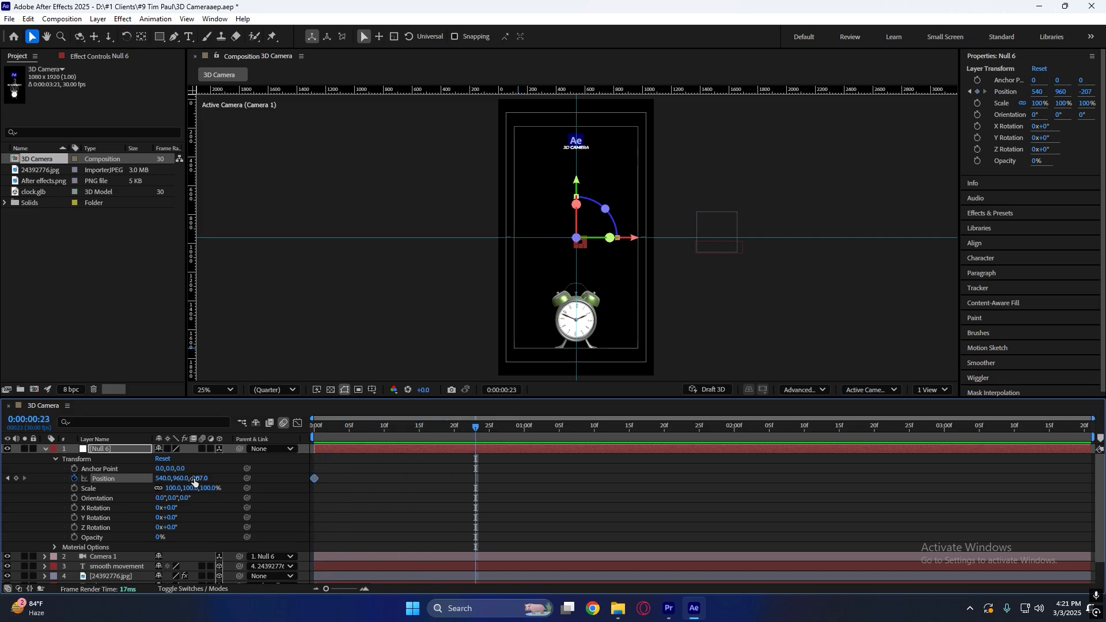
left_click_drag(200, 479, 480, 428)
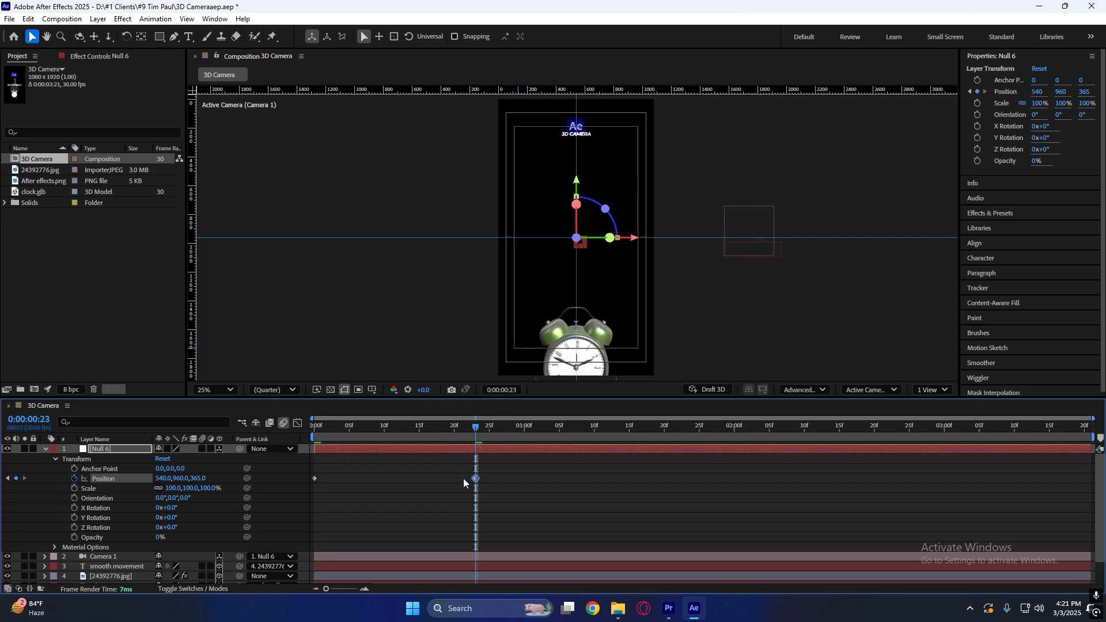
key("ctrl+z")
Keyframe the null's position to 540, 1534, 721 at 0:00:00:26 to frame the clock, and preview the move from the first frame
left_click_drag(314, 429, 499, 437)
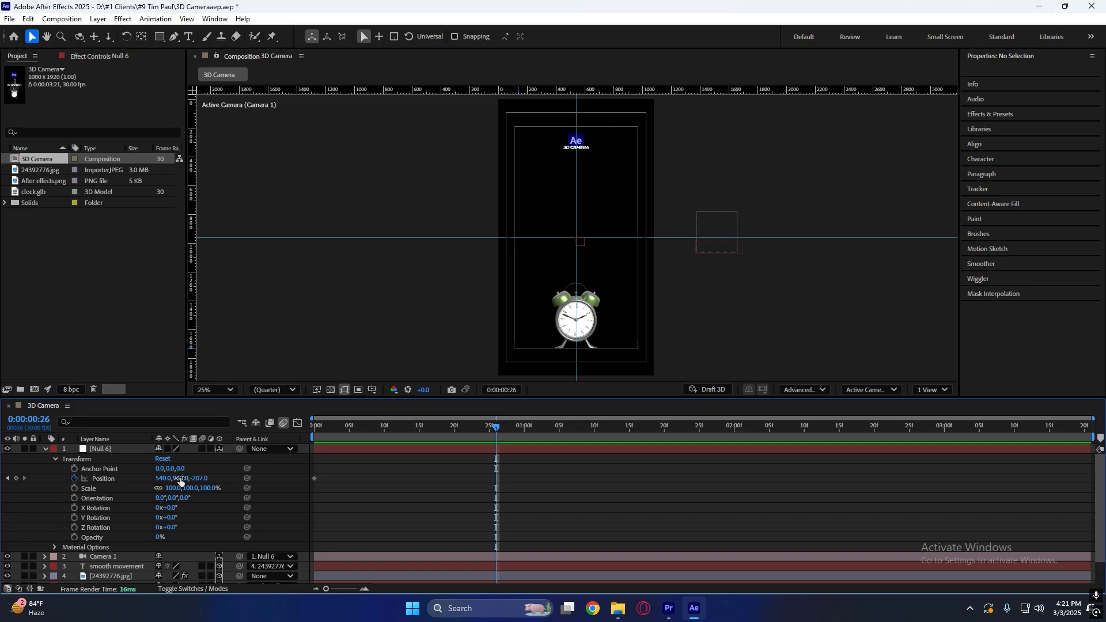
left_click_drag(181, 479, 536, 425)
left_click_drag(207, 479, 492, 467)
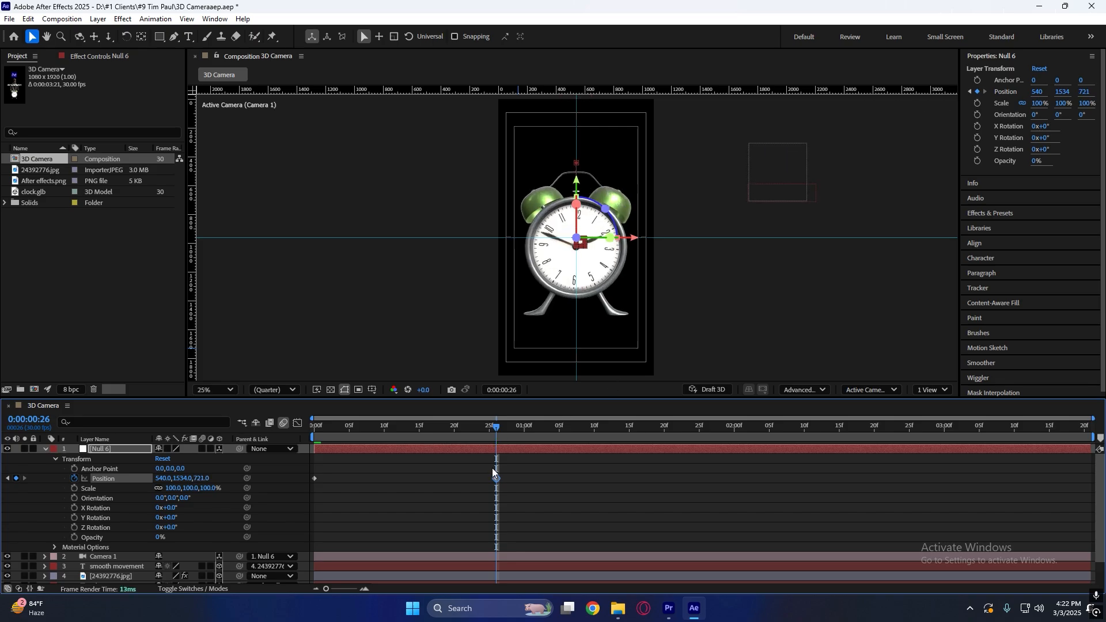
left_click_drag(500, 430, 292, 468)
key("space")
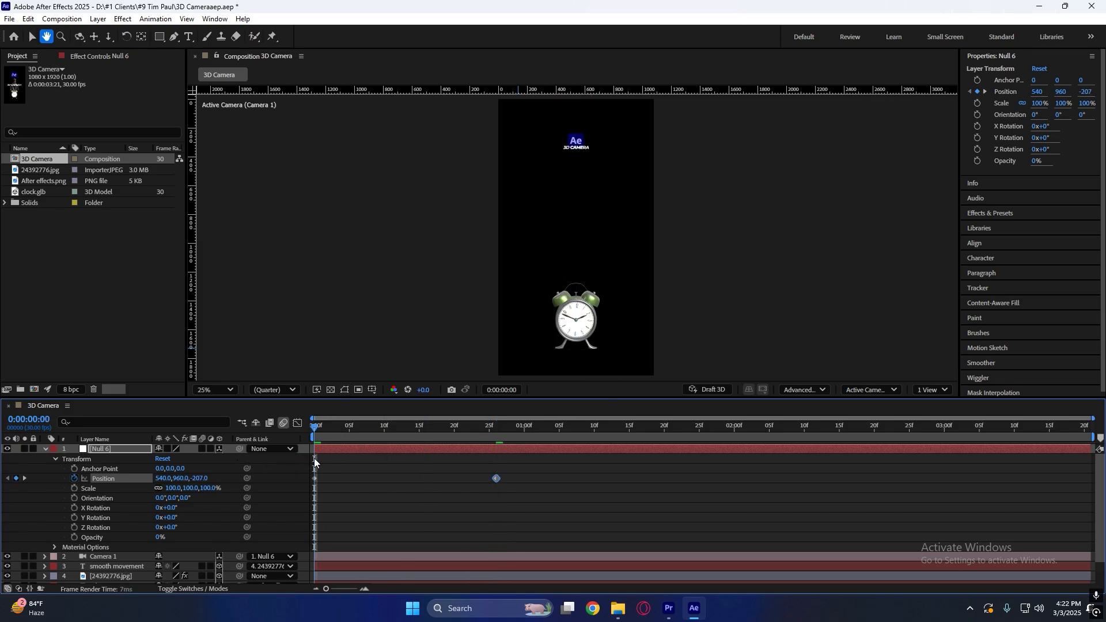
key("space")
Apply Easy Ease to both null position keyframes and lengthen the incoming ease in the speed graph so the speed peaks early
right_click(314, 478)
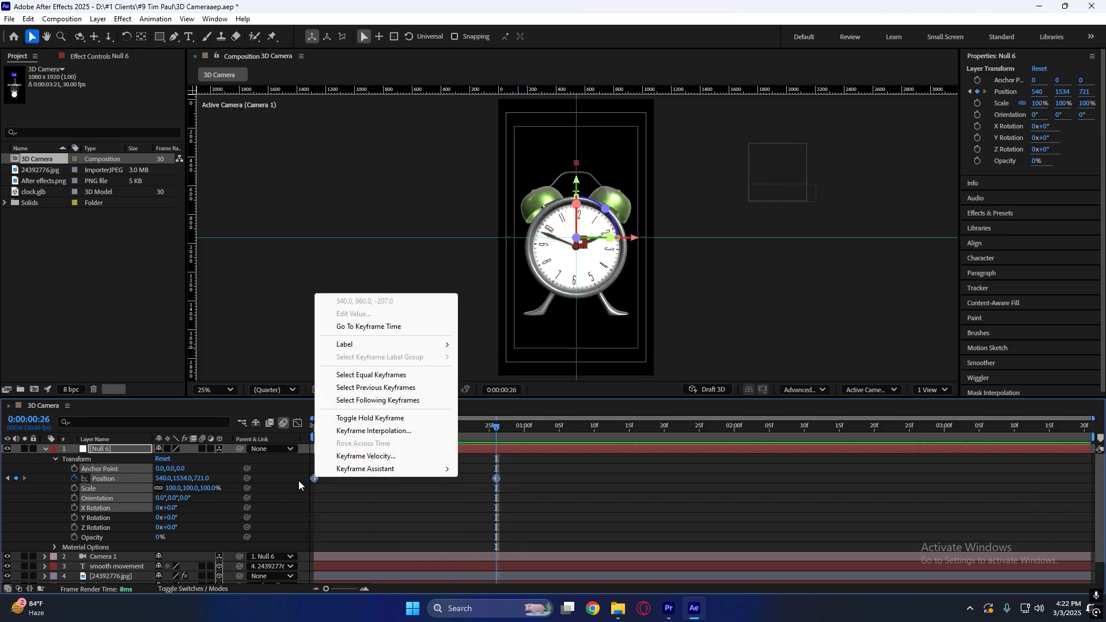
mouse_move(369, 469)
left_click(487, 506)
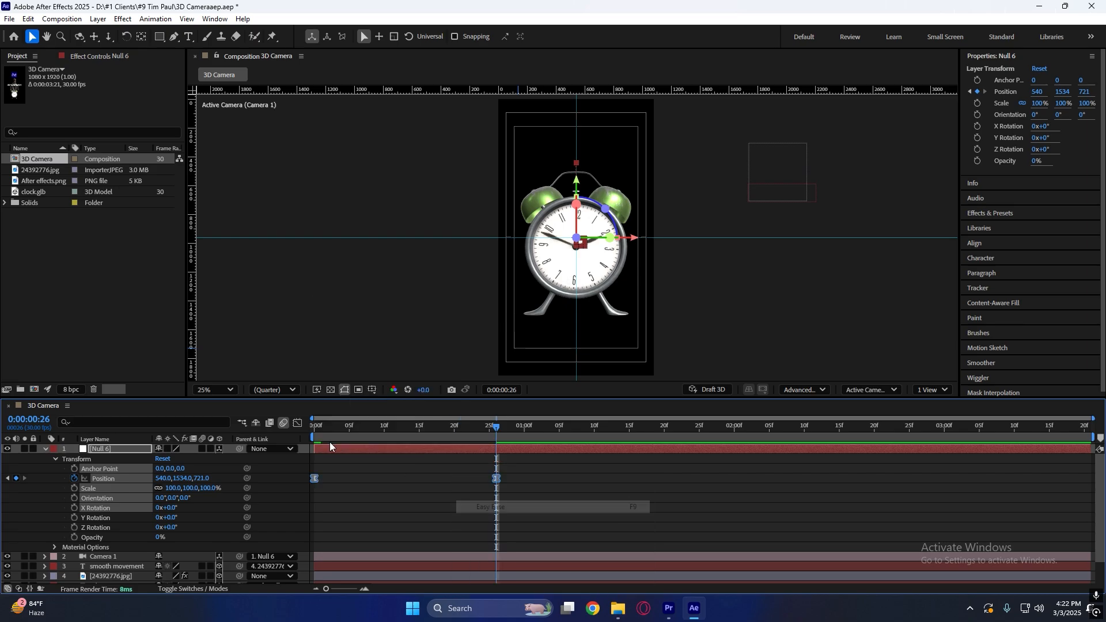
left_click(297, 426)
left_click_drag(402, 503, 533, 573)
left_click_drag(465, 558, 357, 557)
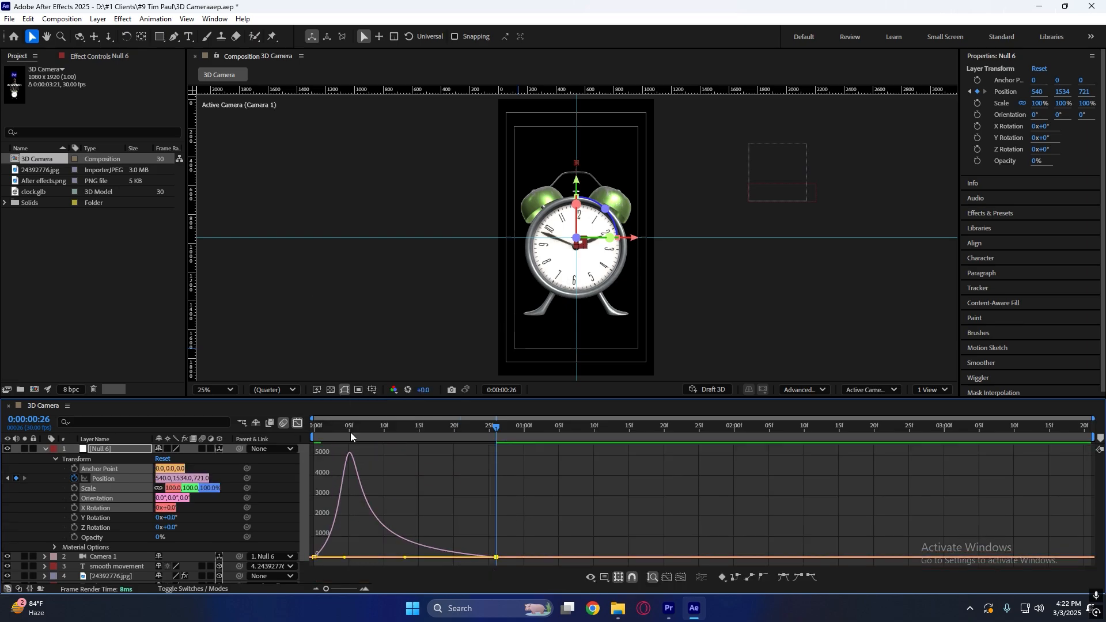
Preview the eased null-driven camera move from the first frame
left_click_drag(349, 428, 216, 433)
key("space")
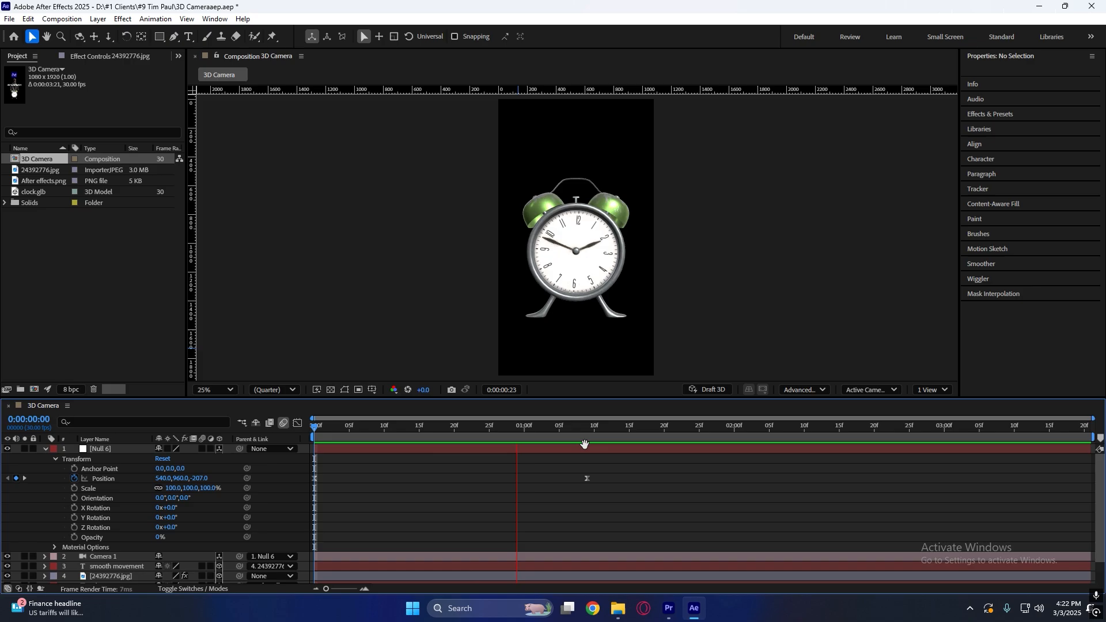
key("space")
Switch the composition viewer to a two-view layout with the current time at 0:00:01:09
left_click_drag(559, 433, 587, 435)
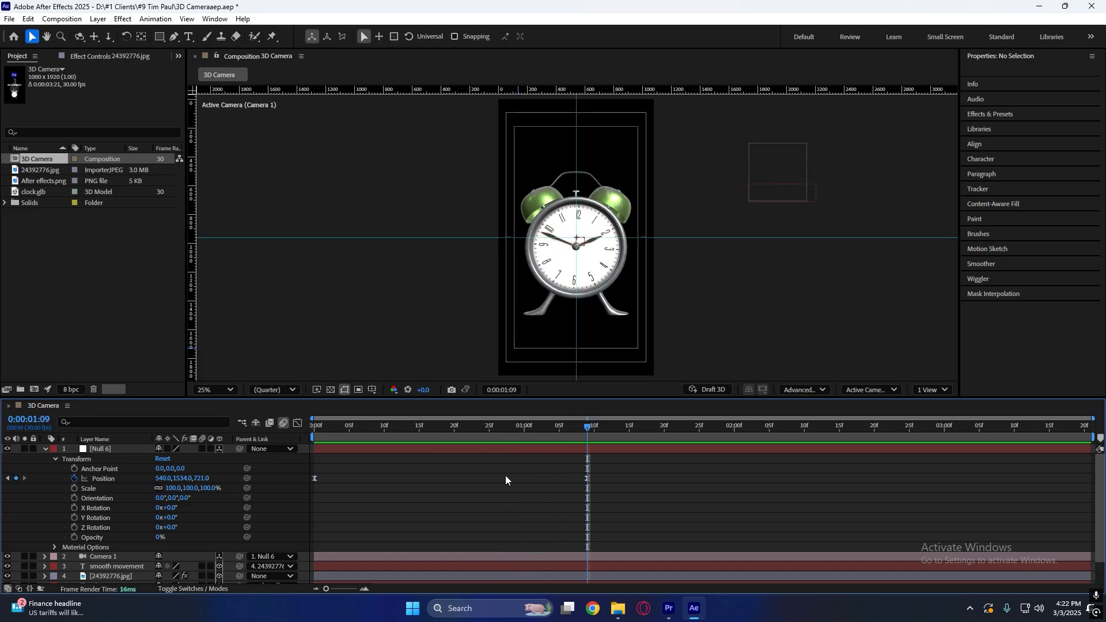
left_click(931, 390)
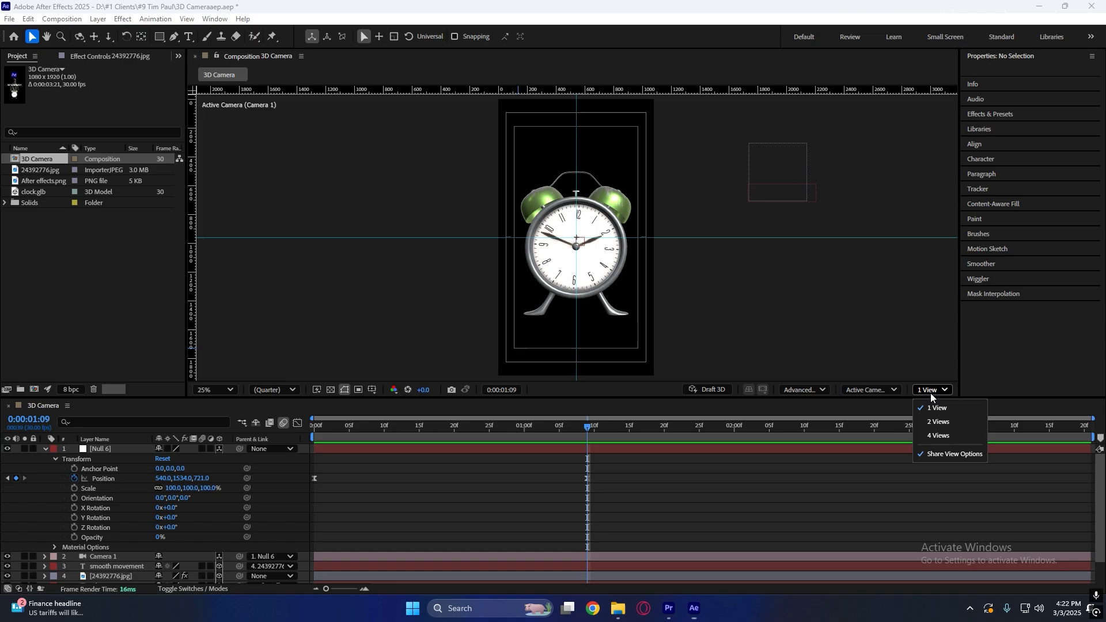
left_click(940, 424)
scroll(825, 342, "down", 2)
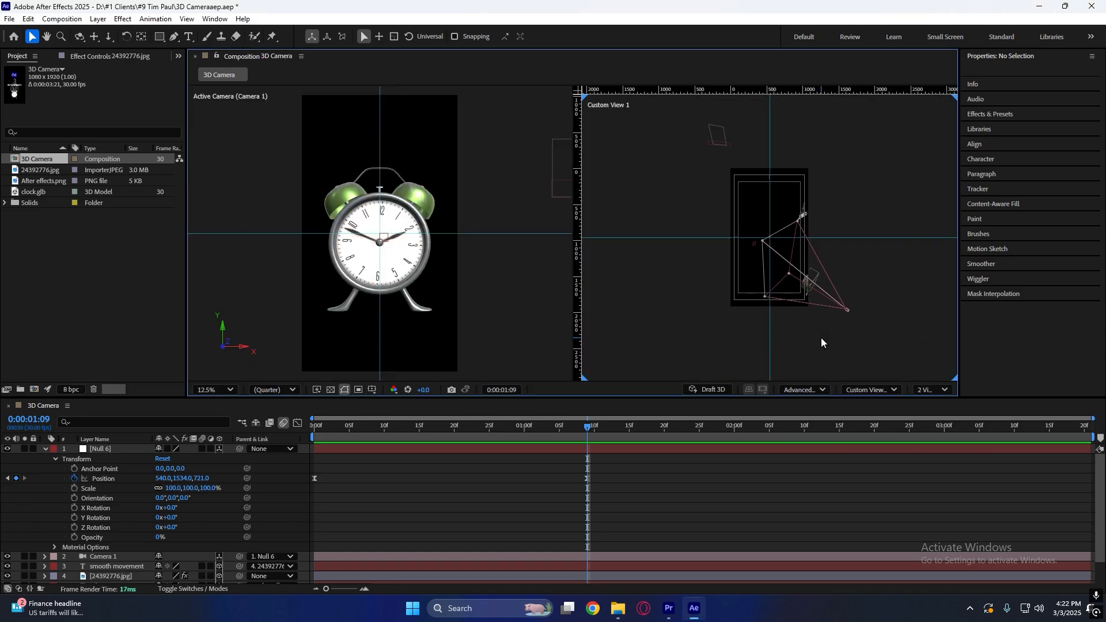
Try moving Camera 1 forward along its Z axis to Z 70.7 and check the first frame
left_click(847, 309)
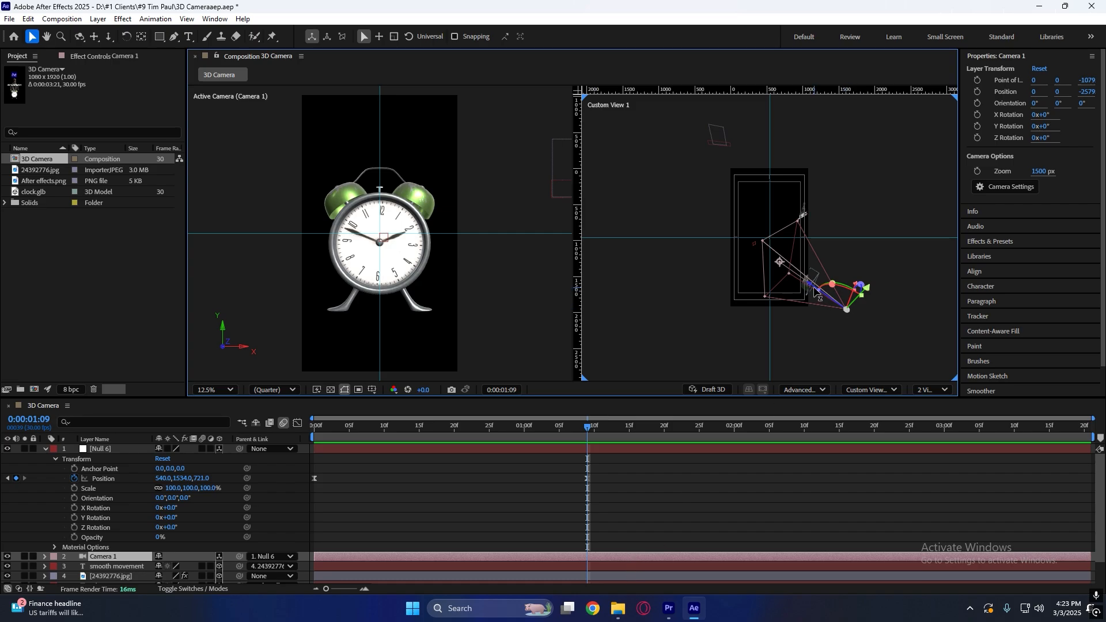
left_click_drag(815, 290, 737, 256)
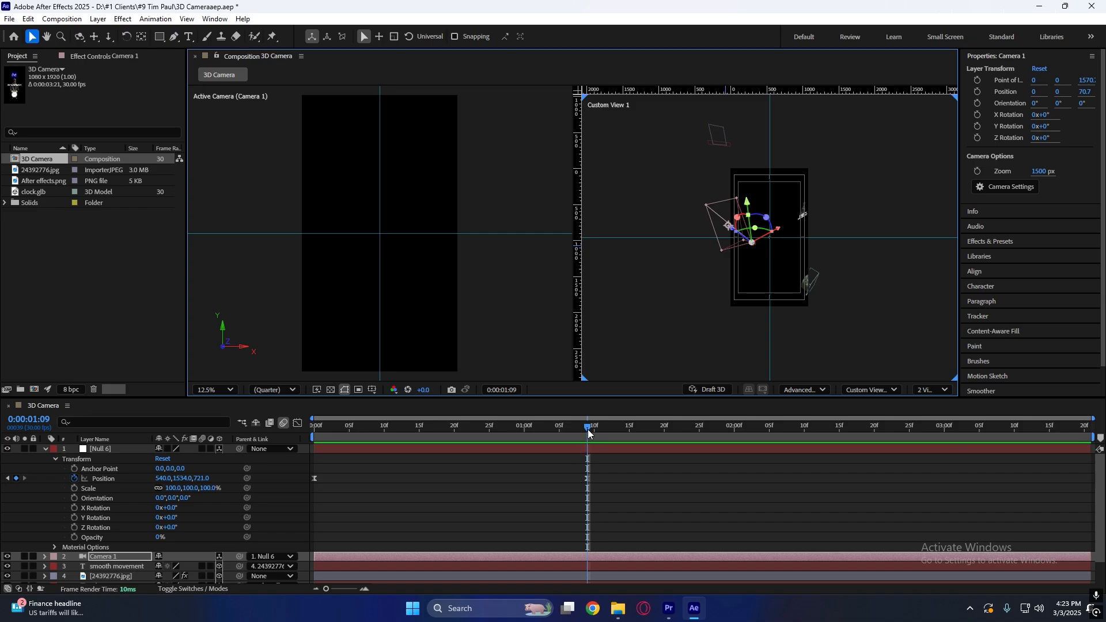
left_click_drag(588, 433, 271, 458)
left_click(349, 452)
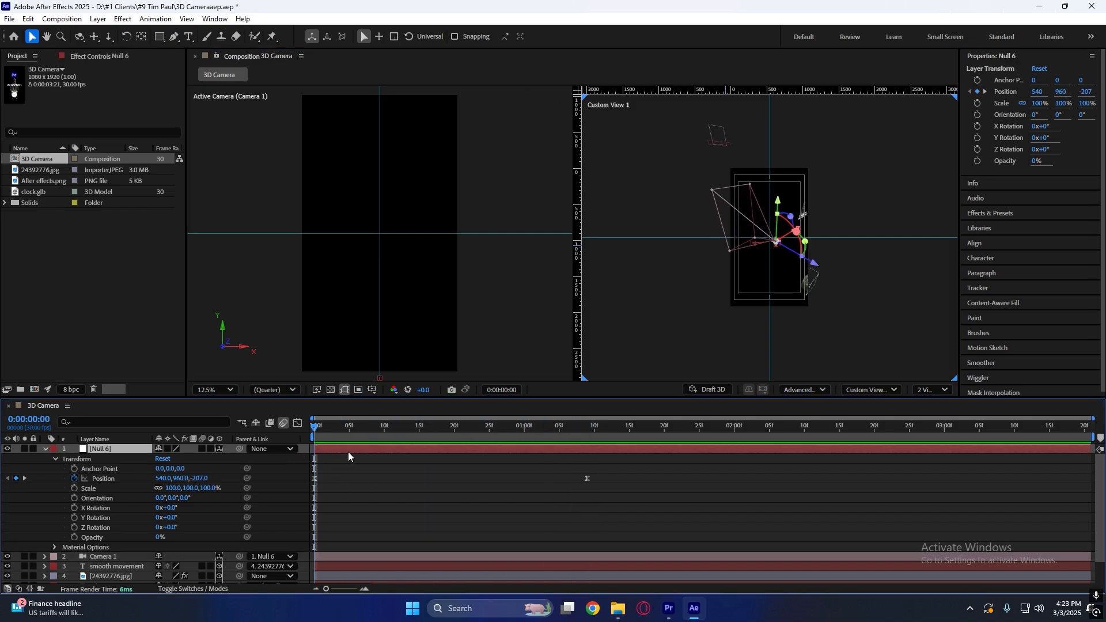
Try moving the null to Z -2273.6 at 0:00:01:09 and compare that frame with the first frame
left_click_drag(506, 433, 587, 433)
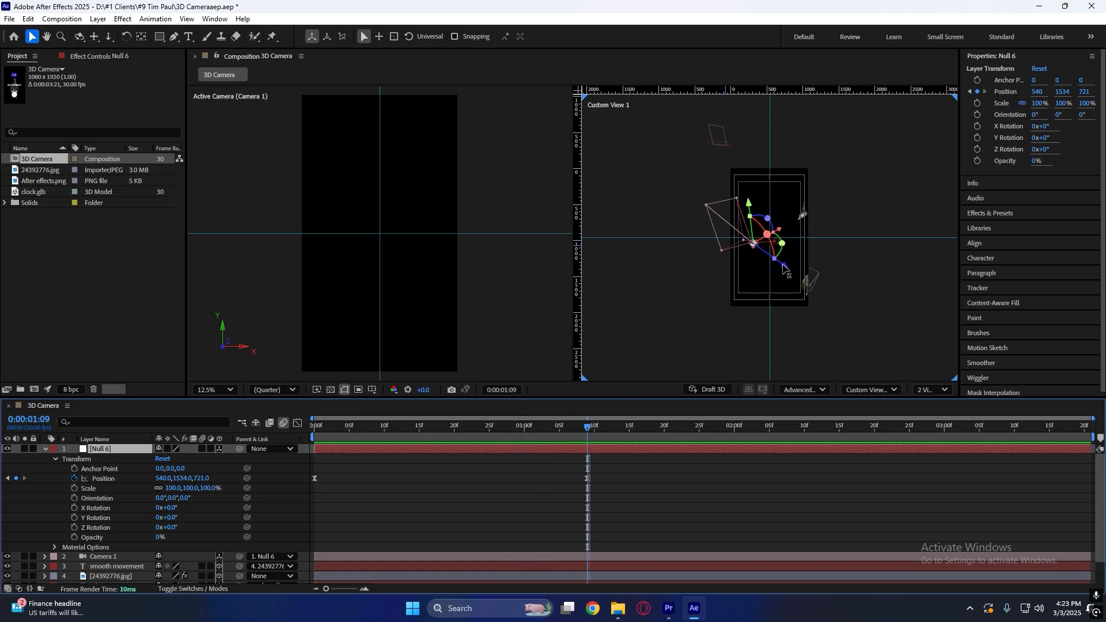
left_click_drag(788, 268, 963, 347)
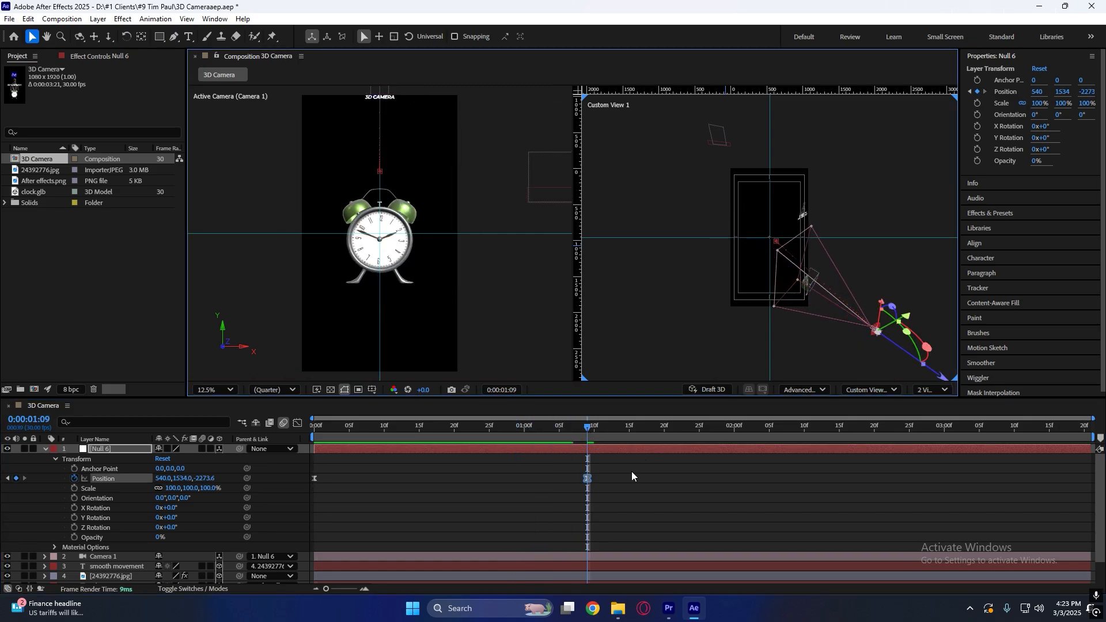
left_click_drag(588, 429, 294, 468)
left_click(332, 463)
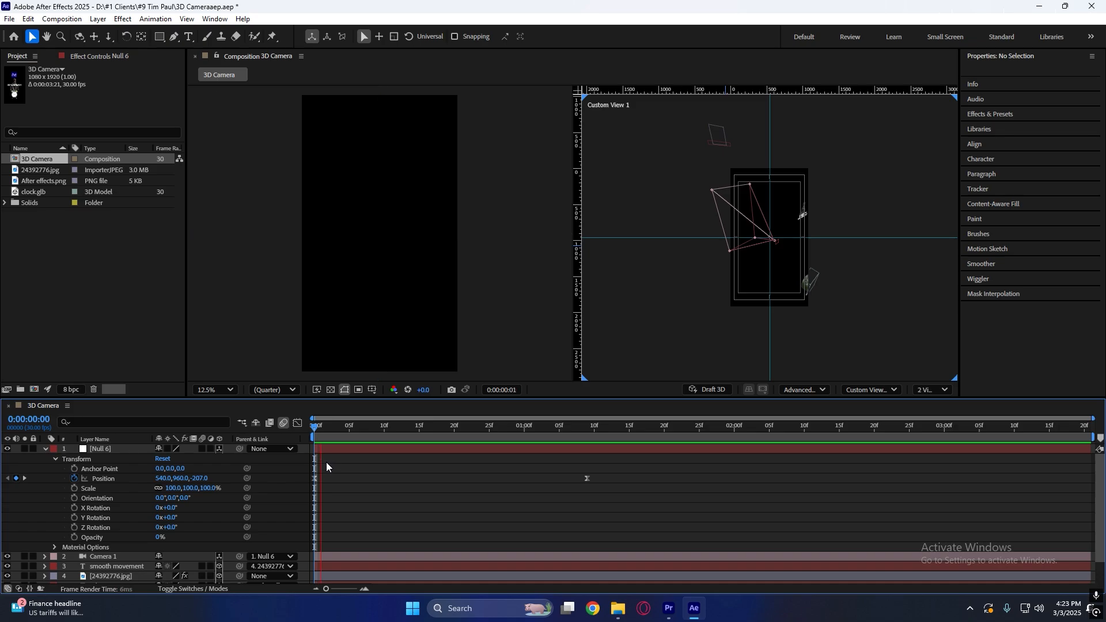
left_click_drag(316, 427, 595, 441)
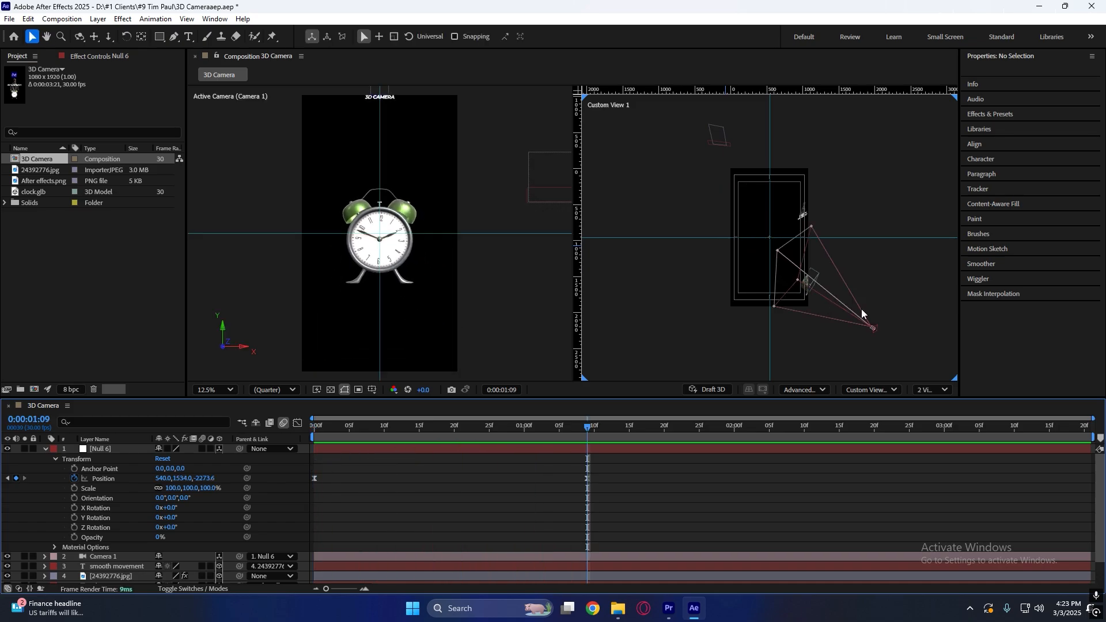
Try adjusting the null's position value at 0:00:01:09, undo it, and check the Camera 1 and null selections
left_click(874, 329)
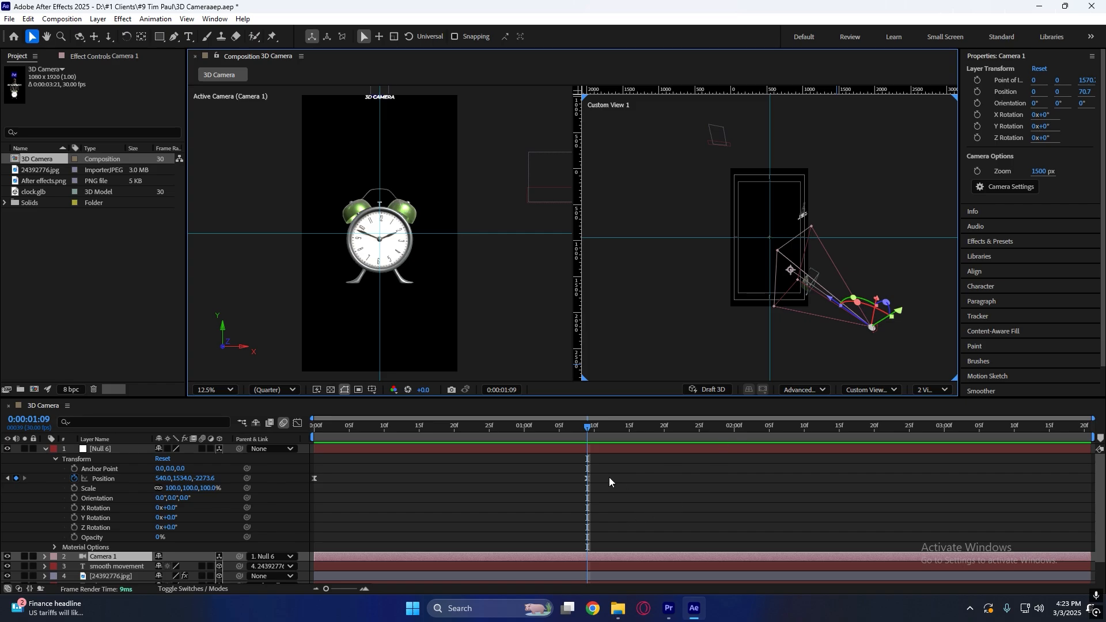
left_click(586, 445)
left_click(450, 464)
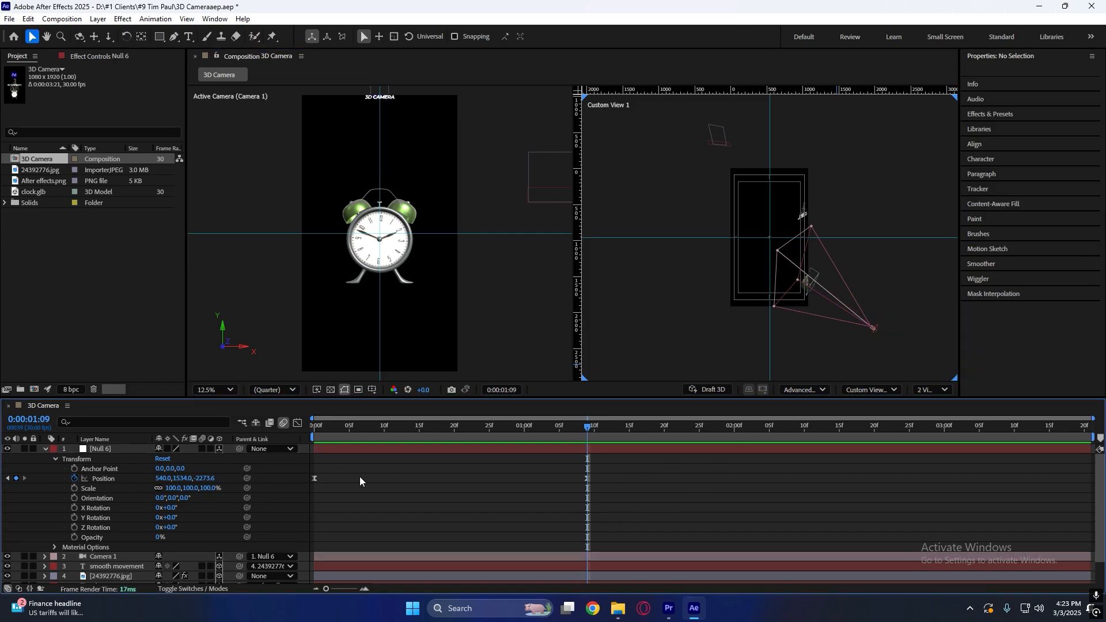
left_click(104, 451)
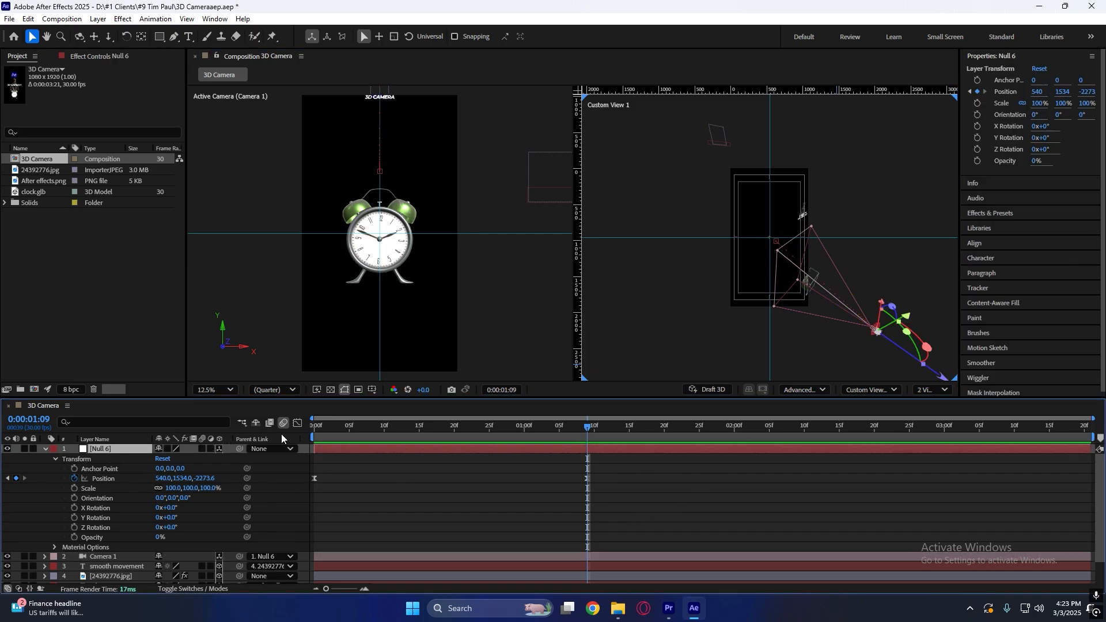
left_click_drag(185, 478, 191, 479)
key("ctrl+z")
left_click(684, 558)
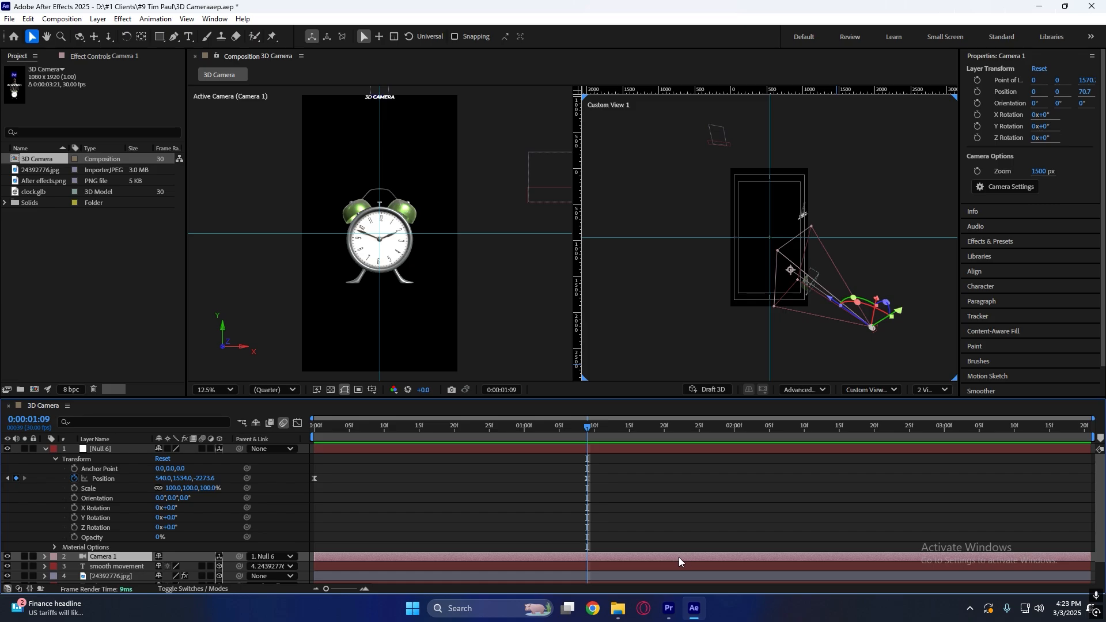
left_click(535, 451)
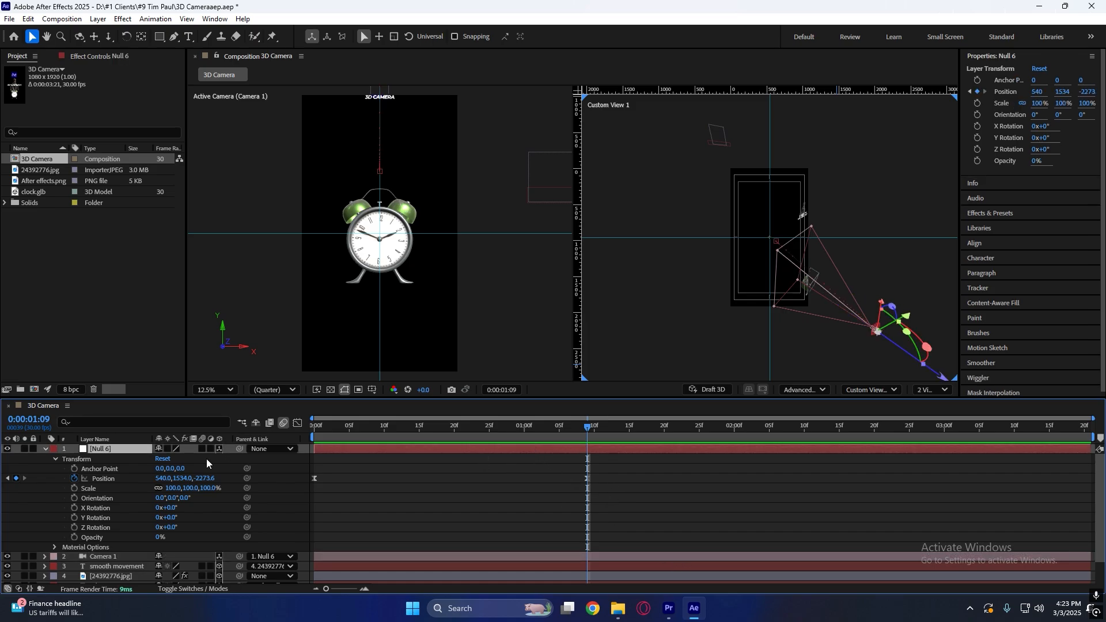
Undo the trial moves of the null and Camera 1
key("ctrl+z")
key("ctrl+z")
key("ctrl+z")
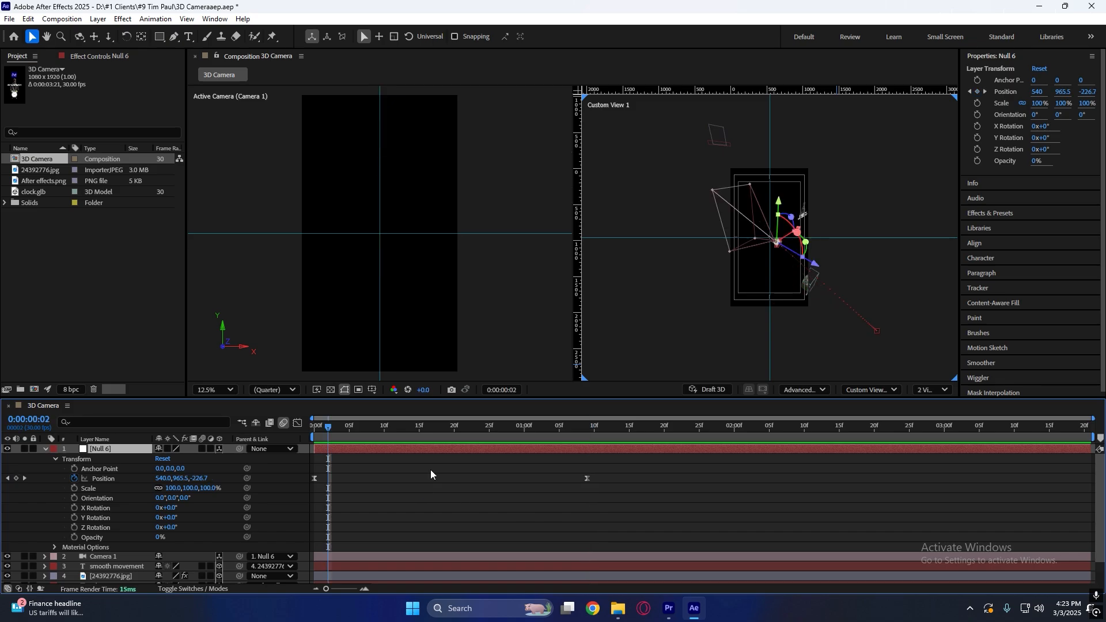
key("ctrl+z")
key("ctrl+z")
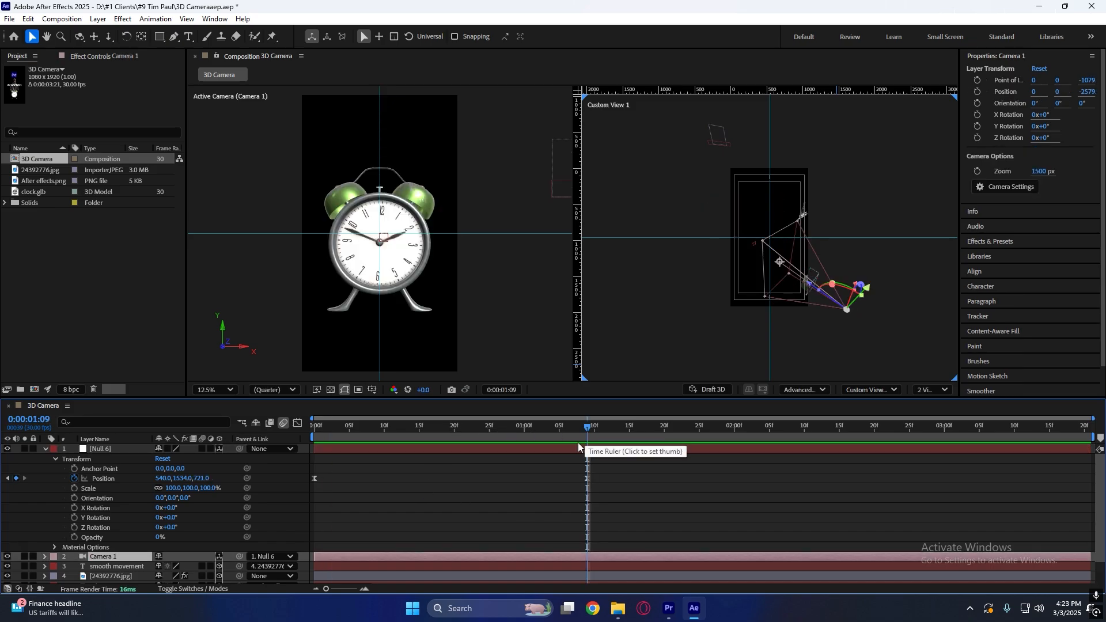
key("ctrl+z")
Scrub through the camera move from the first frame to 0:00:00:23 and add a new null object
left_click_drag(587, 433, 305, 440)
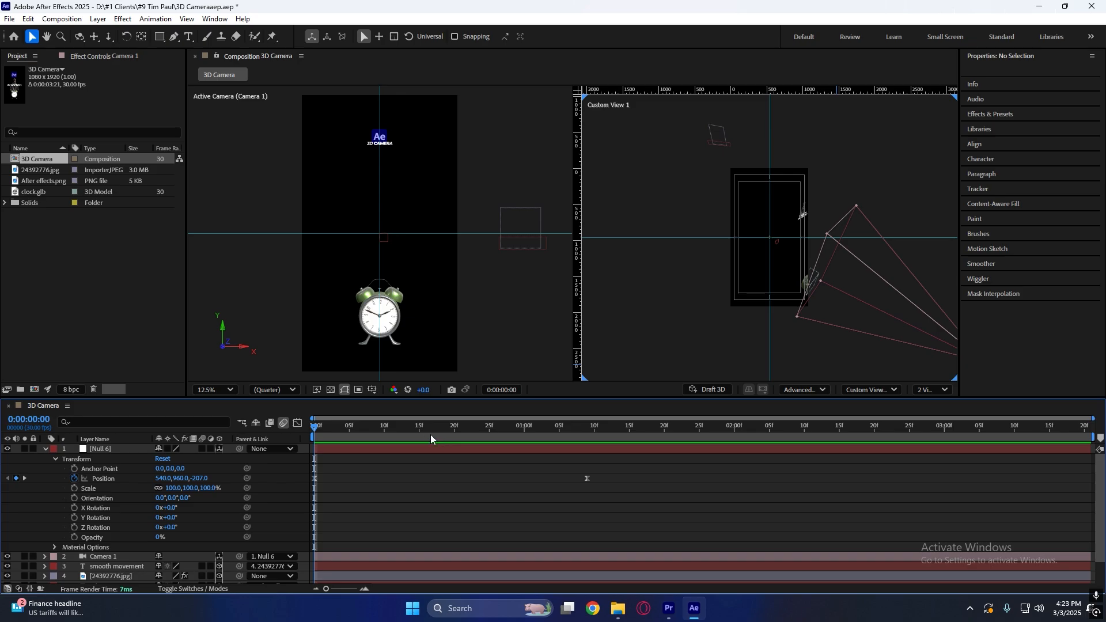
left_click_drag(430, 434, 475, 456)
left_click(580, 429)
right_click(276, 326)
mouse_move(328, 336)
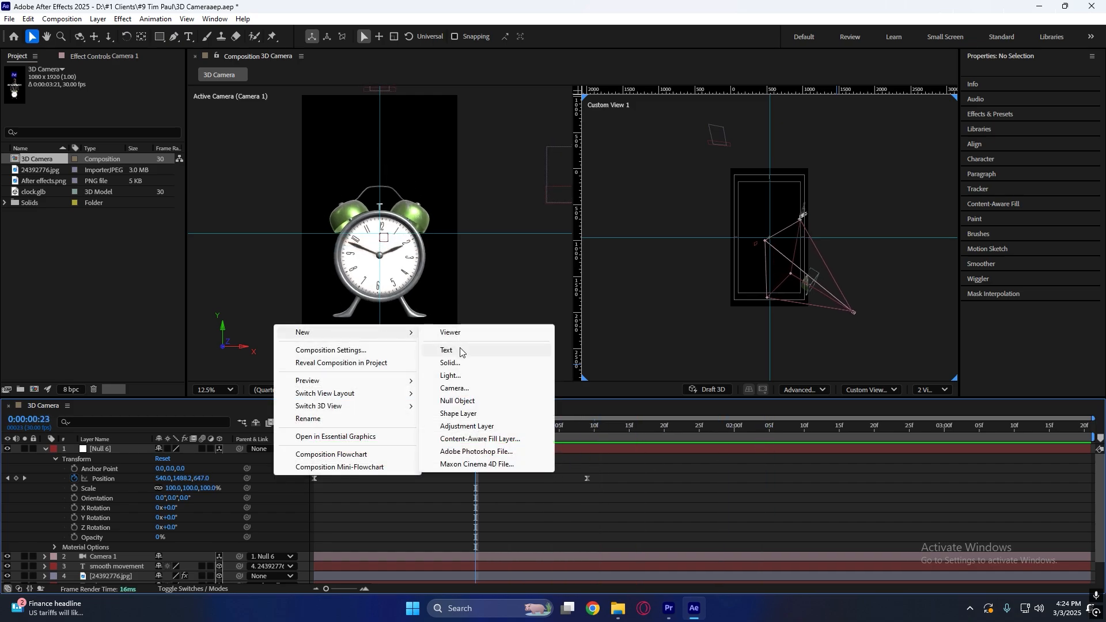
left_click(481, 406)
Parent the existing keyframed null to the new null and make the new null a 3D layer
left_click(45, 449)
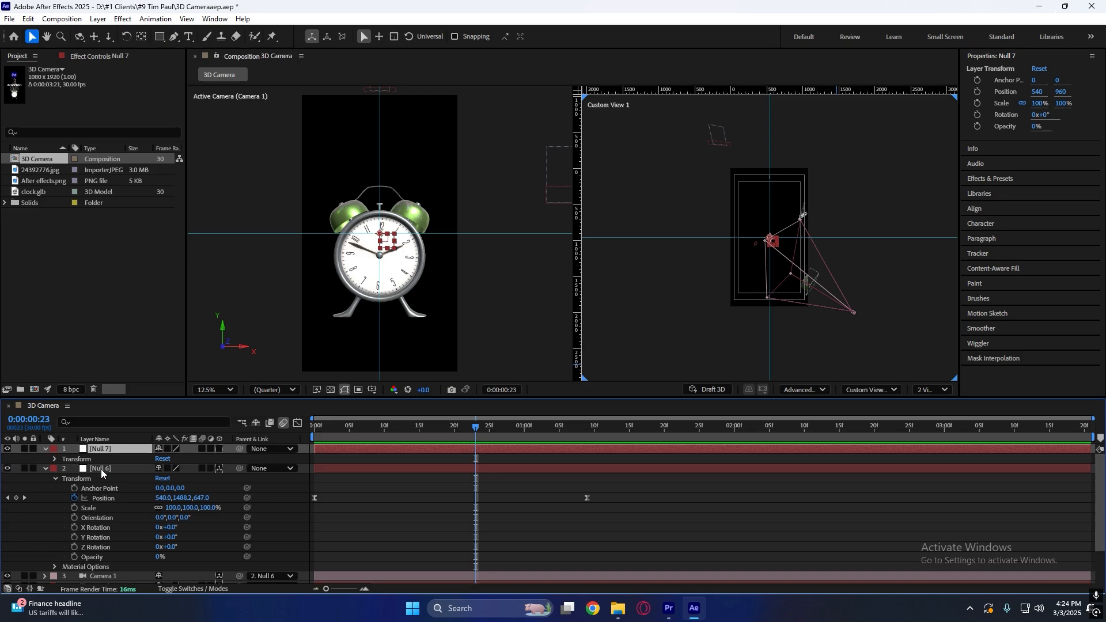
left_click(55, 459)
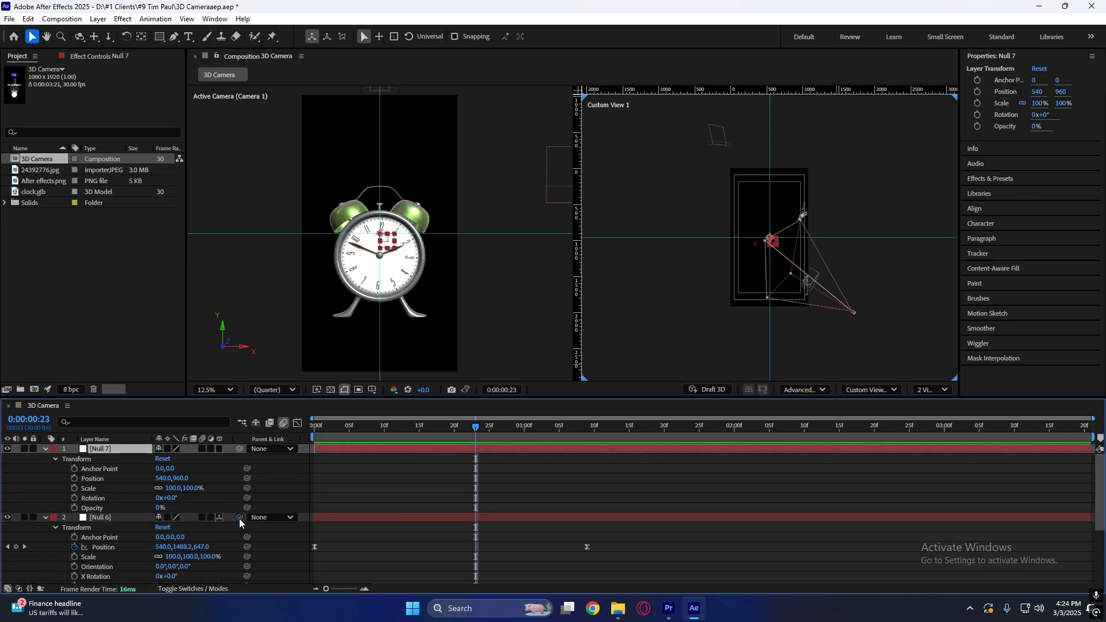
left_click_drag(240, 518, 115, 448)
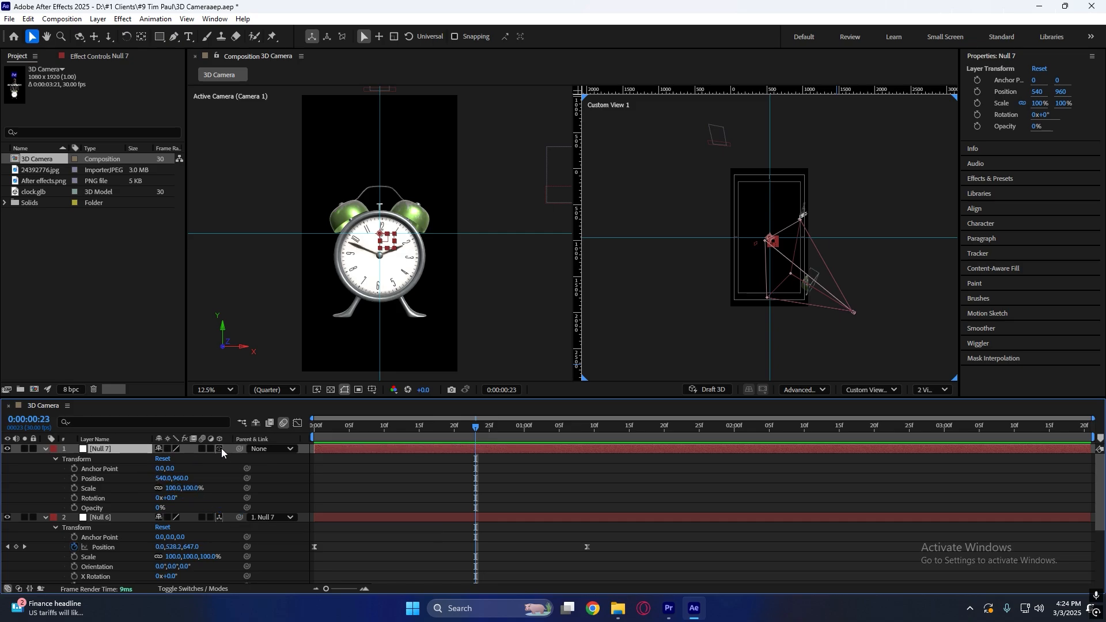
left_click(220, 449)
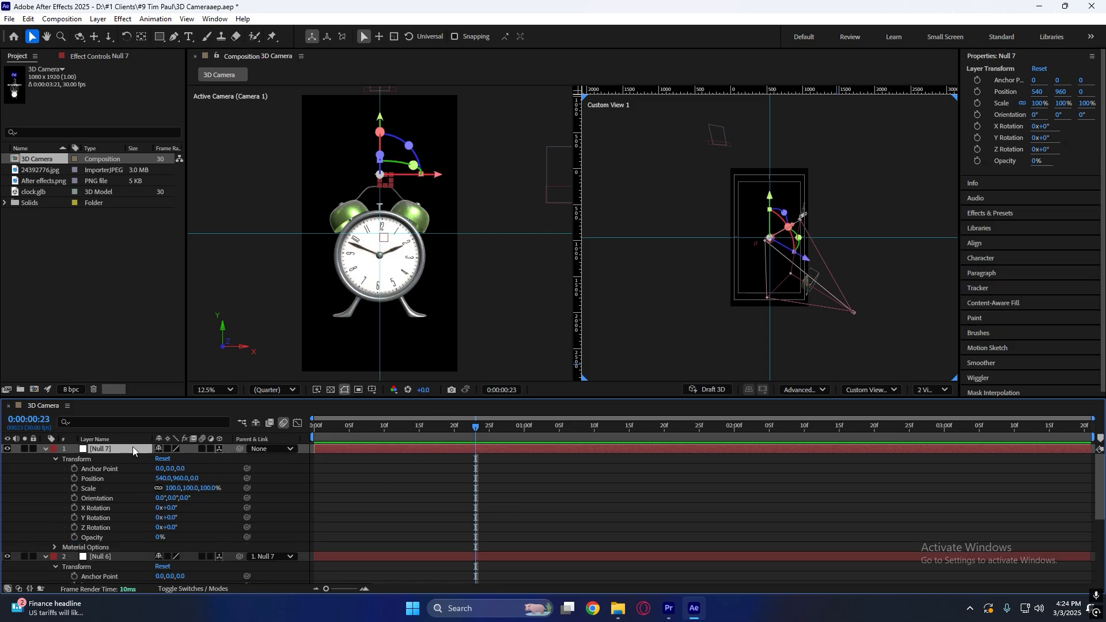
Keyframe the new null's position at 540, 960, 0 at 0:00:00:25 and move the current time to 0:00:02:04
left_click(75, 478)
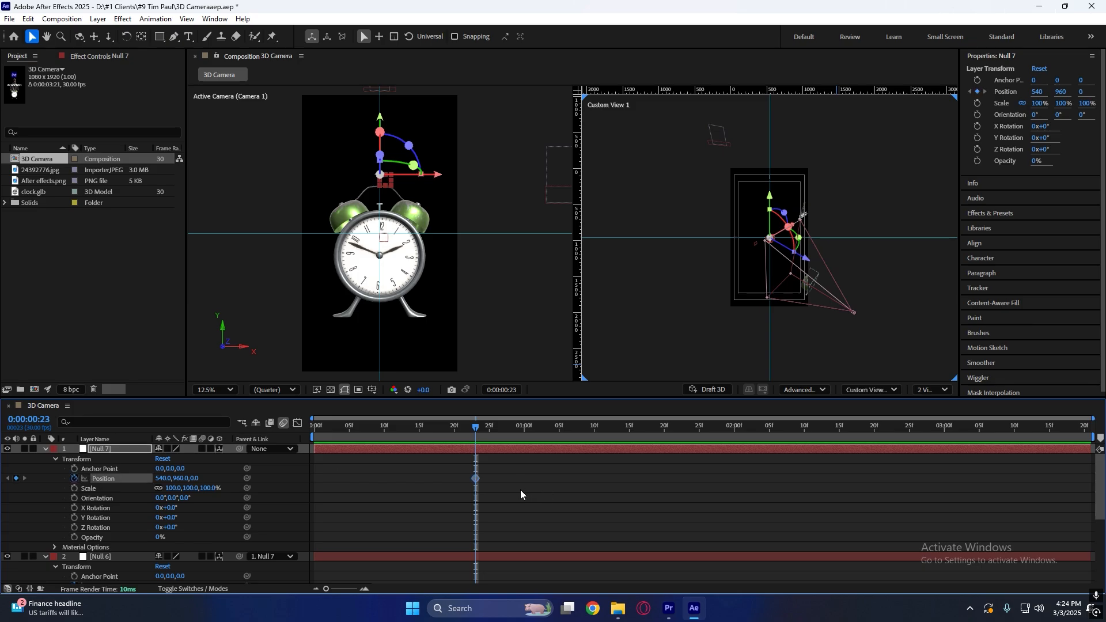
scroll(520, 490, "down", 2)
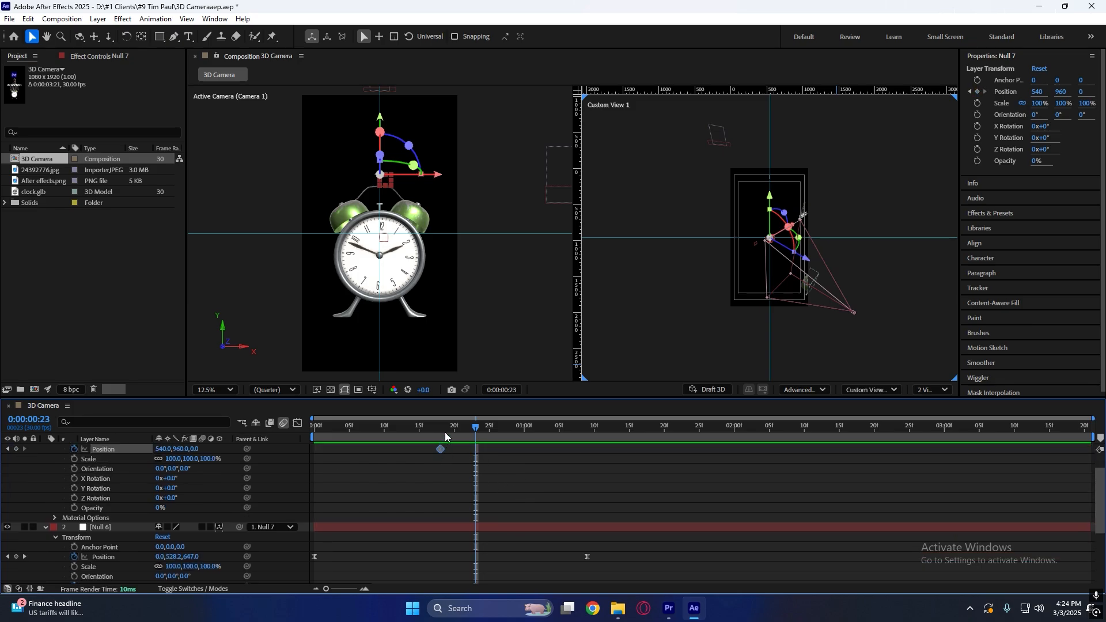
left_click_drag(446, 428, 763, 451)
left_click(522, 470)
scroll(521, 467, "up", 2)
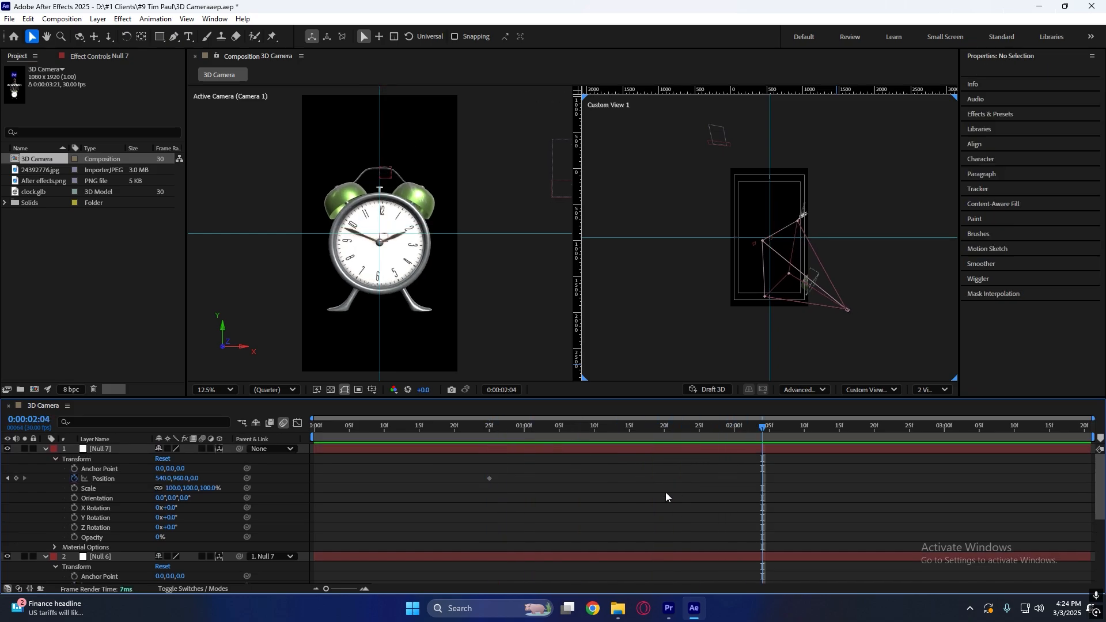
Turn on Draft 3D and keyframe the new null's position to 2538, 401, 1048 at 0:00:02:04 to frame the image
scroll(825, 257, "down", 1)
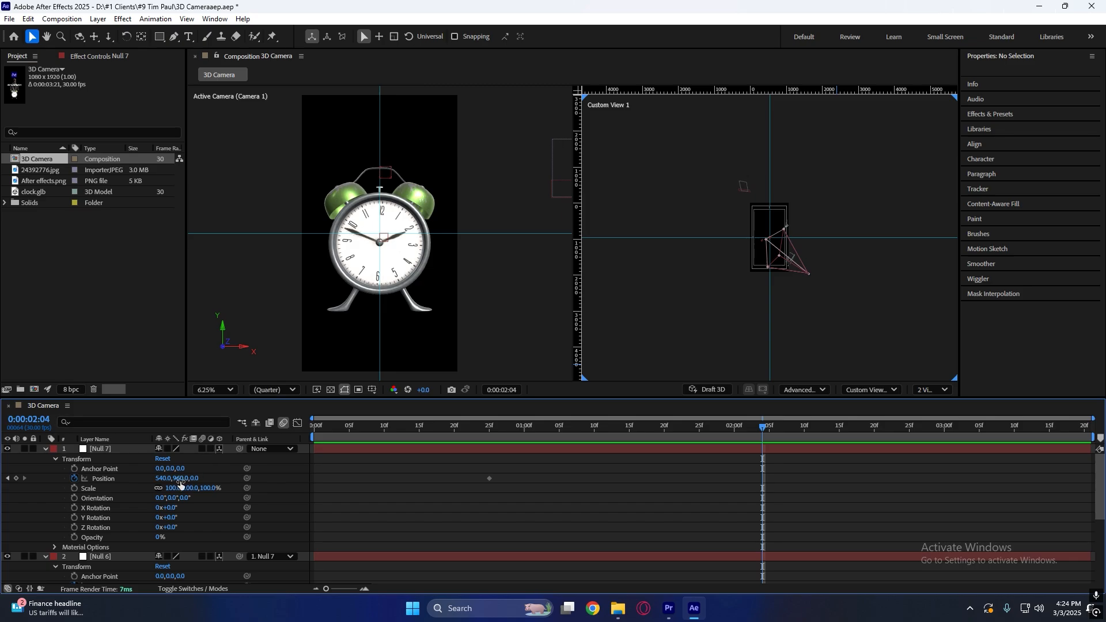
scroll(630, 479, "down", 1)
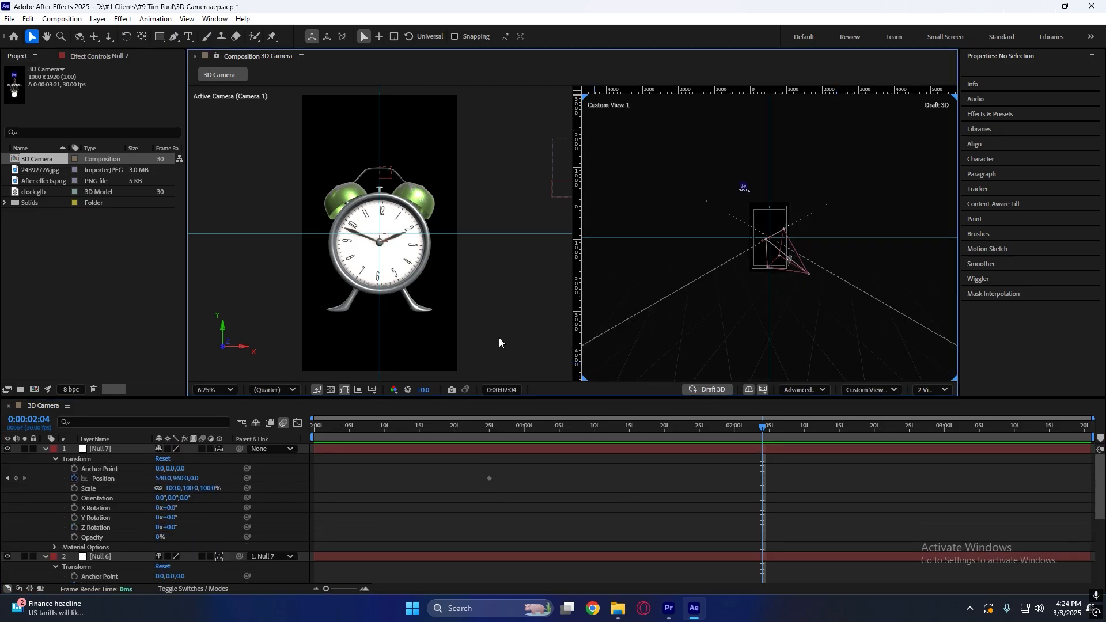
scroll(498, 337, "down", 1)
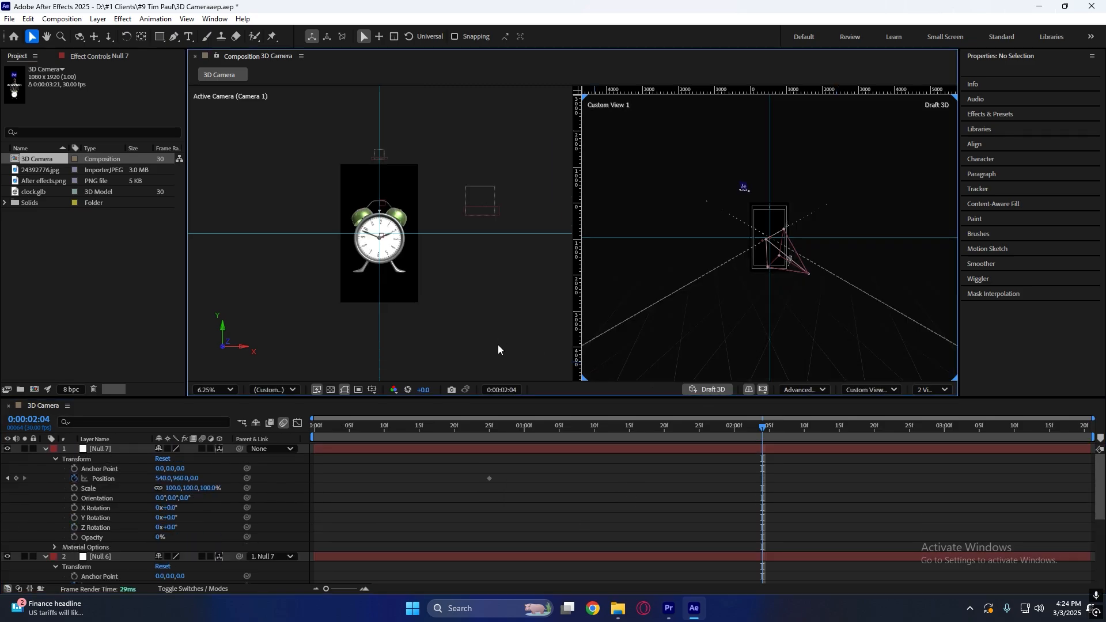
scroll(497, 345, "up", 1)
scroll(482, 337, "down", 1)
left_click(469, 316)
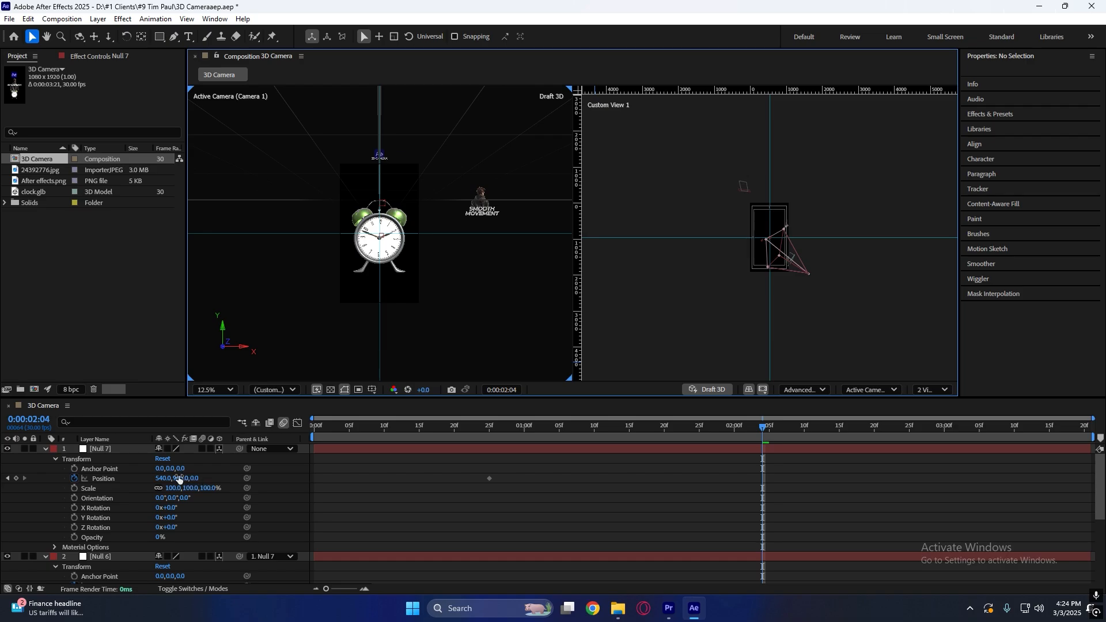
left_click_drag(187, 479, 73, 467)
key("ctrl+z")
left_click_drag(164, 478, 462, 465)
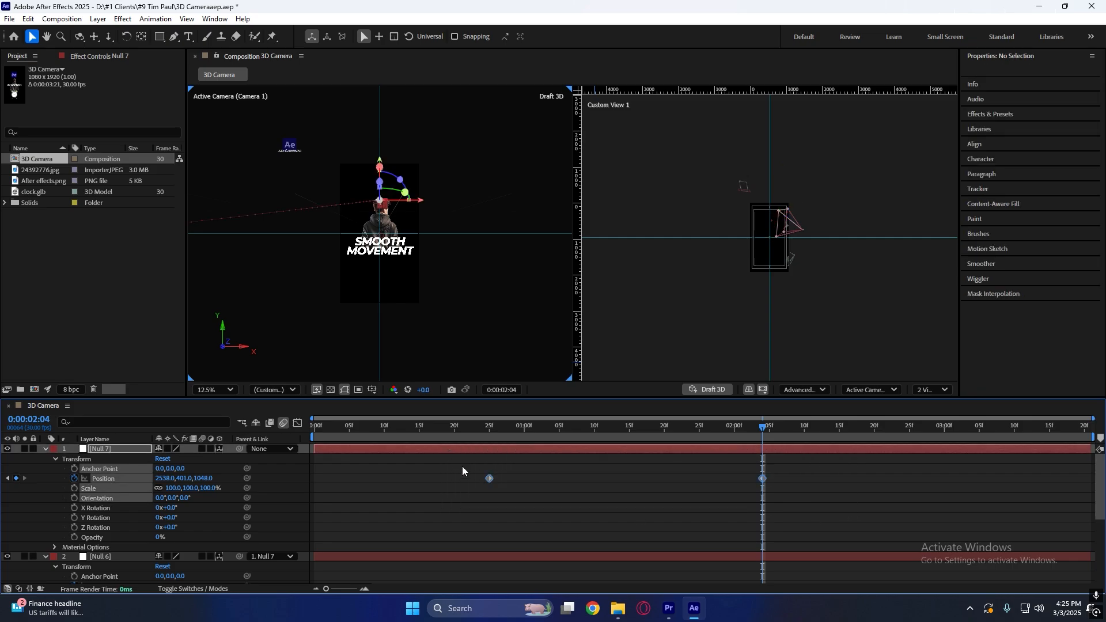
Apply Easy Ease to both position keyframes of the new null and lengthen the incoming ease in the speed graph
right_click(489, 480)
mouse_move(553, 476)
left_click(653, 489)
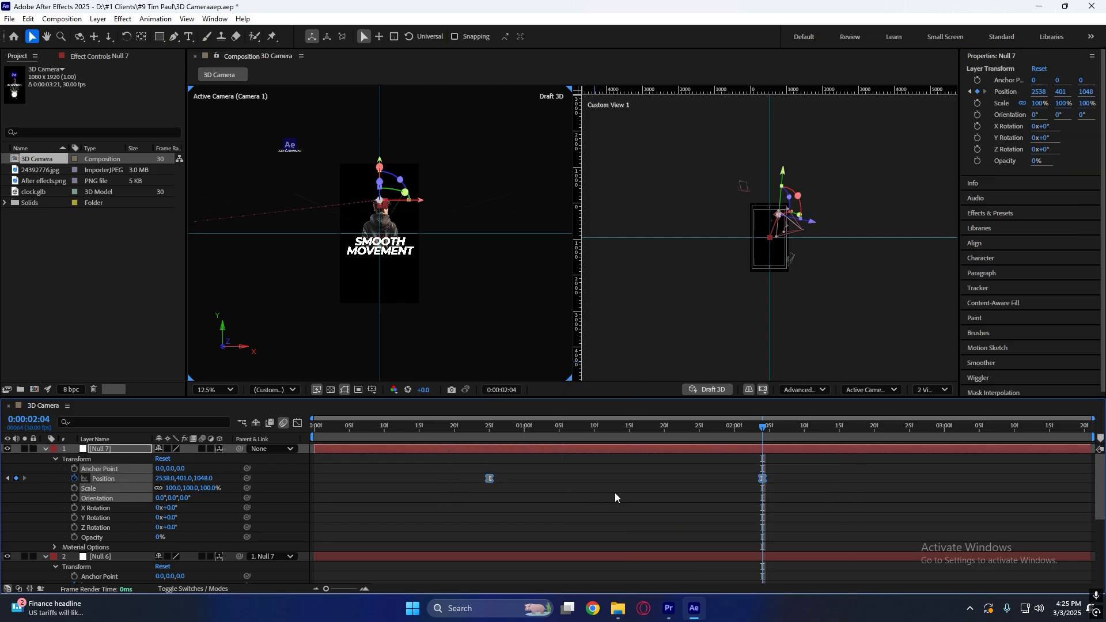
key("shift+F3")
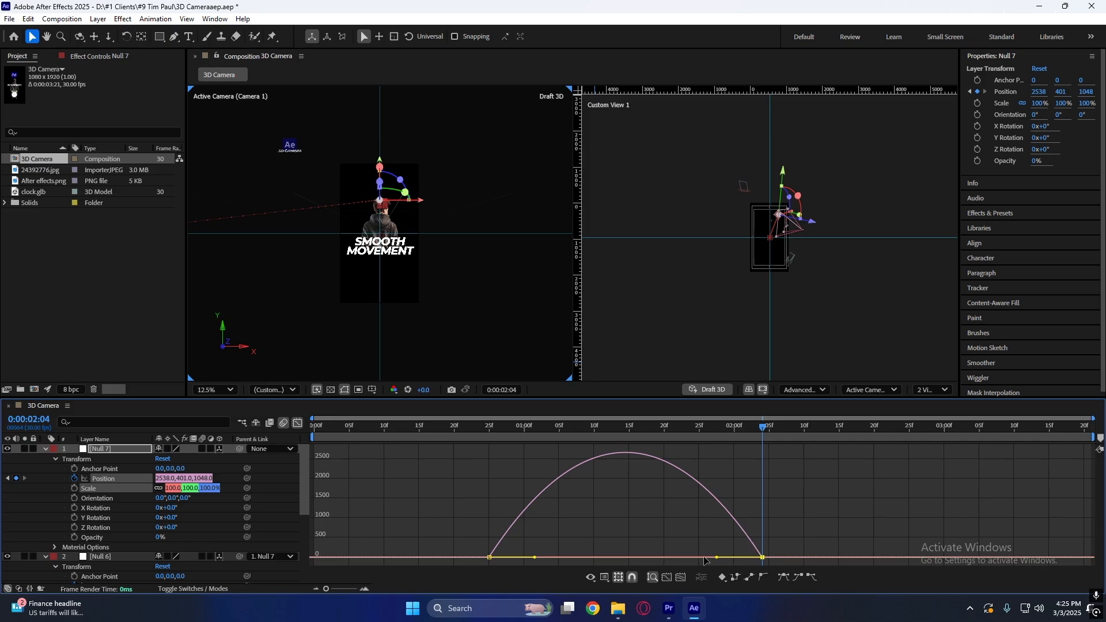
left_click_drag(718, 558, 562, 559)
key("shift+F3")
left_click(620, 510)
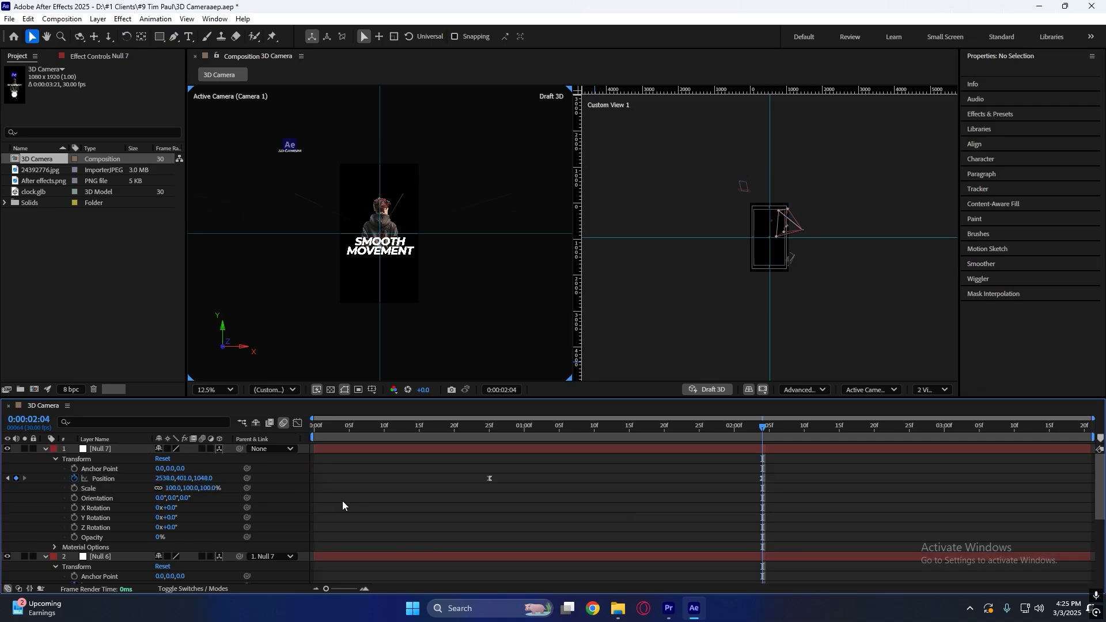
Collapse the expanded properties of all layers in the timeline
key("u")
right_click(304, 489)
key("Escape")
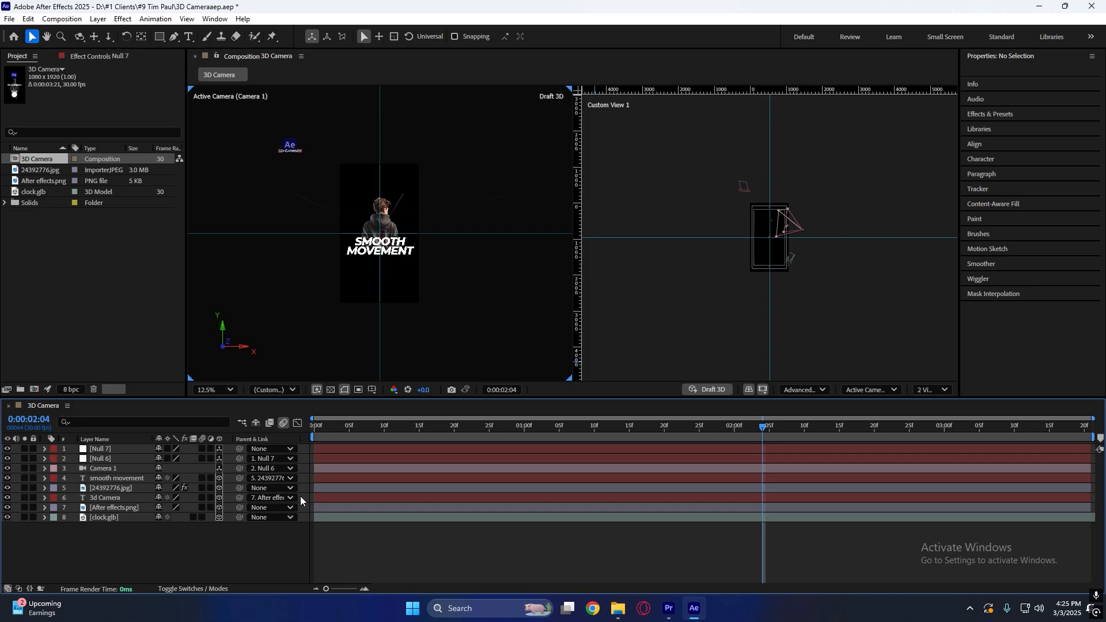
Create another null object, make it 3D, and parent Null 7 to it
right_click(300, 497)
mouse_move(353, 353)
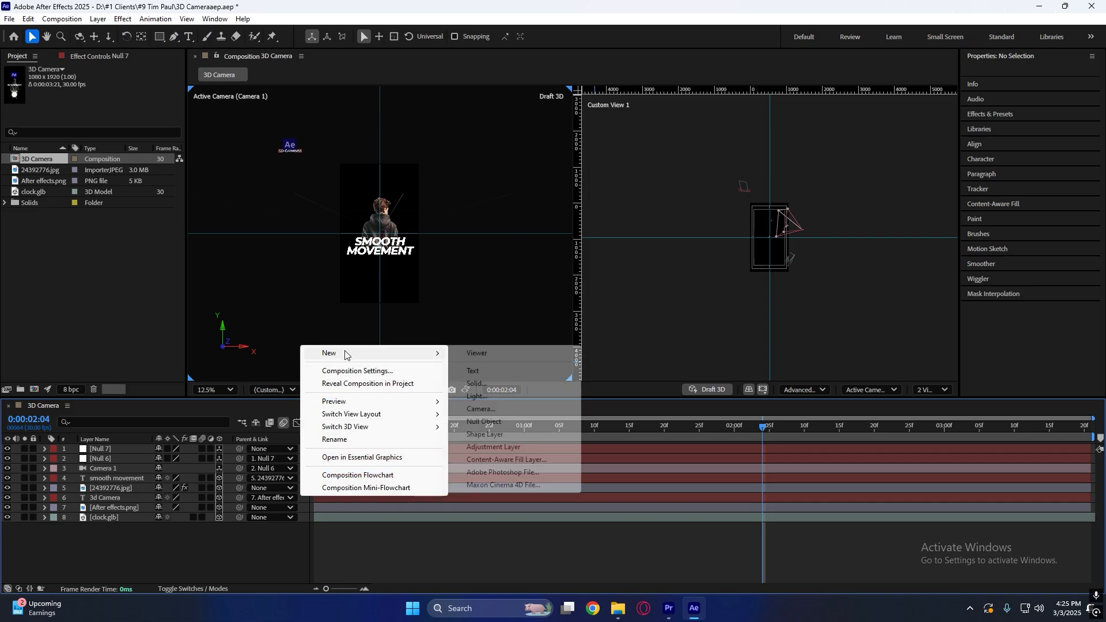
left_click(487, 422)
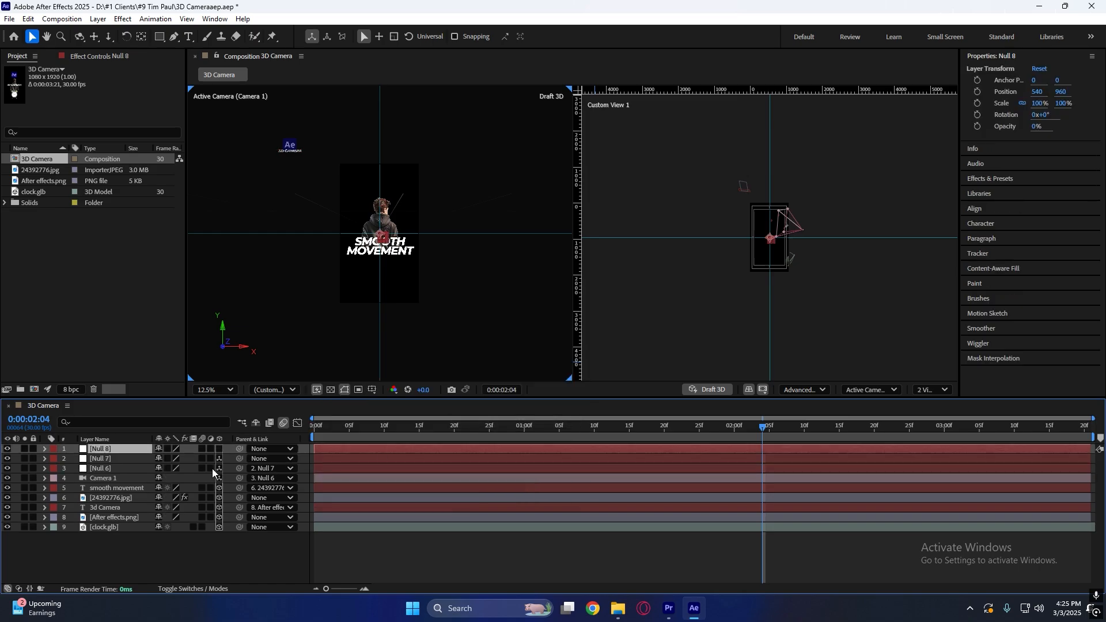
left_click(117, 460)
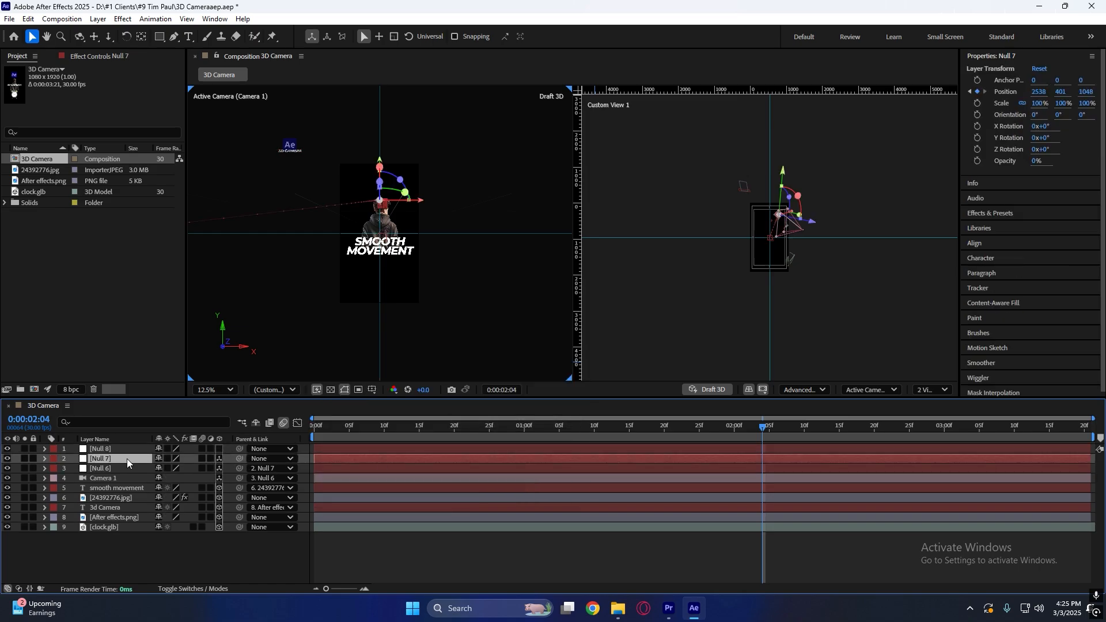
left_click_drag(239, 459, 115, 447)
left_click(115, 448)
left_click(220, 449)
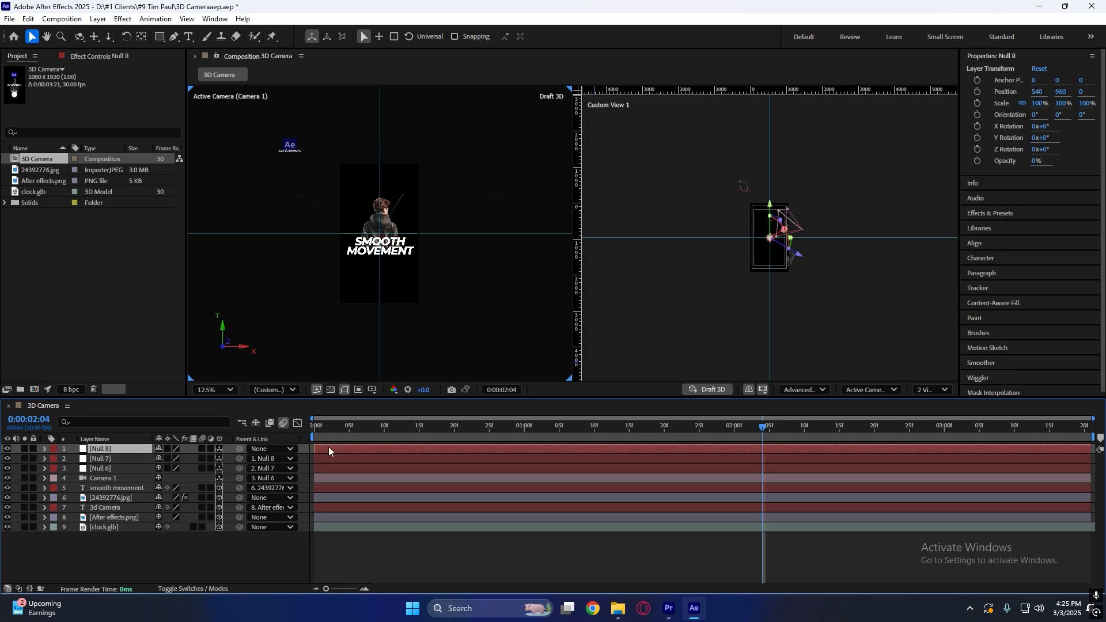
Reveal the position of all three nulls and keyframe the new null's position at 540, 960, 0 at 0:00:01:17
key("p")
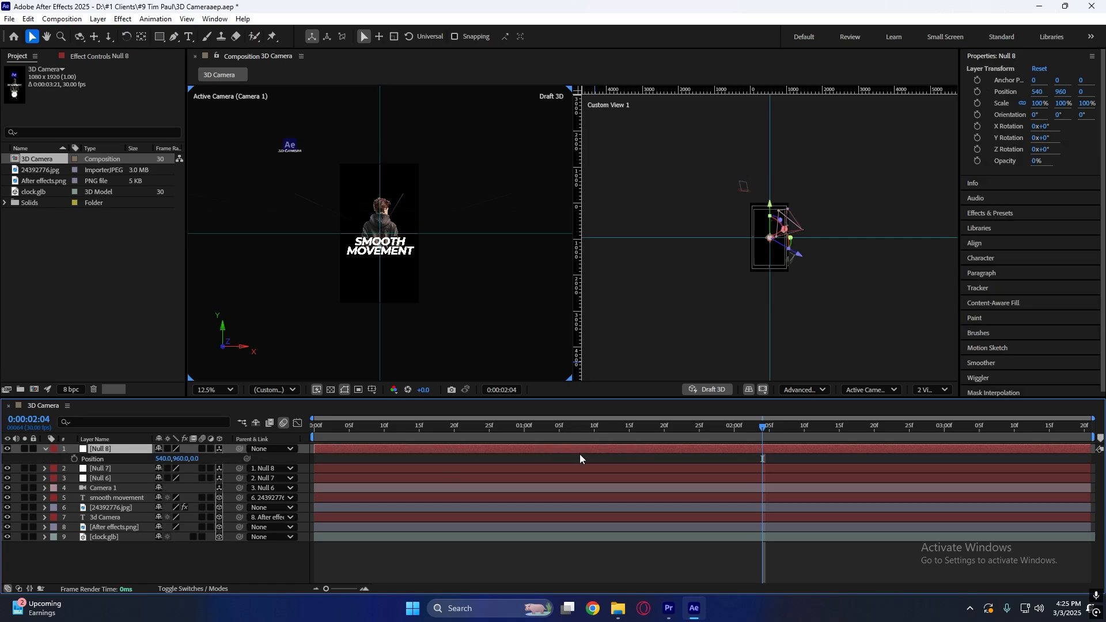
left_click(565, 467)
left_click(565, 478, "shift")
key("p")
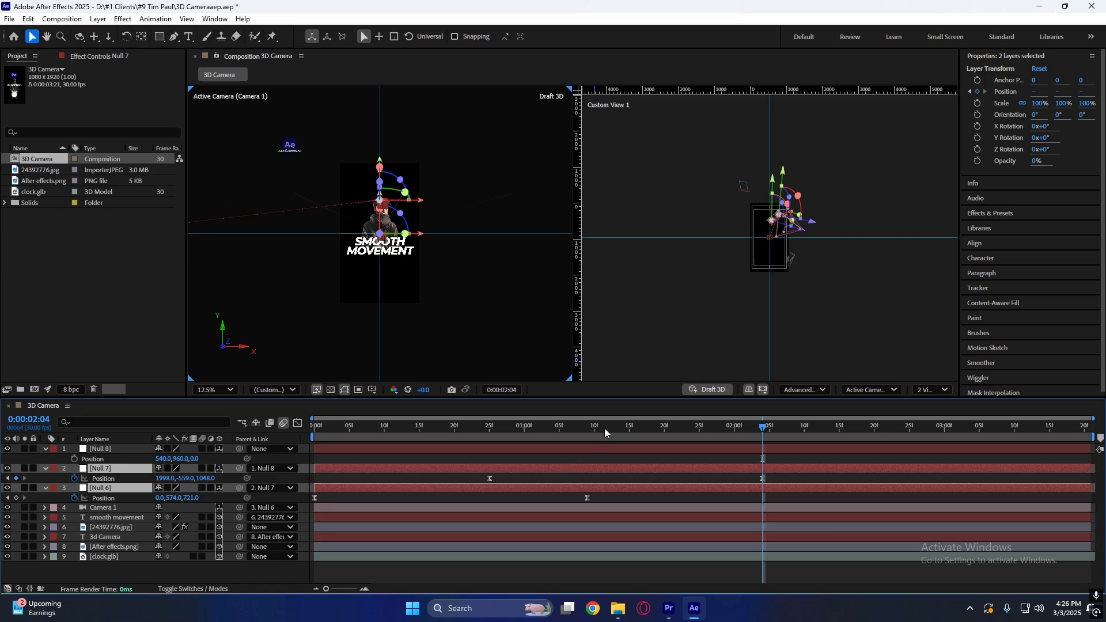
left_click_drag(726, 430, 644, 445)
left_click(653, 450)
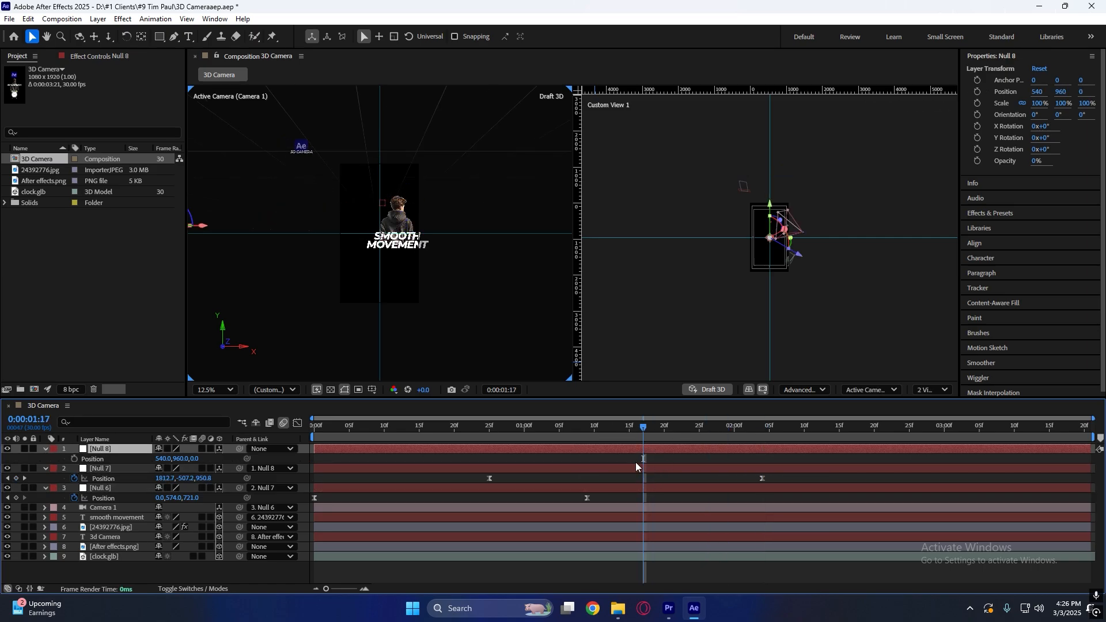
left_click(74, 459)
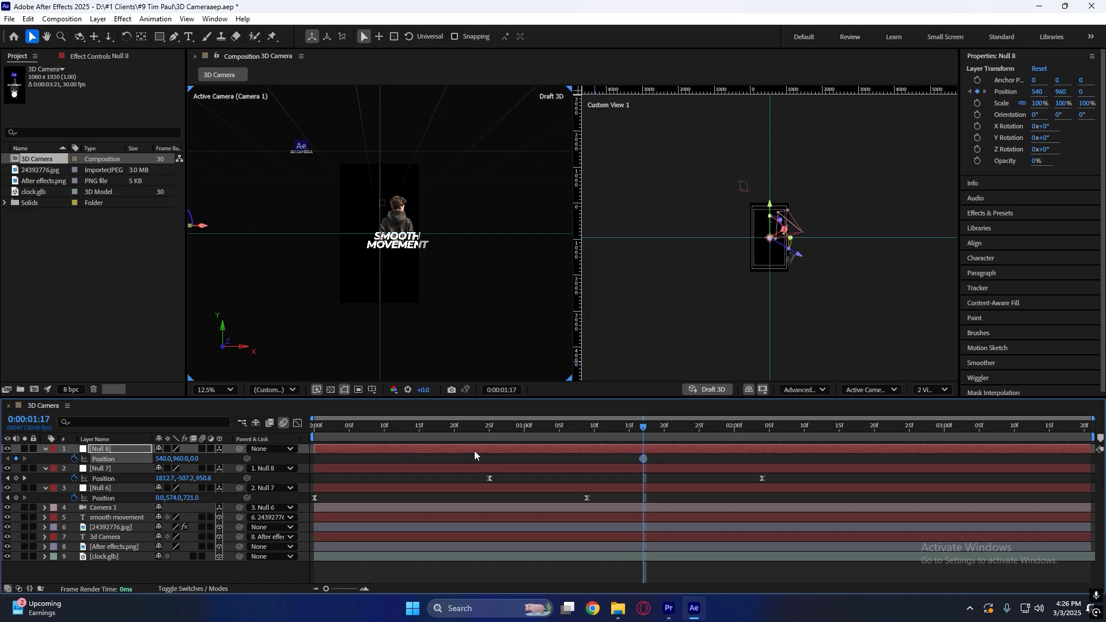
Keyframe the new null's position to -1470, -930, 1536 at 0:00:02:26 to frame the logo
left_click_drag(709, 437, 918, 435)
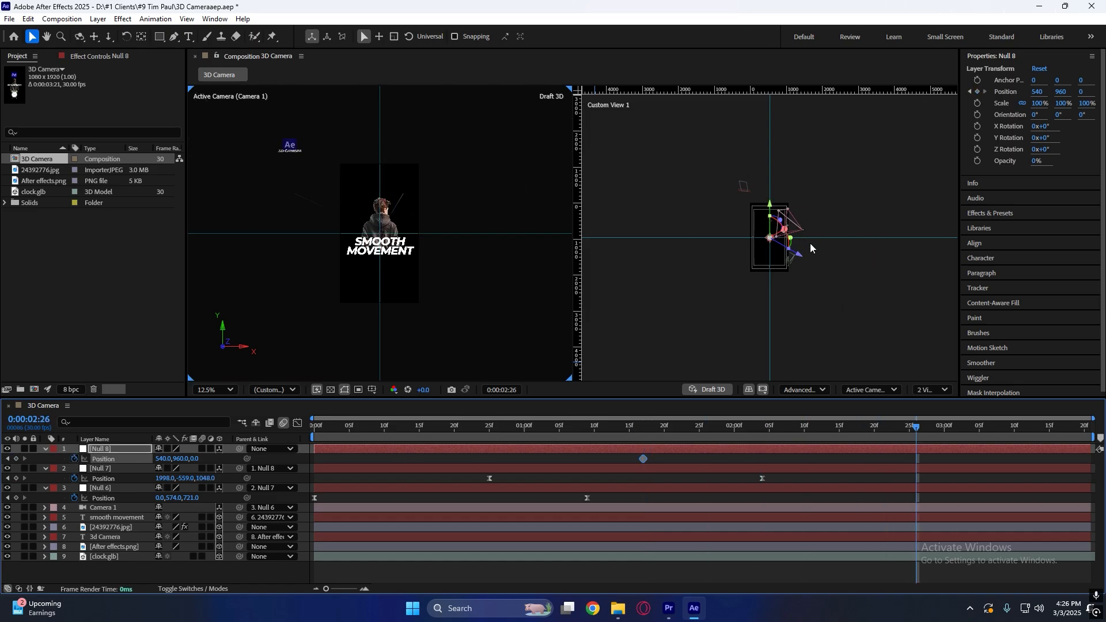
left_click_drag(167, 459, 3, 454)
left_click(135, 450)
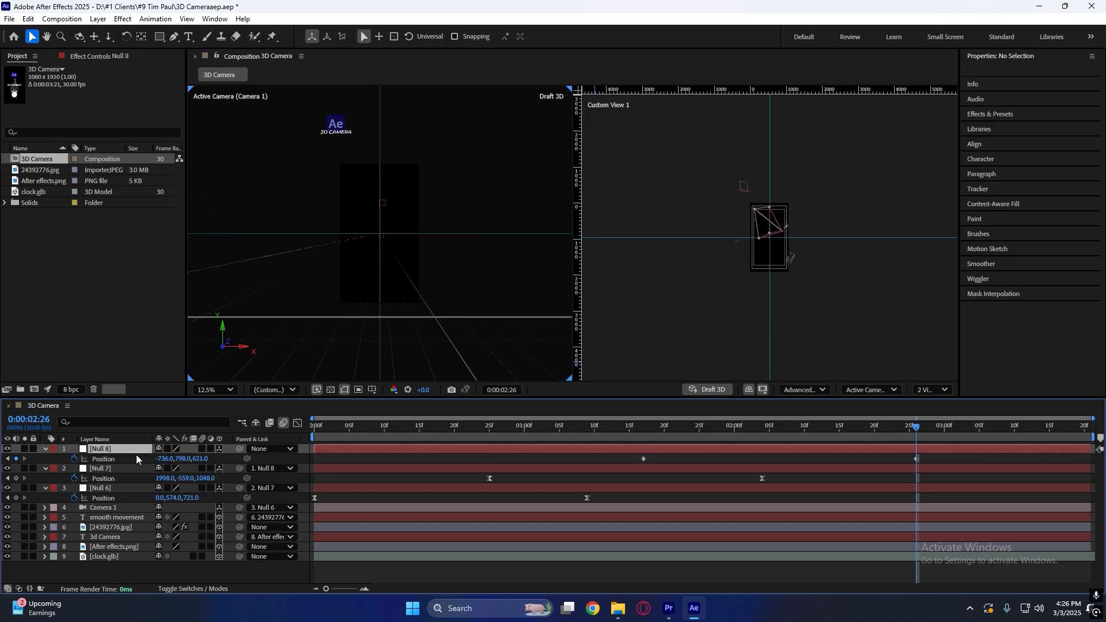
left_click_drag(184, 459, 150, 459)
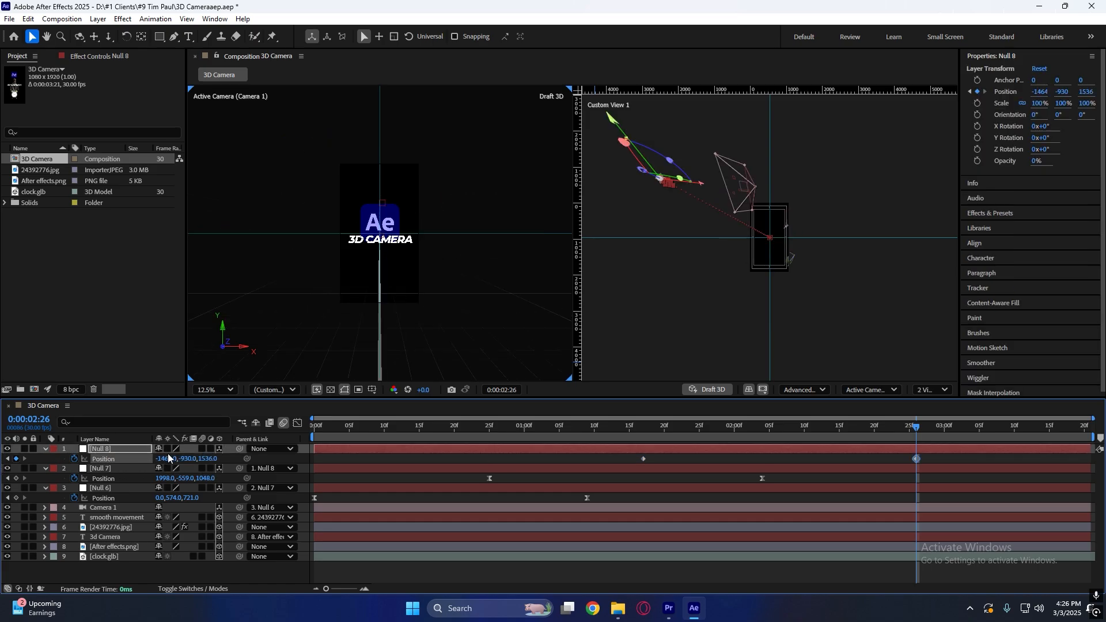
left_click_drag(168, 459, 166, 459)
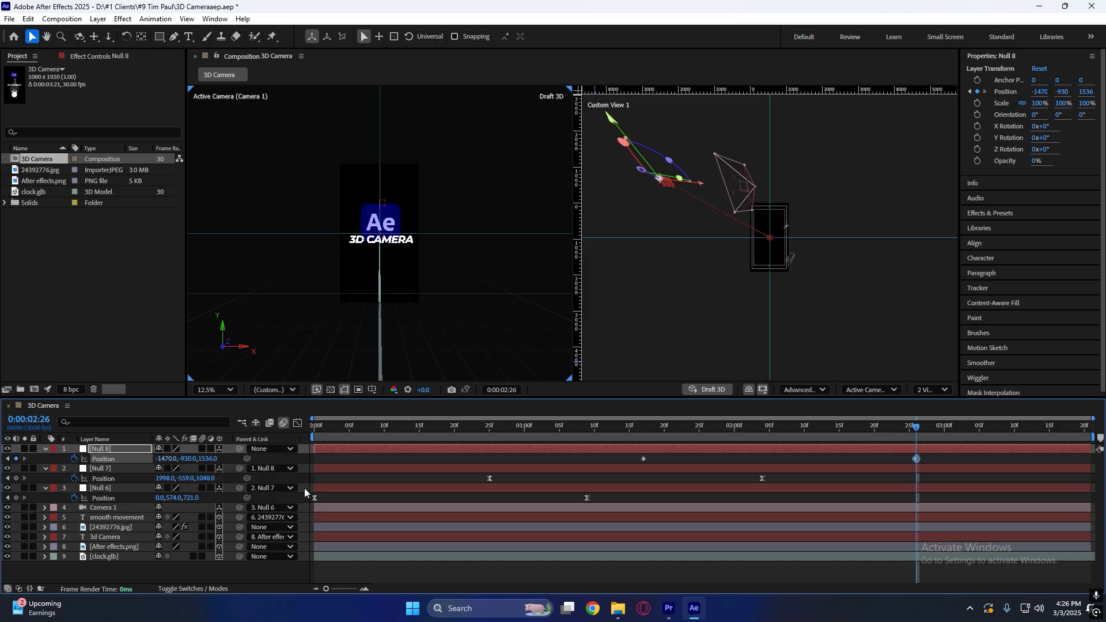
Apply Easy Ease to both position keyframes of Null 8 and lengthen the incoming ease in the speed graph
left_click_drag(951, 457, 624, 458)
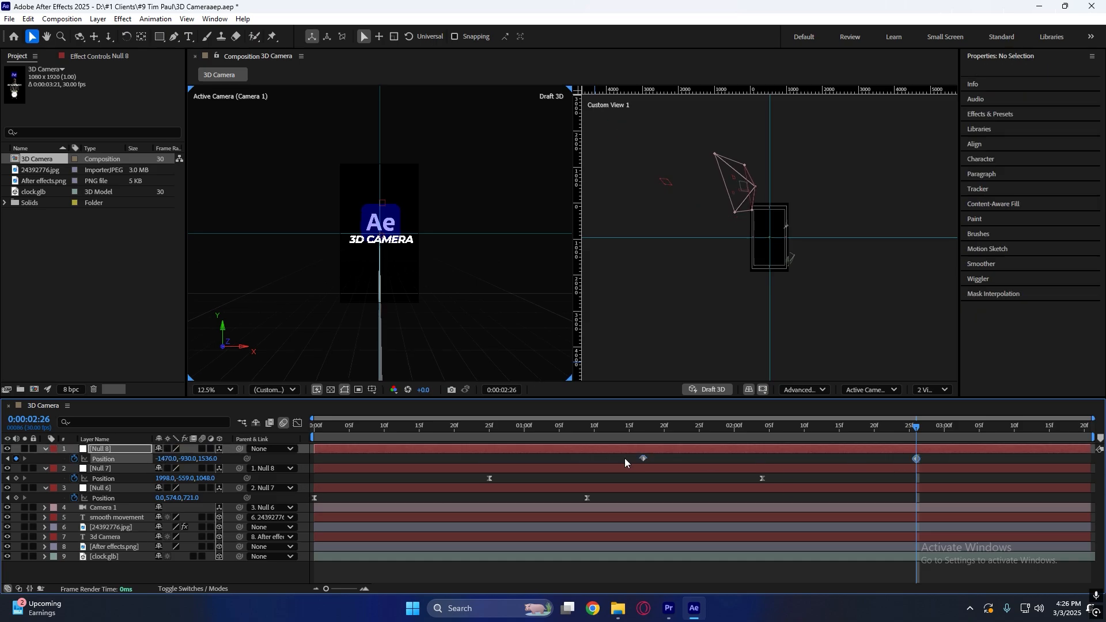
right_click(644, 459)
mouse_move(714, 448)
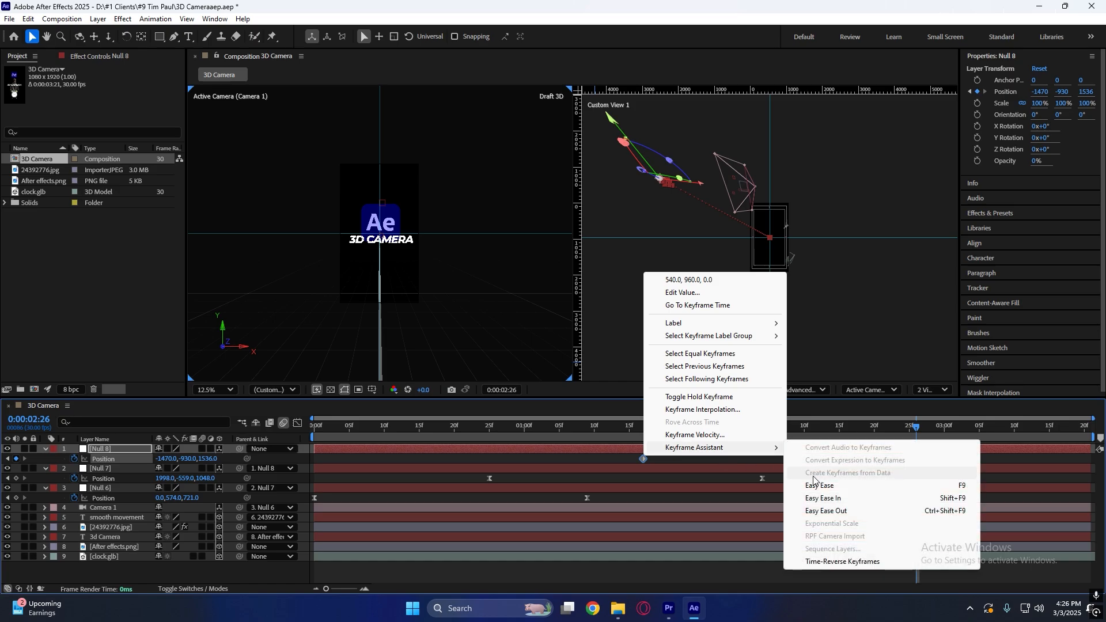
left_click(817, 485)
key("shift+F3")
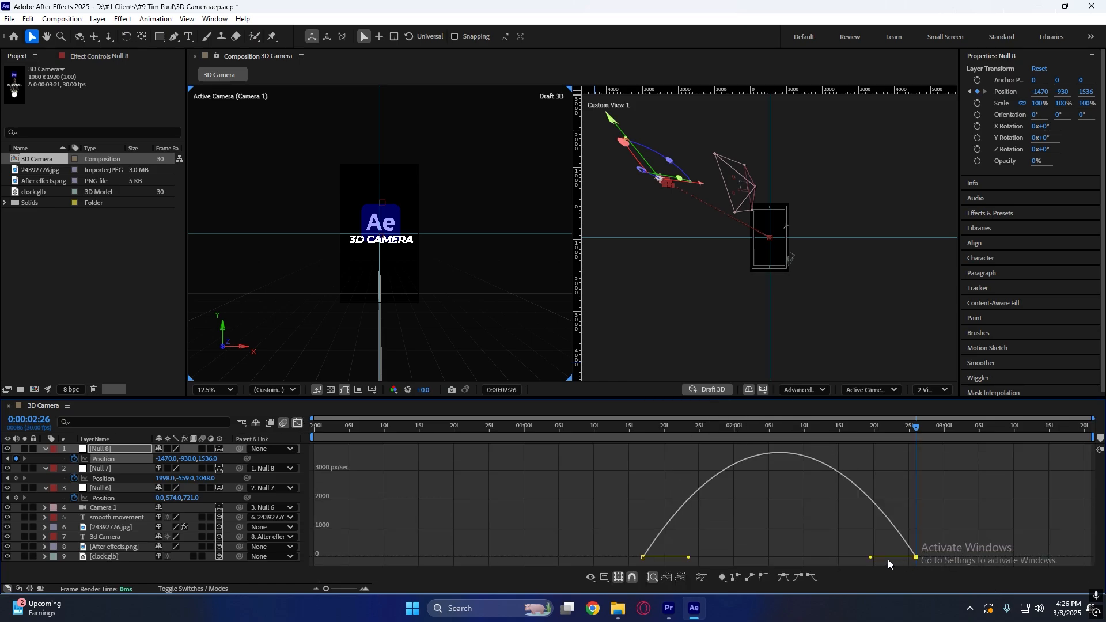
left_click_drag(869, 556, 779, 557)
Switch to a single view, close the graph editor, and collapse the expanded layer properties
left_click(926, 390)
left_click(942, 408)
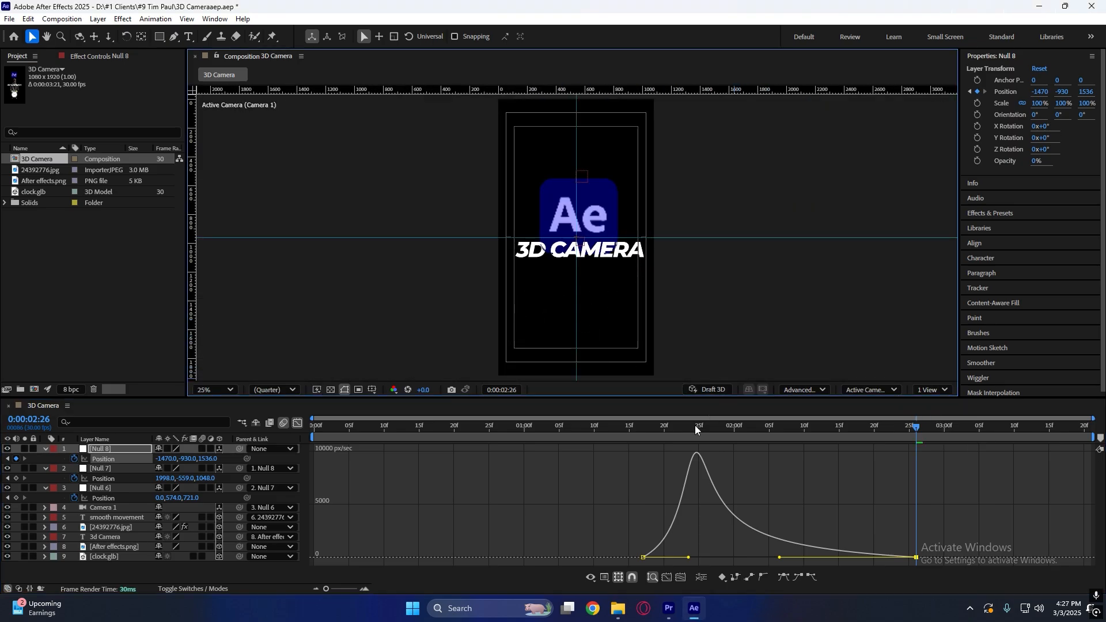
left_click(298, 424)
left_click(361, 465)
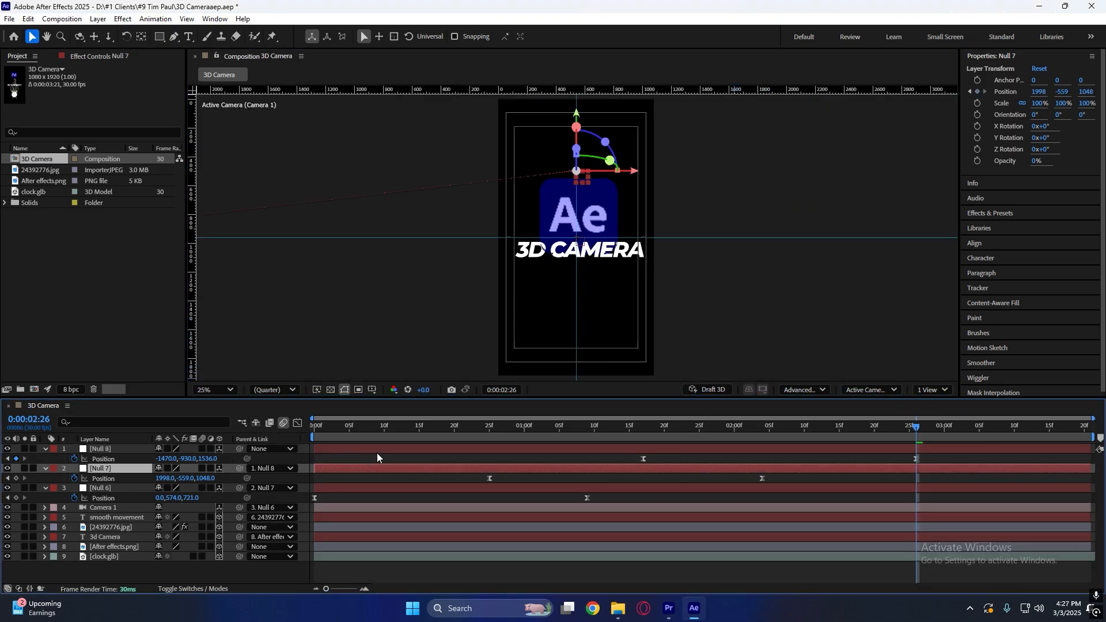
key("u")
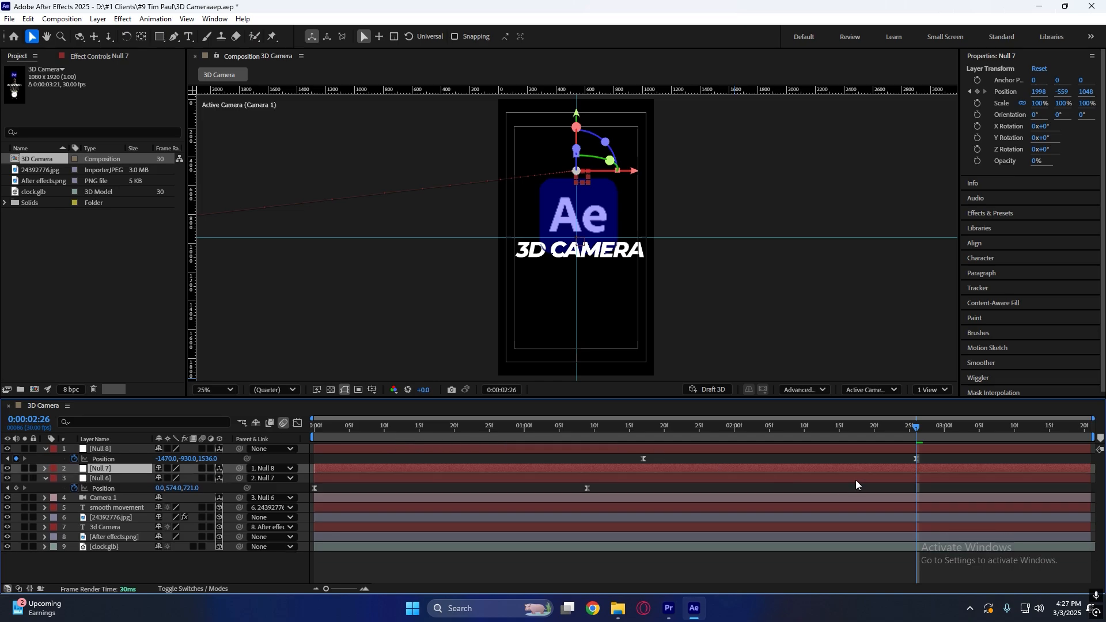
left_click(956, 457)
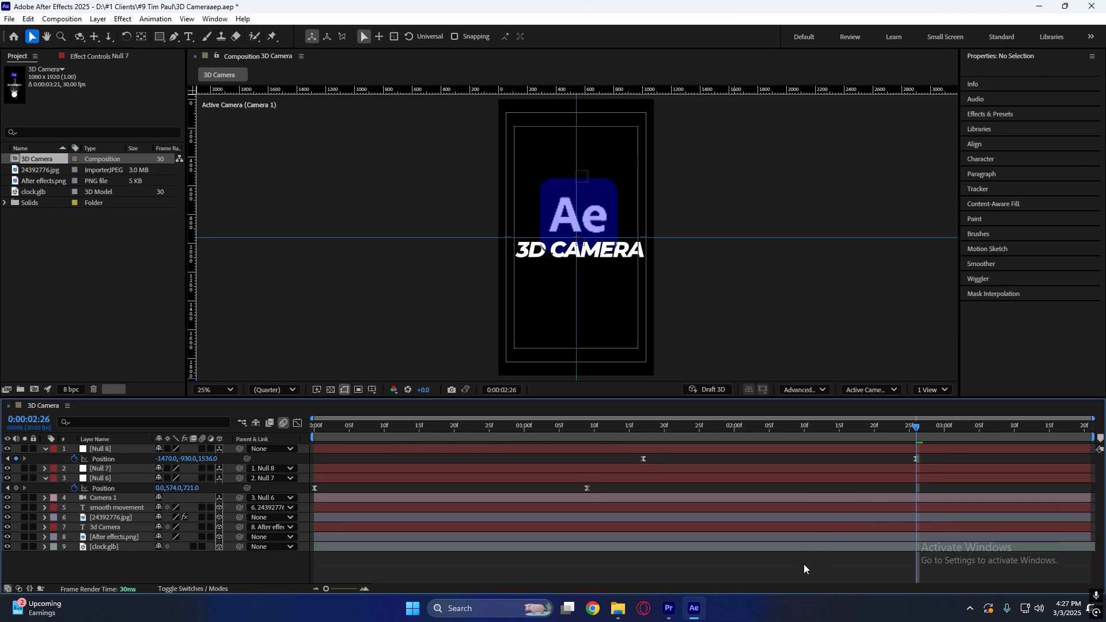
key("u")
Preview the camera animation from the start to check the moves between clock, image and logo
key("Home")
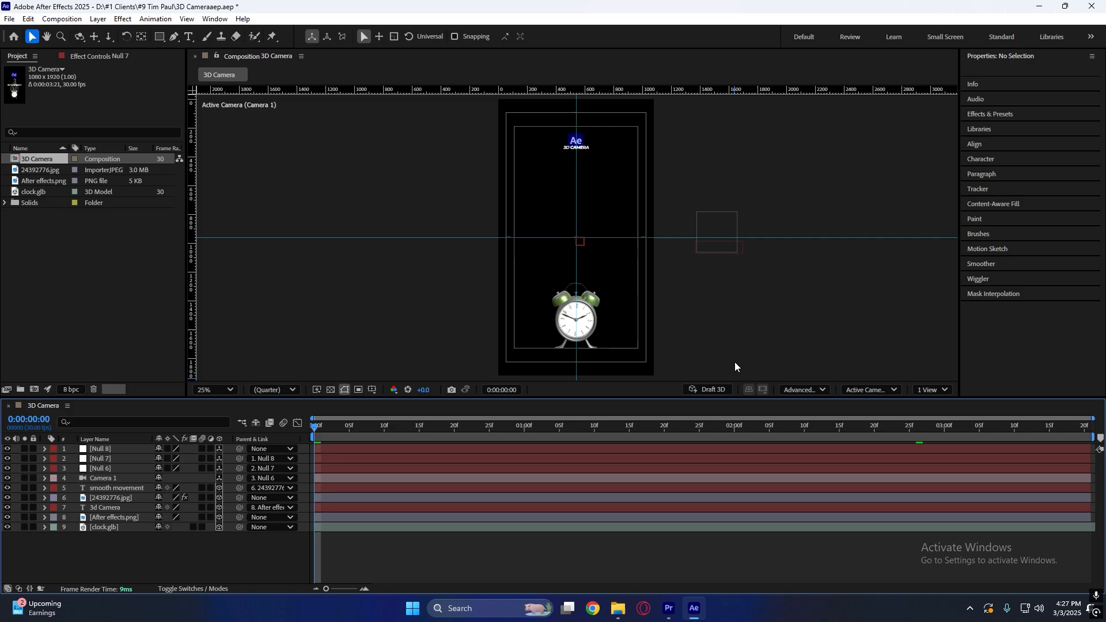
key("space")
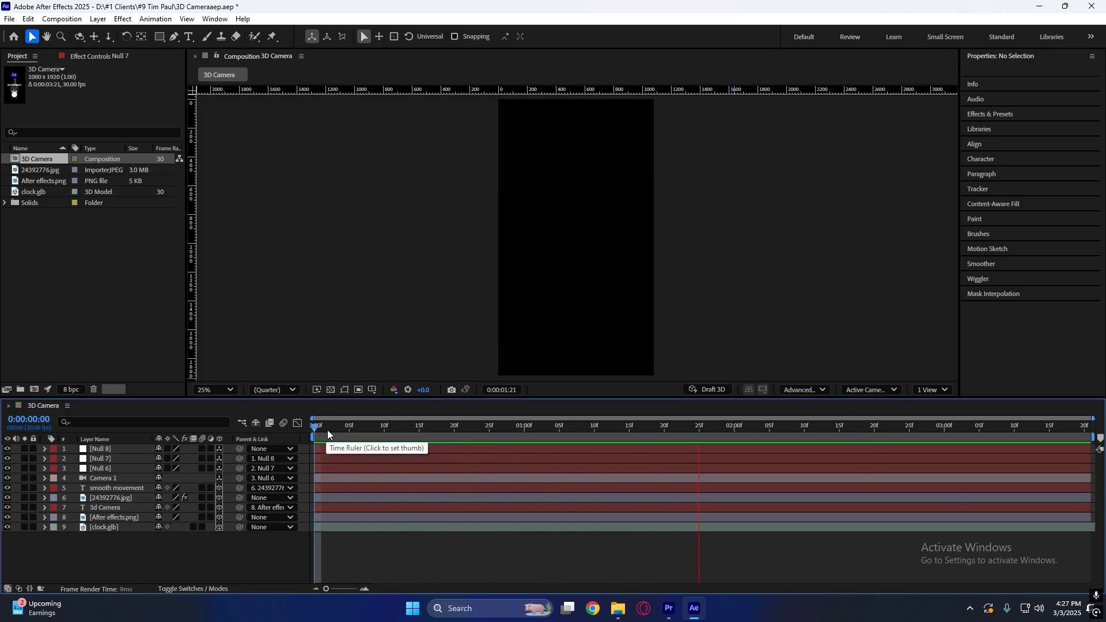
key("space")
key("Home")
key("space")
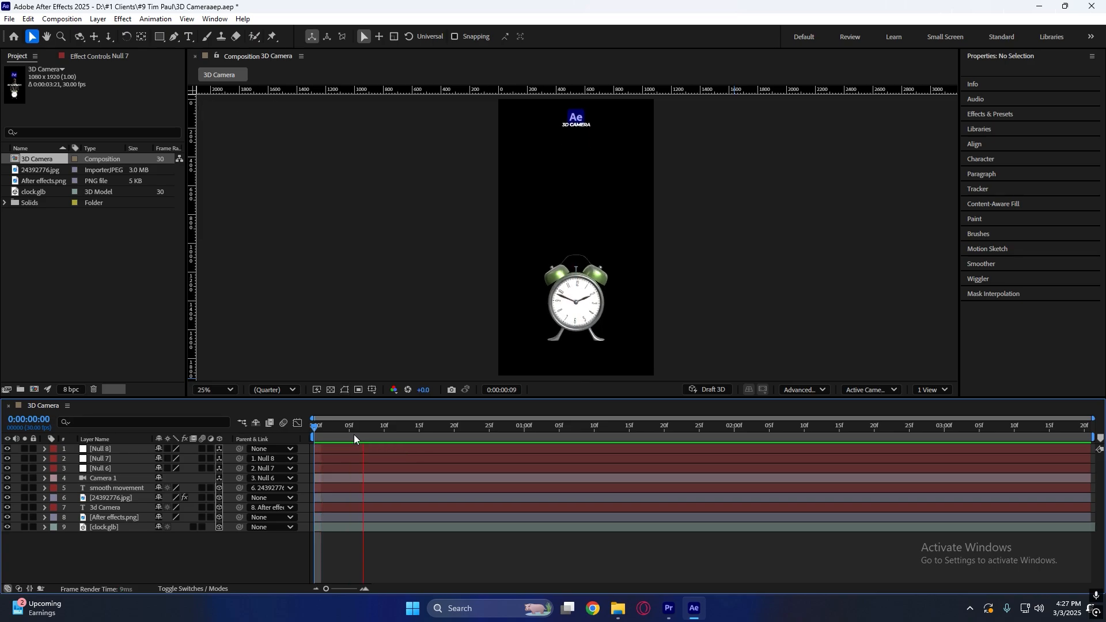
key("space")
left_click_drag(405, 436, 223, 434)
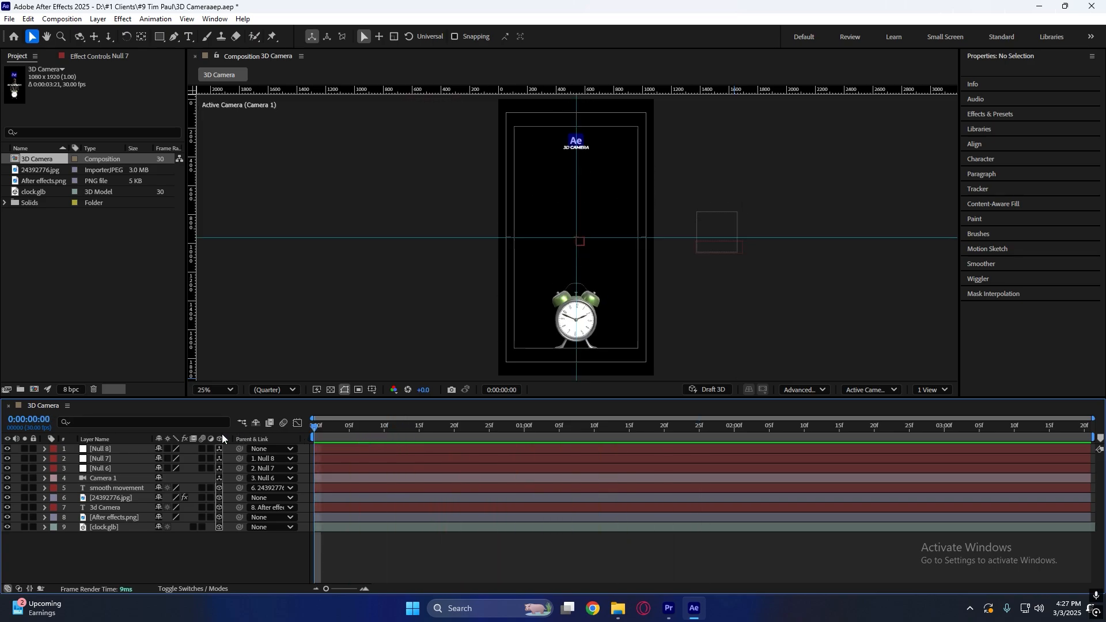
key("space")
key("space")
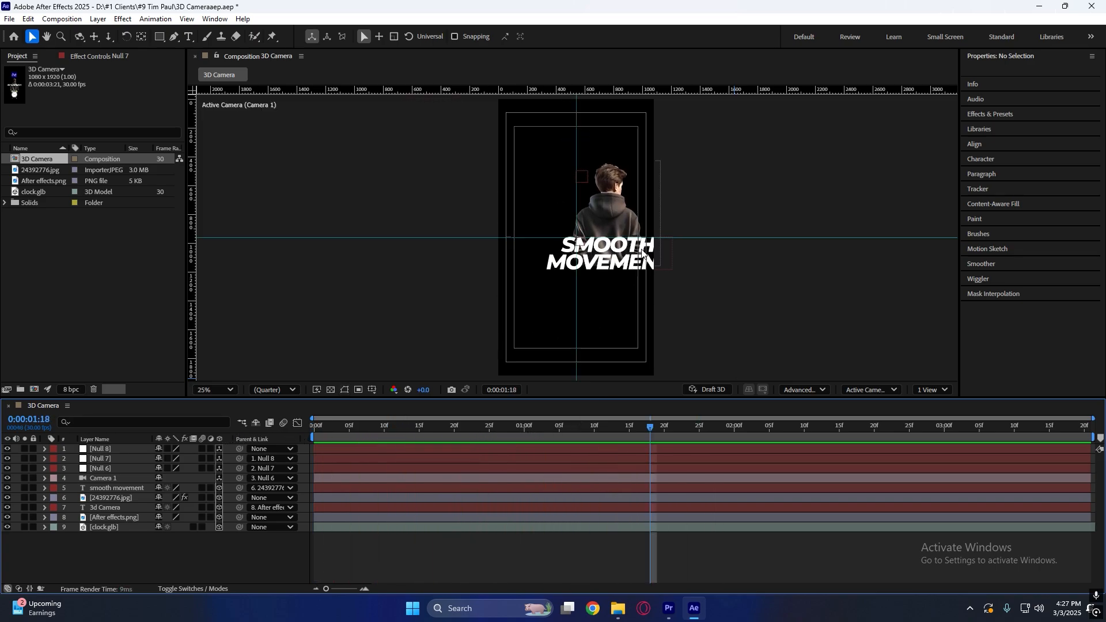
Shift Null 8's position keyframes to about 0:00:01:29 and 0:00:03:03, set Null 7's X position to 2005, and collapse both layers
left_click(591, 467)
left_click(589, 458)
key("p")
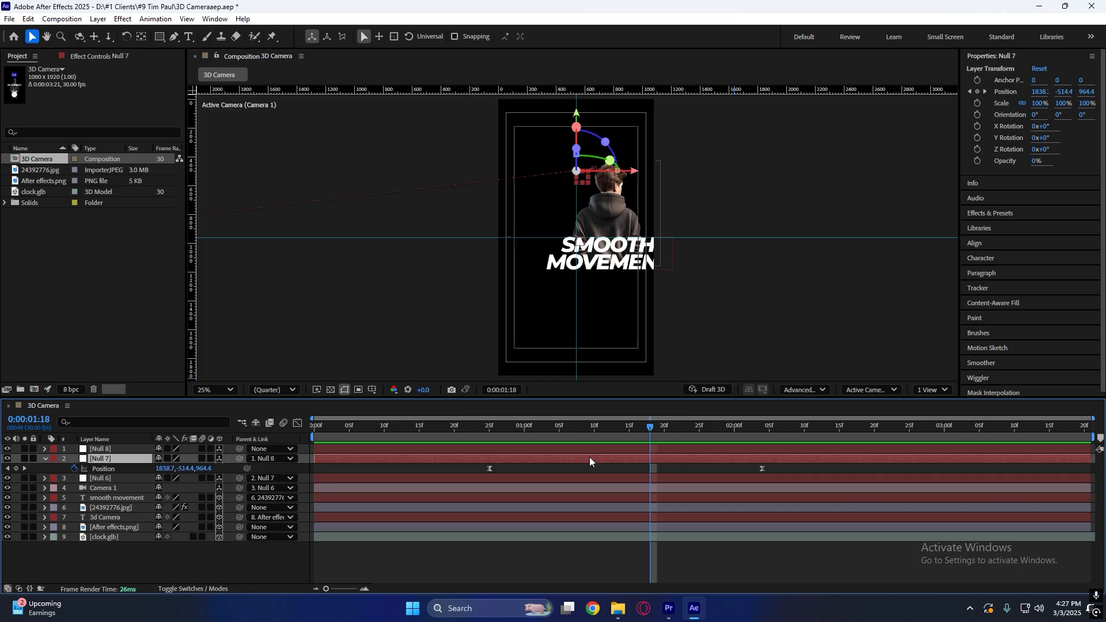
key("k")
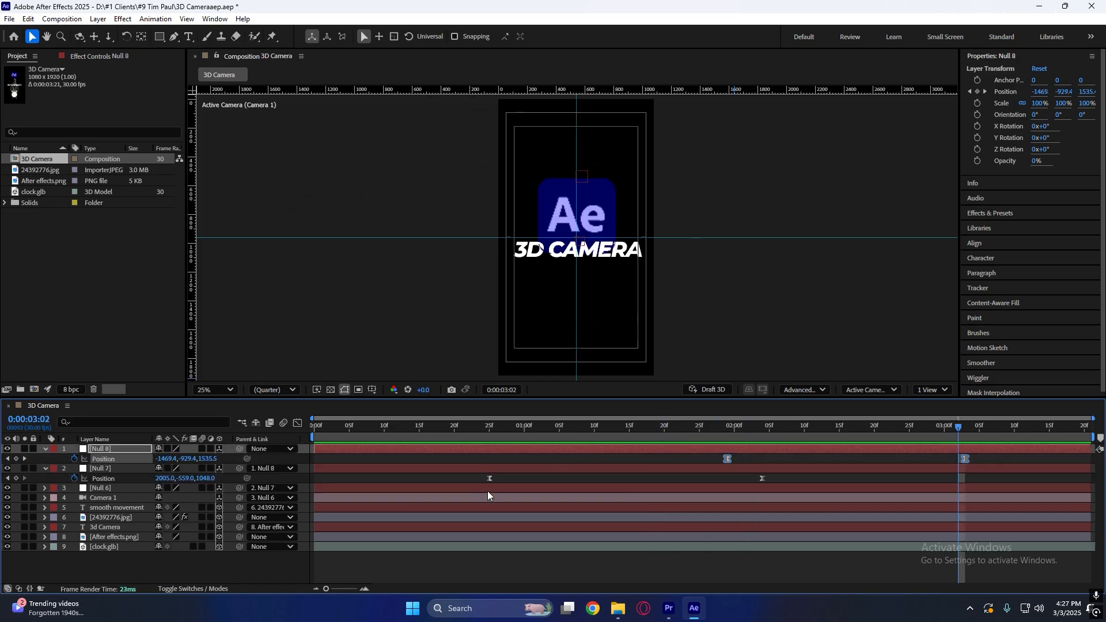
key("u")
key("u")
left_click(350, 466)
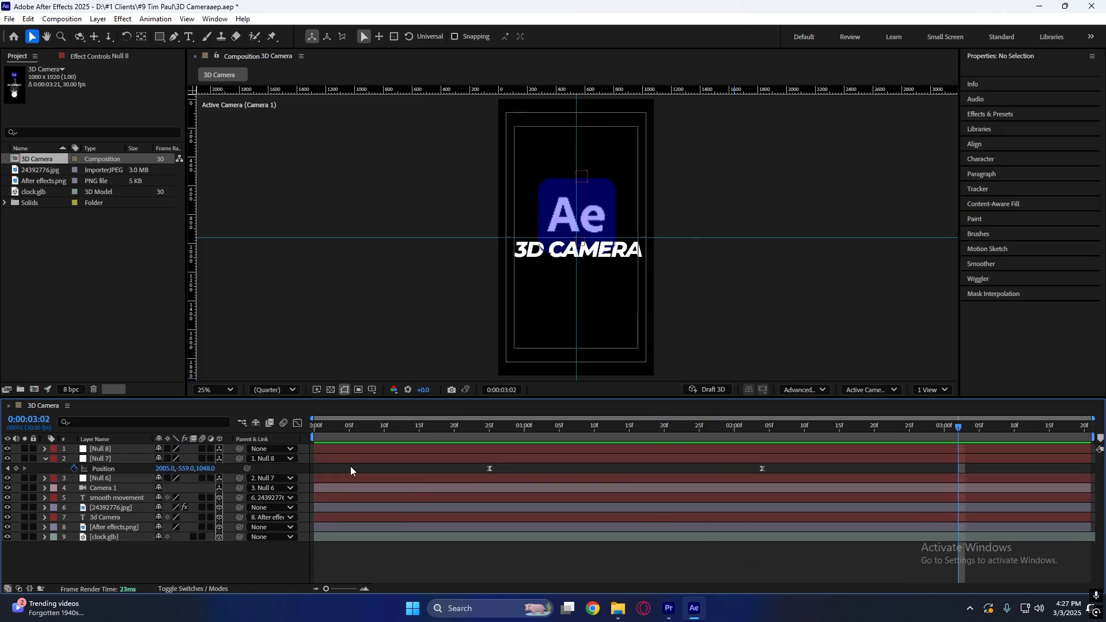
key("u")
Enable motion blur for the composition and the three null layers, and preview the animation from the start
left_click_drag(202, 448, 204, 469)
key("Home")
key("space")
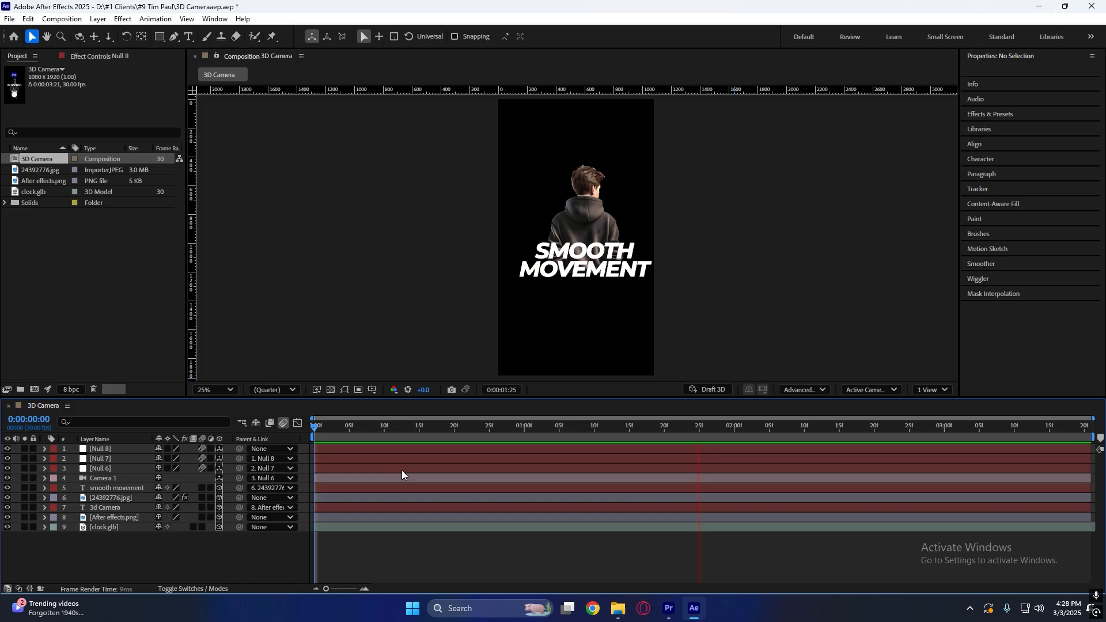
key("space")
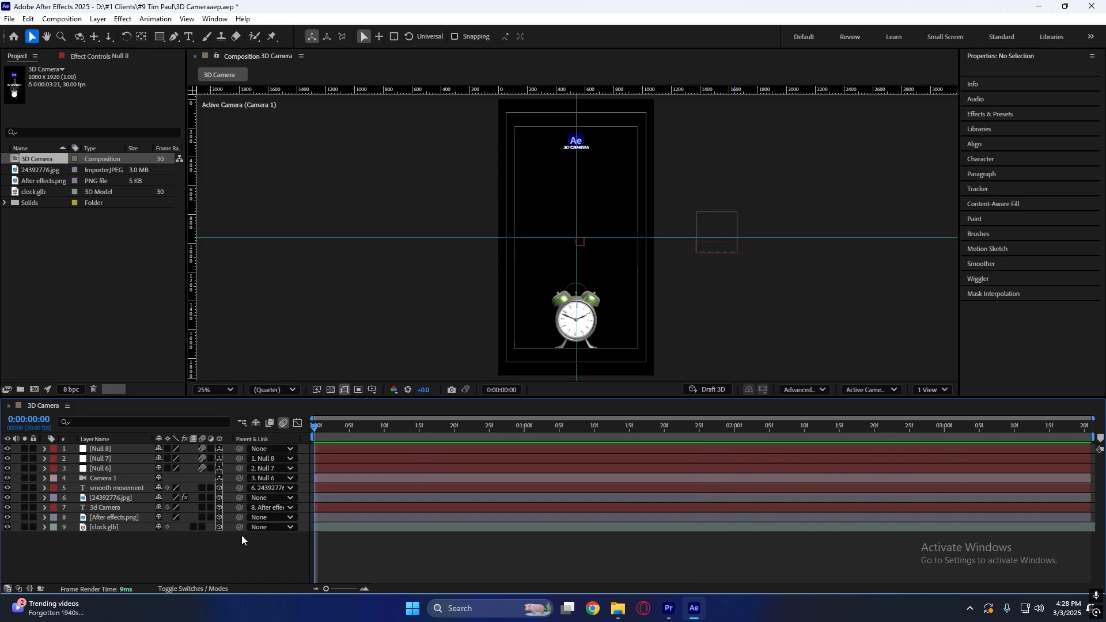
key("space")
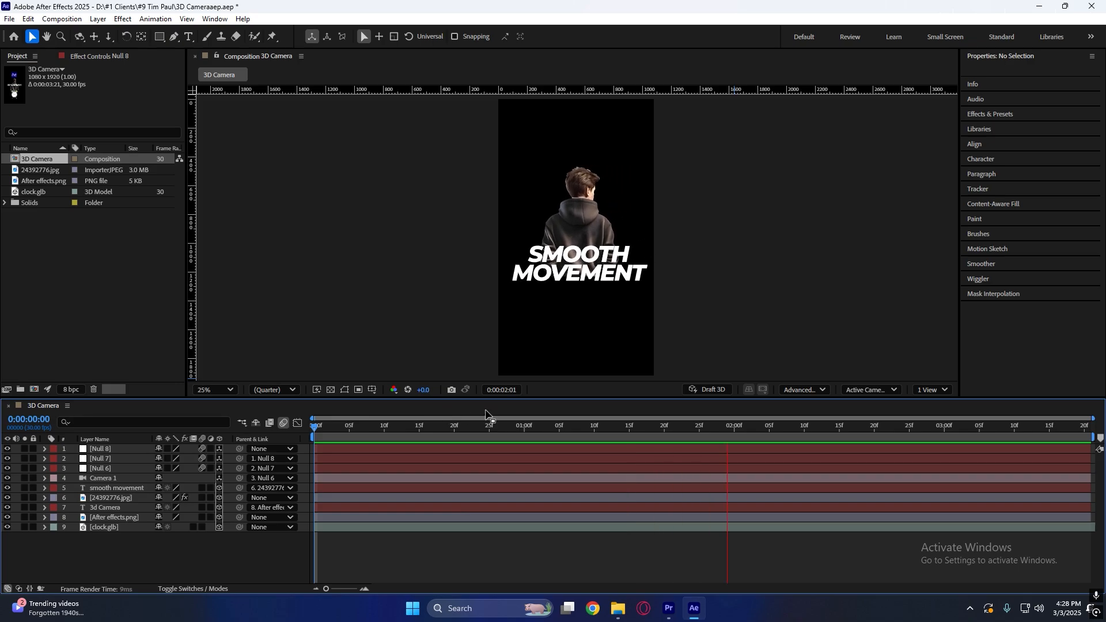
key("space")
key("space")
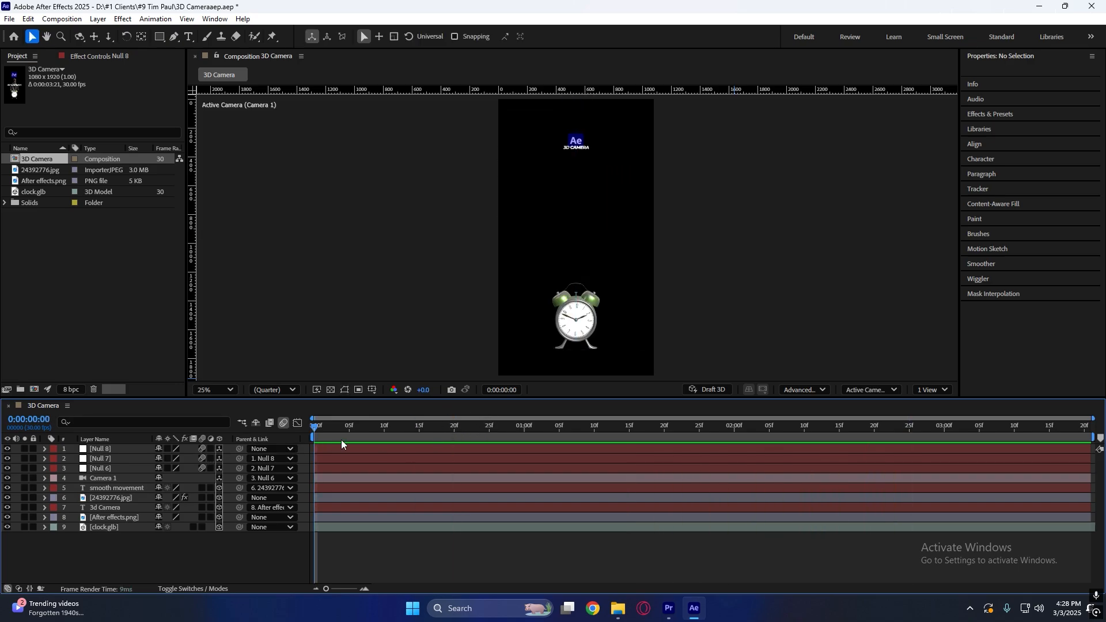
left_click(376, 436)
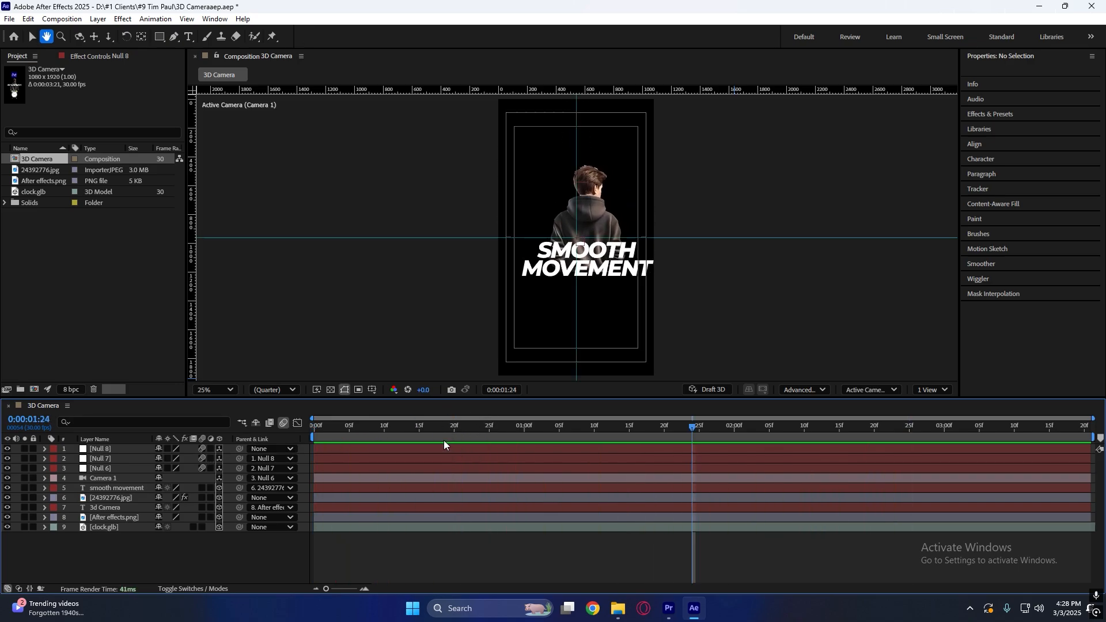
key("space")
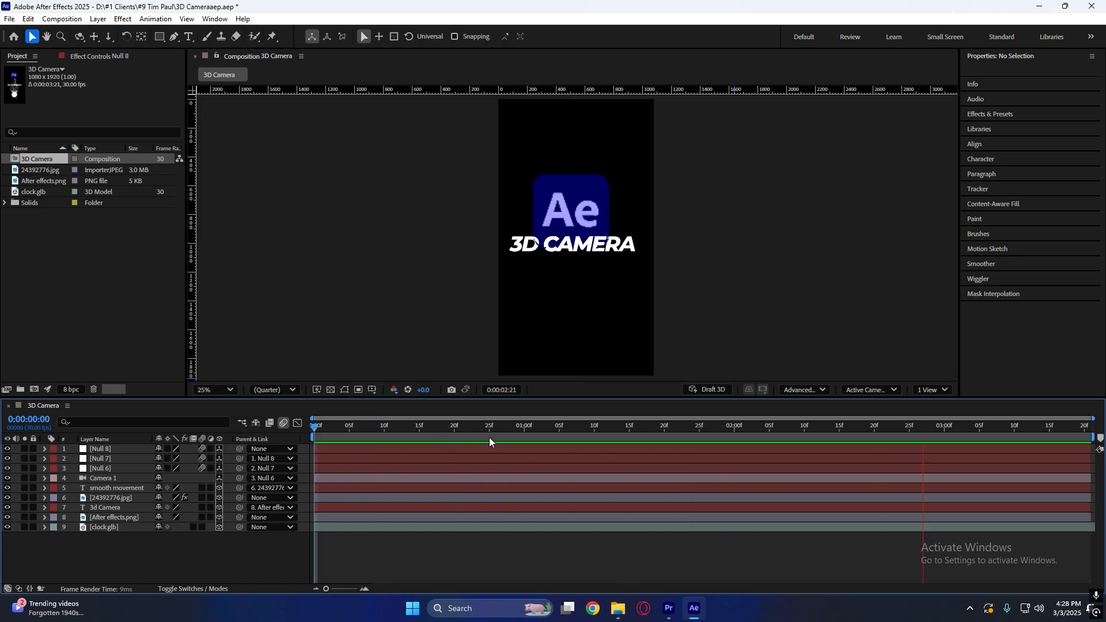
key("space")
key("space")
key("space")
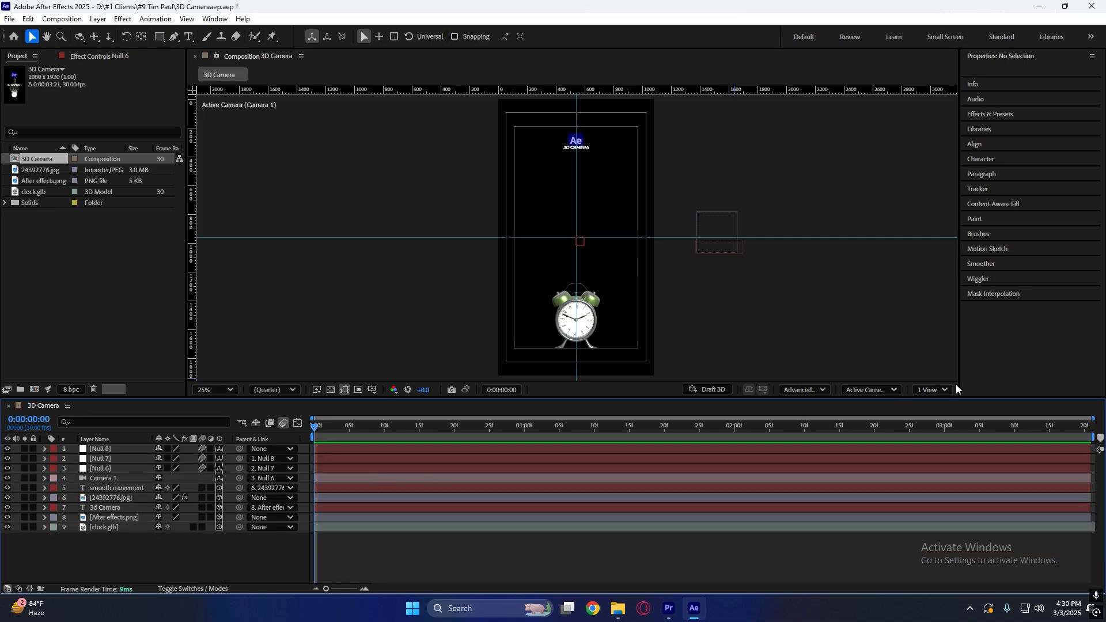
Show two views and scrub through the timeline to examine the camera's path in the custom view
left_click(945, 389)
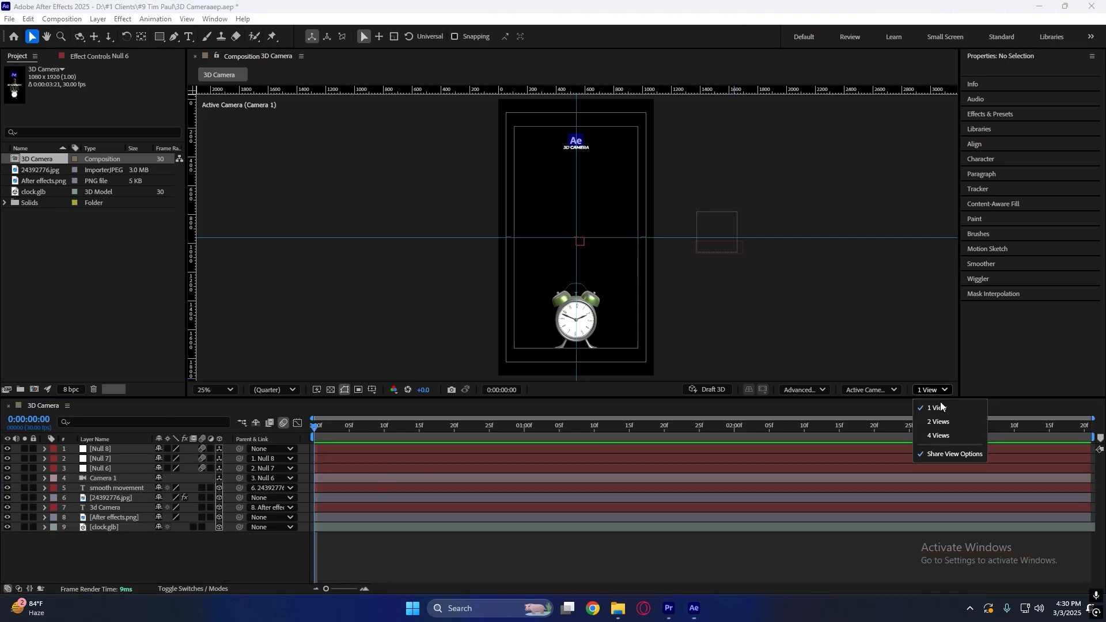
left_click(973, 422)
key("space")
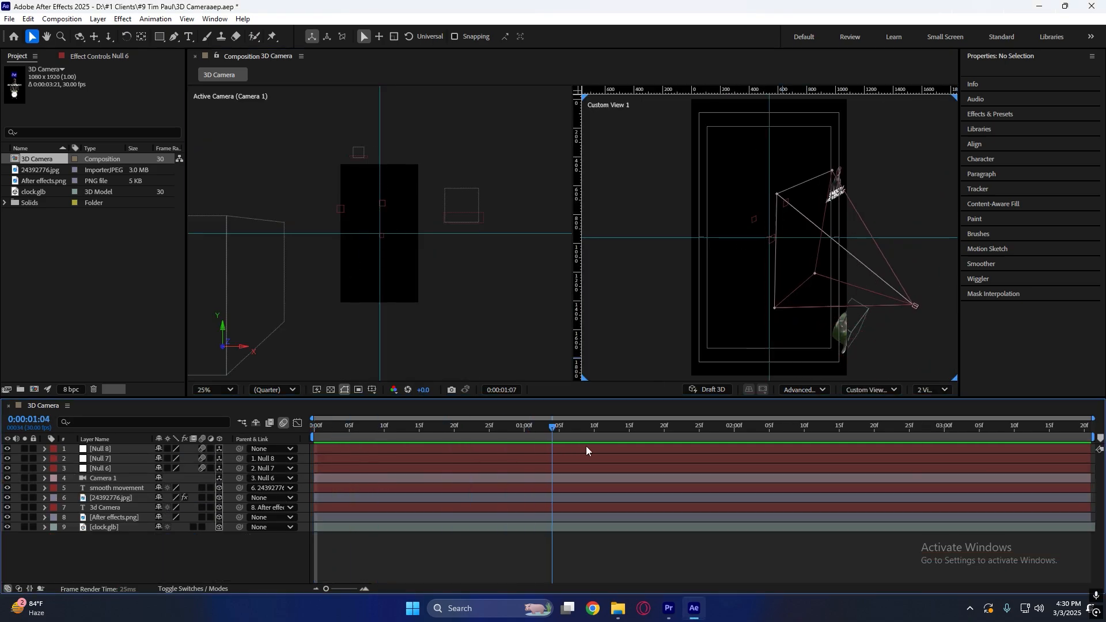
left_click_drag(566, 436, 385, 436)
scroll(861, 337, "down", 2)
left_click_drag(582, 441, 614, 441)
Try moving Camera 1 along the X axis to 4329, check it at 0:00:02:01, and undo the move
left_click(838, 227)
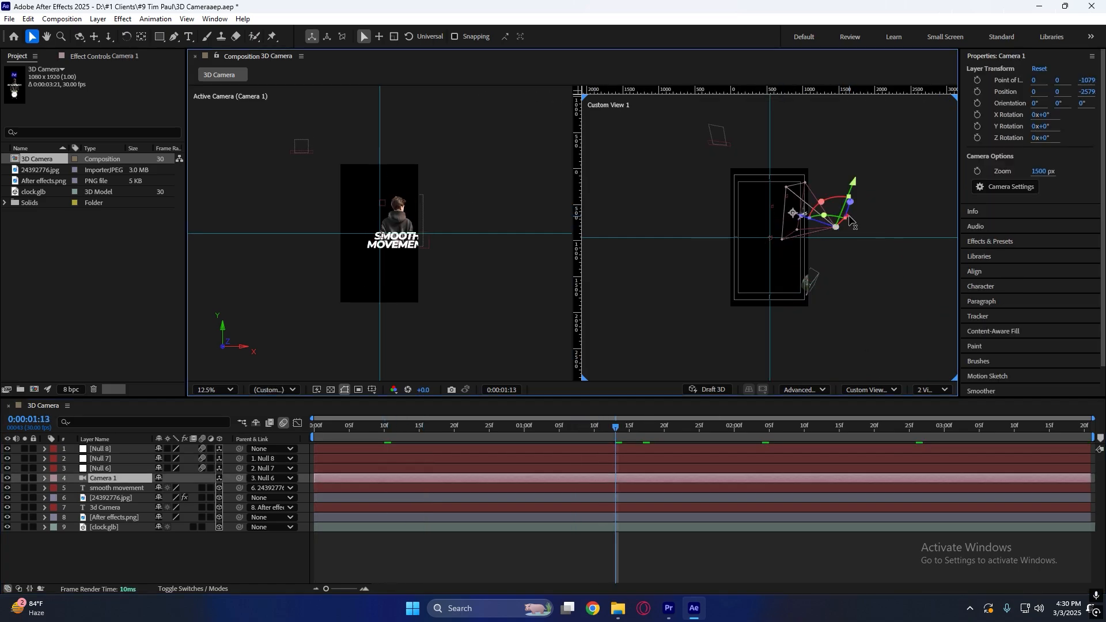
left_click_drag(848, 217, 880, 196)
left_click_drag(616, 430, 742, 433)
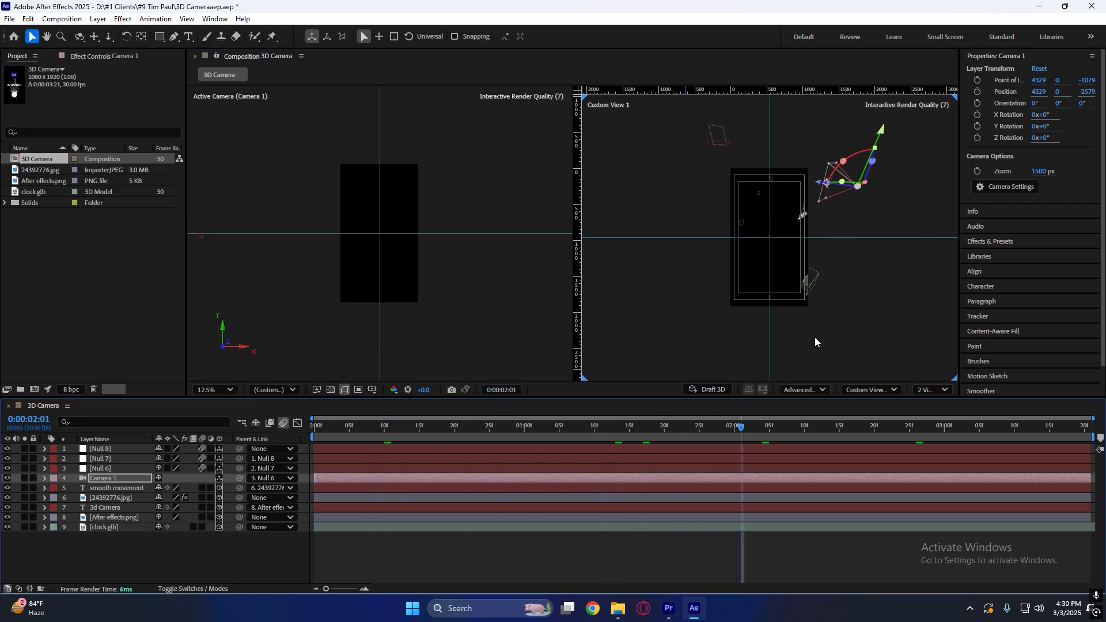
key("ctrl+z")
Return to a single view, move the current time to 0:00:00:10, and select the Null 6 layer
left_click(921, 390)
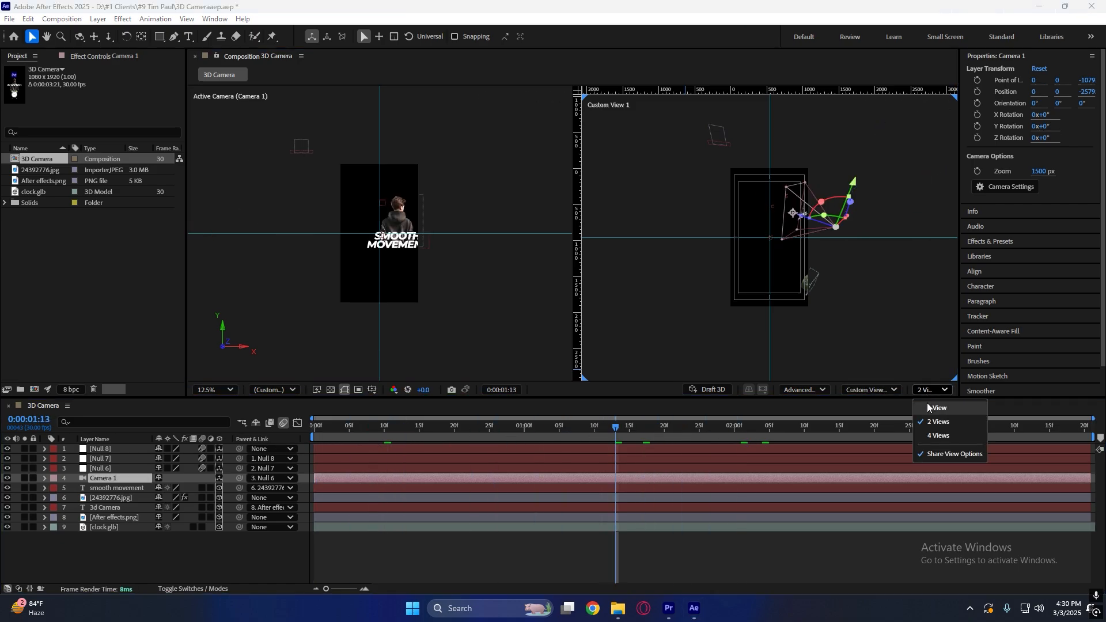
left_click(936, 410)
left_click(403, 563)
mouse_move(403, 431)
left_mouse_down()
mouse_move(360, 433)
mouse_move(384, 430)
left_mouse_up()
left_click(409, 450)
left_click(414, 468)
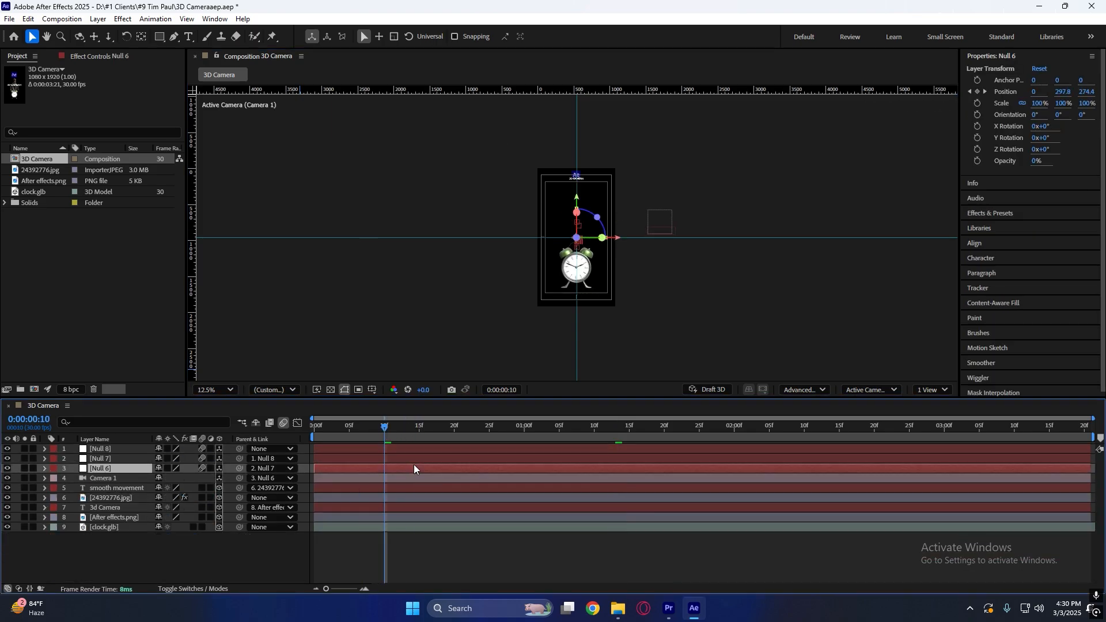